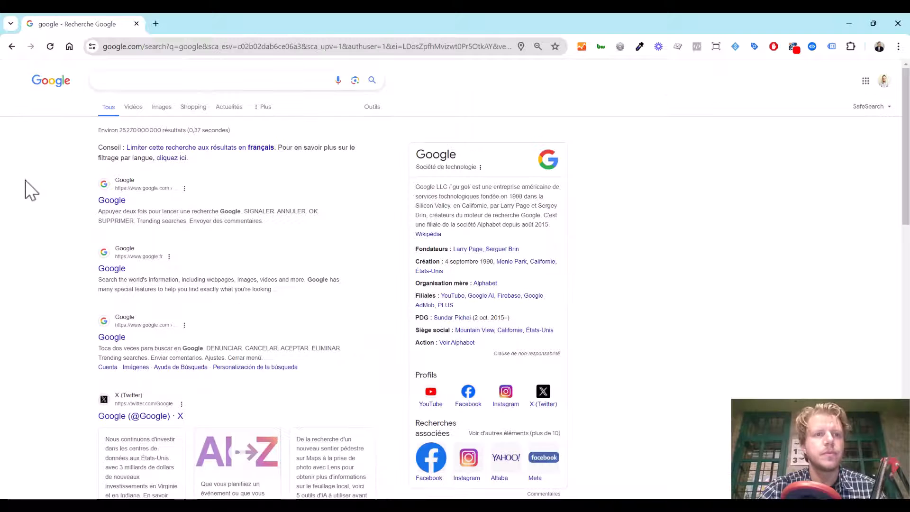
Search Google for "looker studio" and open the Looker Studio site from the results
{"action": "left_click", "coordinate": [152, 77]}
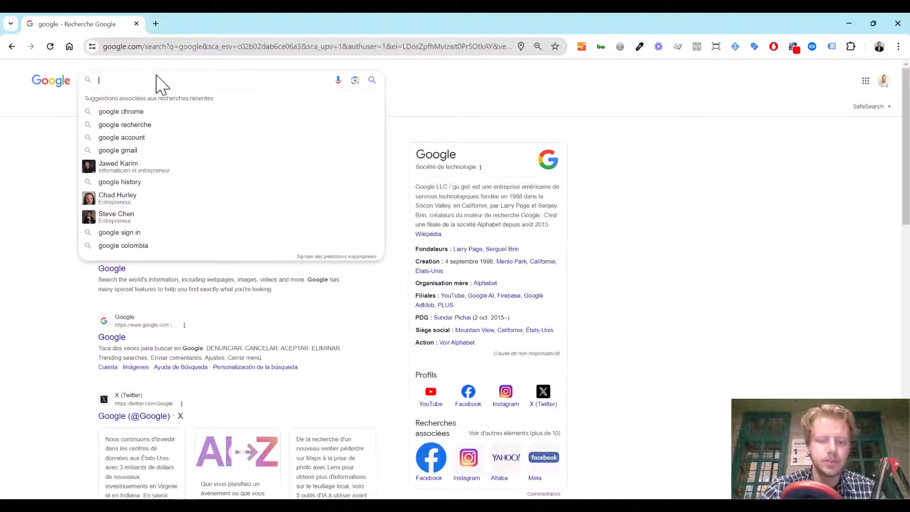
{"action": "type", "text": "looker studio"}
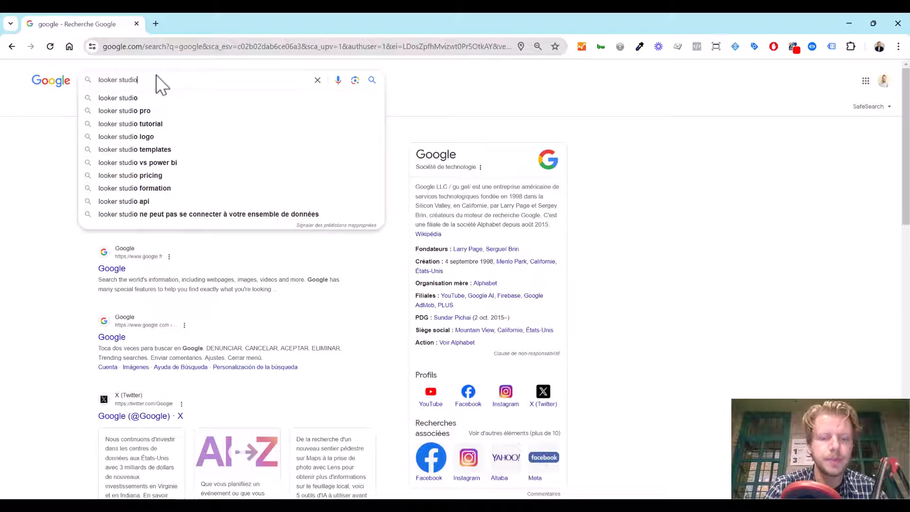
{"action": "key", "text": "Return"}
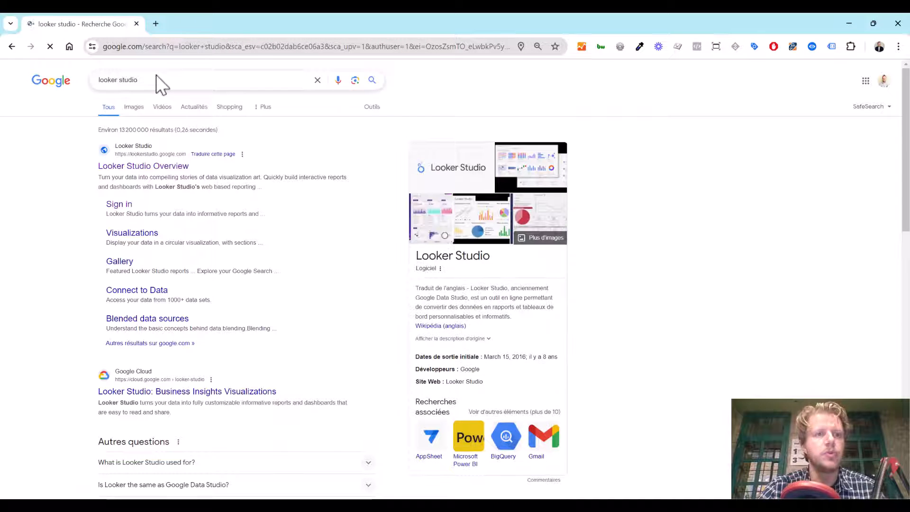
{"action": "left_click", "coordinate": [140, 170]}
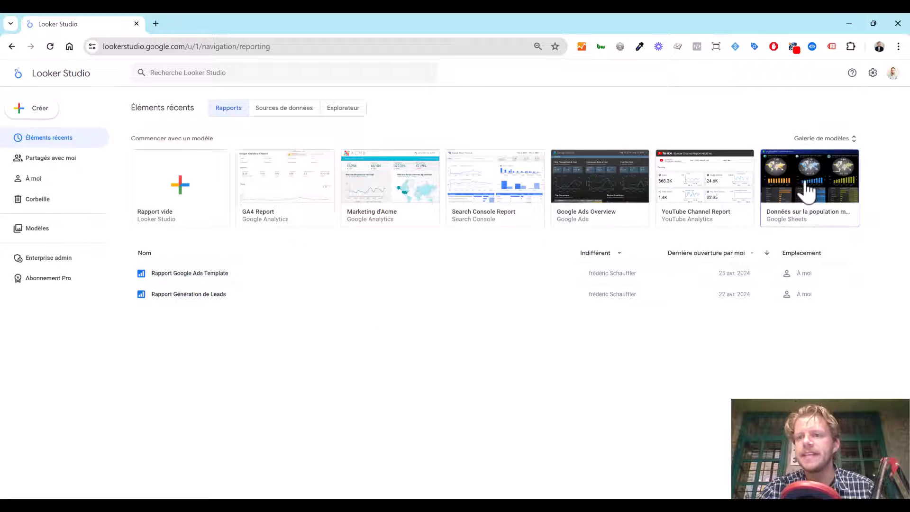
Open the template gallery and filter it by the Google Ads category to examine the available templates
{"action": "left_click", "coordinate": [826, 138]}
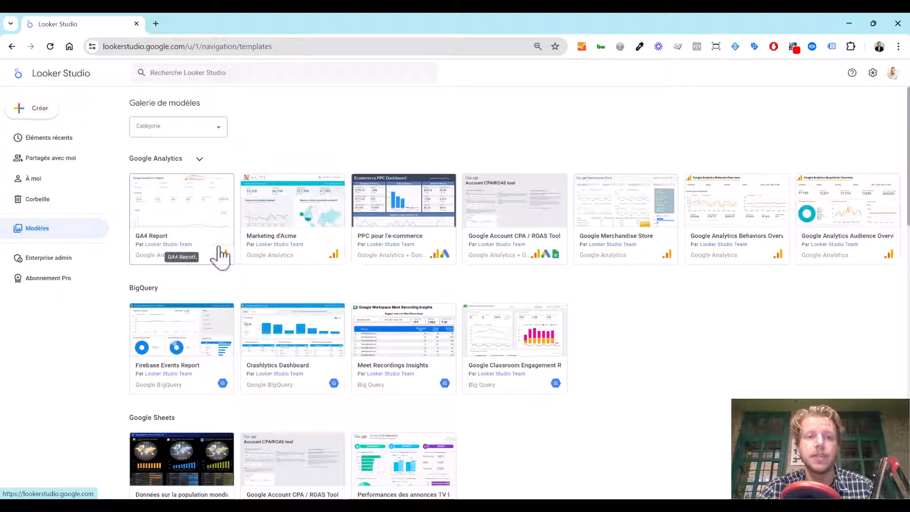
{"action": "scroll", "coordinate": [306, 258], "scroll_direction": "down", "scroll_amount": 3}
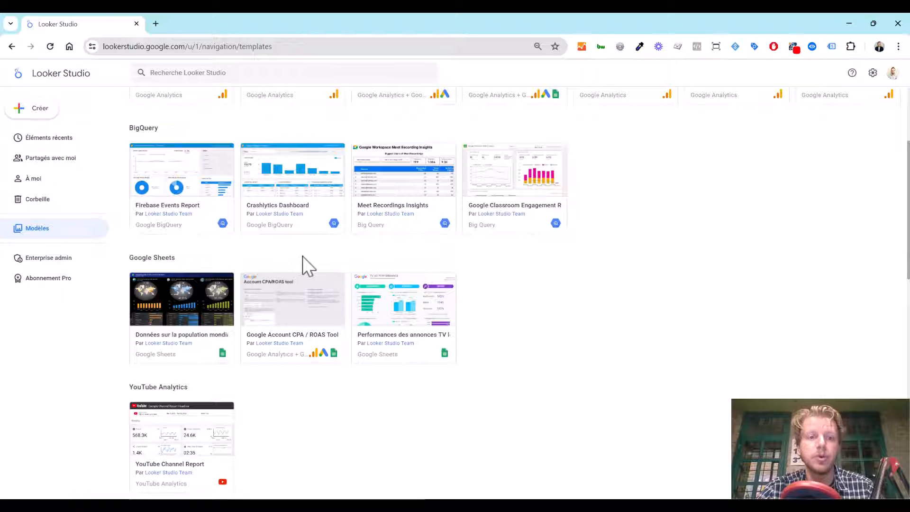
{"action": "scroll", "coordinate": [294, 255], "scroll_direction": "up", "scroll_amount": 3}
{"action": "left_click", "coordinate": [179, 129]}
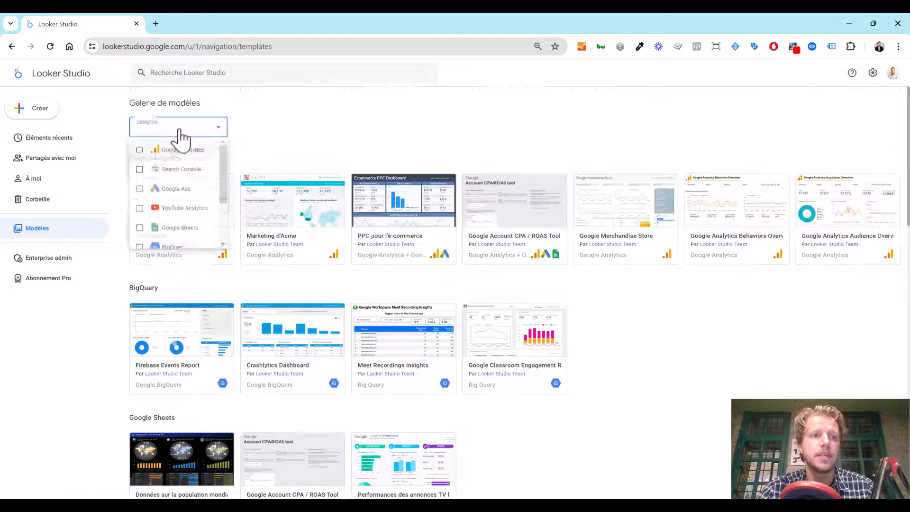
{"action": "left_click", "coordinate": [144, 191]}
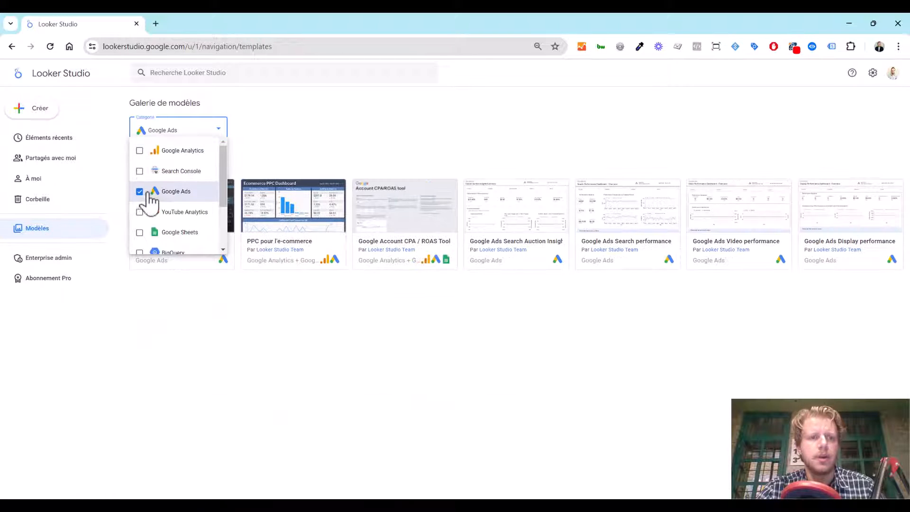
{"action": "left_click", "coordinate": [345, 142]}
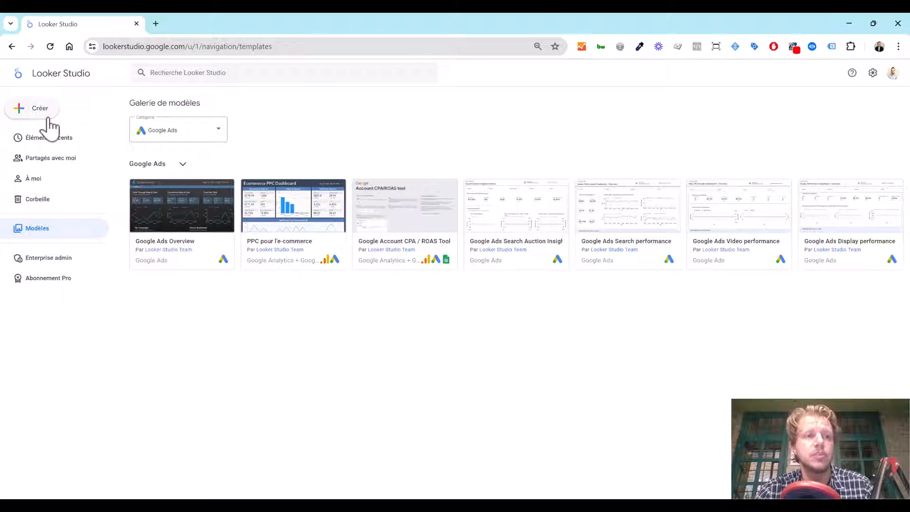
Create a new blank report and choose the Google Ads connector as its data source
{"action": "left_click", "coordinate": [43, 112]}
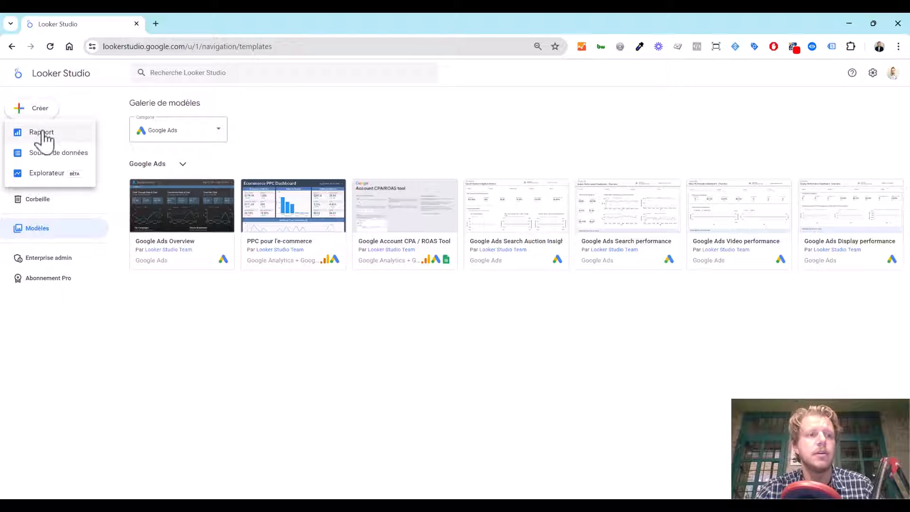
{"action": "left_click", "coordinate": [43, 133]}
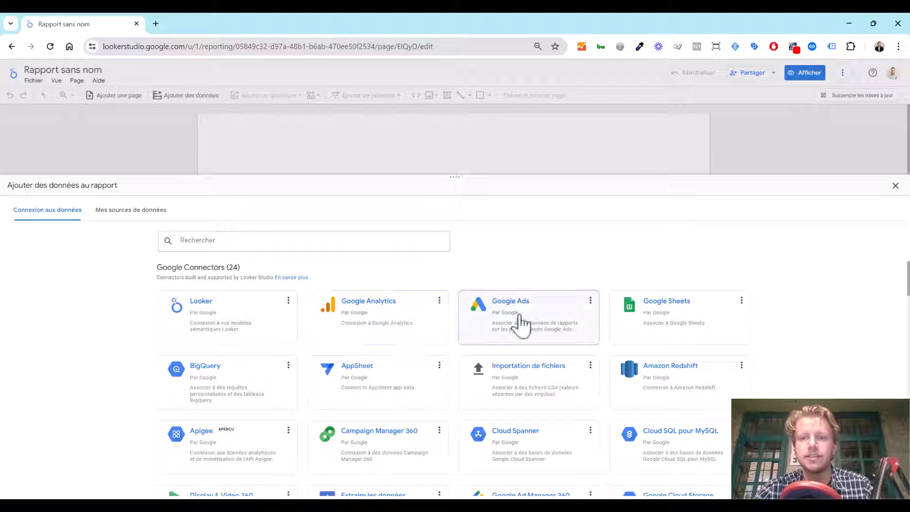
{"action": "scroll", "coordinate": [671, 326], "scroll_direction": "down", "scroll_amount": 3}
{"action": "scroll", "coordinate": [675, 327], "scroll_direction": "down", "scroll_amount": 4}
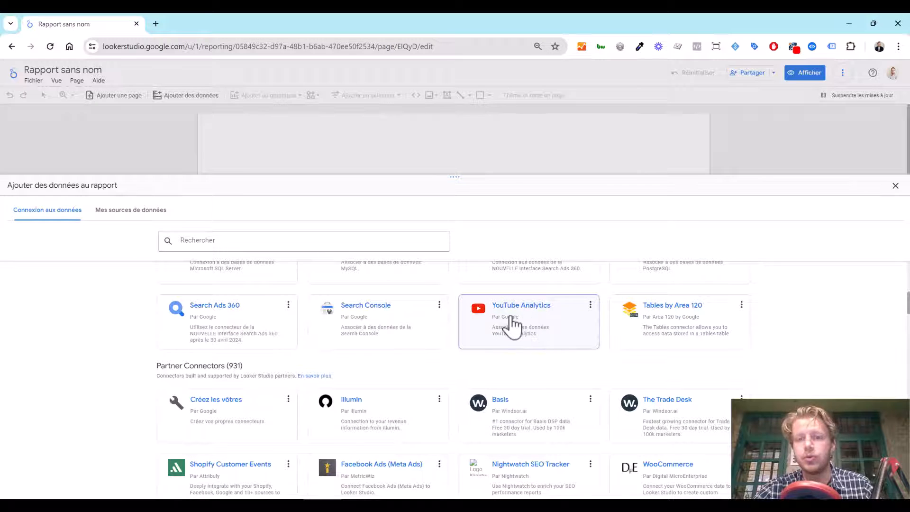
{"action": "scroll", "coordinate": [514, 325], "scroll_direction": "down", "scroll_amount": 5}
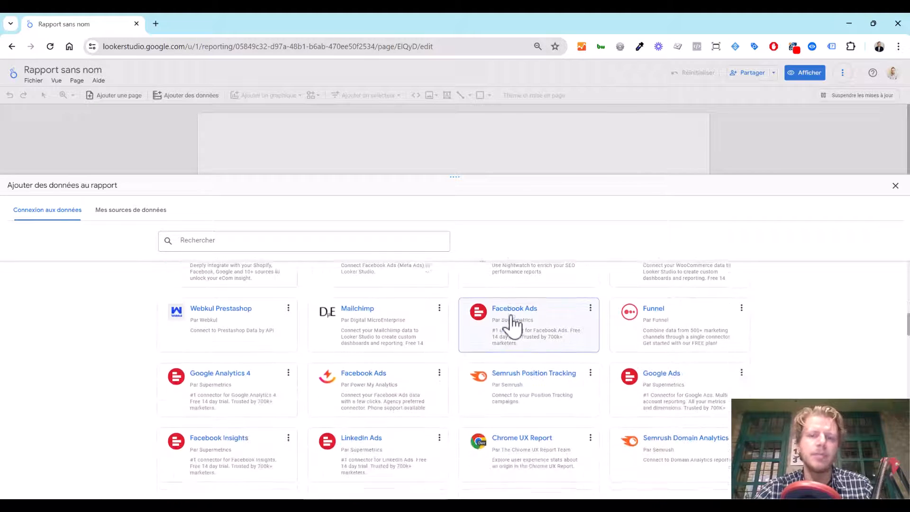
{"action": "scroll", "coordinate": [509, 334], "scroll_direction": "up", "scroll_amount": 1}
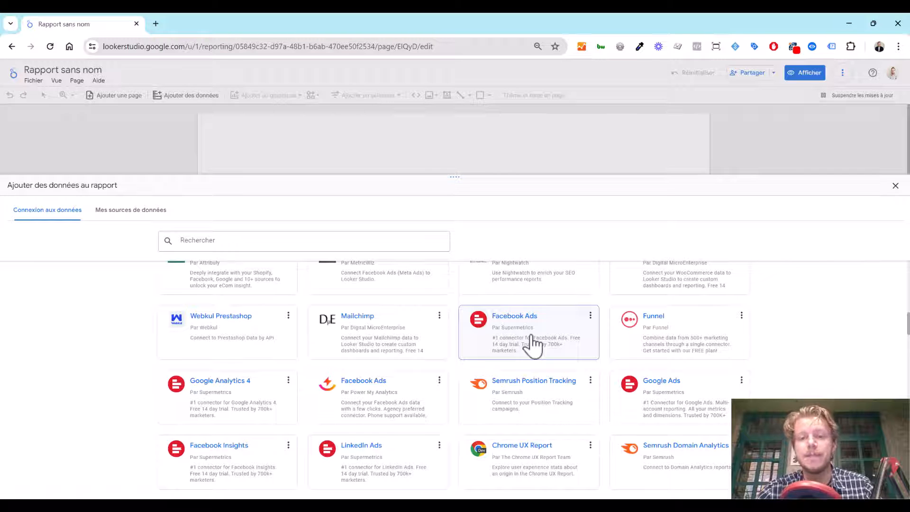
{"action": "scroll", "coordinate": [533, 344], "scroll_direction": "up", "scroll_amount": 10}
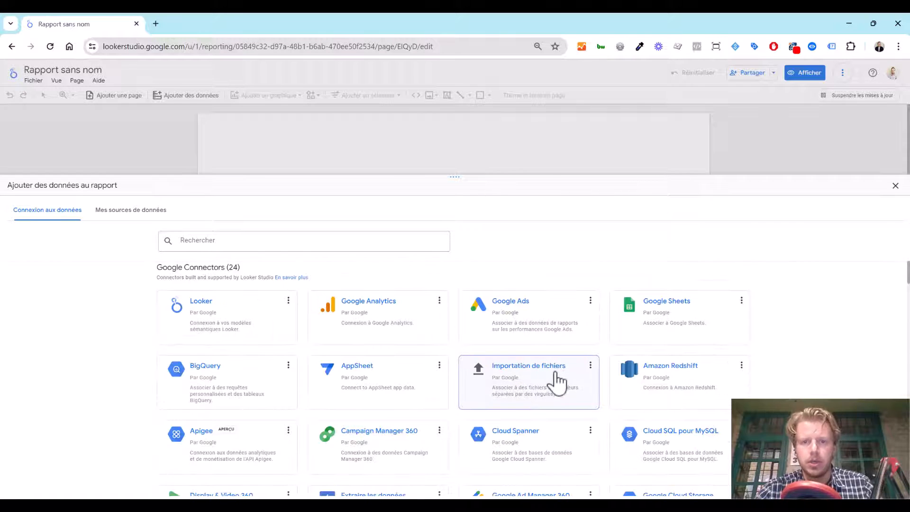
{"action": "left_click", "coordinate": [535, 326]}
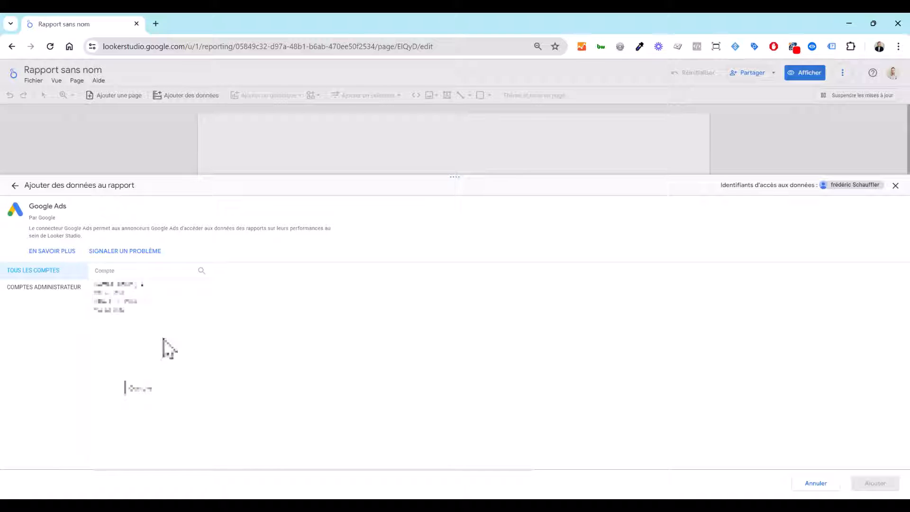
Select the client's ad account under the manager account and add its Google Ads data to the report
{"action": "left_click", "coordinate": [149, 289]}
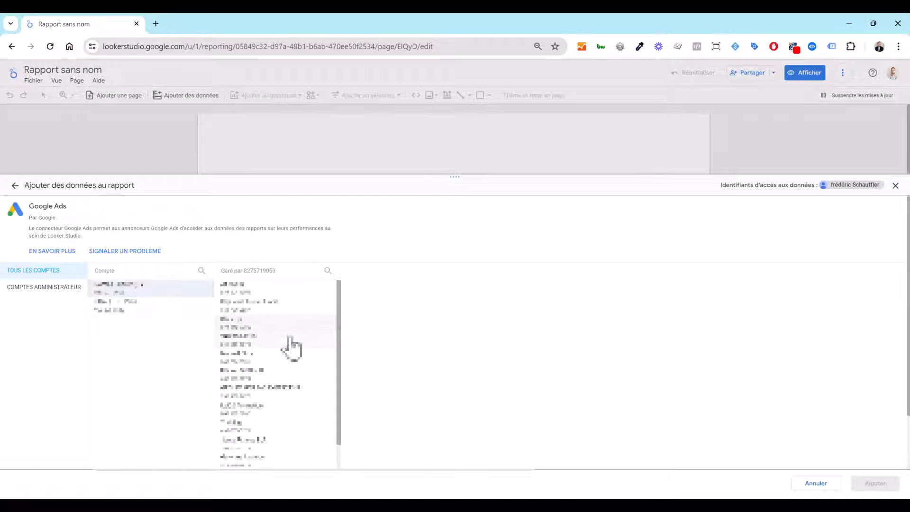
{"action": "scroll", "coordinate": [288, 347], "scroll_direction": "down", "scroll_amount": 2}
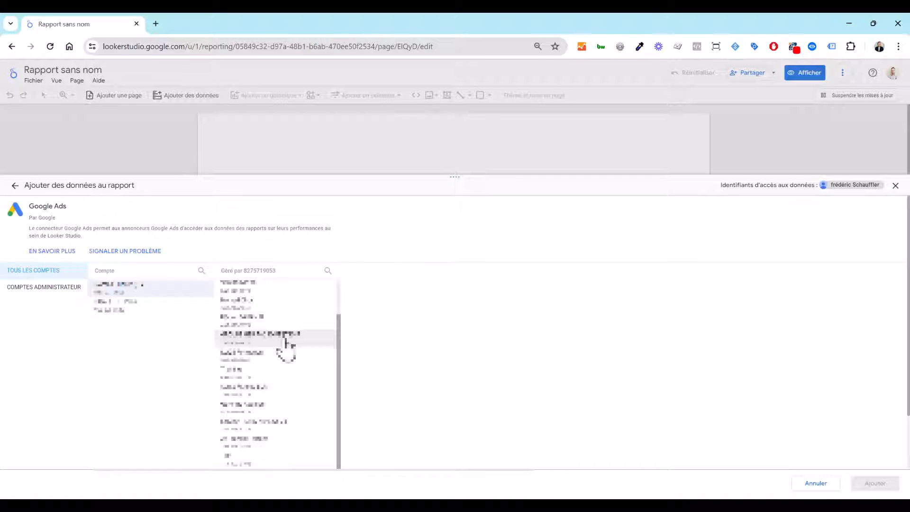
{"action": "left_click", "coordinate": [285, 342]}
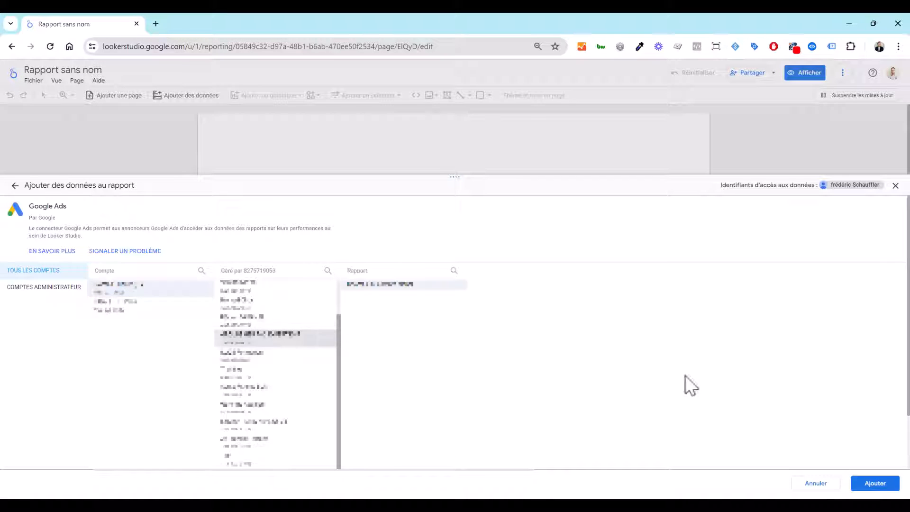
{"action": "left_click", "coordinate": [883, 488]}
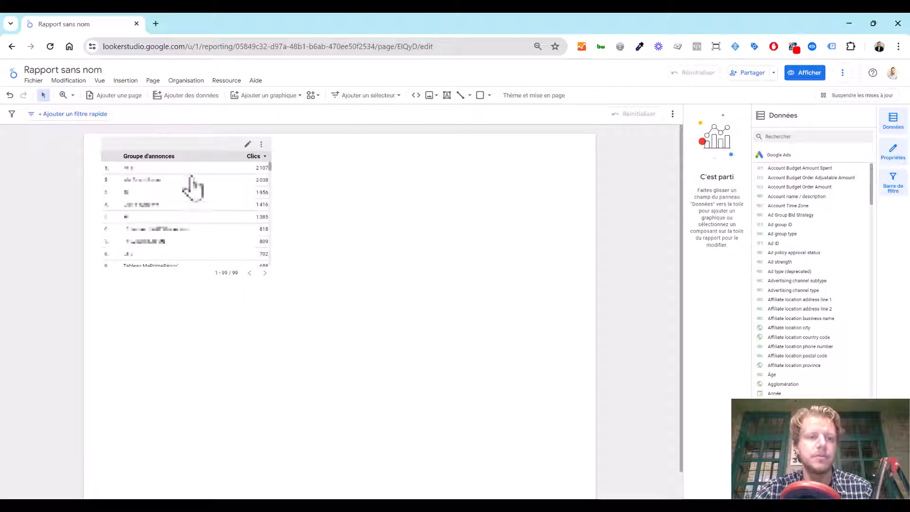
Delete the default ad group clicks table and rename the report "Rapport Google Ads + Nom du client"
{"action": "left_click", "coordinate": [205, 161]}
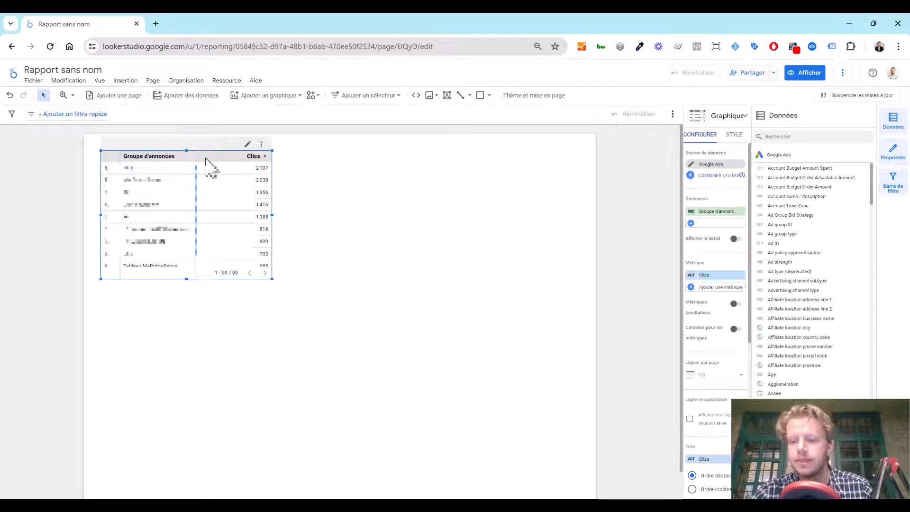
{"action": "key", "text": "Delete"}
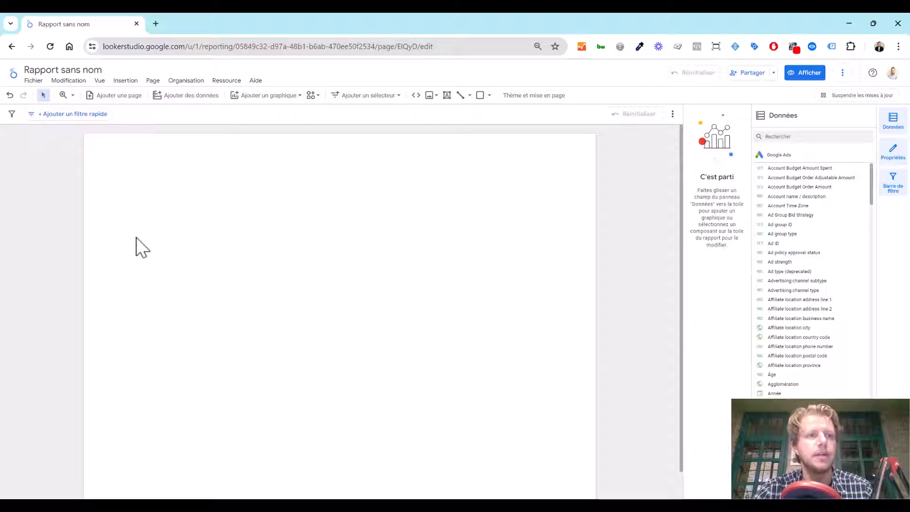
{"action": "left_click", "coordinate": [64, 72]}
{"action": "type", "text": "R"}
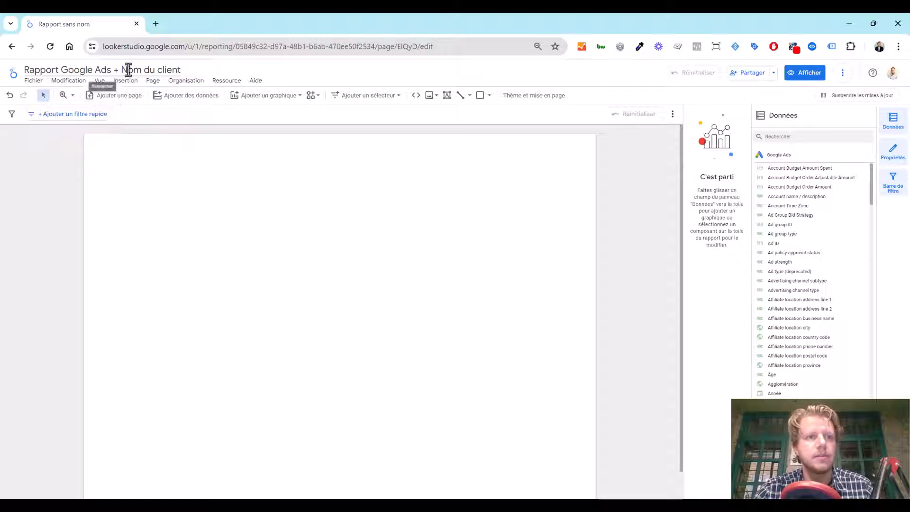
{"action": "left_click", "coordinate": [143, 168]}
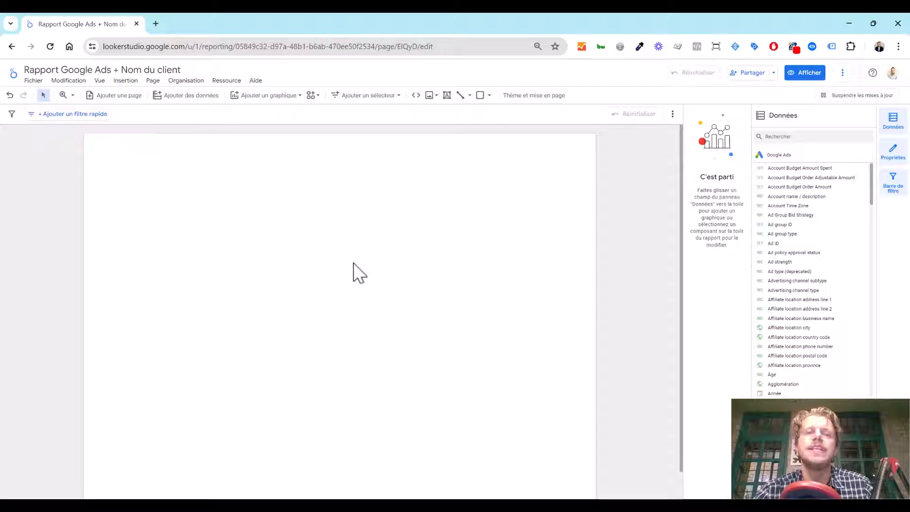
Add a second page to the report and name it "Campagne"
{"action": "left_click", "coordinate": [123, 83]}
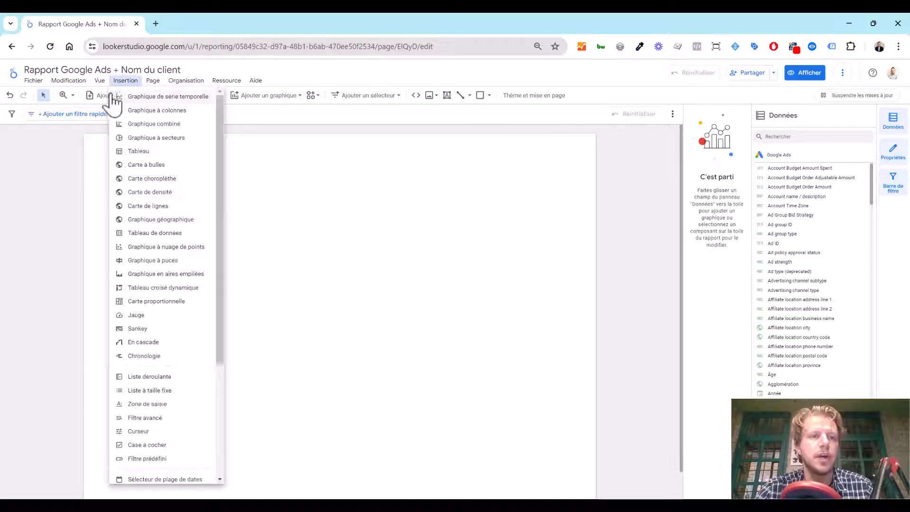
{"action": "left_click", "coordinate": [103, 96]}
{"action": "left_click", "coordinate": [103, 97]}
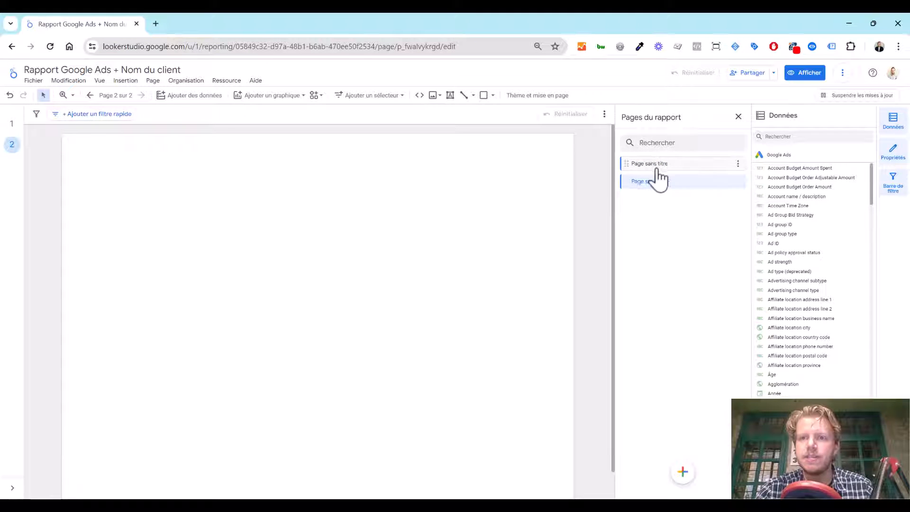
{"action": "left_click", "coordinate": [737, 181]}
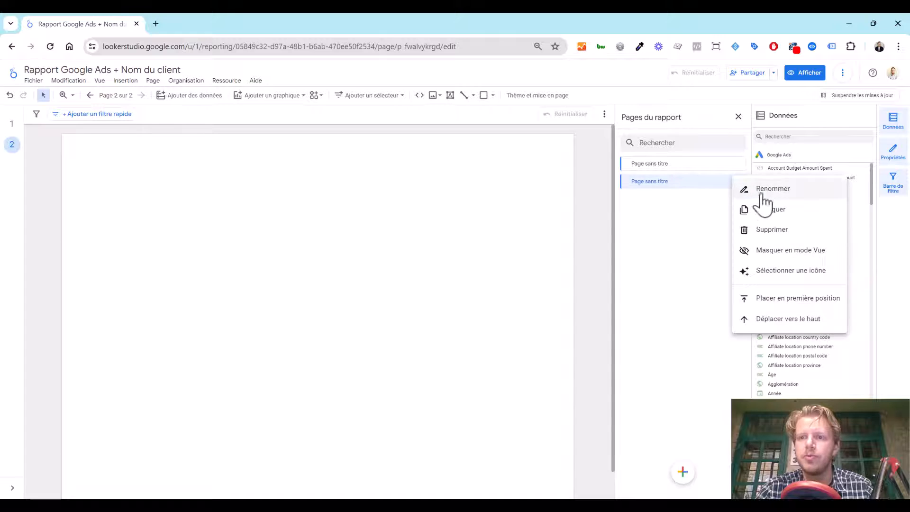
{"action": "left_click", "coordinate": [761, 195]}
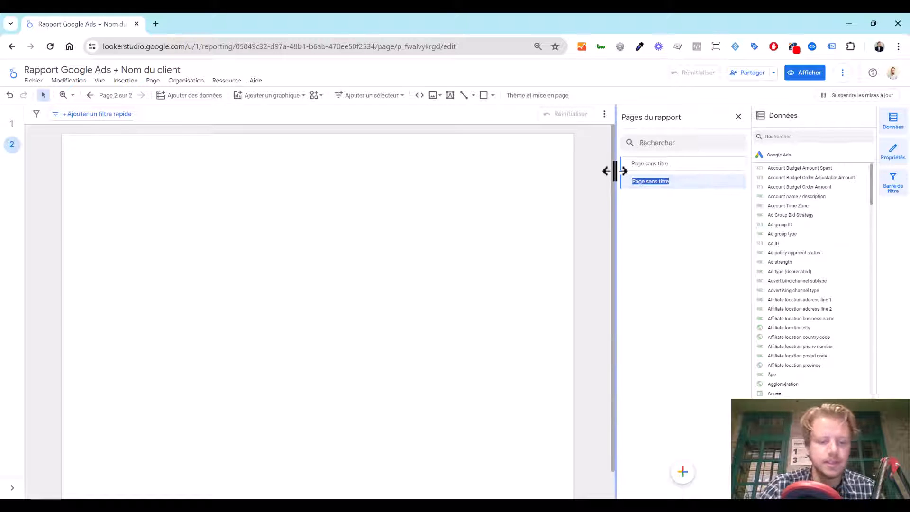
{"action": "type", "text": "Campagne"}
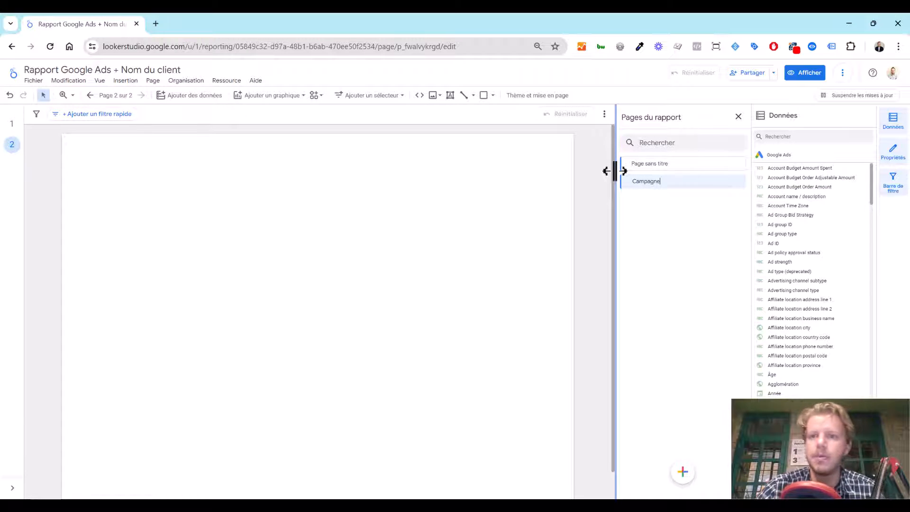
Rename the report's first page "Général"
{"action": "left_click", "coordinate": [709, 166]}
{"action": "left_click", "coordinate": [737, 165]}
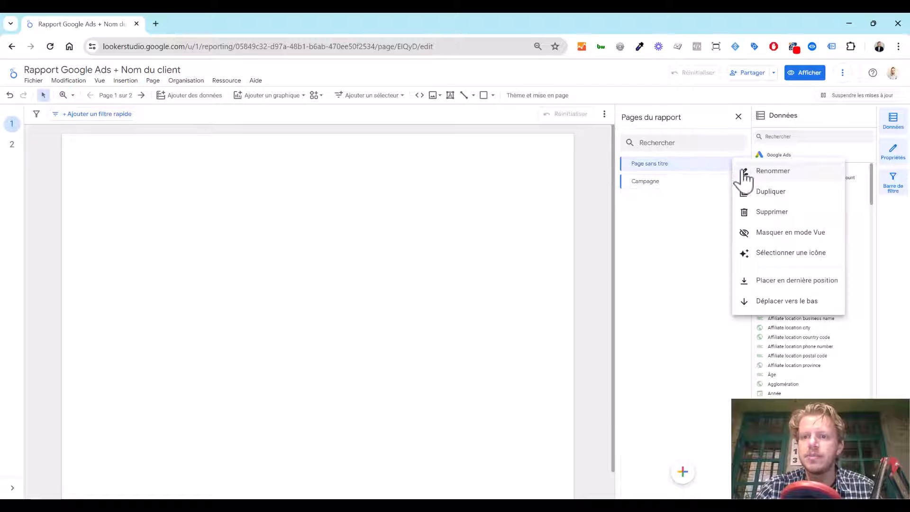
{"action": "left_click", "coordinate": [744, 171]}
{"action": "type", "text": "Général"}
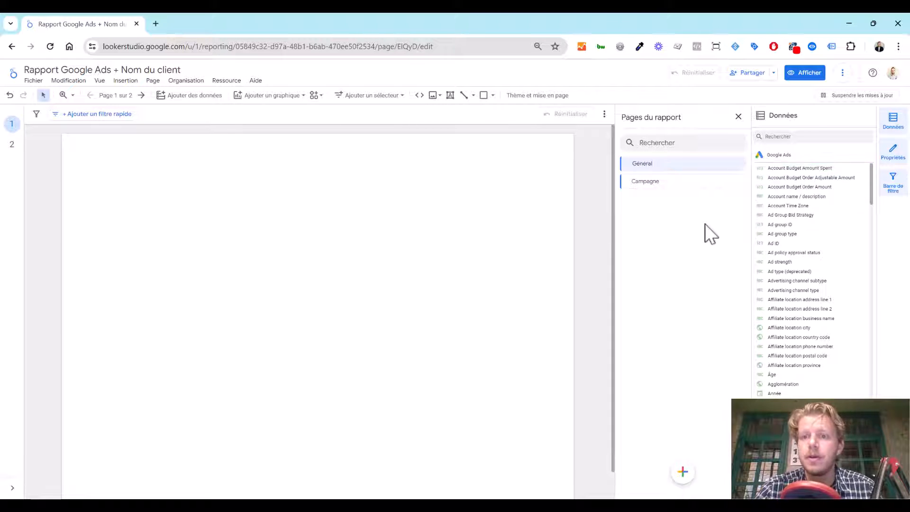
{"action": "left_click", "coordinate": [704, 223]}
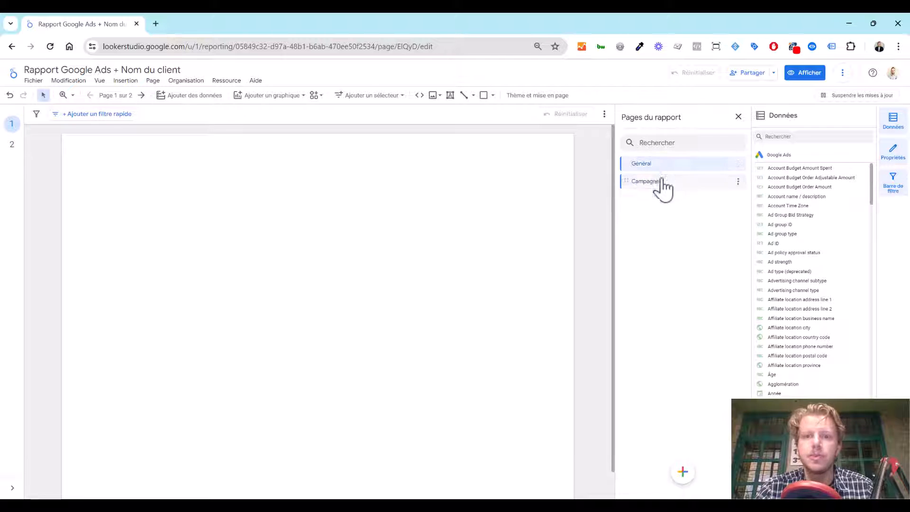
Open the Campagne page and browse the available report themes
{"action": "left_click", "coordinate": [661, 185]}
{"action": "left_click", "coordinate": [507, 179]}
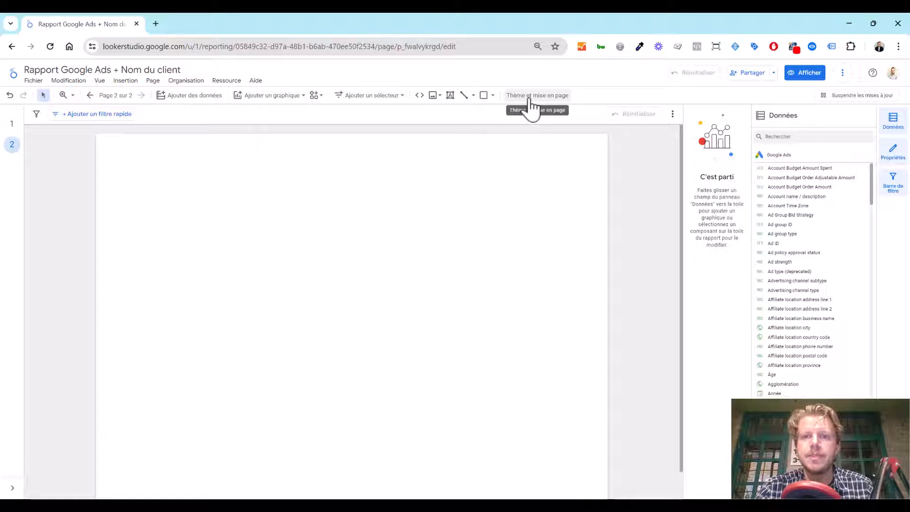
{"action": "left_click", "coordinate": [529, 96]}
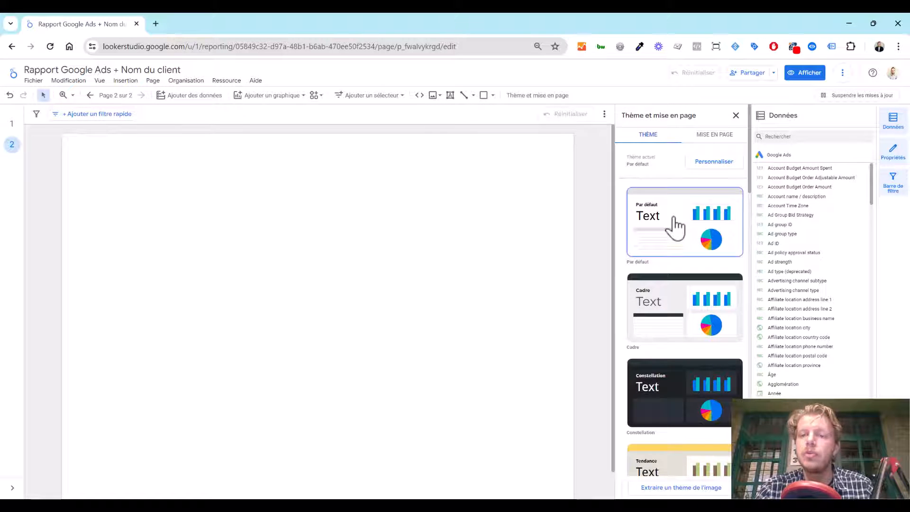
{"action": "scroll", "coordinate": [675, 223], "scroll_direction": "down", "scroll_amount": 4}
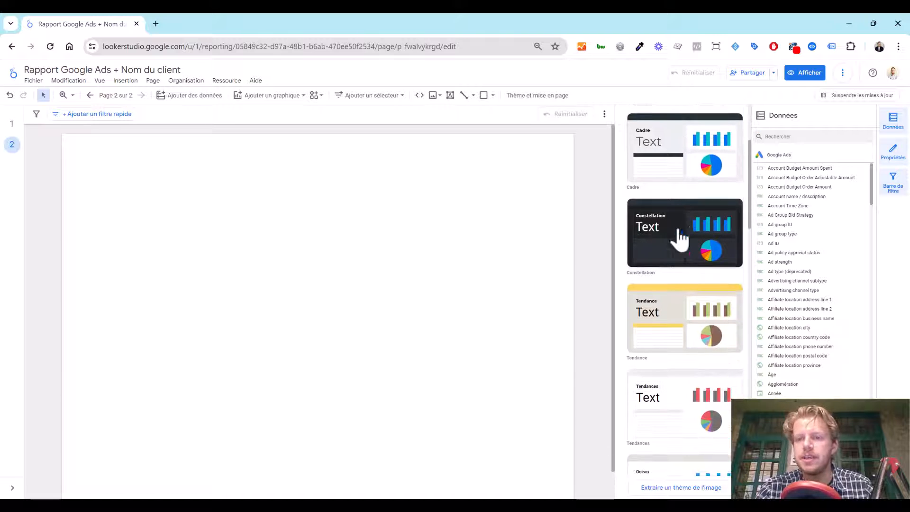
{"action": "scroll", "coordinate": [688, 219], "scroll_direction": "up", "scroll_amount": 4}
{"action": "scroll", "coordinate": [689, 242], "scroll_direction": "down", "scroll_amount": 1}
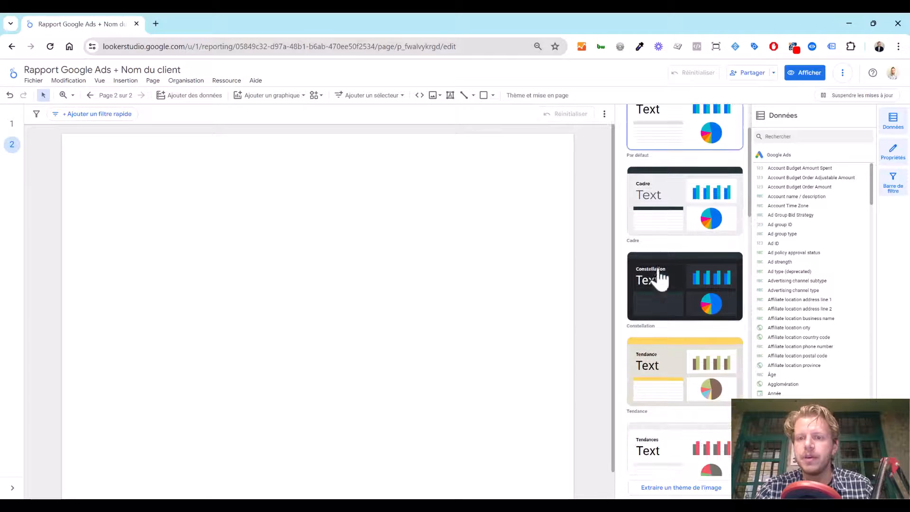
{"action": "scroll", "coordinate": [675, 246], "scroll_direction": "down", "scroll_amount": 7}
{"action": "scroll", "coordinate": [676, 244], "scroll_direction": "down", "scroll_amount": 6}
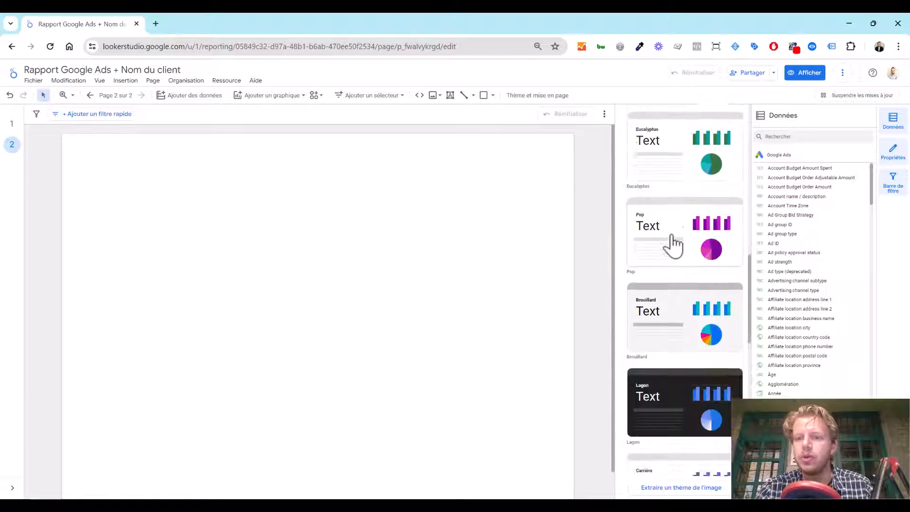
{"action": "scroll", "coordinate": [688, 308], "scroll_direction": "up", "scroll_amount": 14}
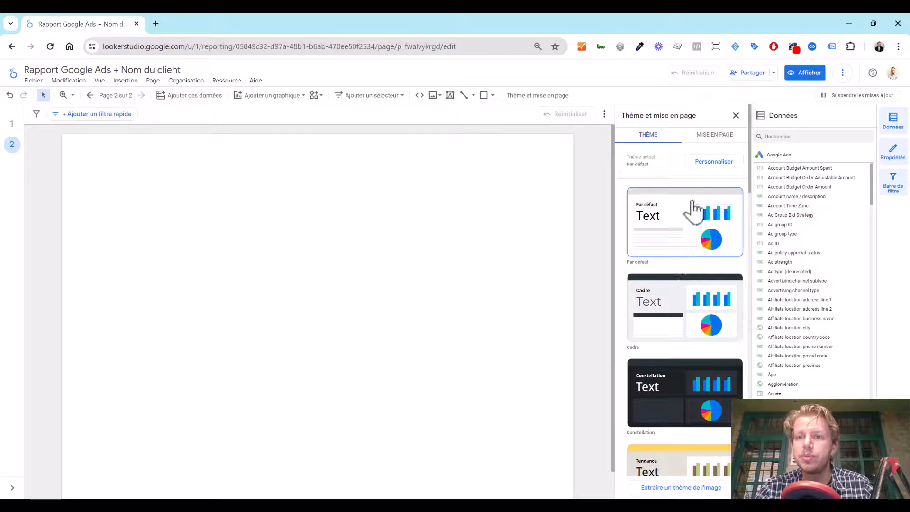
Review the customization options of the current theme, from the main styles to the chart styles
{"action": "left_click", "coordinate": [709, 162]}
{"action": "scroll", "coordinate": [658, 180], "scroll_direction": "down", "scroll_amount": 10}
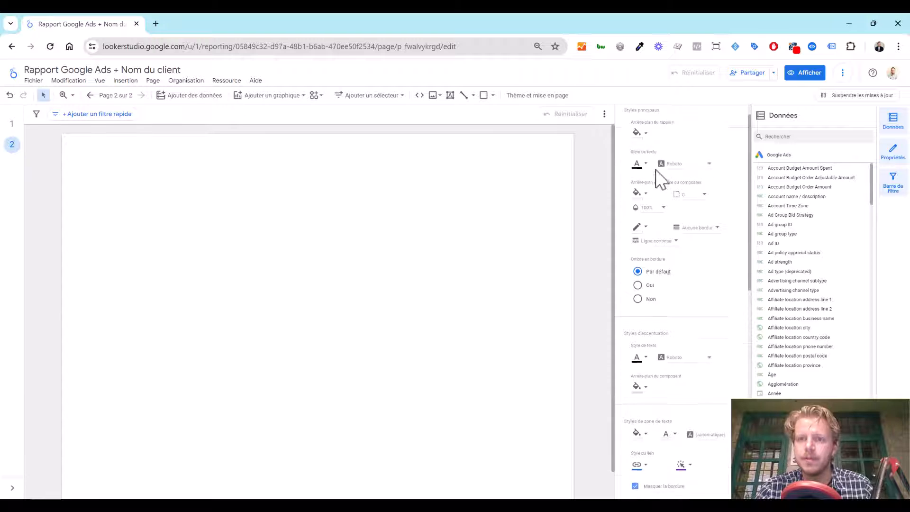
{"action": "scroll", "coordinate": [663, 237], "scroll_direction": "up", "scroll_amount": 10}
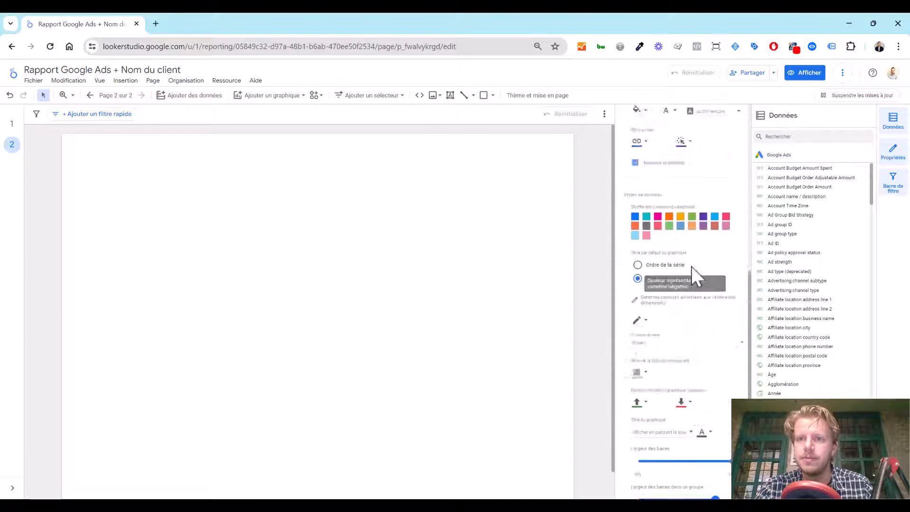
{"action": "left_click", "coordinate": [735, 115]}
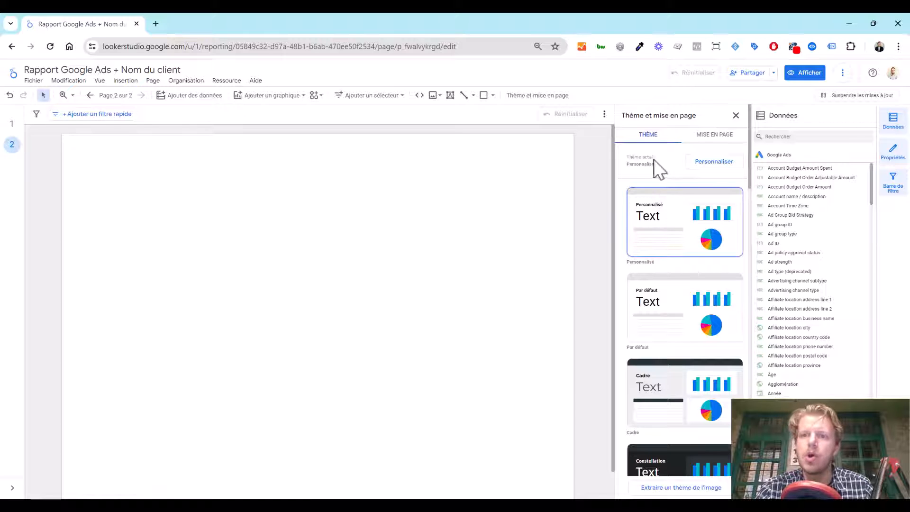
Set the report layout's navigation type to Tabulation
{"action": "left_click", "coordinate": [714, 138]}
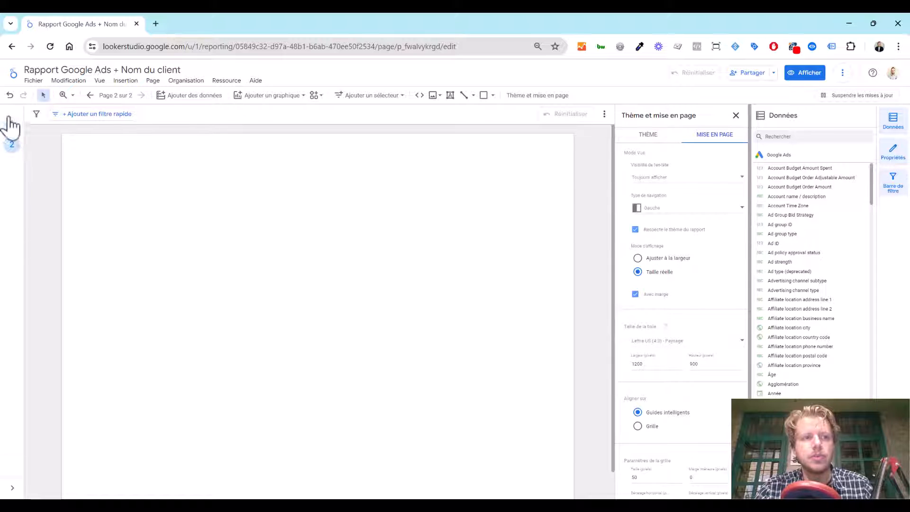
{"action": "left_click", "coordinate": [661, 214]}
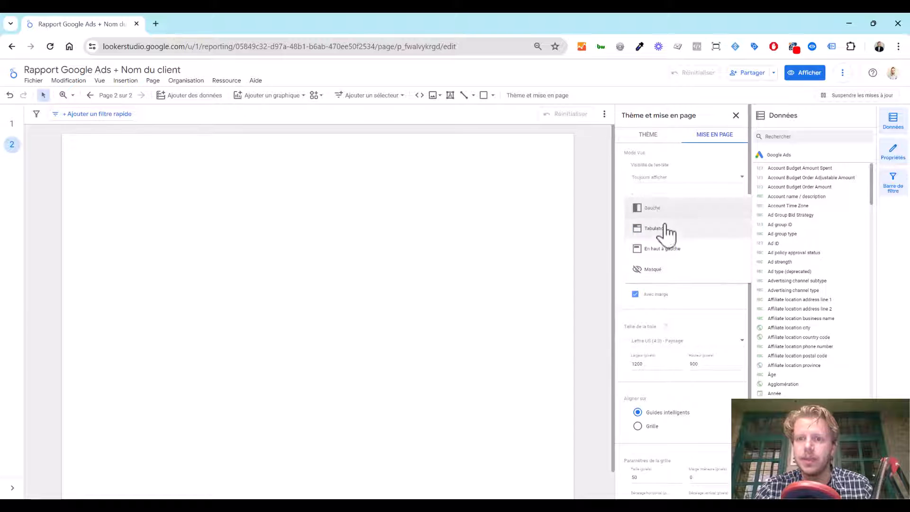
{"action": "left_click", "coordinate": [663, 230]}
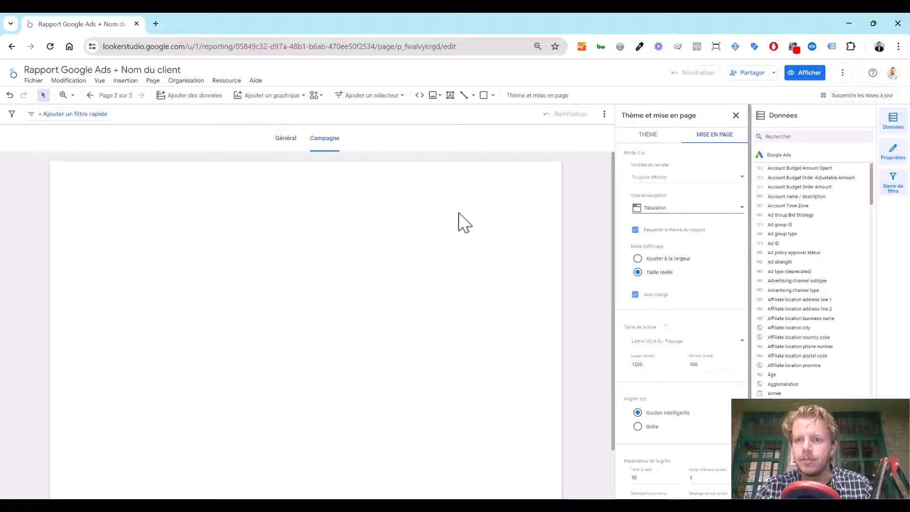
Set the canvas height to 1900 pixels and check the lengthened page
{"action": "scroll", "coordinate": [690, 232], "scroll_direction": "down", "scroll_amount": 2}
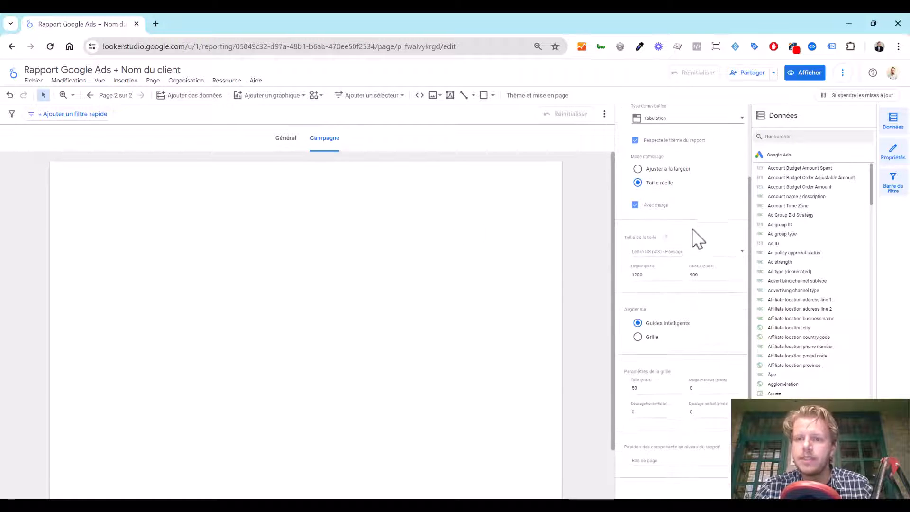
{"action": "scroll", "coordinate": [498, 258], "scroll_direction": "down", "scroll_amount": 1}
{"action": "scroll", "coordinate": [498, 275], "scroll_direction": "up", "scroll_amount": 1}
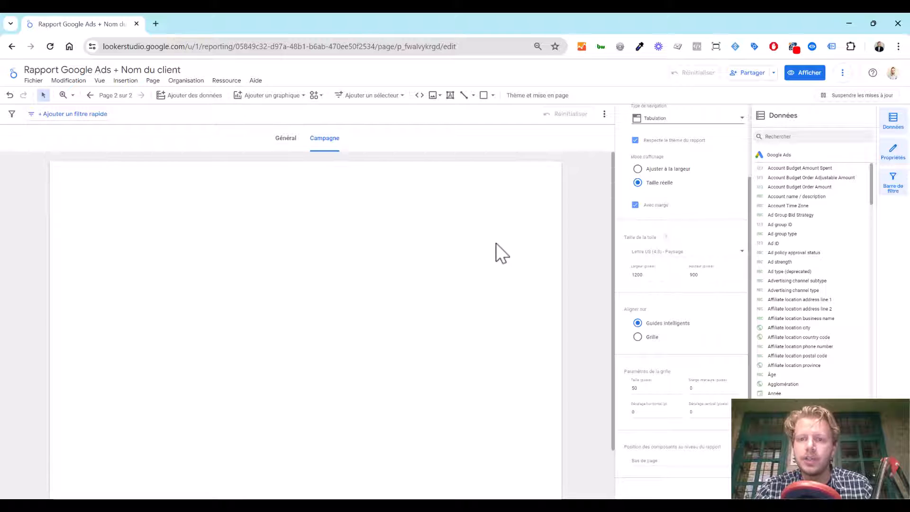
{"action": "double_click", "coordinate": [708, 279]}
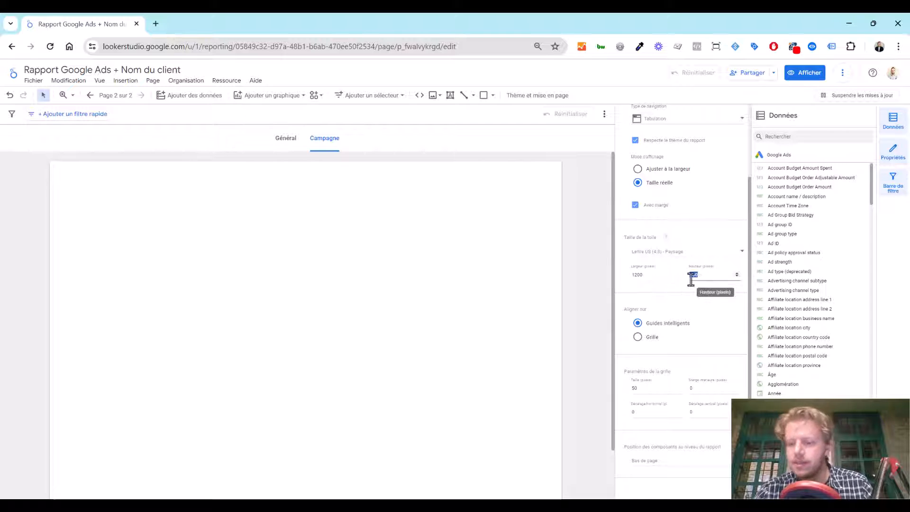
{"action": "type", "text": "1900"}
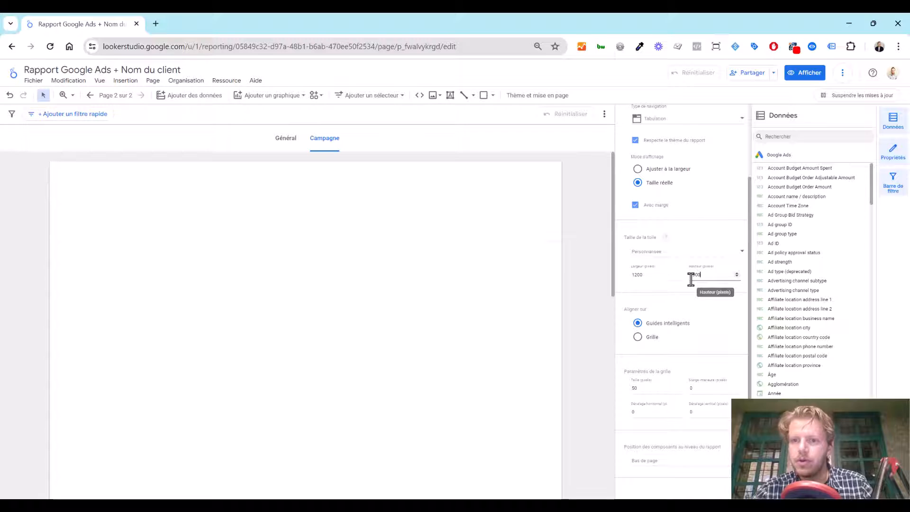
{"action": "left_click", "coordinate": [526, 258]}
{"action": "scroll", "coordinate": [540, 294], "scroll_direction": "down", "scroll_amount": 2}
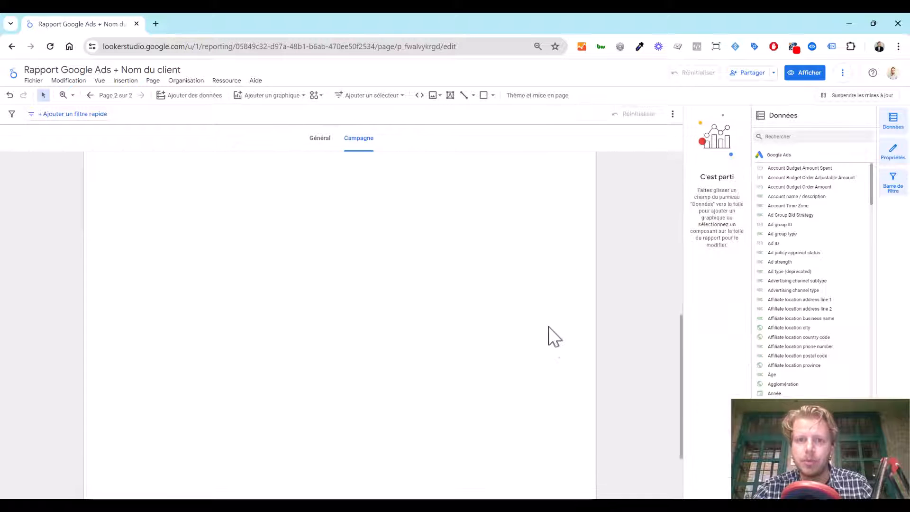
{"action": "scroll", "coordinate": [542, 320], "scroll_direction": "up", "scroll_amount": 3}
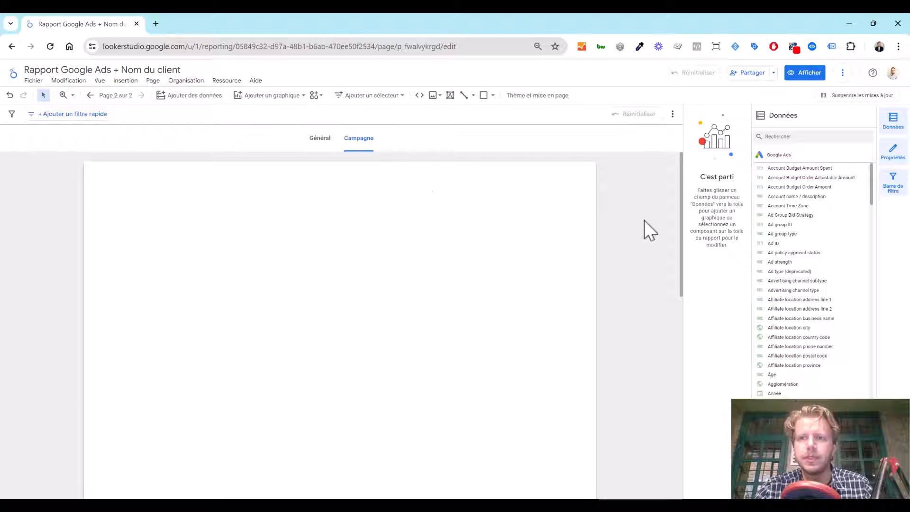
Draw a header rectangle across the full width at the top of the Général page
{"action": "left_click", "coordinate": [314, 139]}
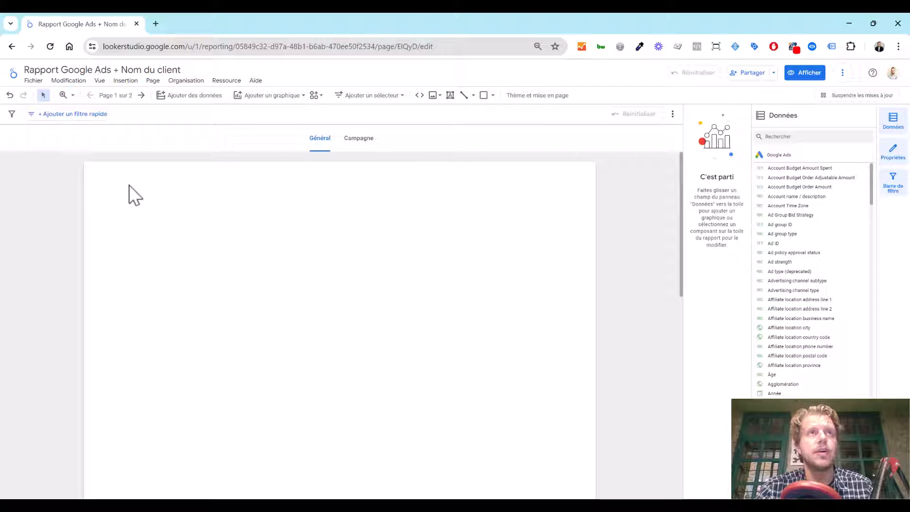
{"action": "left_click", "coordinate": [125, 81]}
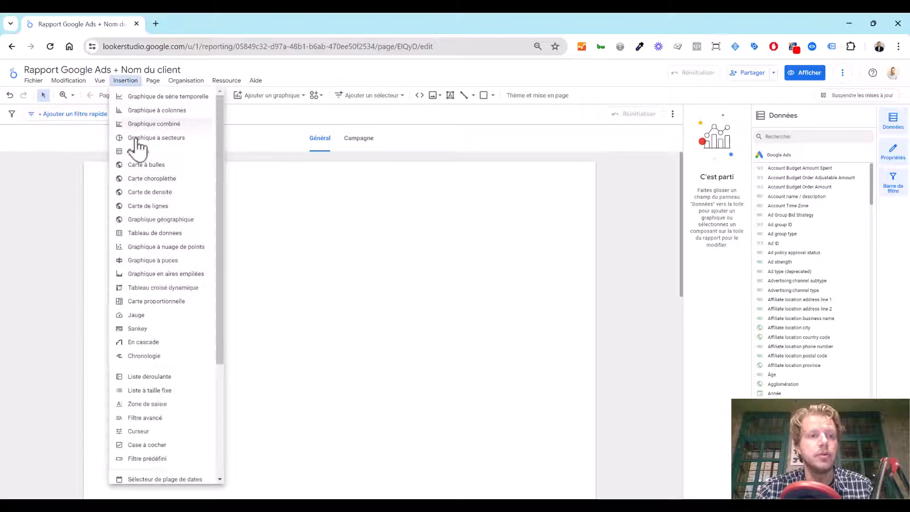
{"action": "scroll", "coordinate": [161, 308], "scroll_direction": "down", "scroll_amount": 5}
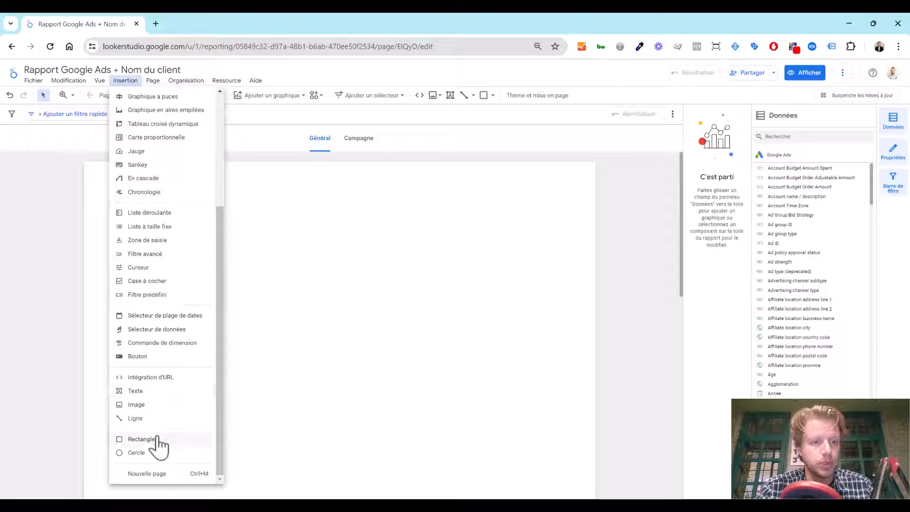
{"action": "left_click", "coordinate": [141, 438]}
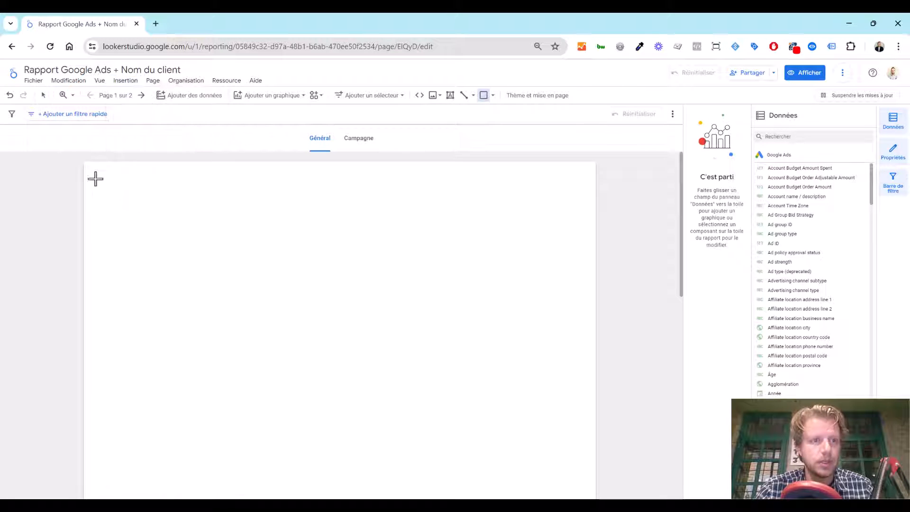
{"action": "left_click_drag", "start_coordinate": [511, 247], "coordinate": [597, 246]}
{"action": "left_click_drag", "start_coordinate": [318, 226], "coordinate": [348, 231]}
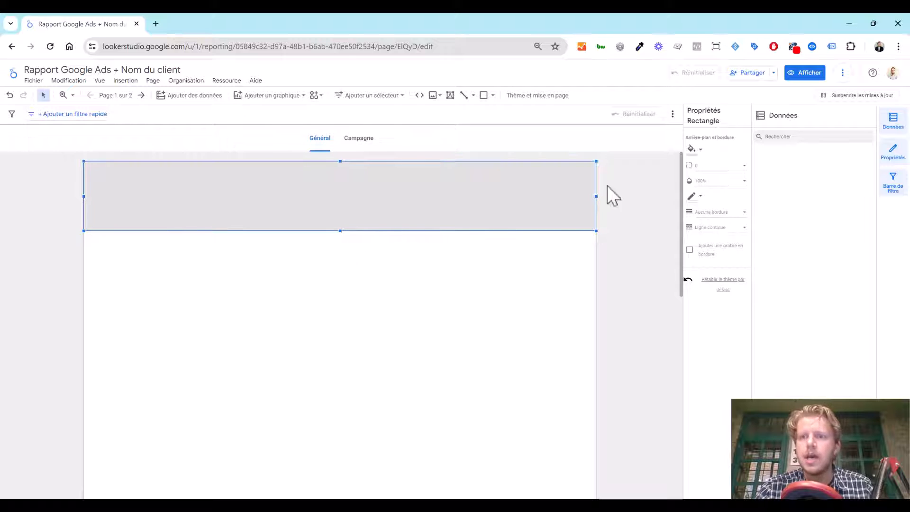
Fill the header rectangle with dark blue and slightly reduce its height
{"action": "left_click", "coordinate": [700, 150]}
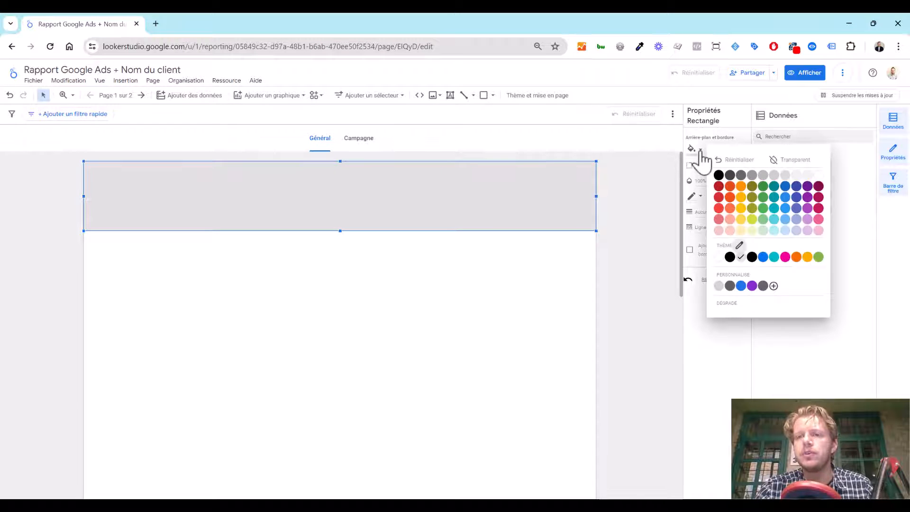
{"action": "left_click", "coordinate": [784, 195]}
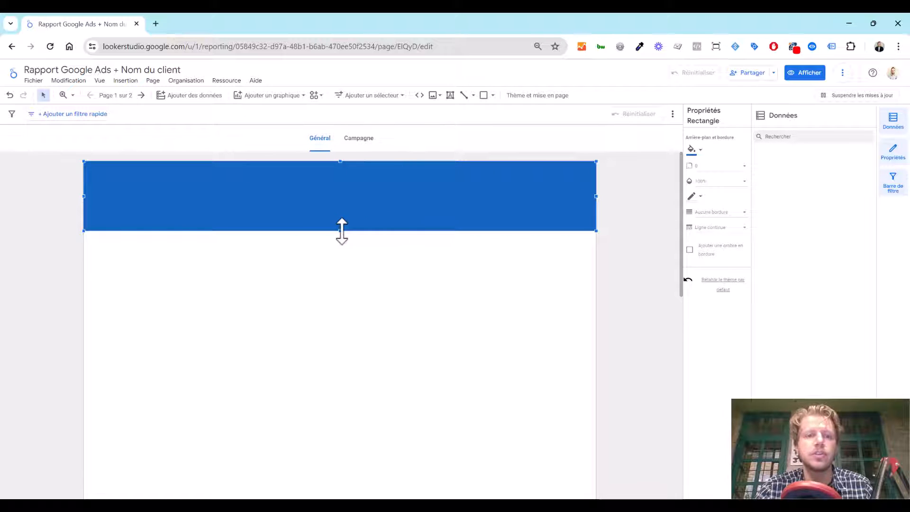
{"action": "left_click", "coordinate": [208, 284]}
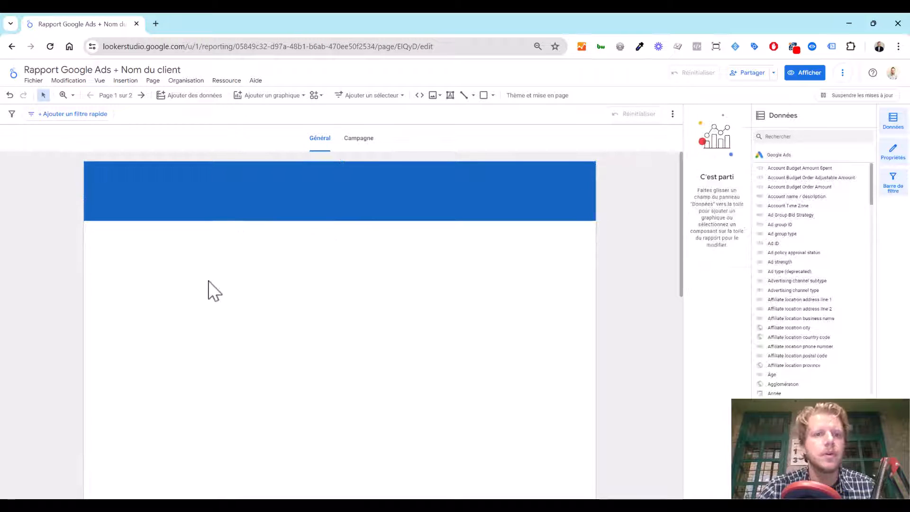
Add a text box in the middle of the blue header containing "Général"
{"action": "left_click", "coordinate": [125, 80]}
{"action": "scroll", "coordinate": [142, 332], "scroll_direction": "down", "scroll_amount": 3}
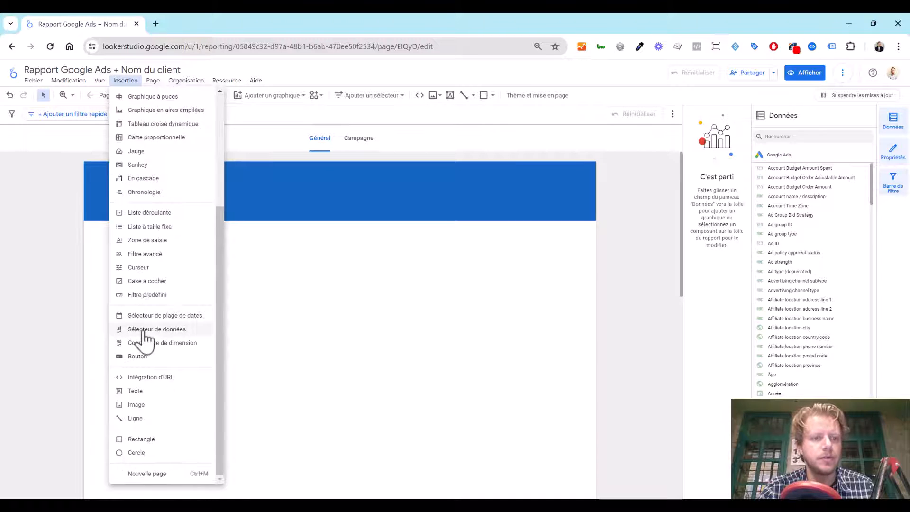
{"action": "left_click", "coordinate": [141, 391]}
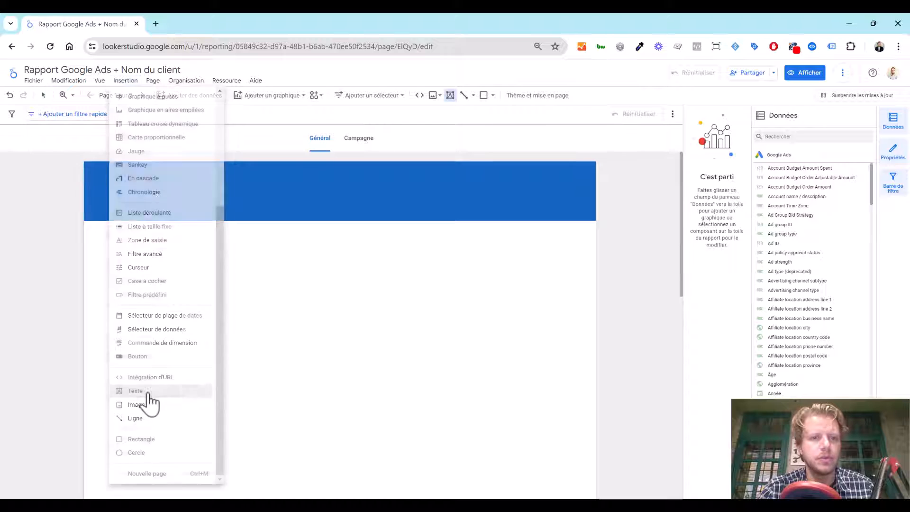
{"action": "left_click_drag", "start_coordinate": [345, 207], "coordinate": [428, 219]}
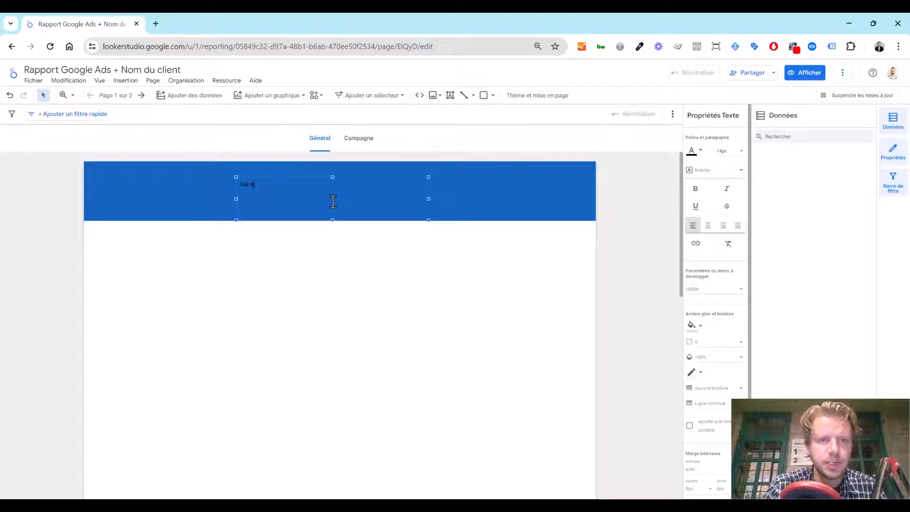
Set the header title "Général" to 40 px and colour its text white
{"action": "left_click", "coordinate": [728, 156]}
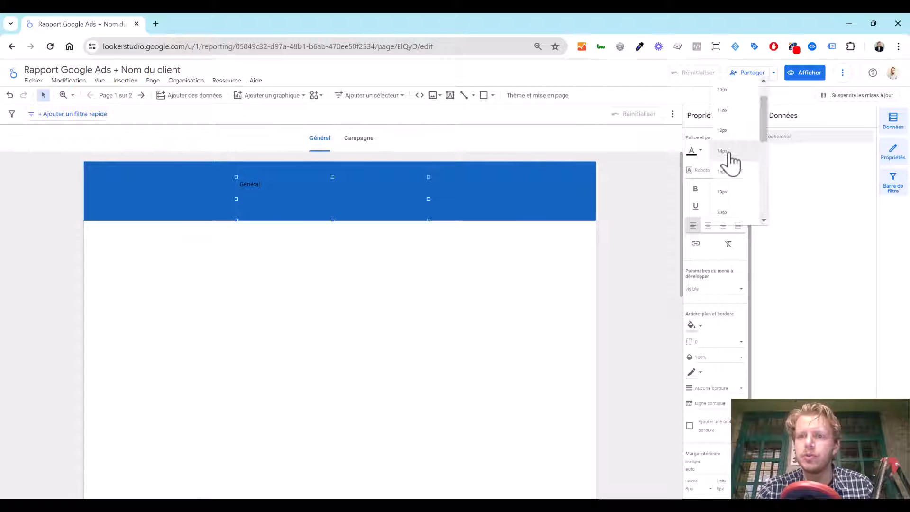
{"action": "scroll", "coordinate": [736, 217], "scroll_direction": "down", "scroll_amount": 2}
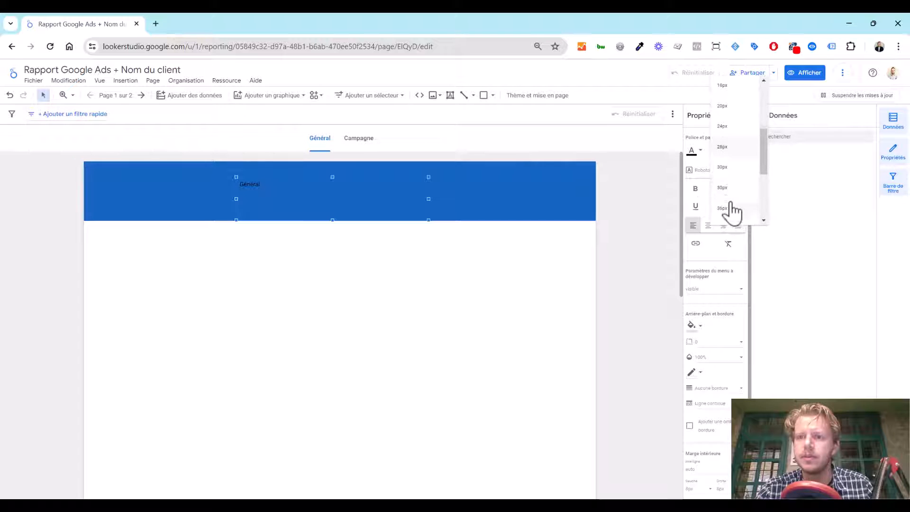
{"action": "left_click", "coordinate": [728, 174]}
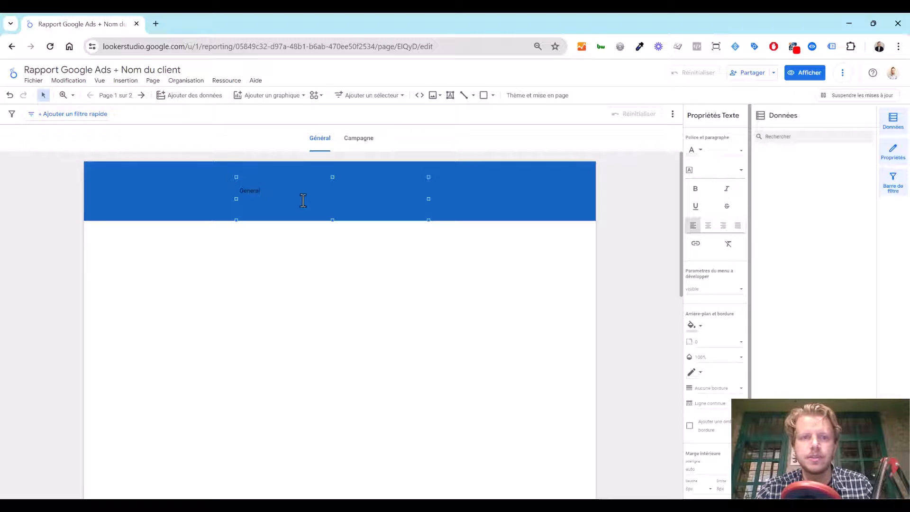
{"action": "double_click", "coordinate": [300, 197]}
{"action": "left_click", "coordinate": [733, 159]}
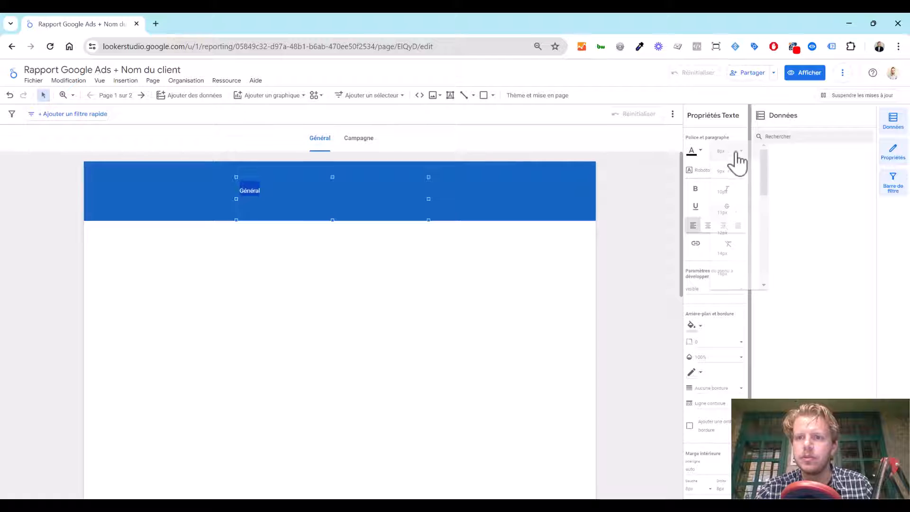
{"action": "left_click", "coordinate": [728, 268]}
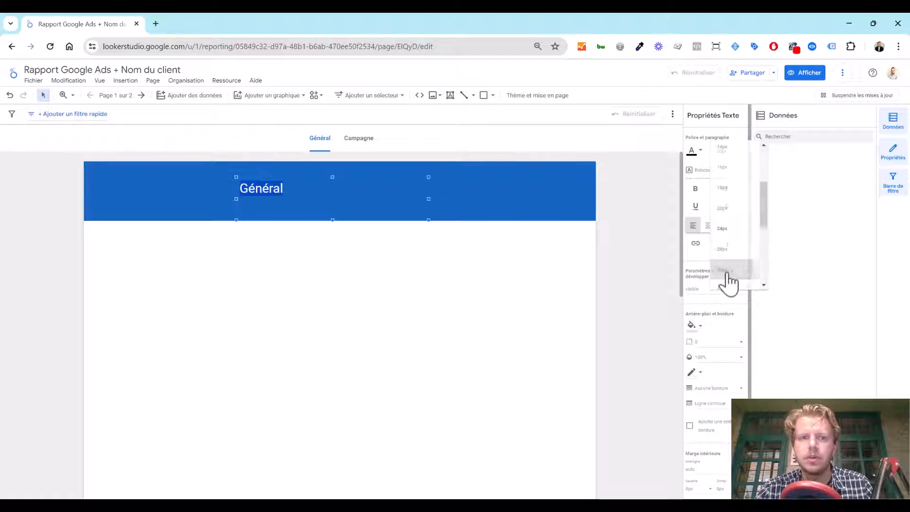
{"action": "left_click", "coordinate": [735, 160]}
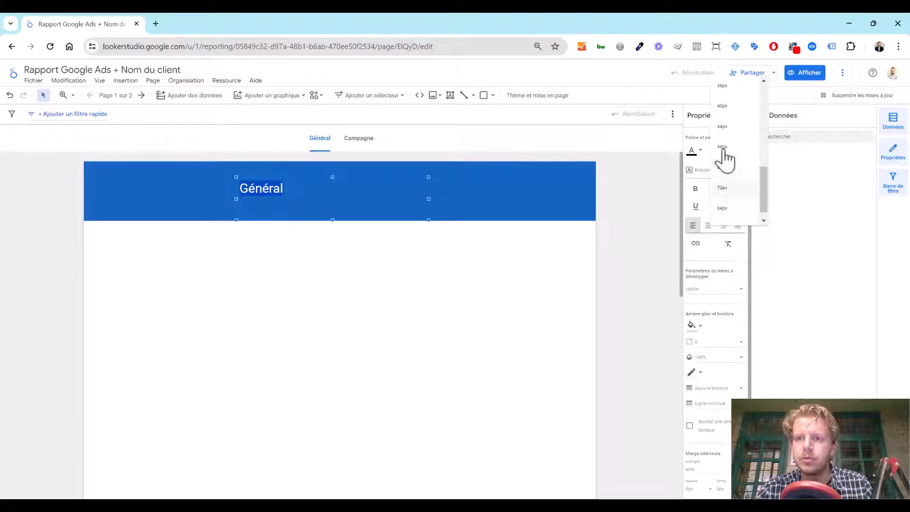
{"action": "left_click", "coordinate": [725, 119]}
{"action": "left_click", "coordinate": [694, 151]}
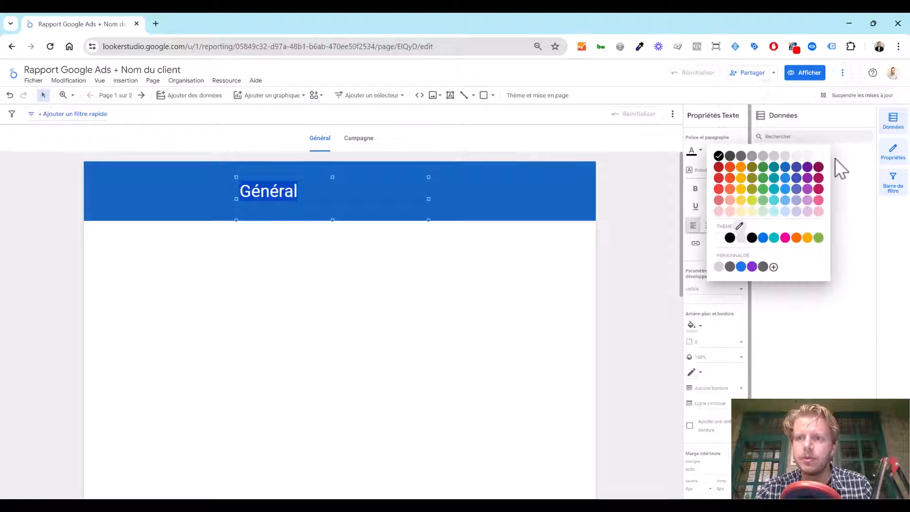
{"action": "left_click", "coordinate": [818, 157]}
Shrink the "Général" text box around its text and move it to the middle of the blue header
{"action": "left_click_drag", "start_coordinate": [427, 199], "coordinate": [327, 198]}
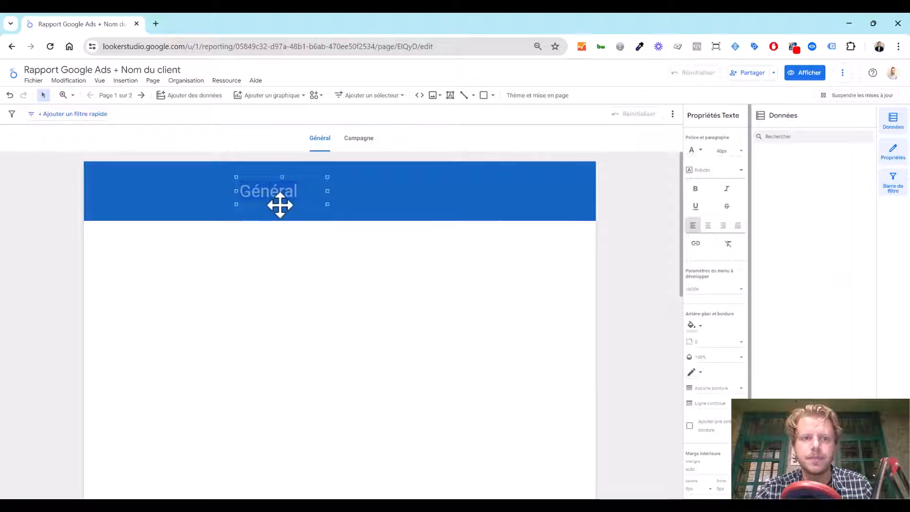
{"action": "left_click", "coordinate": [286, 237]}
{"action": "left_click_drag", "start_coordinate": [280, 189], "coordinate": [346, 189]}
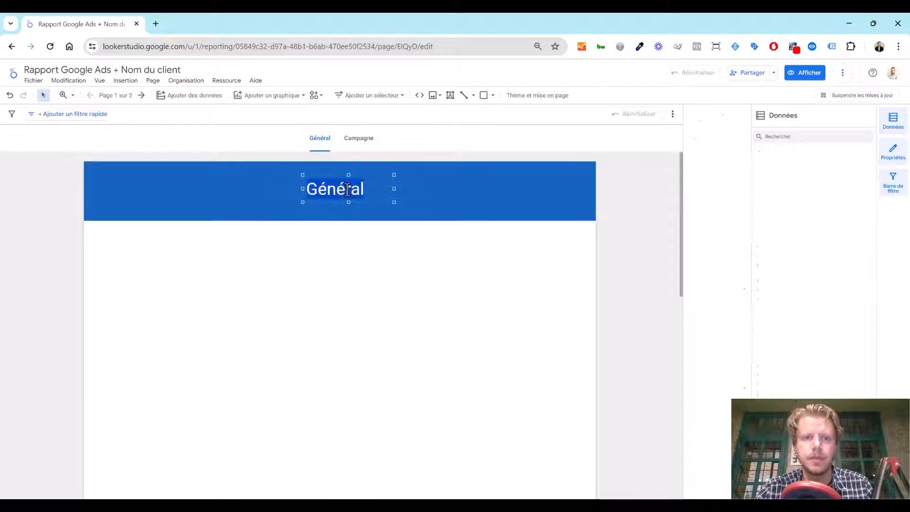
{"action": "left_click", "coordinate": [337, 264]}
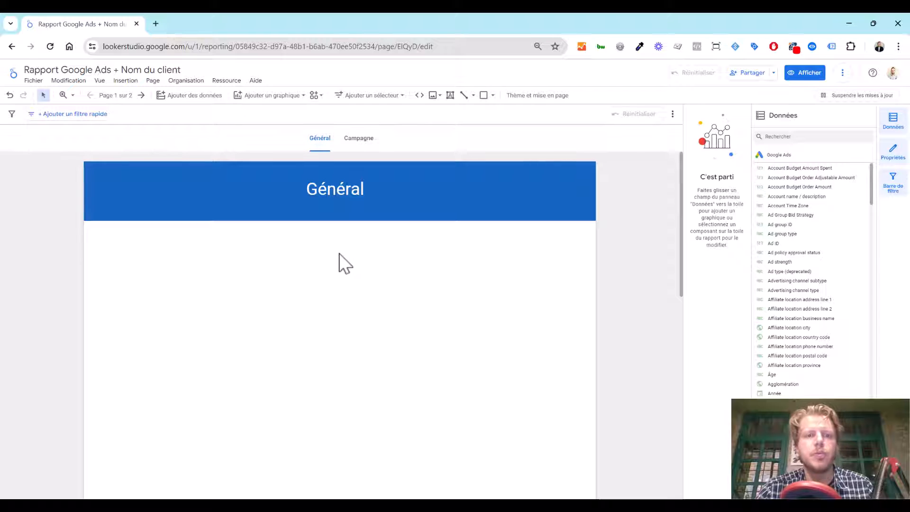
Add a drop-down list control overlapping the lower-left edge of the blue header
{"action": "left_click", "coordinate": [380, 96]}
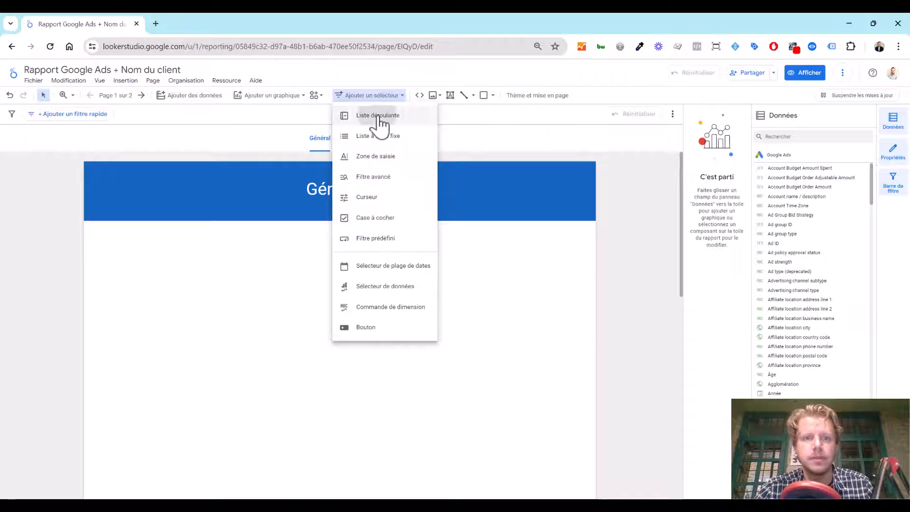
{"action": "left_click", "coordinate": [377, 116]}
{"action": "left_click", "coordinate": [101, 213]}
{"action": "left_click", "coordinate": [172, 275]}
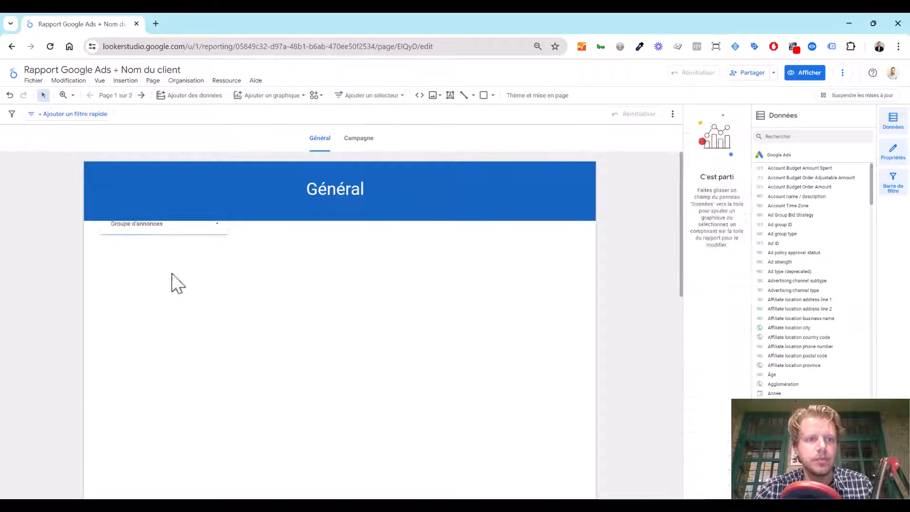
{"action": "left_click_drag", "start_coordinate": [189, 229], "coordinate": [189, 225]}
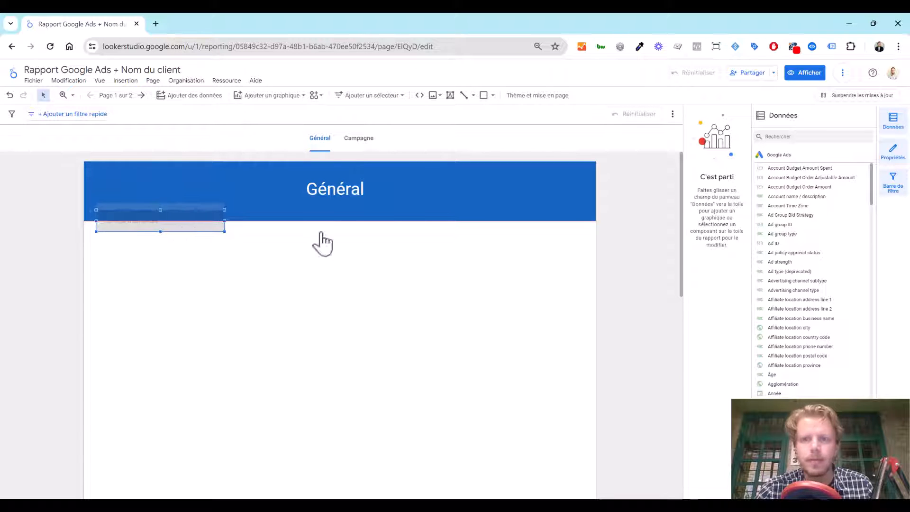
Find the Campagne field and use it as the drop-down list's control field
{"action": "left_click", "coordinate": [775, 138]}
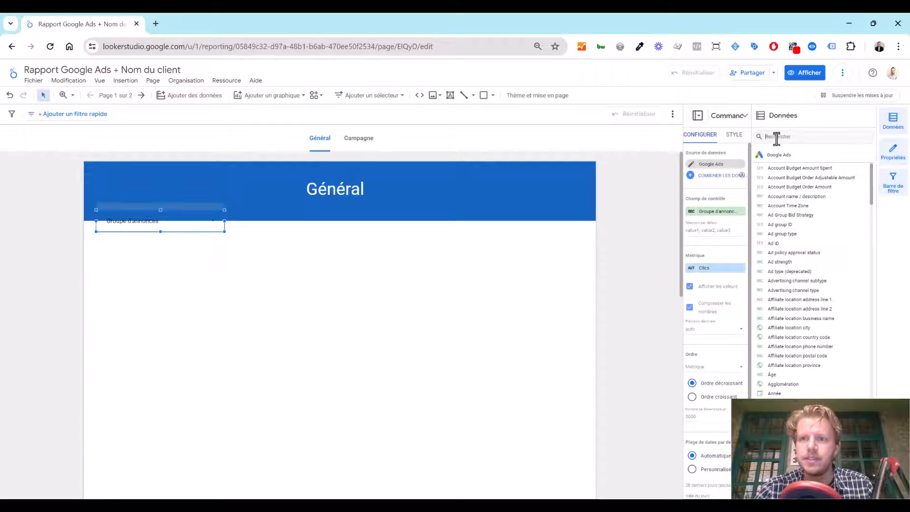
{"action": "type", "text": "campagne"}
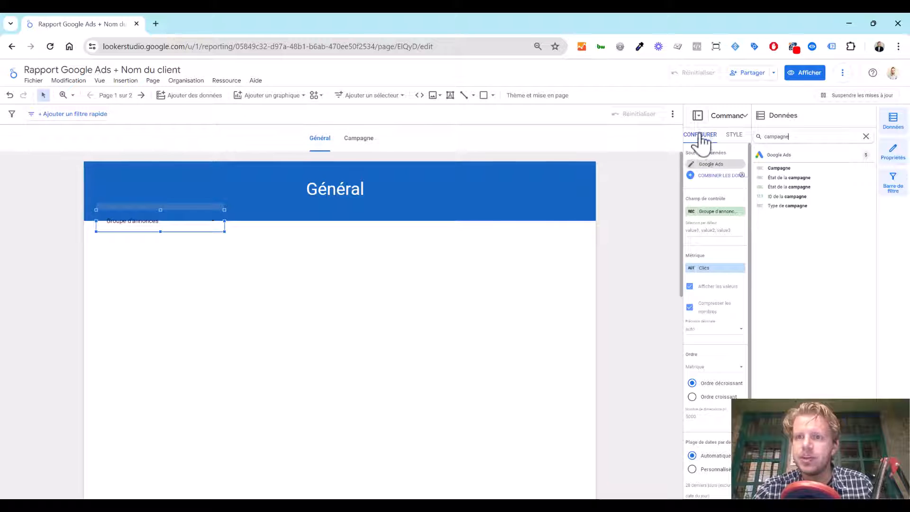
{"action": "left_click_drag", "start_coordinate": [777, 167], "coordinate": [712, 226]}
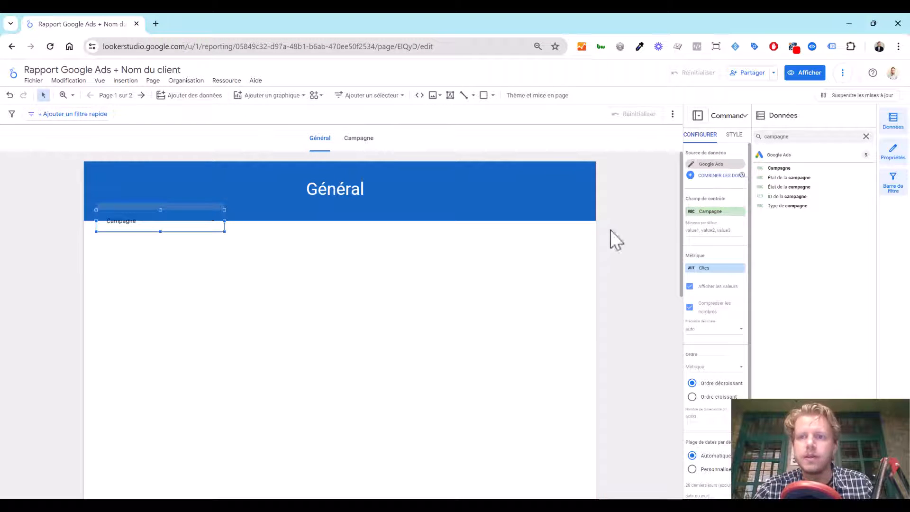
Give the Campagne drop-down list a dark purple background
{"action": "left_click", "coordinate": [734, 137]}
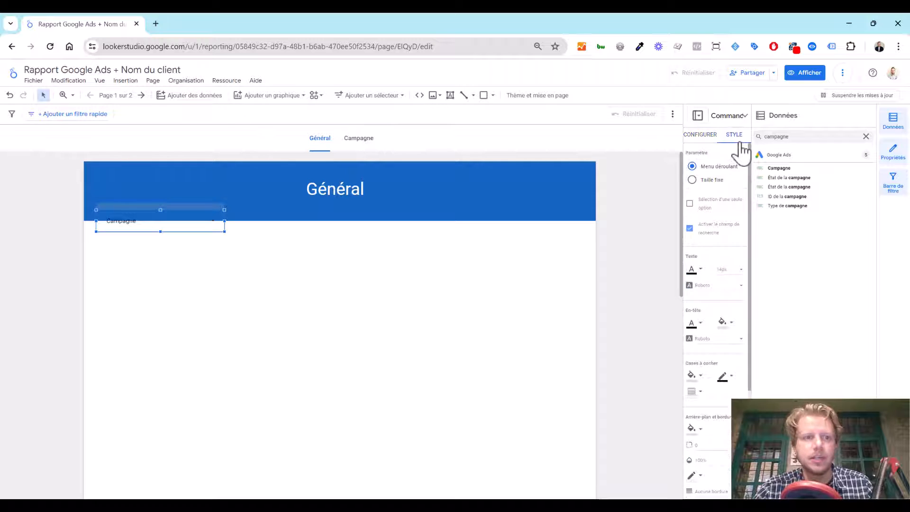
{"action": "scroll", "coordinate": [702, 303], "scroll_direction": "down", "scroll_amount": 3}
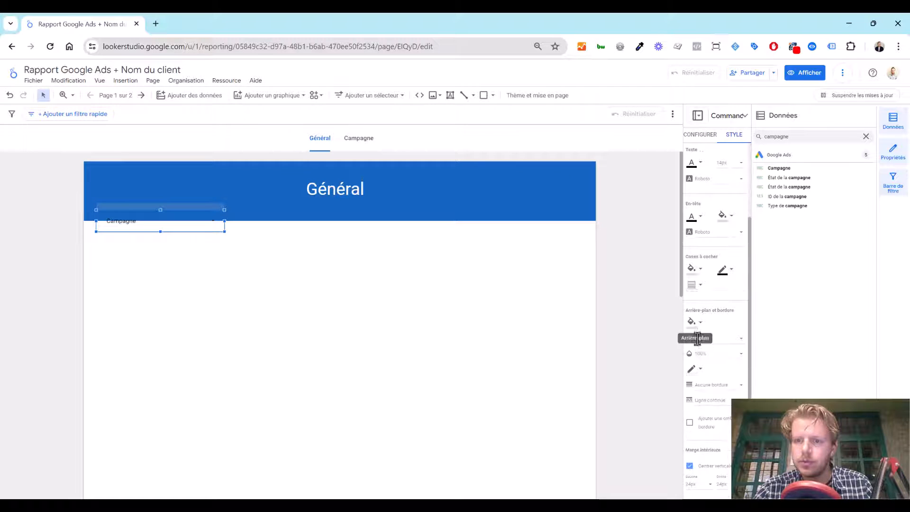
{"action": "left_click", "coordinate": [699, 323]}
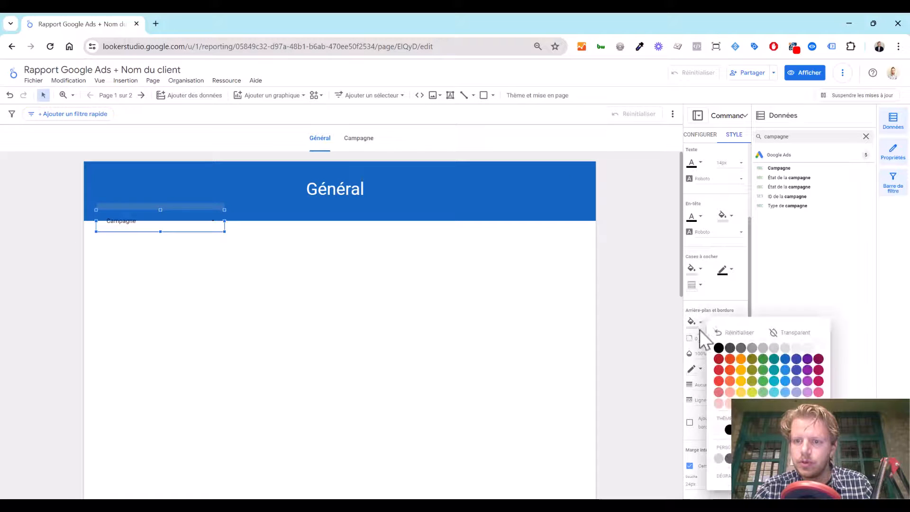
{"action": "left_click", "coordinate": [808, 360]}
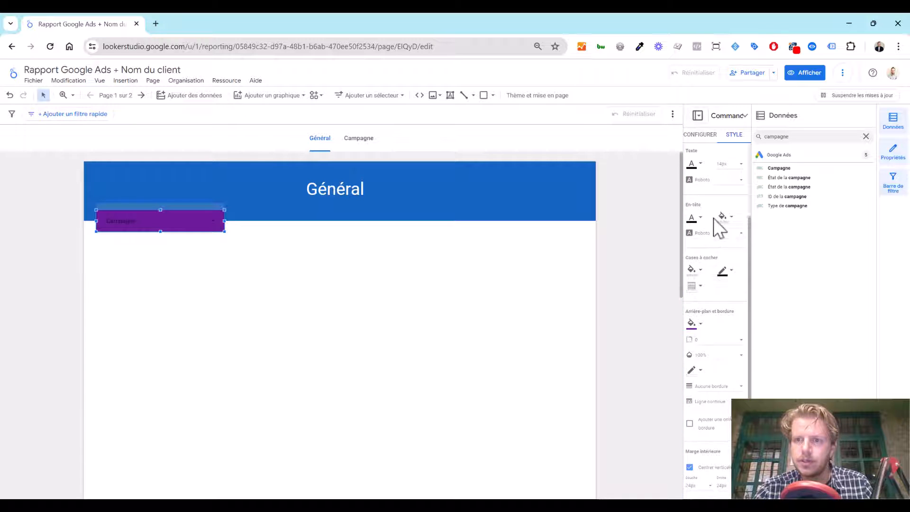
Make the Campagne drop-down list's text white and set its size to 24 px
{"action": "scroll", "coordinate": [711, 223], "scroll_direction": "up", "scroll_amount": 3}
{"action": "left_click", "coordinate": [696, 271]}
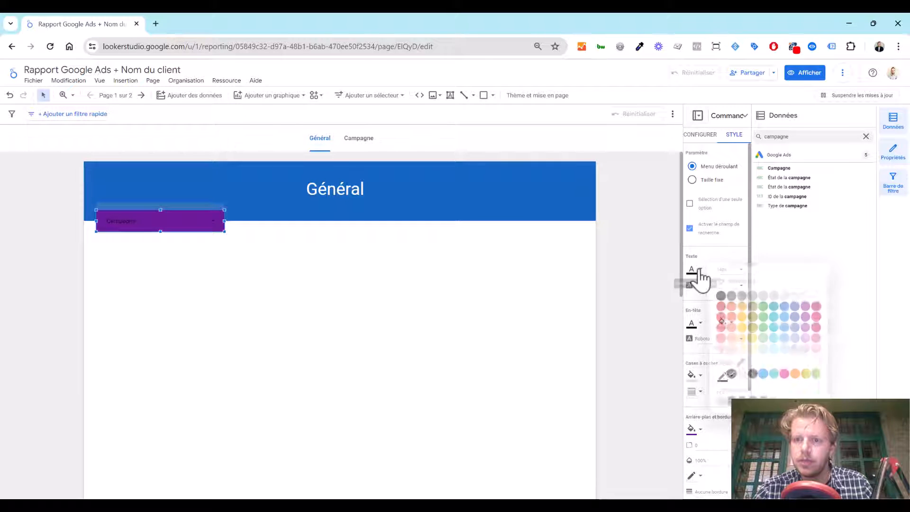
{"action": "left_click", "coordinate": [809, 294]}
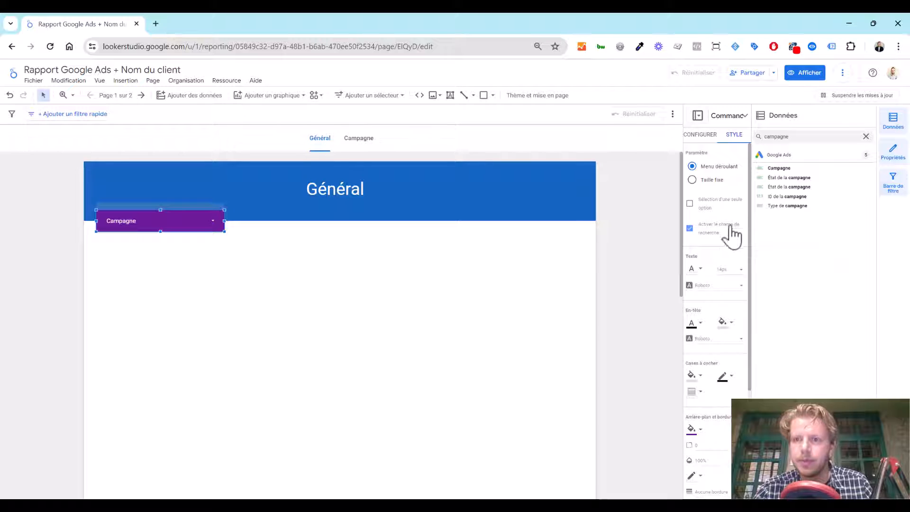
{"action": "left_click", "coordinate": [729, 273]}
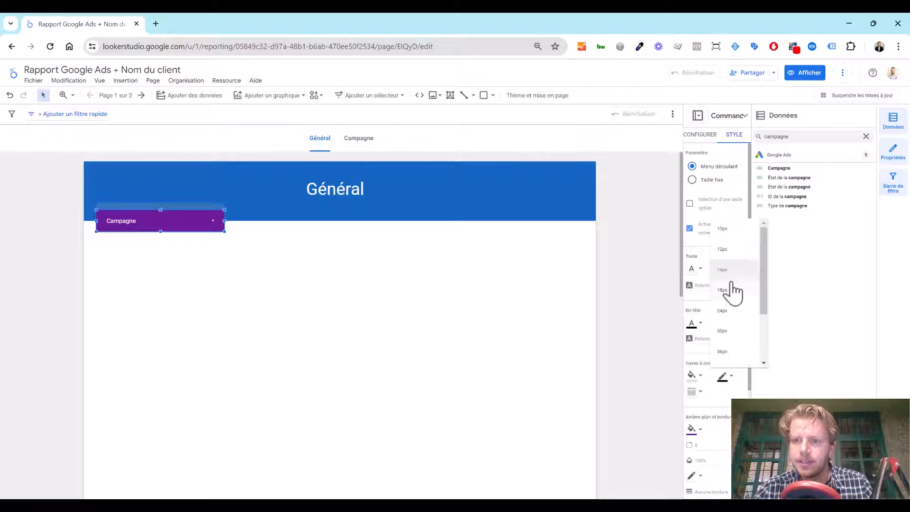
{"action": "left_click", "coordinate": [725, 312]}
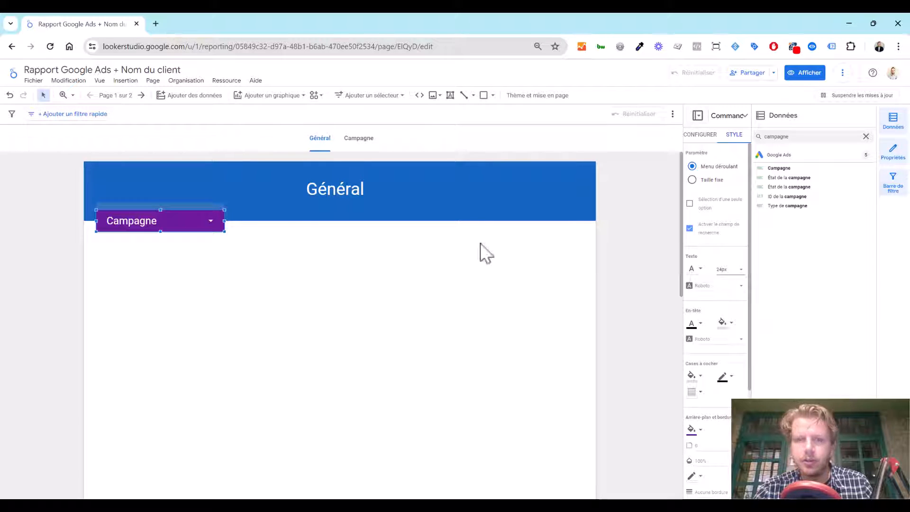
Narrow the Campagne drop-down list to fit its label and make it slightly taller
{"action": "left_click_drag", "start_coordinate": [225, 221], "coordinate": [187, 219]}
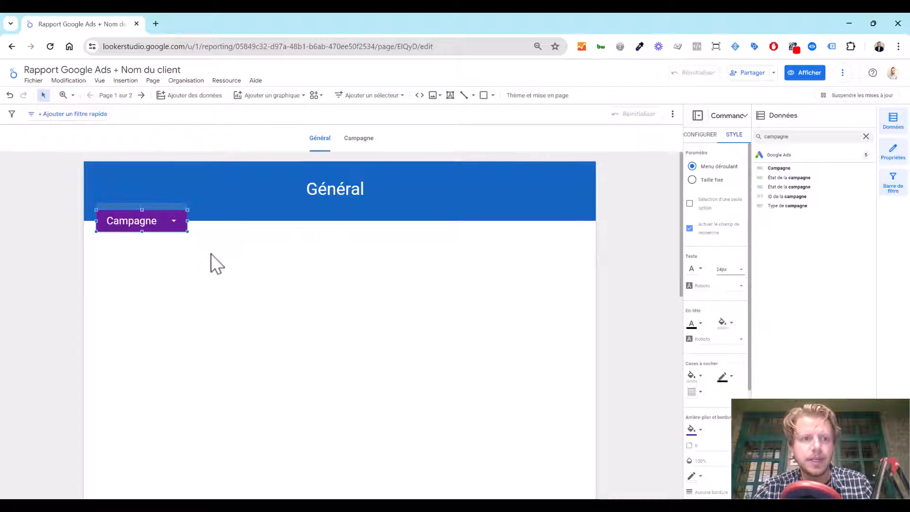
{"action": "left_click", "coordinate": [211, 262]}
{"action": "left_click", "coordinate": [157, 225]}
{"action": "left_click", "coordinate": [228, 251]}
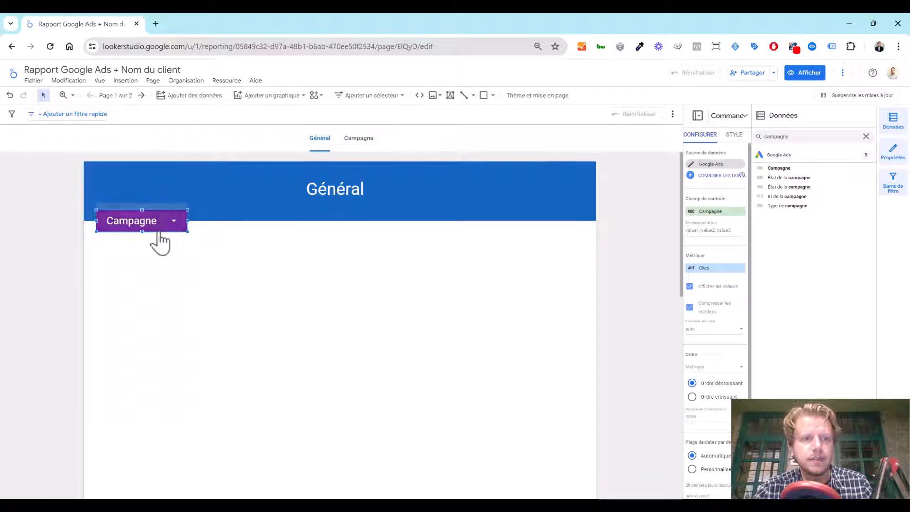
Add a border shadow to the Campagne drop-down list
{"action": "scroll", "coordinate": [735, 278], "scroll_direction": "down", "scroll_amount": 2}
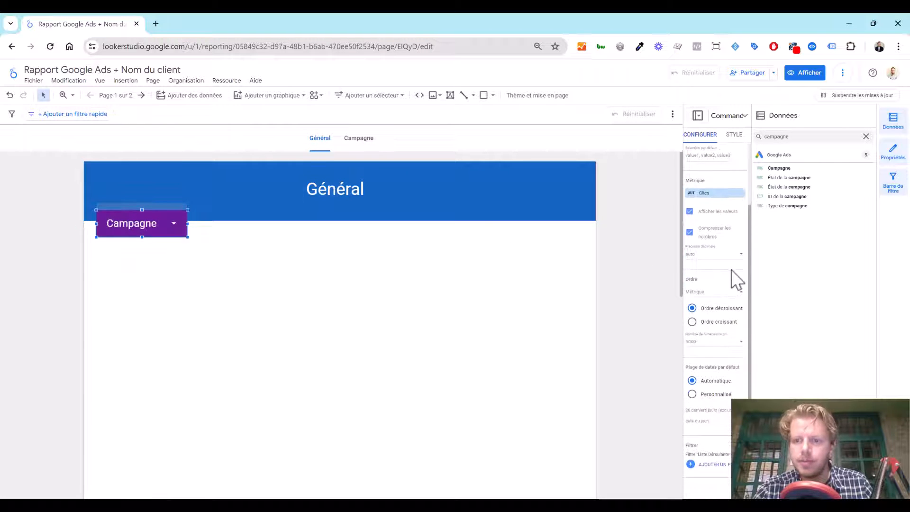
{"action": "left_click", "coordinate": [733, 135]}
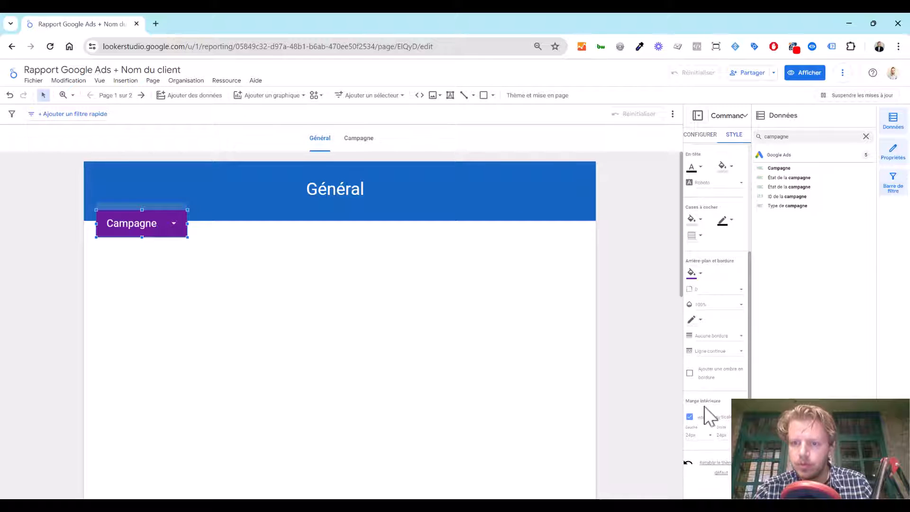
{"action": "left_click", "coordinate": [397, 330]}
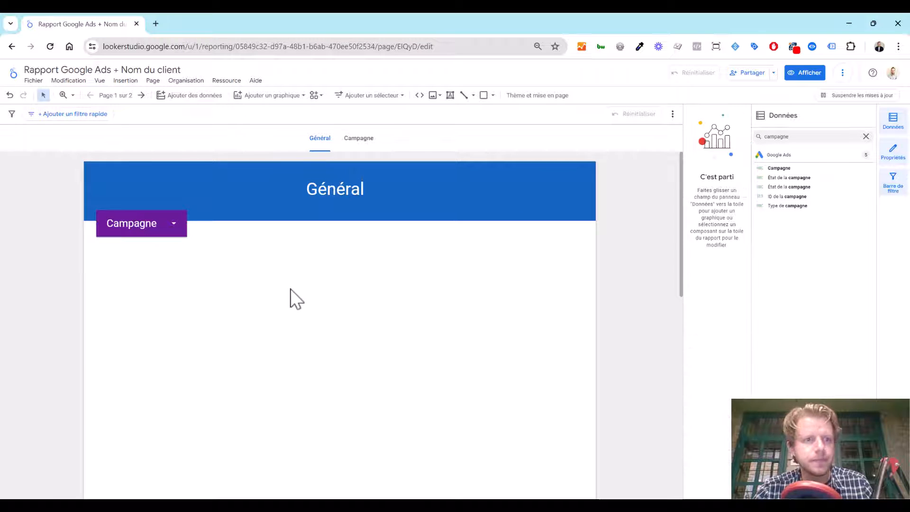
Round the corners of the Campagne drop-down list with a small border radius
{"action": "left_click", "coordinate": [163, 234]}
{"action": "left_click", "coordinate": [734, 137]}
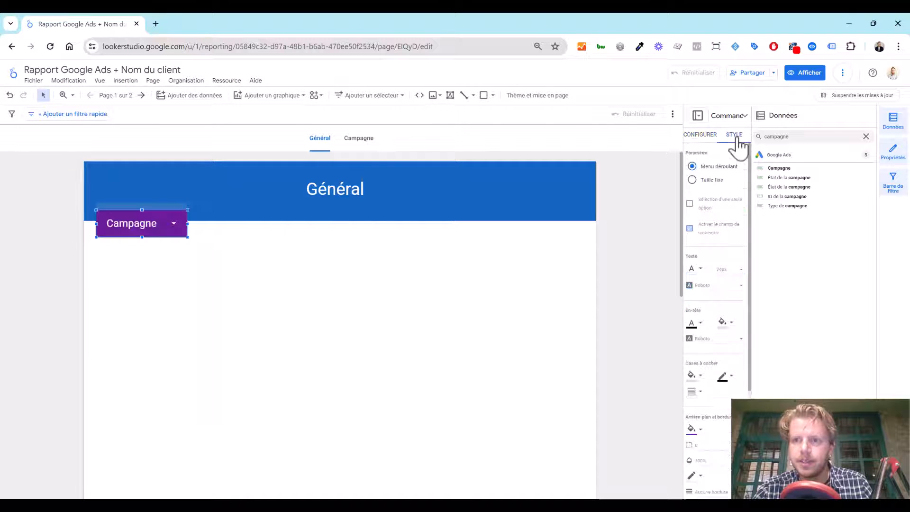
{"action": "scroll", "coordinate": [710, 308], "scroll_direction": "down", "scroll_amount": 3}
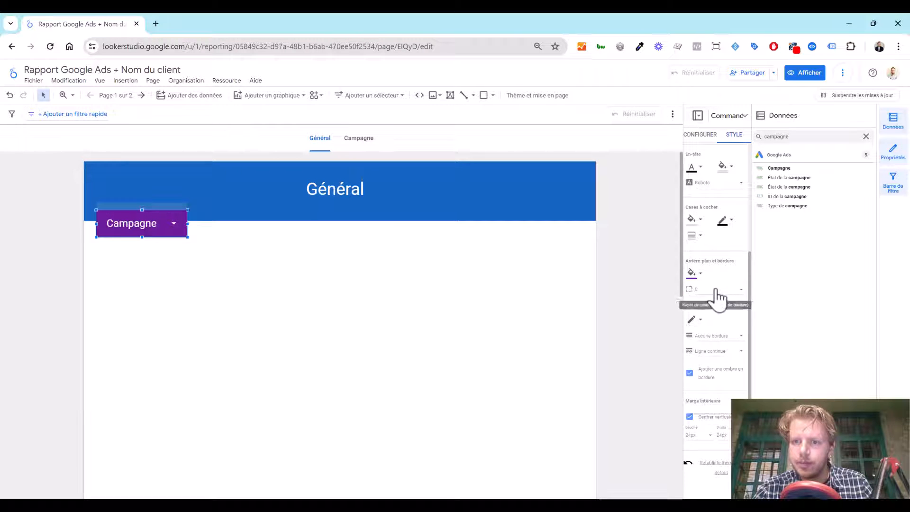
{"action": "left_click", "coordinate": [715, 290]}
{"action": "scroll", "coordinate": [710, 356], "scroll_direction": "down", "scroll_amount": 2}
{"action": "left_click", "coordinate": [705, 311]}
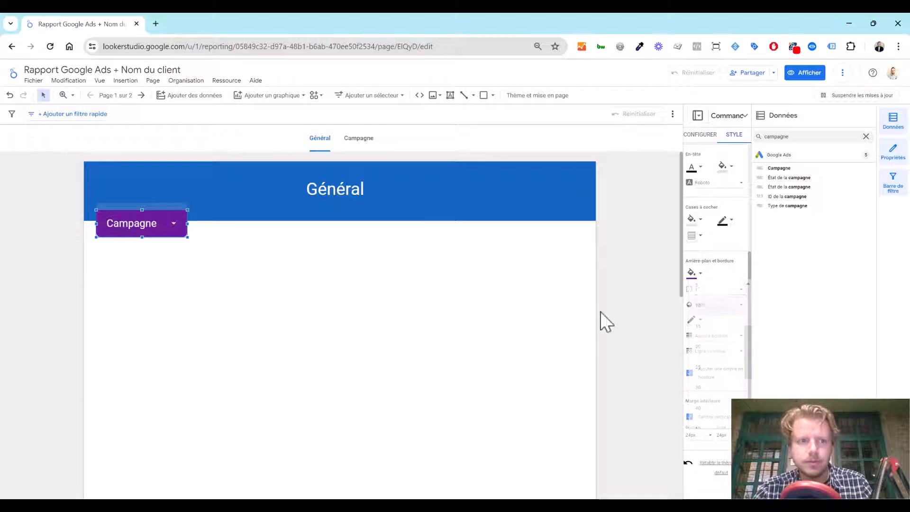
{"action": "left_click", "coordinate": [342, 320]}
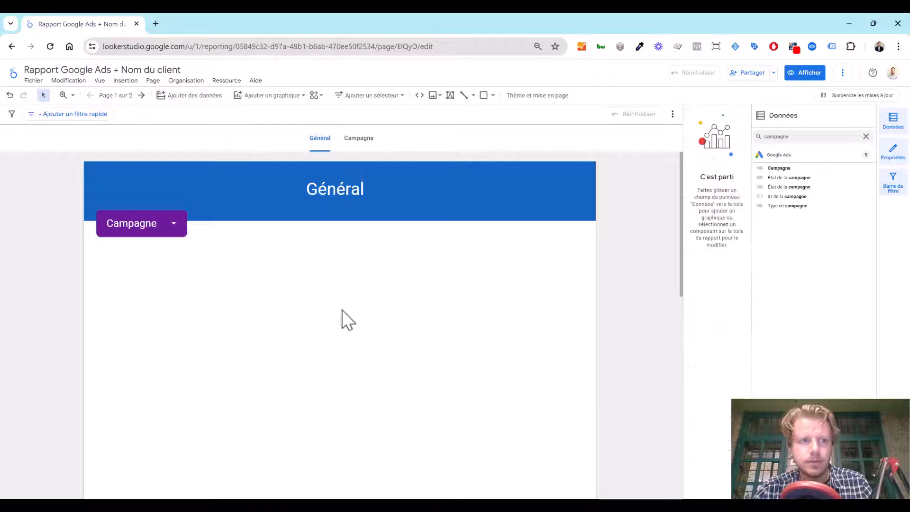
Duplicate the Campagne drop-down list twice and line the copies up beside the original along the header's lower edge
{"action": "left_click", "coordinate": [179, 231]}
{"action": "left_click", "coordinate": [285, 261]}
{"action": "key", "text": "ctrl+c"}
{"action": "key", "text": "ctrl+v"}
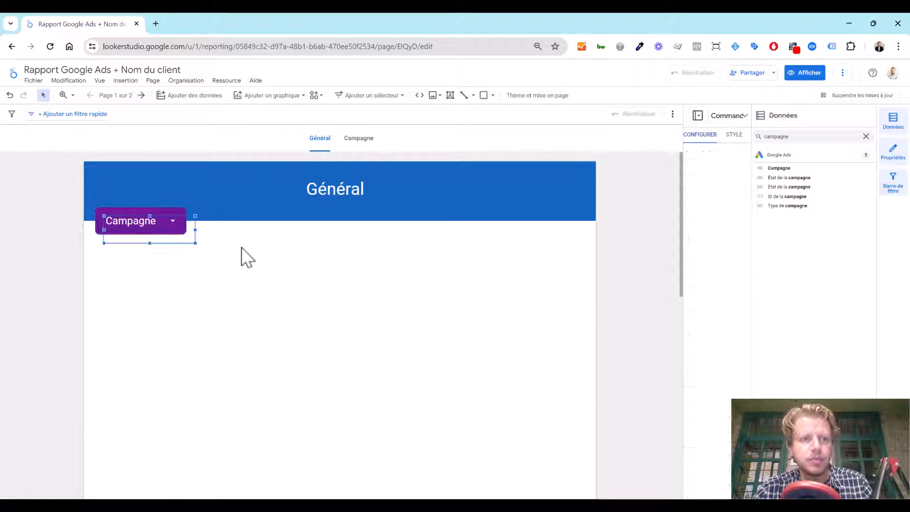
{"action": "key", "text": "ctrl+v"}
{"action": "left_click_drag", "start_coordinate": [184, 255], "coordinate": [274, 240]}
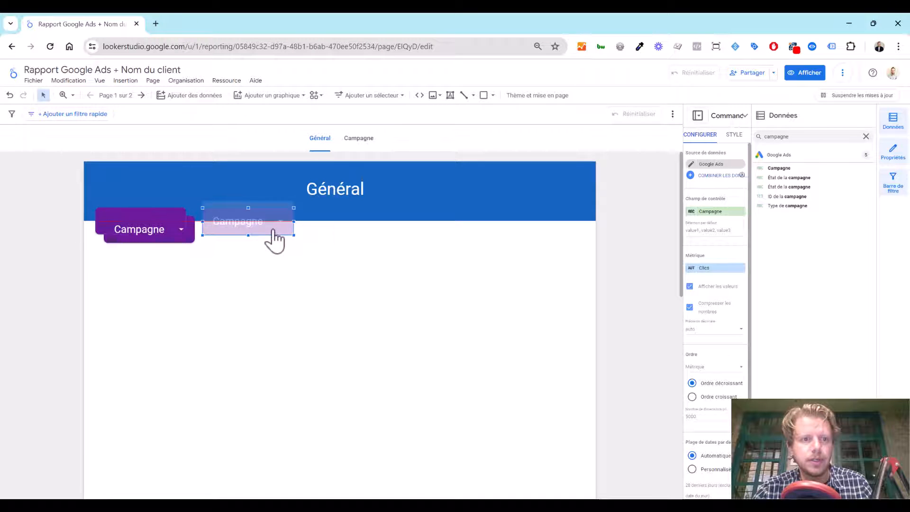
{"action": "left_click", "coordinate": [273, 240]}
{"action": "left_click_drag", "start_coordinate": [176, 239], "coordinate": [375, 236]}
{"action": "left_click", "coordinate": [373, 227]}
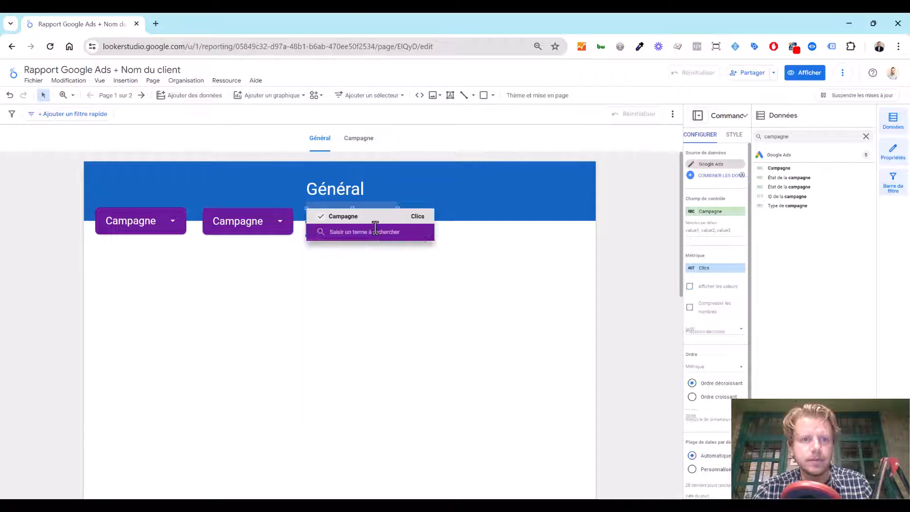
{"action": "left_click", "coordinate": [283, 274]}
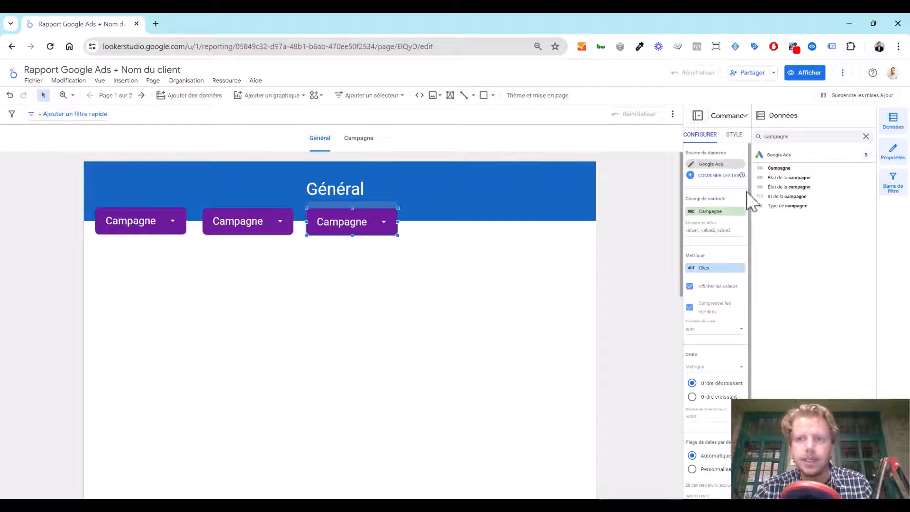
Find the Appareil field and set it as the control field of the third drop-down list
{"action": "left_click_drag", "start_coordinate": [803, 137], "coordinate": [687, 143]}
{"action": "type", "text": "appareil"}
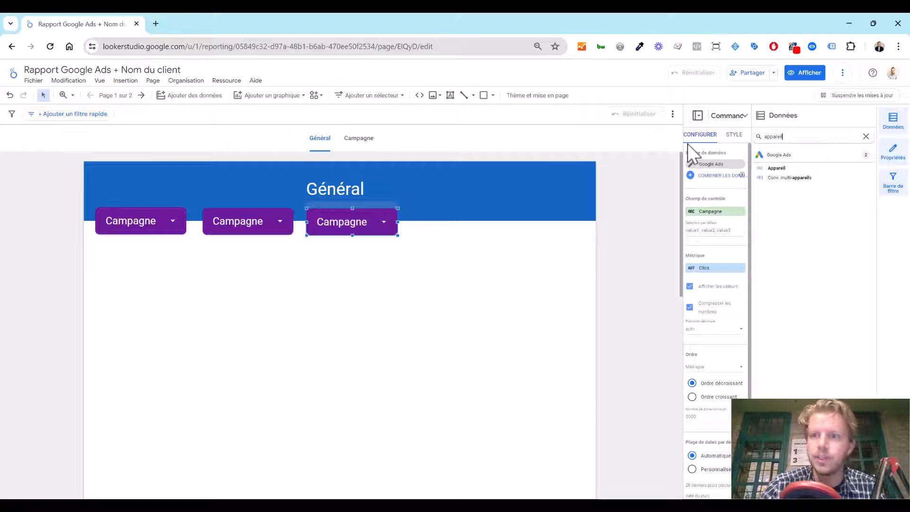
{"action": "left_click_drag", "start_coordinate": [776, 167], "coordinate": [713, 219]}
{"action": "left_click", "coordinate": [316, 320]}
Find the Groupe d'annonces field and set it as the control field of the middle drop-down list
{"action": "left_click", "coordinate": [284, 227]}
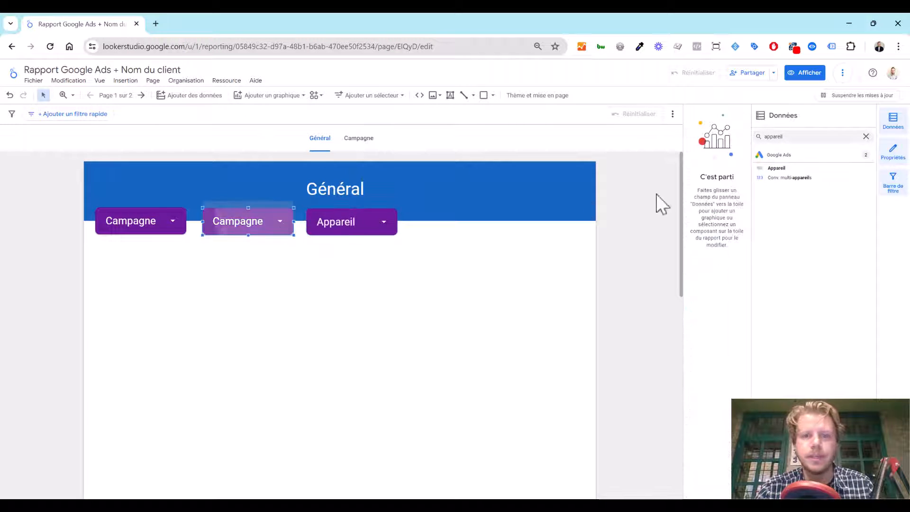
{"action": "double_click", "coordinate": [791, 137]}
{"action": "type", "text": "groupe"}
{"action": "left_click_drag", "start_coordinate": [791, 187], "coordinate": [713, 211]}
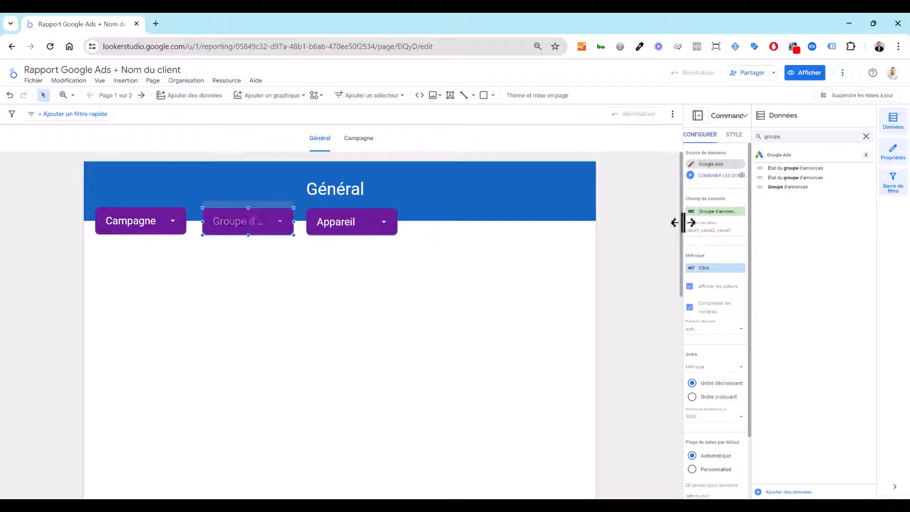
{"action": "left_click", "coordinate": [609, 304]}
{"action": "left_click_drag", "start_coordinate": [463, 279], "coordinate": [143, 216]}
{"action": "left_click", "coordinate": [474, 284]}
{"action": "left_click", "coordinate": [274, 228]}
{"action": "double_click", "coordinate": [733, 135]}
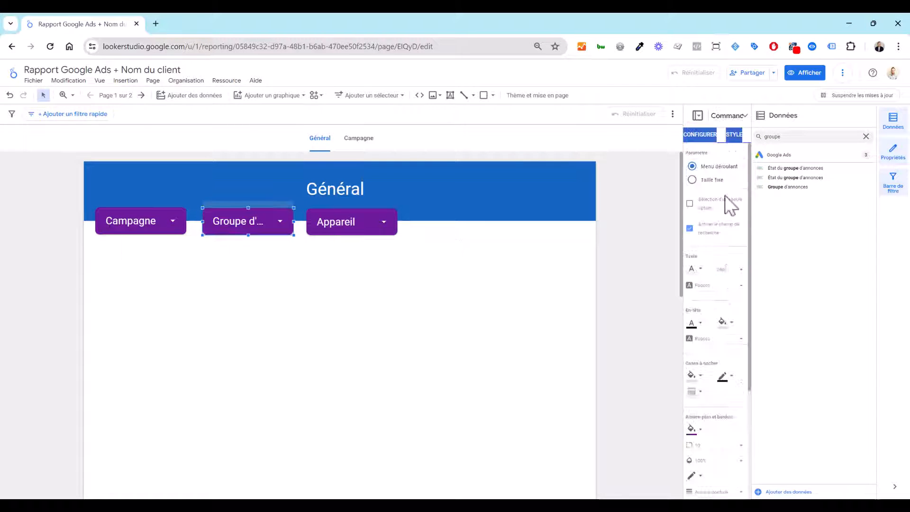
{"action": "left_click", "coordinate": [450, 219]}
Add a date range control at the right end of the blue header
{"action": "left_click", "coordinate": [379, 95]}
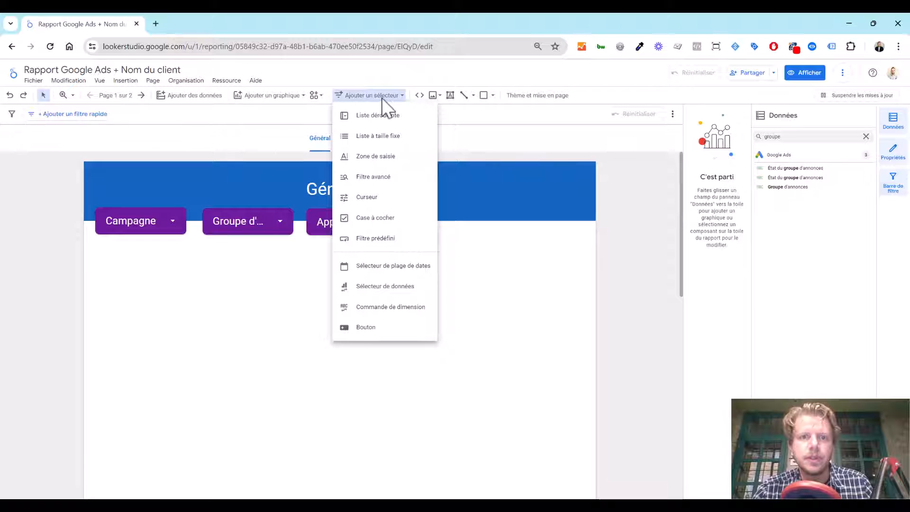
{"action": "left_click", "coordinate": [393, 266]}
{"action": "left_click_drag", "start_coordinate": [465, 180], "coordinate": [564, 210]}
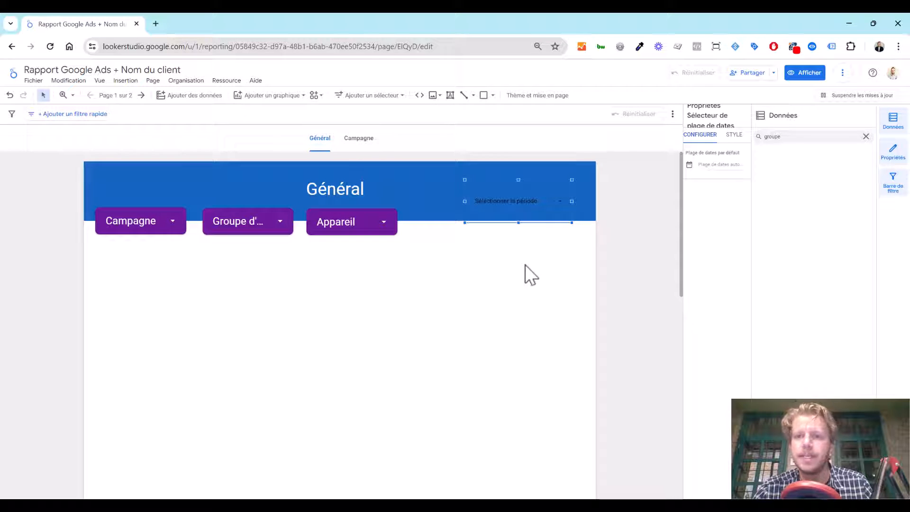
Fill the date range control's background with the theme's green
{"action": "left_click", "coordinate": [734, 136]}
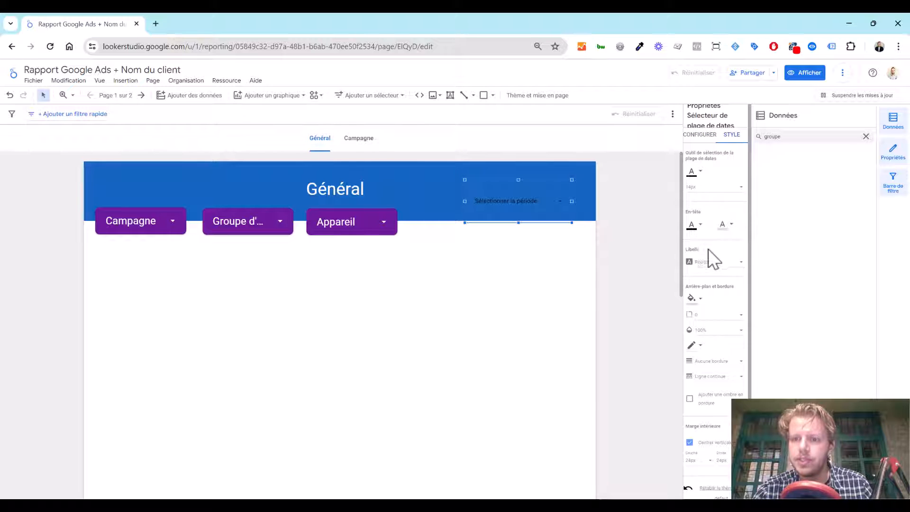
{"action": "scroll", "coordinate": [707, 248], "scroll_direction": "down", "scroll_amount": 1}
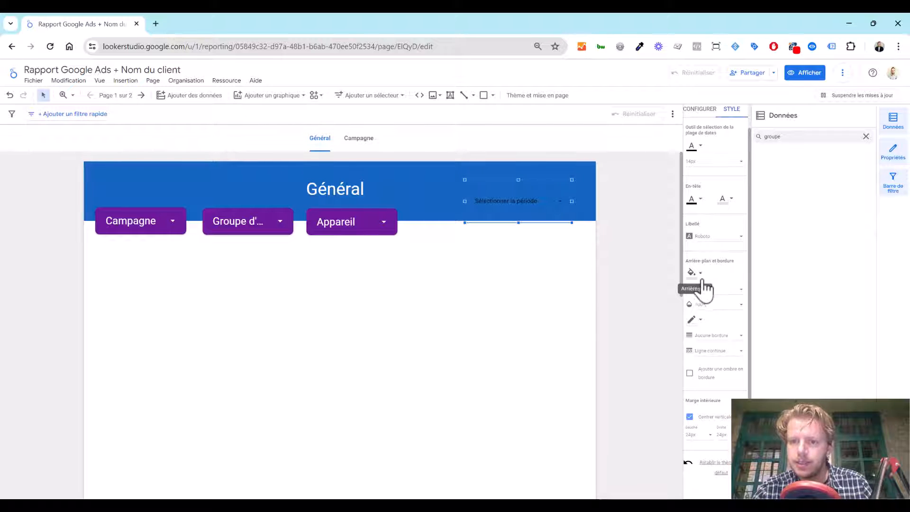
{"action": "left_click", "coordinate": [700, 277]}
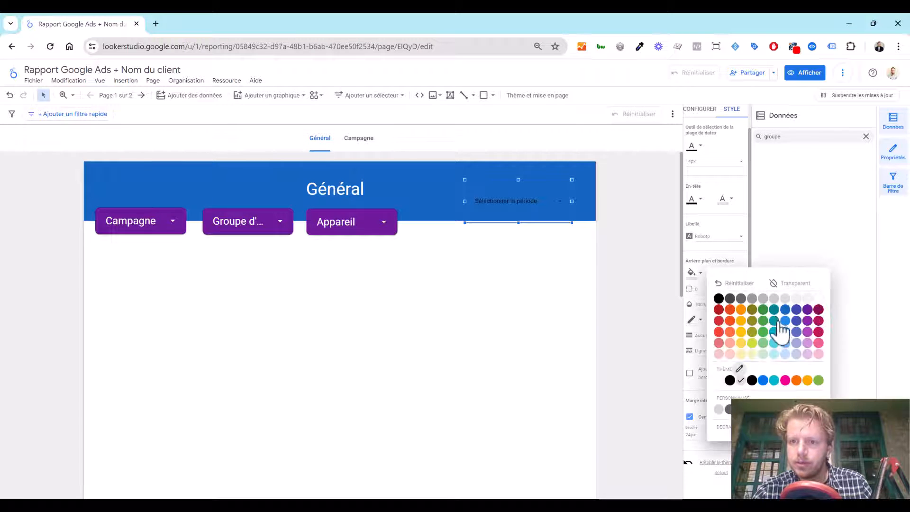
{"action": "left_click", "coordinate": [752, 353]}
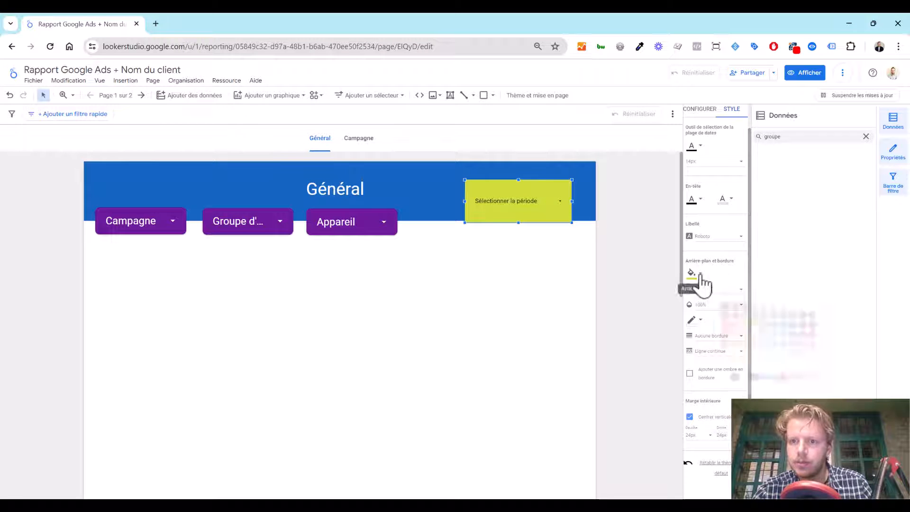
{"action": "left_click", "coordinate": [693, 274]}
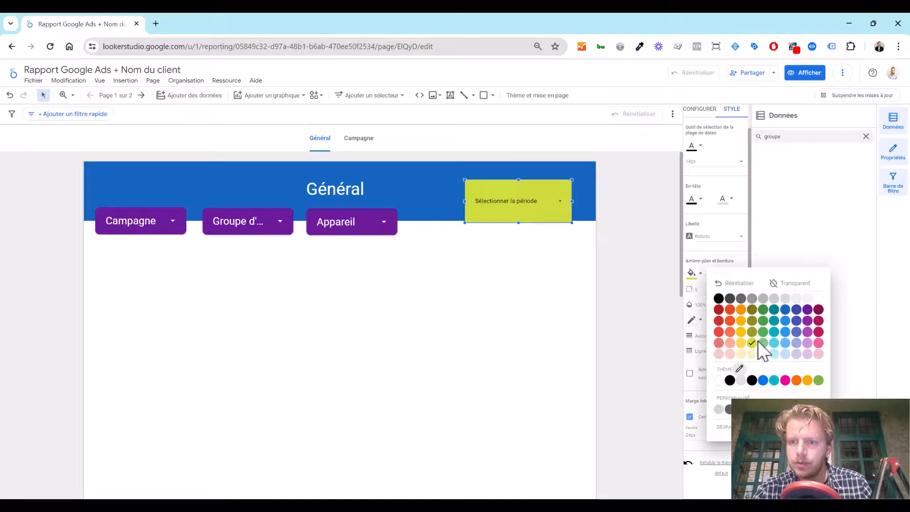
{"action": "left_click", "coordinate": [818, 380]}
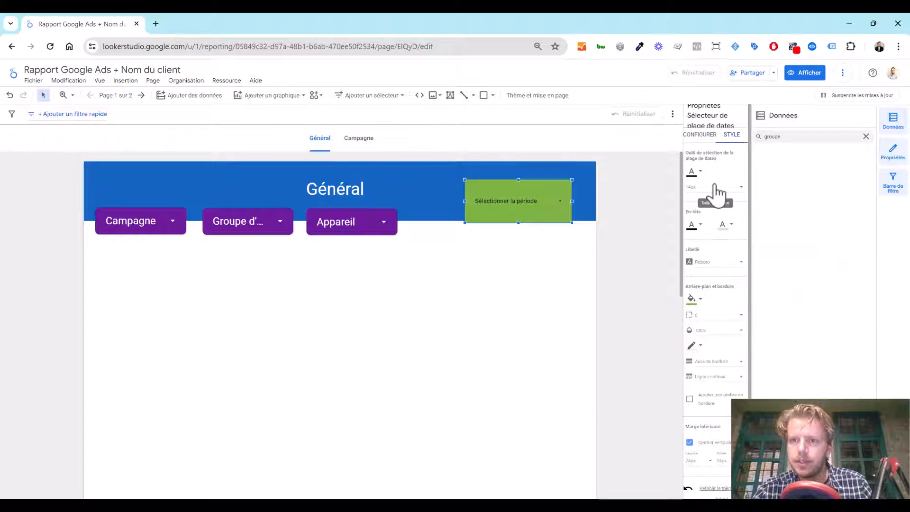
Set the date range control's text size to 24 px and its colour to white
{"action": "left_click", "coordinate": [711, 196]}
{"action": "left_click", "coordinate": [691, 228]}
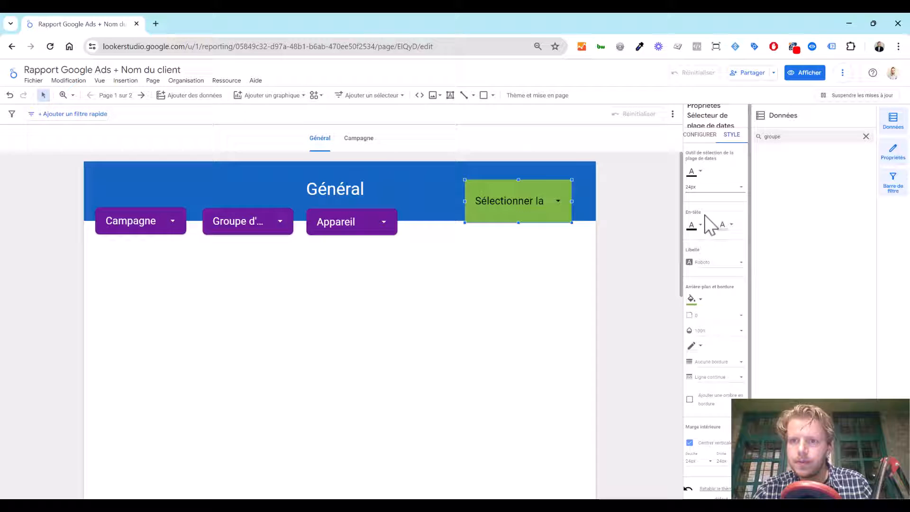
{"action": "left_click", "coordinate": [697, 174]}
{"action": "left_click", "coordinate": [817, 196]}
{"action": "left_click", "coordinate": [630, 227]}
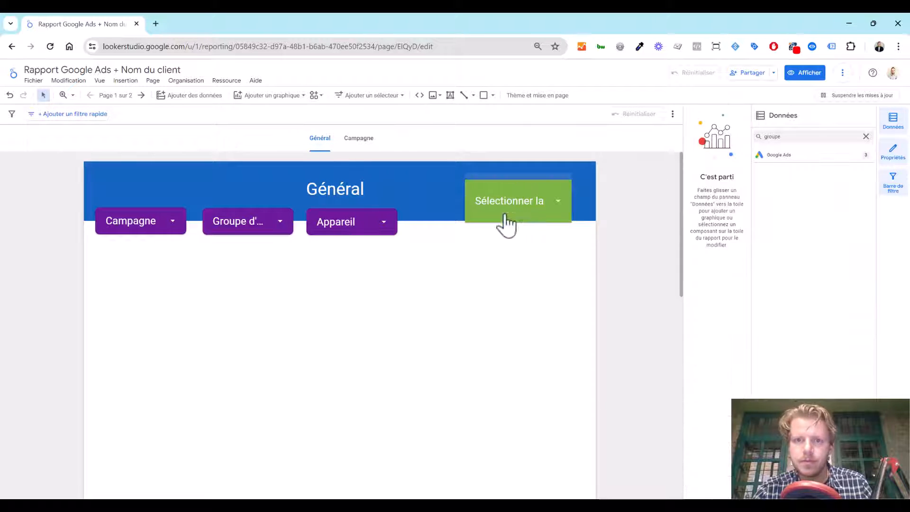
Widen the date range control toward the filter lists to make room for its label
{"action": "left_click", "coordinate": [467, 196]}
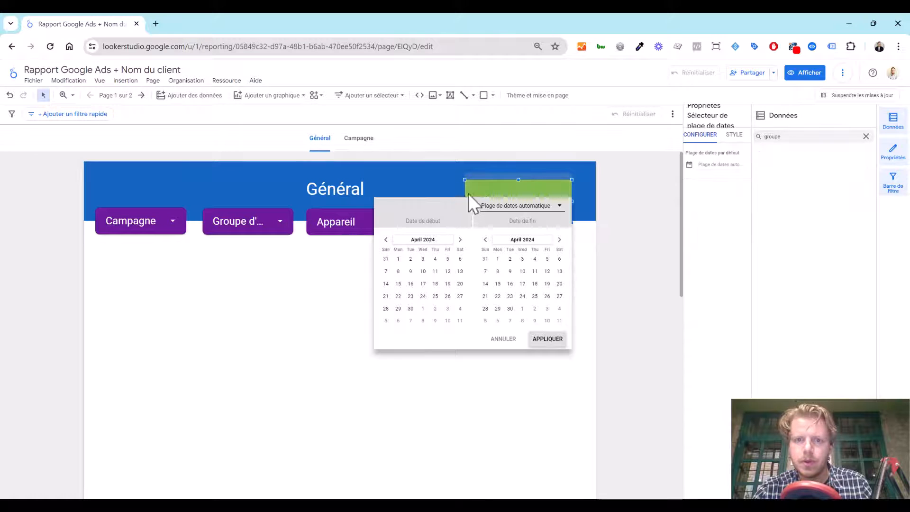
{"action": "left_click", "coordinate": [468, 193]}
{"action": "left_click_drag", "start_coordinate": [464, 201], "coordinate": [438, 202]}
Give the date range control a border radius of 10 and a border shadow
{"action": "left_click", "coordinate": [733, 135]}
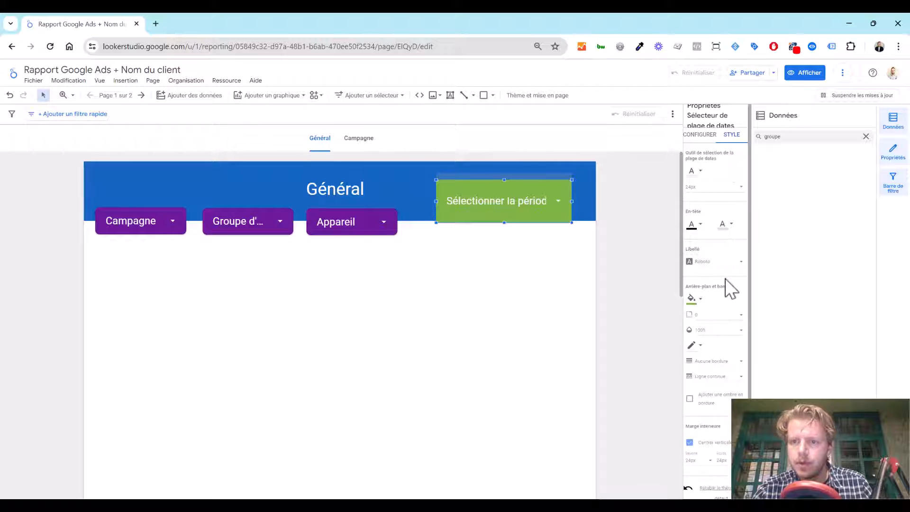
{"action": "scroll", "coordinate": [727, 289], "scroll_direction": "down", "scroll_amount": 1}
{"action": "left_click", "coordinate": [715, 296]}
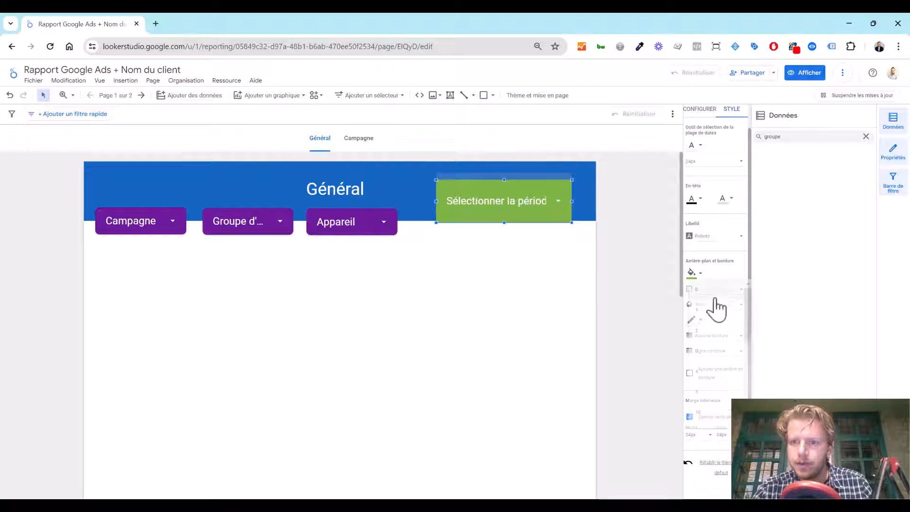
{"action": "left_click", "coordinate": [709, 412]}
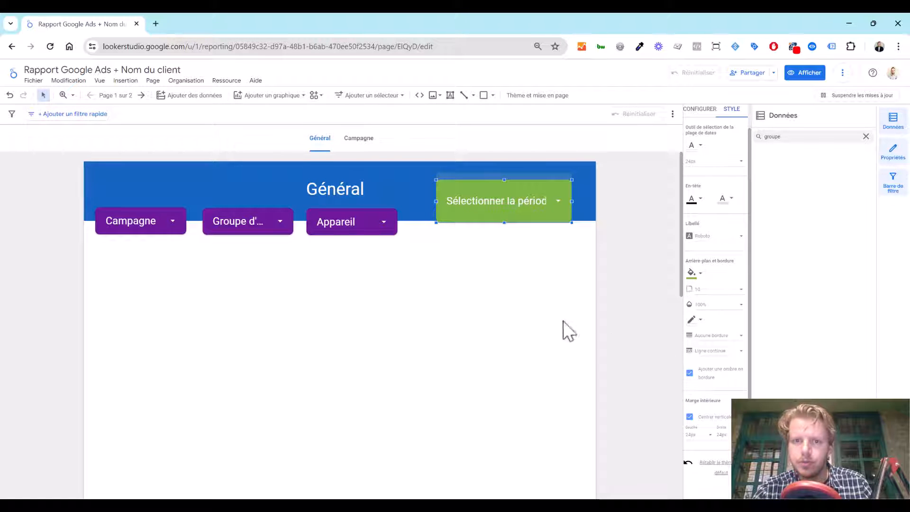
Make the date range control slightly taller by extending its lower edge
{"action": "left_click_drag", "start_coordinate": [506, 226], "coordinate": [501, 231]}
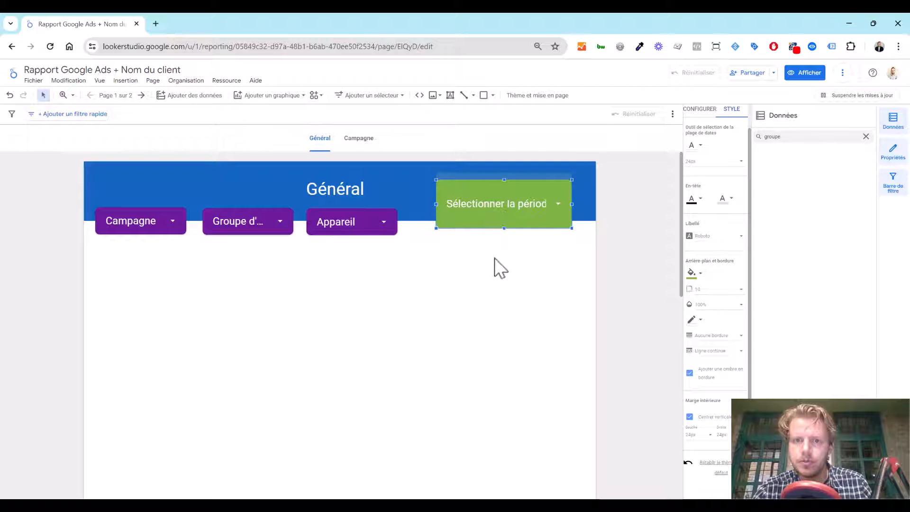
{"action": "left_click", "coordinate": [492, 262]}
{"action": "left_click", "coordinate": [516, 225]}
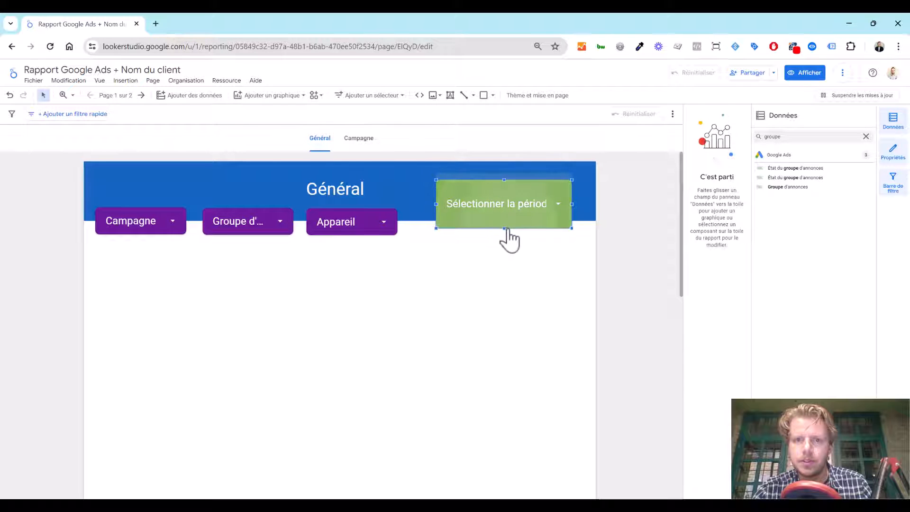
{"action": "left_click", "coordinate": [584, 210]}
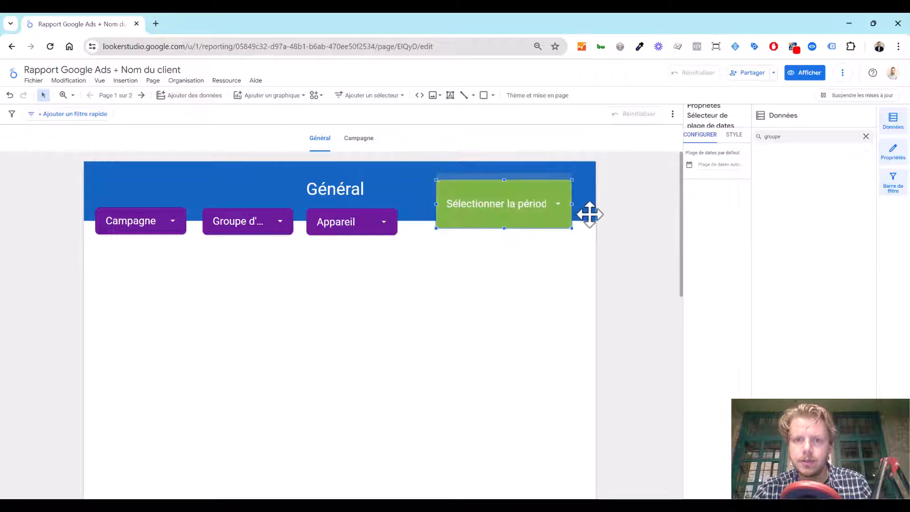
Extend the blue header rectangle downward so it encloses all the filter controls
{"action": "left_click", "coordinate": [589, 213]}
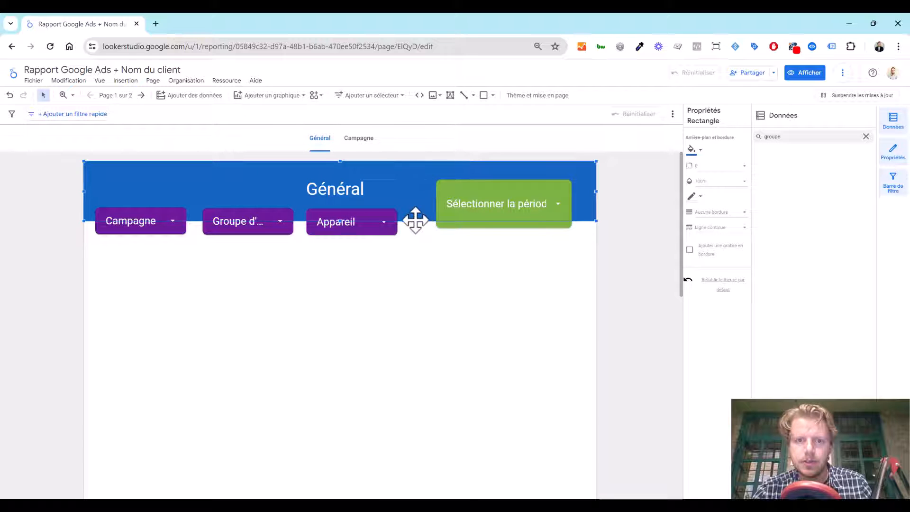
{"action": "left_click_drag", "start_coordinate": [595, 220], "coordinate": [595, 238]}
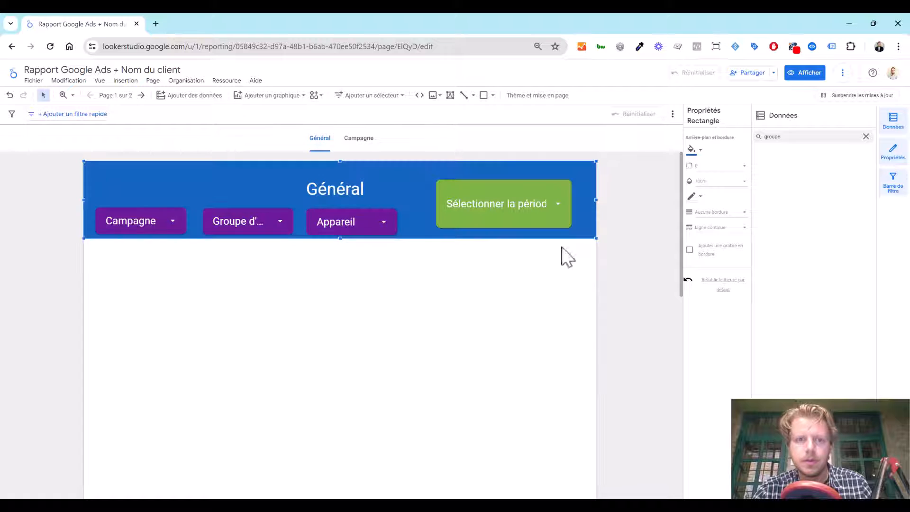
{"action": "left_click", "coordinate": [325, 296]}
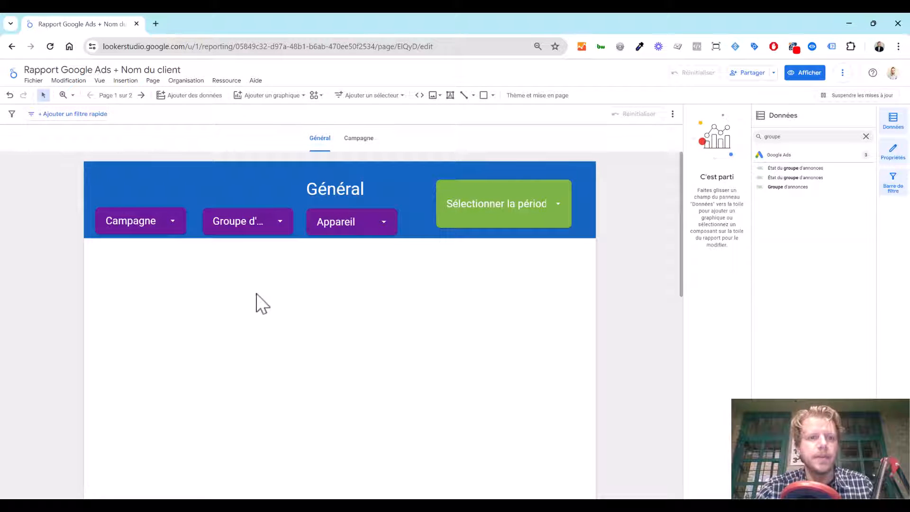
Add a compact-number scorecard showing Clics below the header, toward the page's left side
{"action": "scroll", "coordinate": [258, 298], "scroll_direction": "down", "scroll_amount": 2}
{"action": "scroll", "coordinate": [259, 304], "scroll_direction": "up", "scroll_amount": 2}
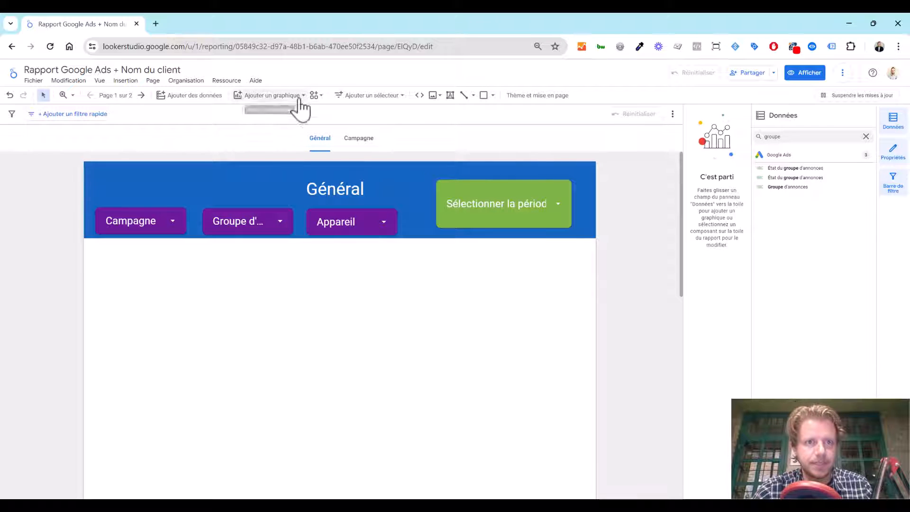
{"action": "left_click", "coordinate": [283, 105]}
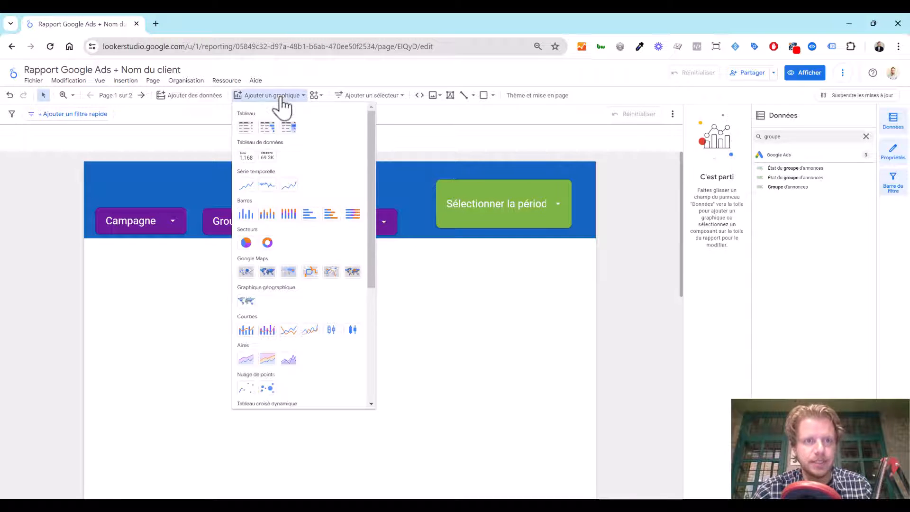
{"action": "left_click", "coordinate": [271, 163]}
{"action": "left_click", "coordinate": [147, 263]}
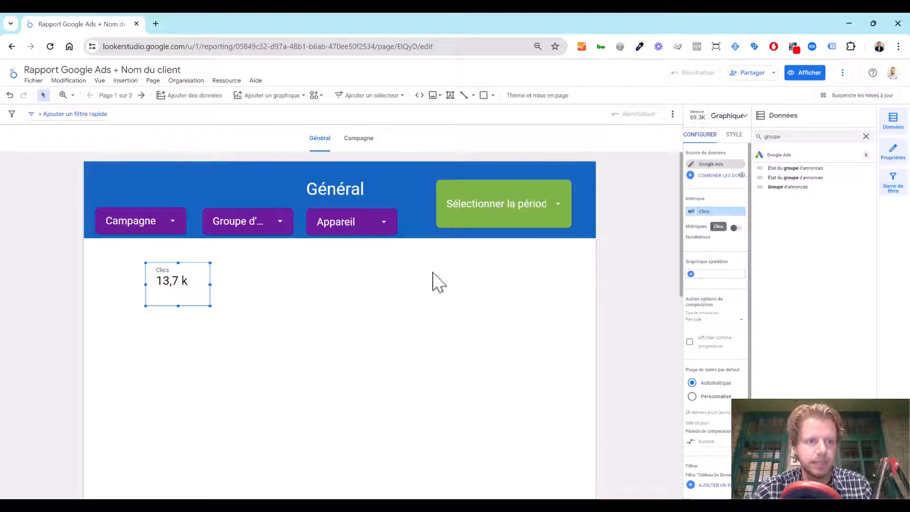
Centre the Clics scorecard's metric name, metric value and comparison
{"action": "left_click", "coordinate": [735, 137]}
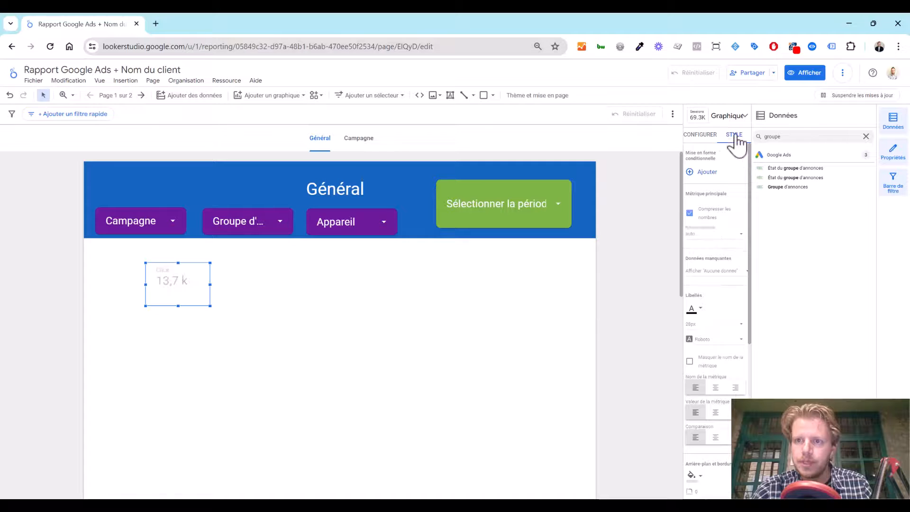
{"action": "left_click", "coordinate": [716, 388]}
{"action": "left_click", "coordinate": [716, 412]}
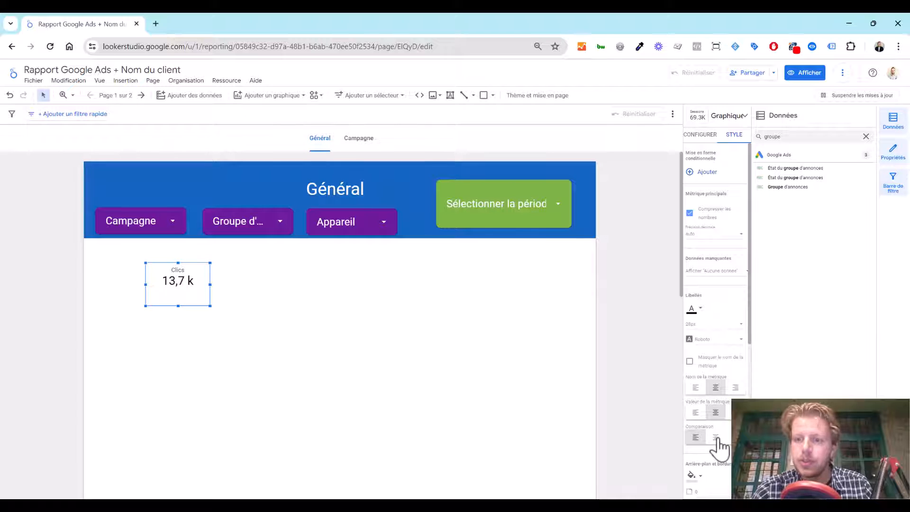
{"action": "left_click", "coordinate": [716, 437]}
Fill the Clics scorecard's background with light blue
{"action": "scroll", "coordinate": [715, 426], "scroll_direction": "down", "scroll_amount": 3}
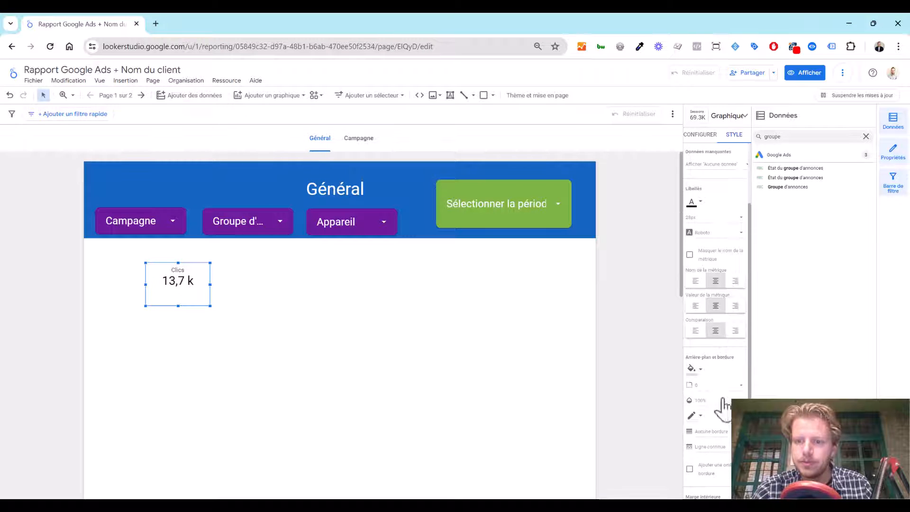
{"action": "left_click", "coordinate": [693, 368]}
{"action": "left_click", "coordinate": [785, 399]}
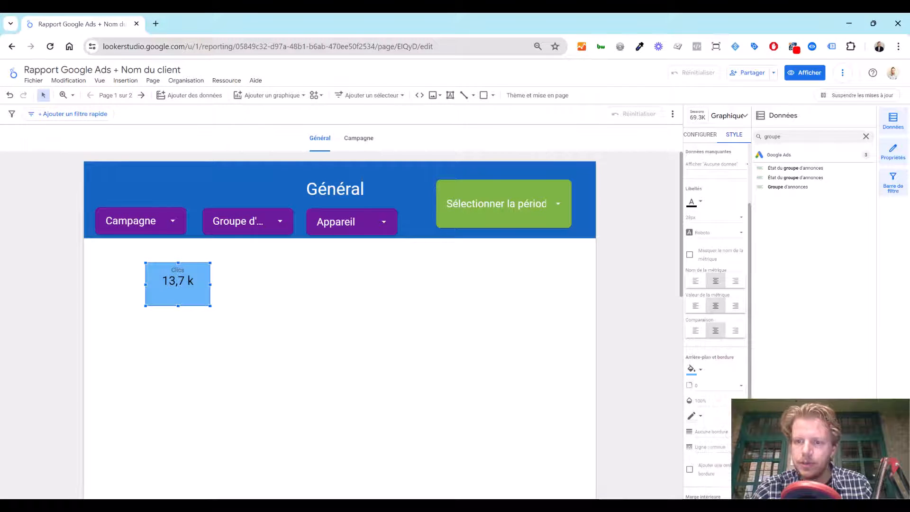
Round the corners of the Clics scorecard with a border radius of 10
{"action": "left_click", "coordinate": [723, 387]}
{"action": "scroll", "coordinate": [727, 413], "scroll_direction": "down", "scroll_amount": 2}
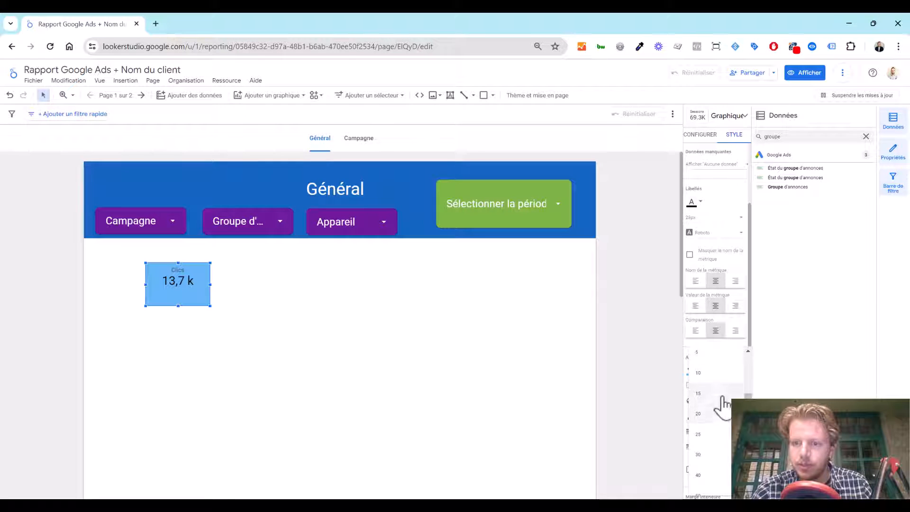
{"action": "left_click", "coordinate": [712, 378]}
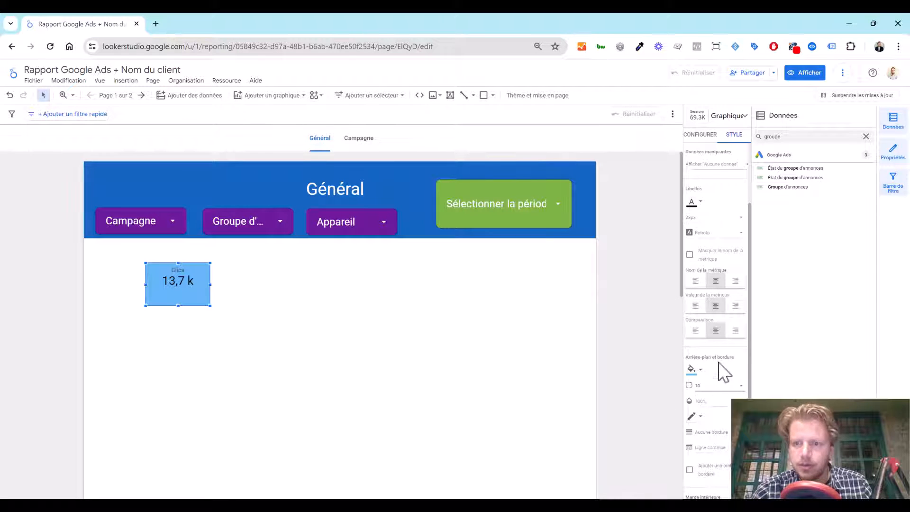
{"action": "left_click", "coordinate": [518, 355]}
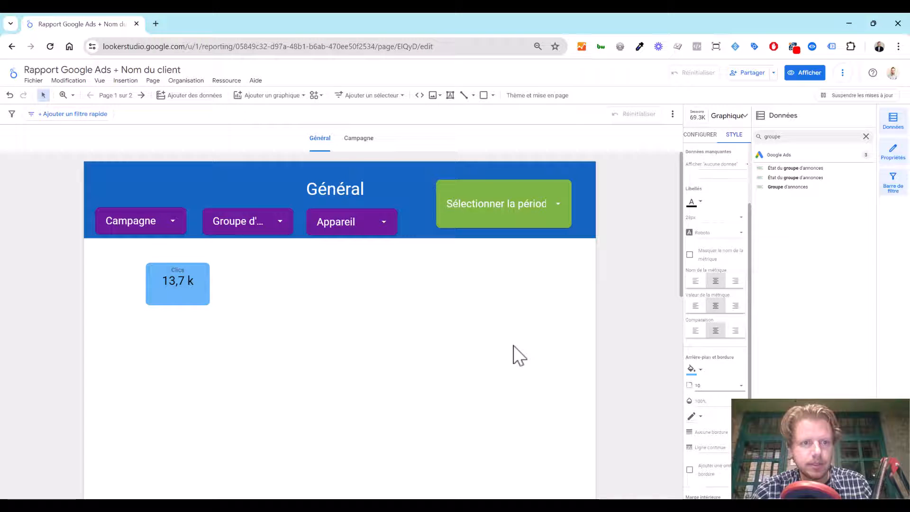
Set the Clics scorecard's comparison date range to the previous period (Période précédente)
{"action": "left_click", "coordinate": [183, 298]}
{"action": "scroll", "coordinate": [718, 351], "scroll_direction": "down", "scroll_amount": 1}
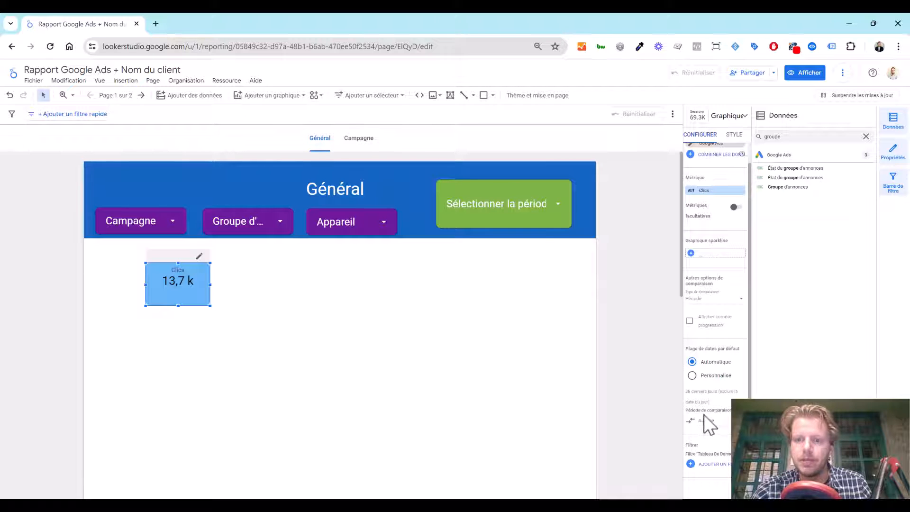
{"action": "left_click", "coordinate": [715, 422]}
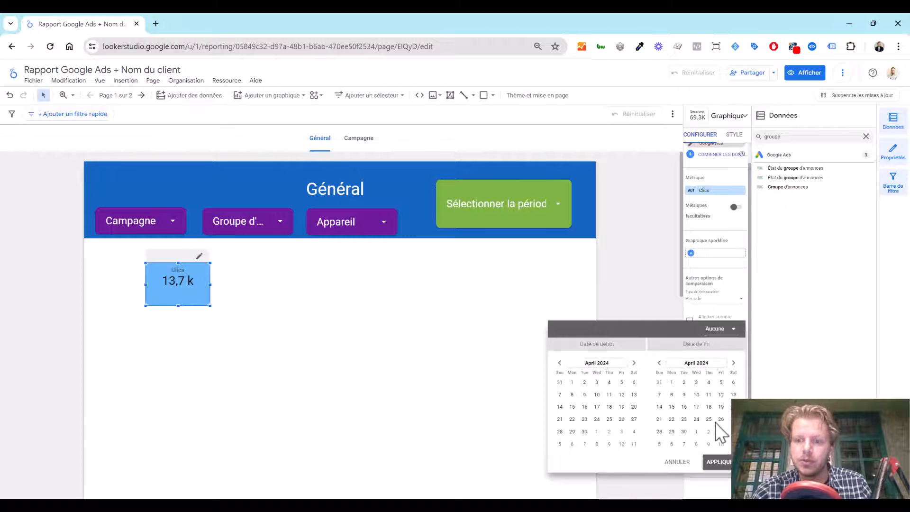
{"action": "left_click", "coordinate": [722, 329]}
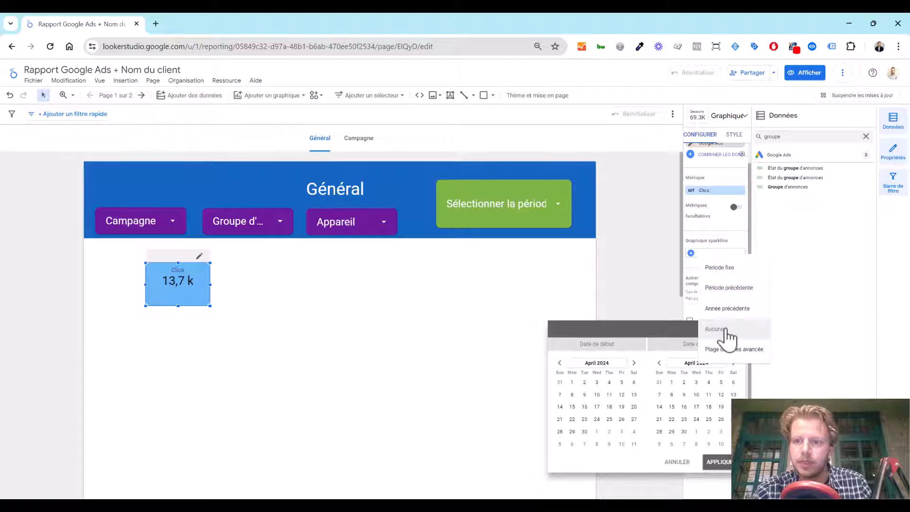
{"action": "left_click", "coordinate": [730, 291]}
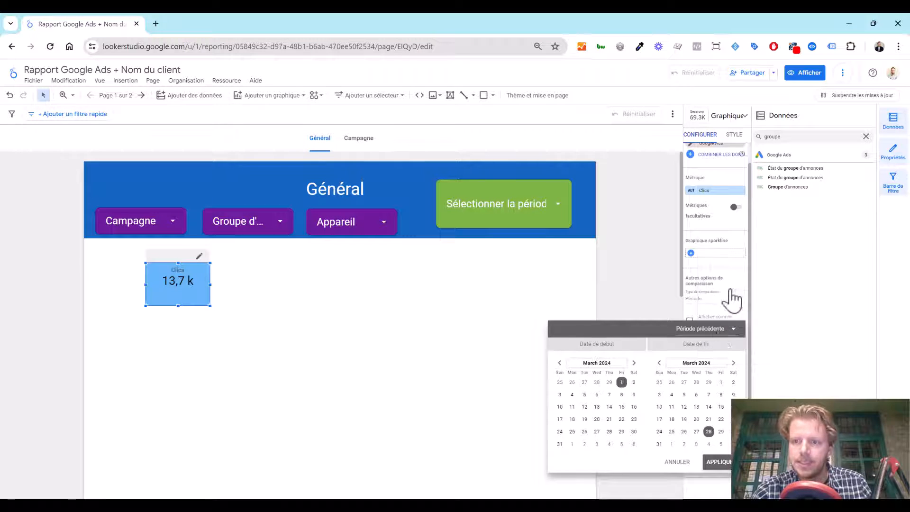
{"action": "left_click", "coordinate": [720, 462]}
Set the report's green date range control to the last 7 days (7 derniers jours)
{"action": "left_click", "coordinate": [559, 212]}
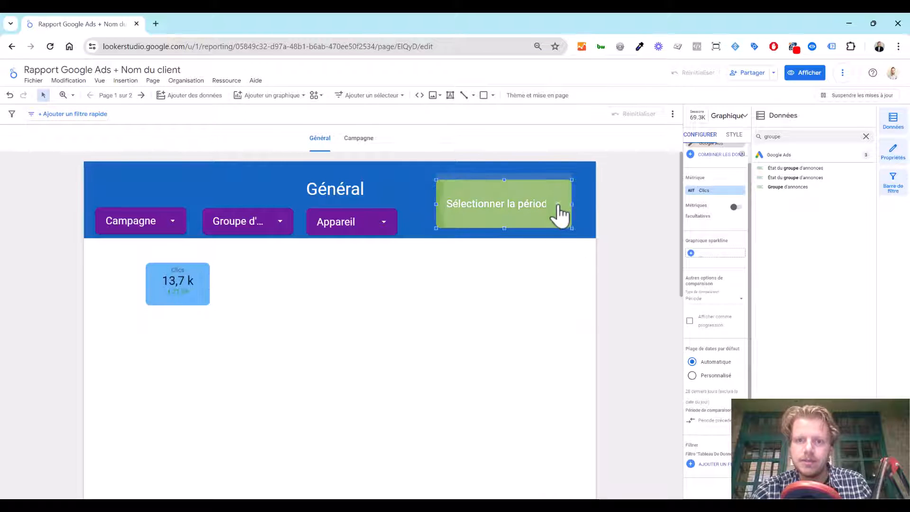
{"action": "left_click", "coordinate": [558, 214]}
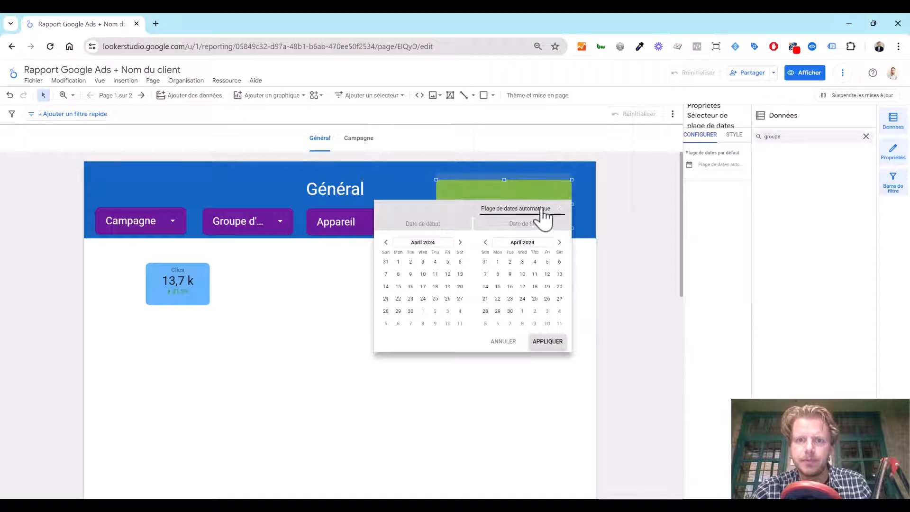
{"action": "left_click", "coordinate": [544, 216]}
{"action": "scroll", "coordinate": [524, 163], "scroll_direction": "up", "scroll_amount": 5}
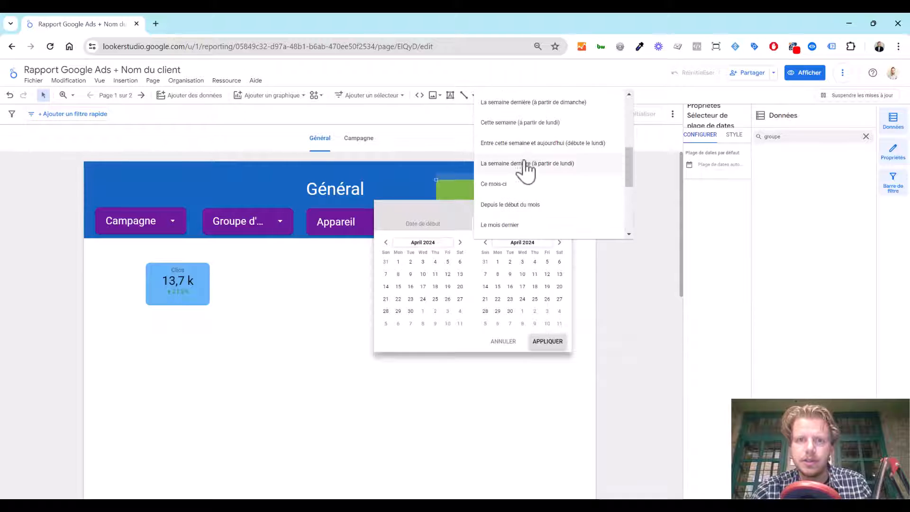
{"action": "scroll", "coordinate": [524, 167], "scroll_direction": "up", "scroll_amount": 4}
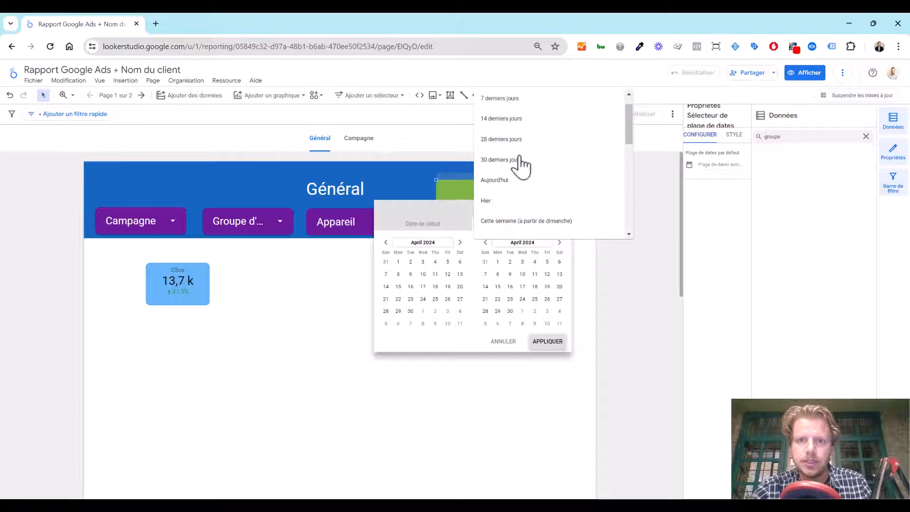
{"action": "left_click", "coordinate": [511, 99]}
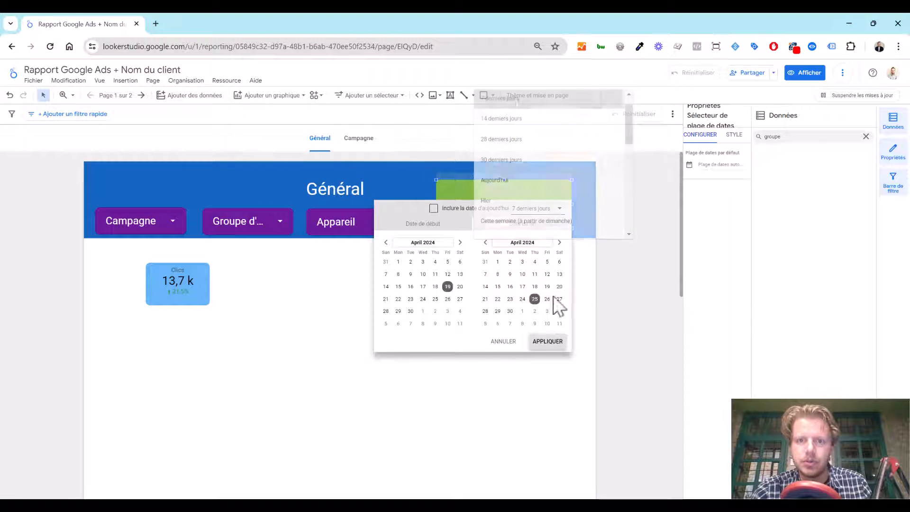
{"action": "left_click", "coordinate": [548, 342]}
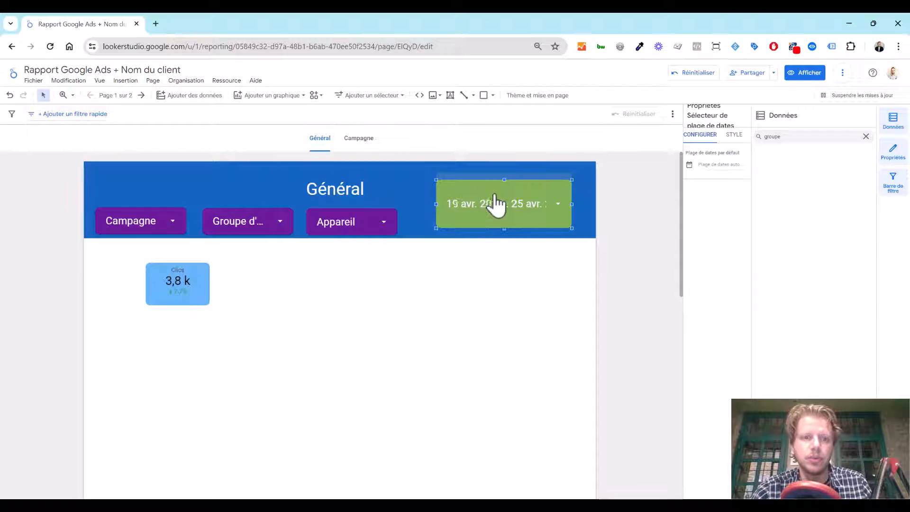
Reduce the height of the Clics scorecard slightly from its lower edge
{"action": "left_click", "coordinate": [112, 331]}
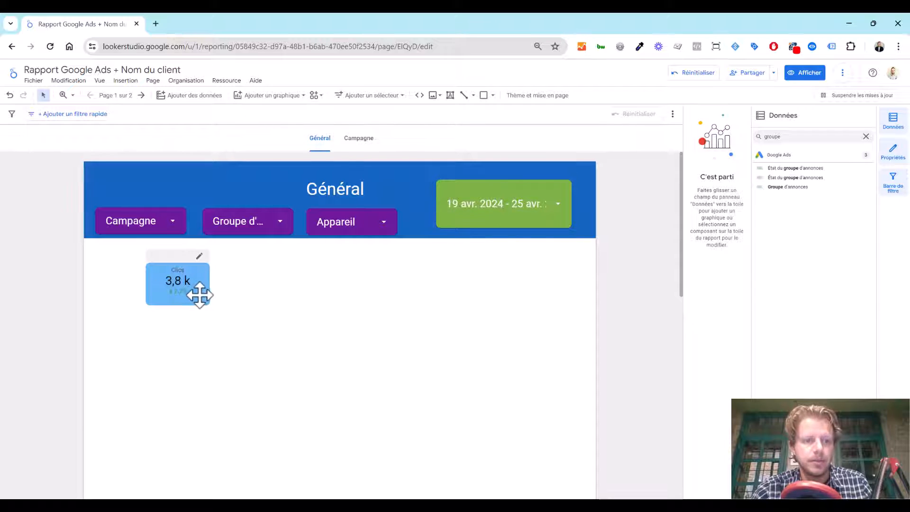
{"action": "left_click", "coordinate": [200, 294]}
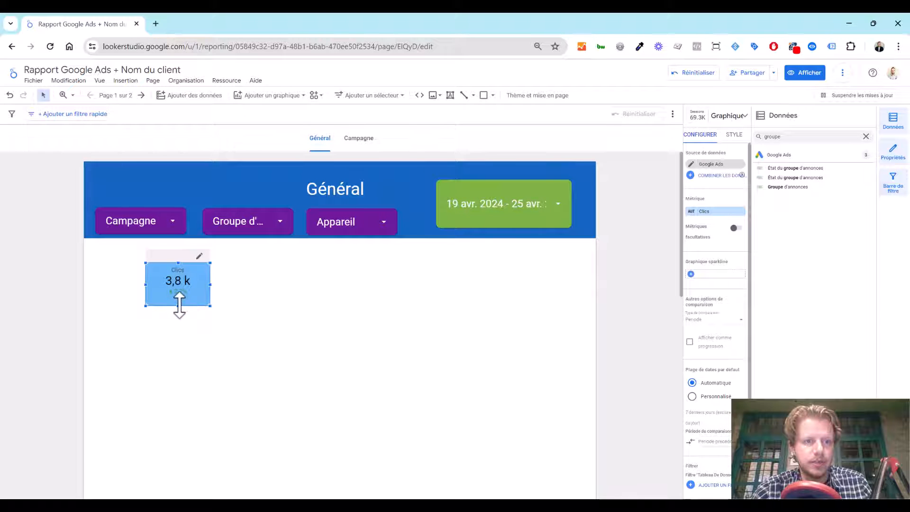
{"action": "left_click_drag", "start_coordinate": [179, 305], "coordinate": [180, 302]}
{"action": "left_click", "coordinate": [279, 331]}
Change the Clics scorecard's background to a paler blue and add a border shadow
{"action": "left_click", "coordinate": [204, 295]}
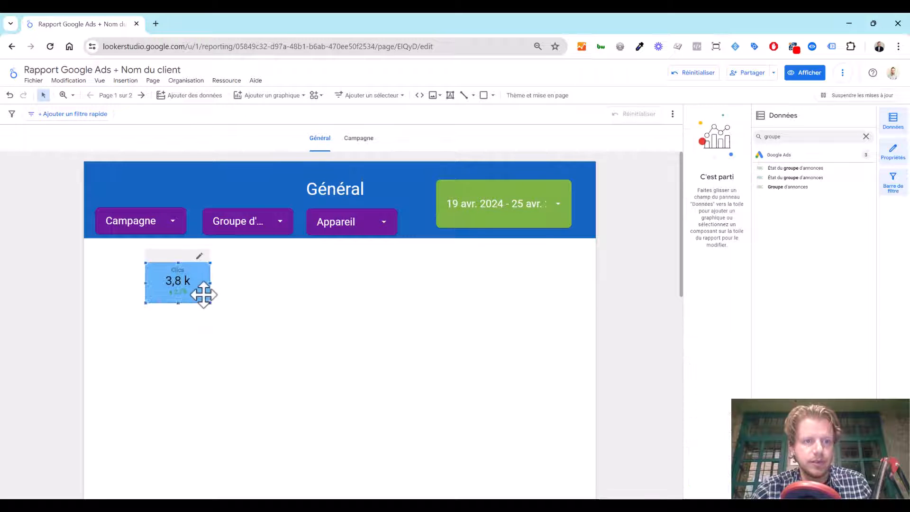
{"action": "left_click", "coordinate": [735, 136]}
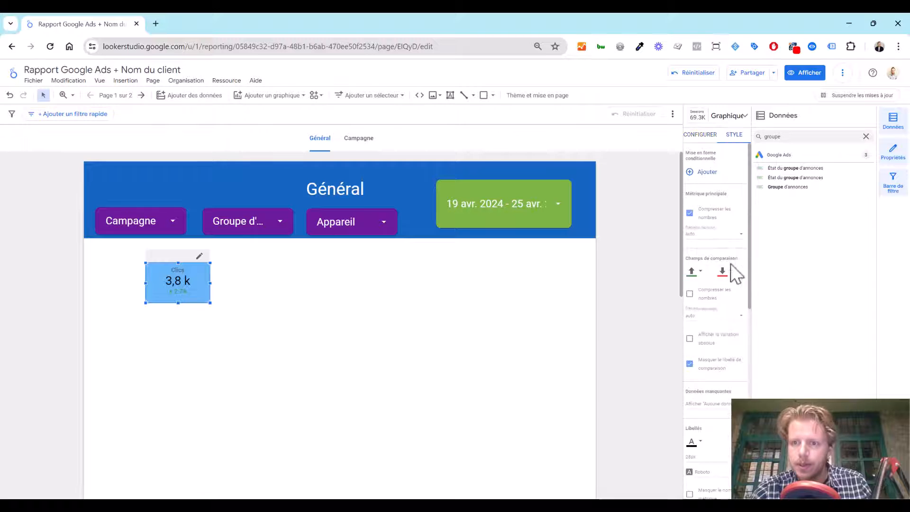
{"action": "scroll", "coordinate": [720, 285], "scroll_direction": "down", "scroll_amount": 5}
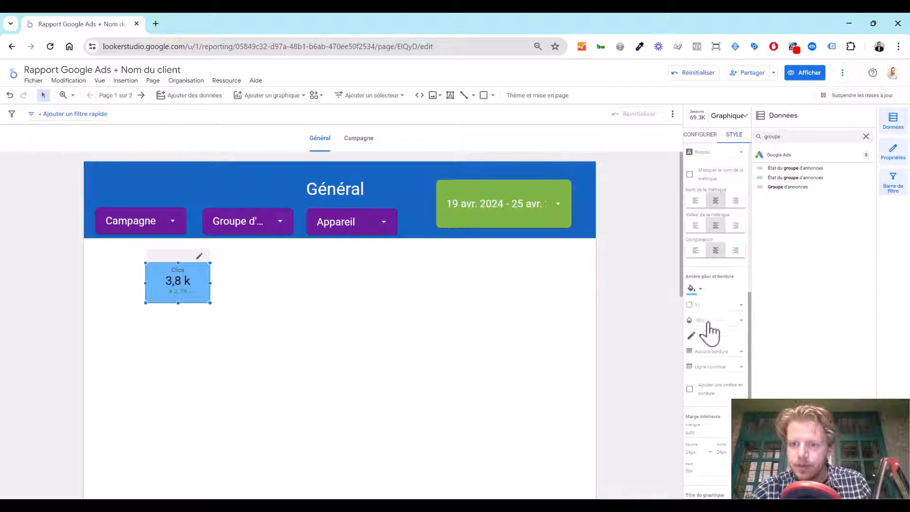
{"action": "left_click", "coordinate": [694, 289]}
{"action": "left_click", "coordinate": [785, 370]}
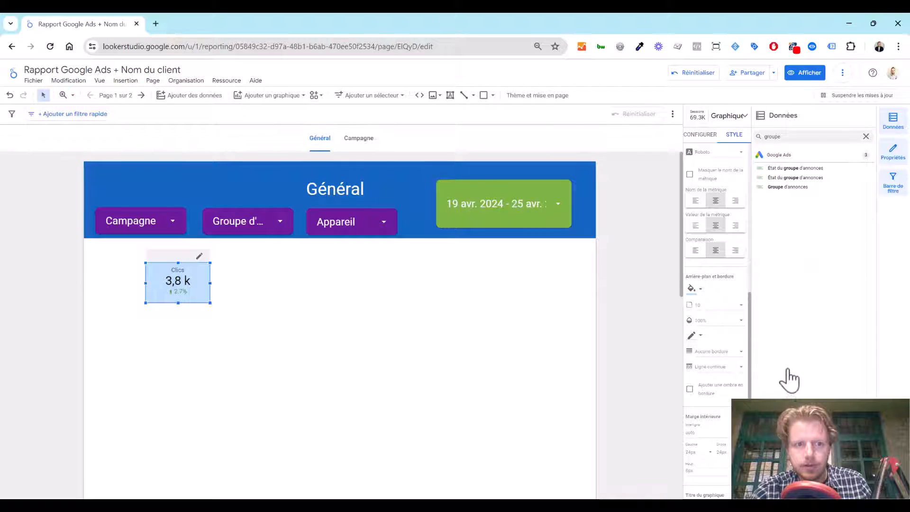
{"action": "scroll", "coordinate": [716, 365], "scroll_direction": "down", "scroll_amount": 1}
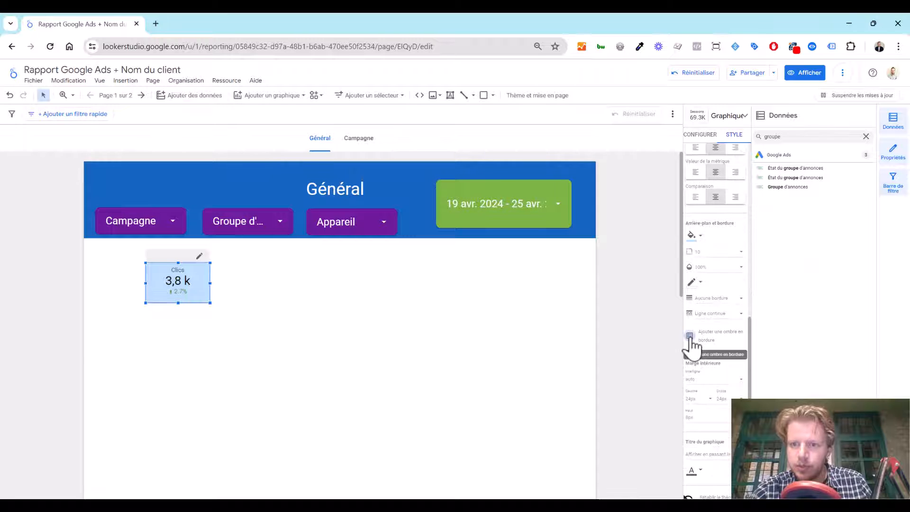
{"action": "left_click", "coordinate": [689, 335]}
{"action": "left_click", "coordinate": [502, 322]}
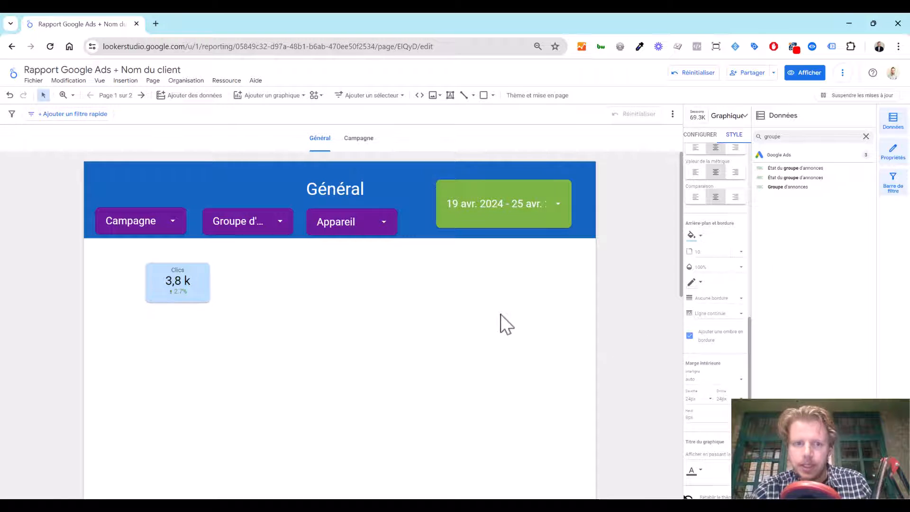
Duplicate the Clics scorecard four times and lay the copies out in a row beside the original
{"action": "left_click_drag", "start_coordinate": [158, 272], "coordinate": [300, 303]}
{"action": "left_click_drag", "start_coordinate": [217, 306], "coordinate": [365, 292]}
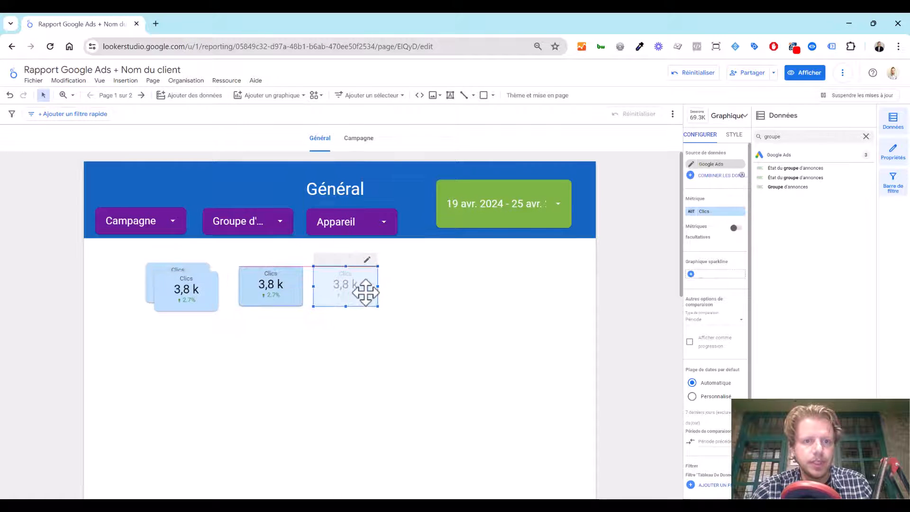
{"action": "left_click_drag", "start_coordinate": [218, 301], "coordinate": [491, 301]}
{"action": "key", "text": "ctrl+d"}
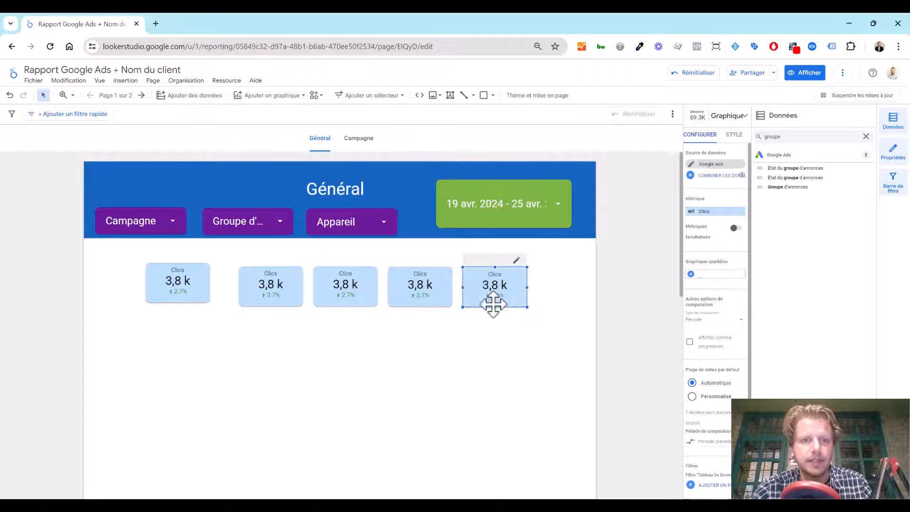
Align the five scorecards in a level, closely spaced row slightly lower beneath the header
{"action": "left_click_drag", "start_coordinate": [275, 297], "coordinate": [273, 292]}
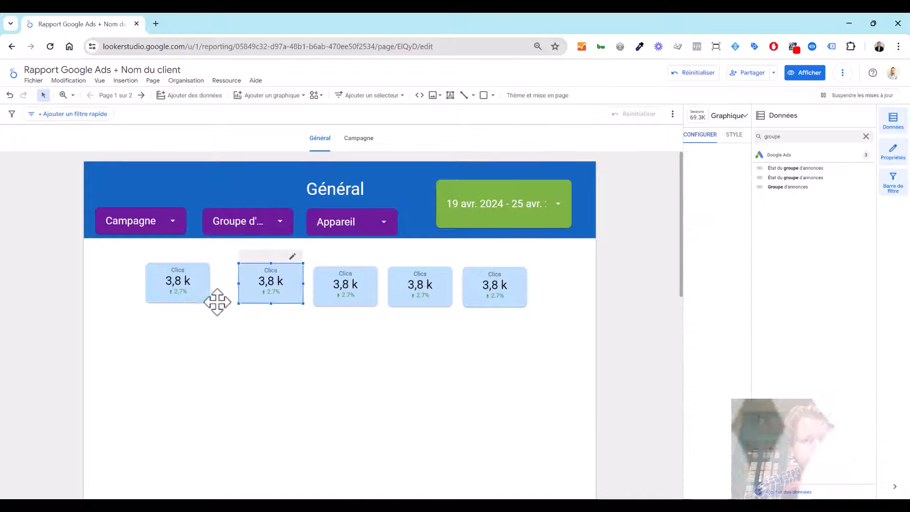
{"action": "left_click_drag", "start_coordinate": [195, 294], "coordinate": [209, 294]}
{"action": "left_click_drag", "start_coordinate": [272, 296], "coordinate": [271, 308]}
{"action": "left_click_drag", "start_coordinate": [540, 327], "coordinate": [348, 287]}
Search the data fields for "impression" and replace the second scorecard's metric with Impressions
{"action": "left_click", "coordinate": [270, 293]}
{"action": "left_click_drag", "start_coordinate": [789, 137], "coordinate": [763, 137]}
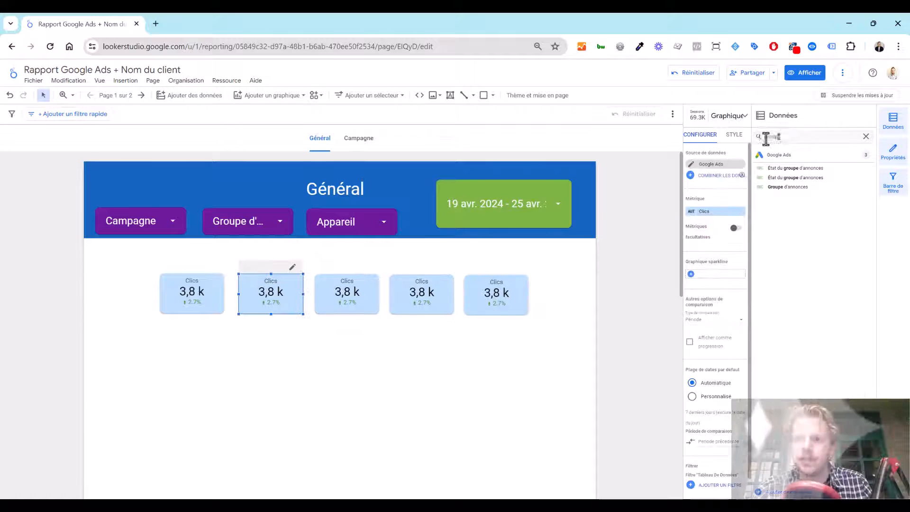
{"action": "type", "text": "im"}
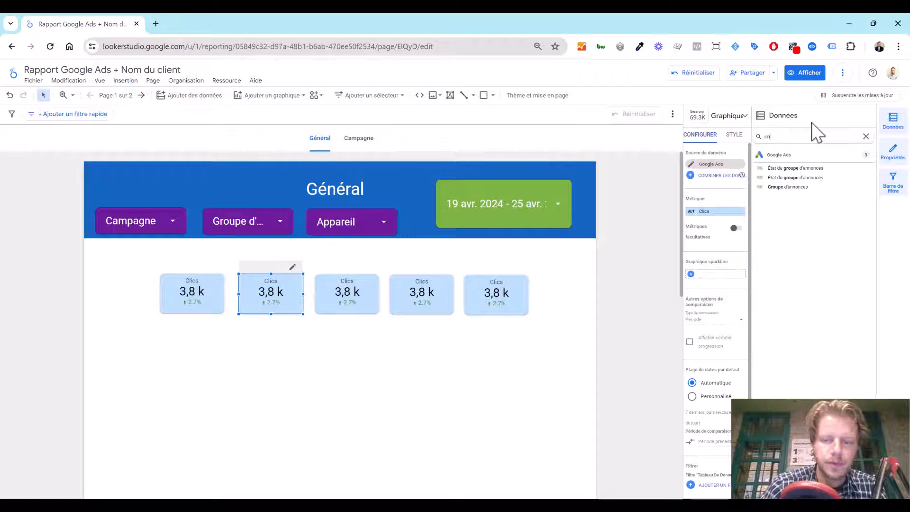
{"action": "type", "text": "pression"}
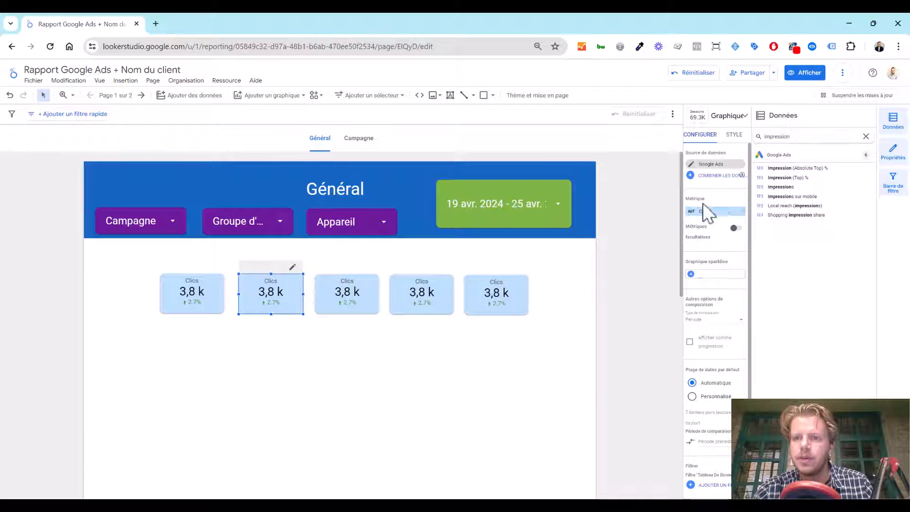
{"action": "left_click_drag", "start_coordinate": [779, 184], "coordinate": [726, 215]}
Change the third scorecard's metric to CTR
{"action": "left_click", "coordinate": [361, 310]}
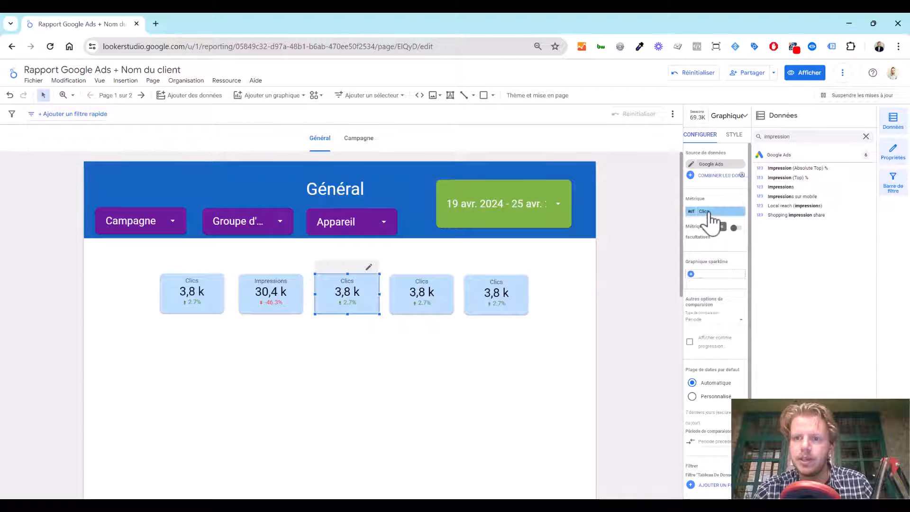
{"action": "left_click", "coordinate": [705, 212]}
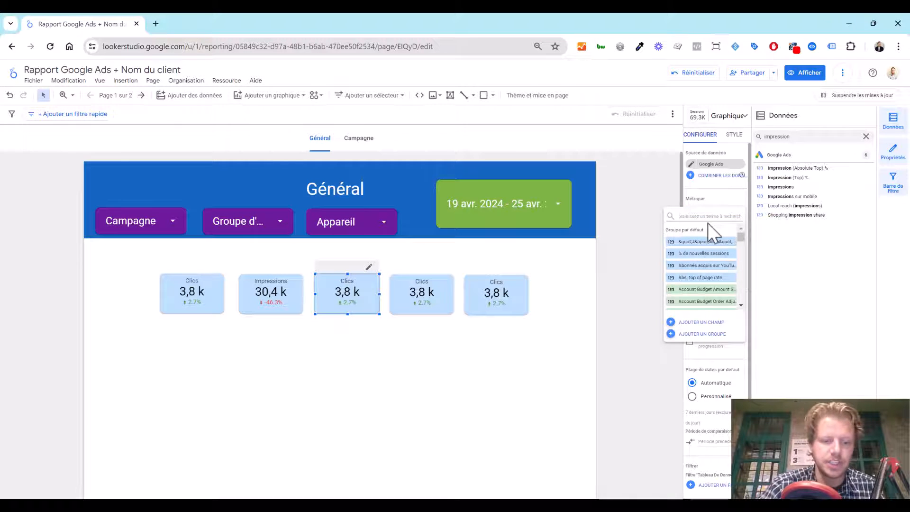
{"action": "type", "text": "ctr"}
{"action": "left_click", "coordinate": [697, 241]}
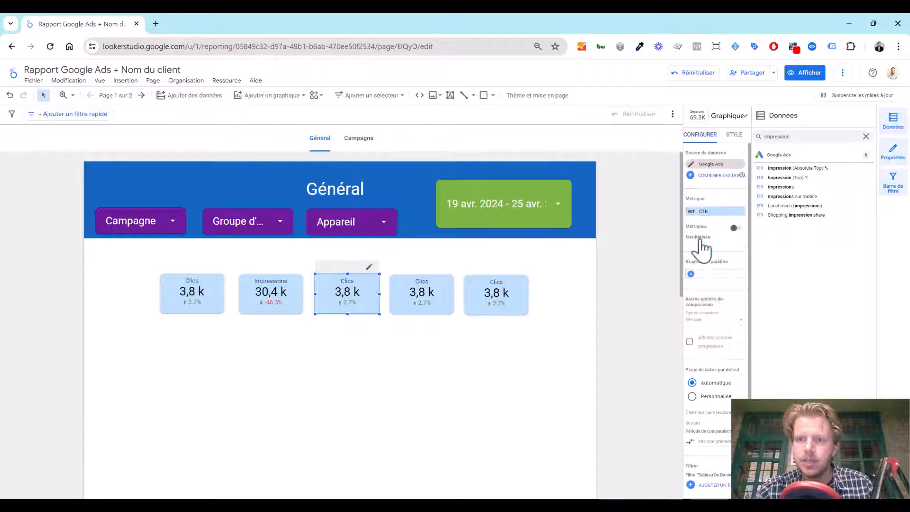
Change the fourth scorecard's metric to Coût
{"action": "left_click", "coordinate": [431, 306]}
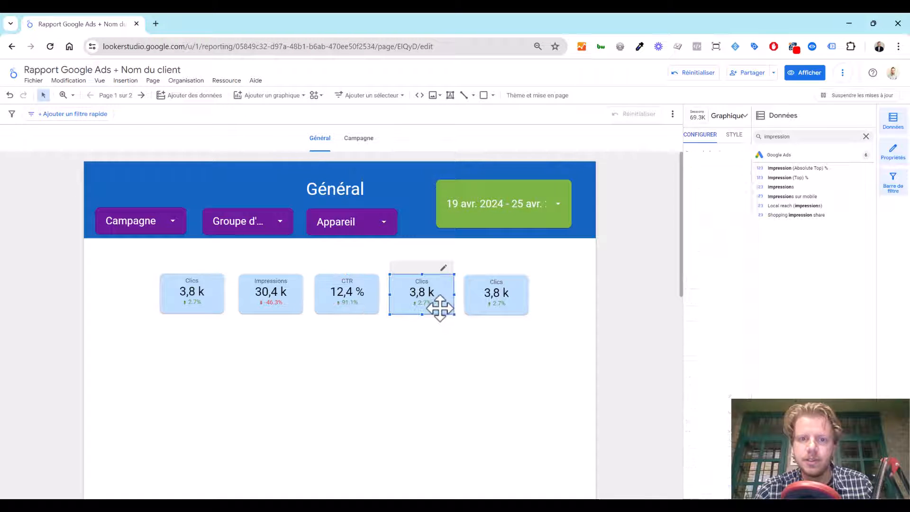
{"action": "left_click", "coordinate": [717, 212]}
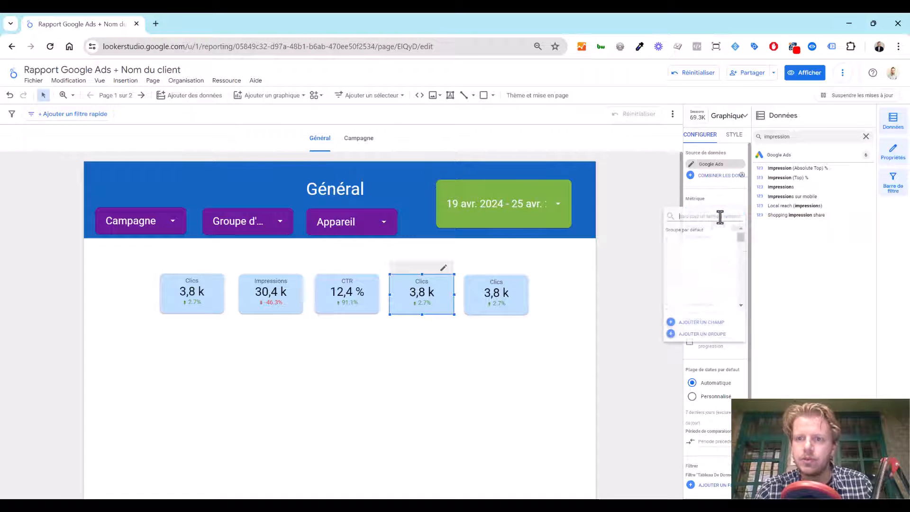
{"action": "type", "text": "cout"}
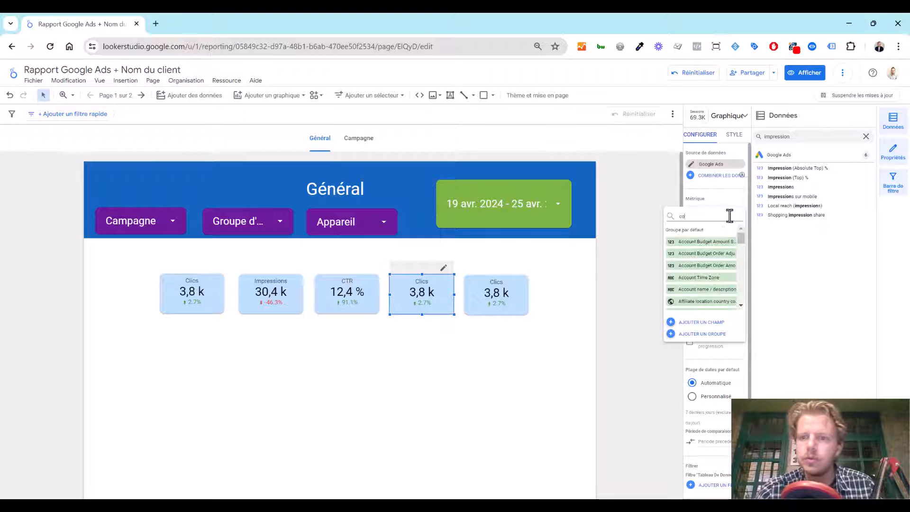
{"action": "scroll", "coordinate": [706, 270], "scroll_direction": "down", "scroll_amount": 3}
{"action": "scroll", "coordinate": [711, 279], "scroll_direction": "down", "scroll_amount": 3}
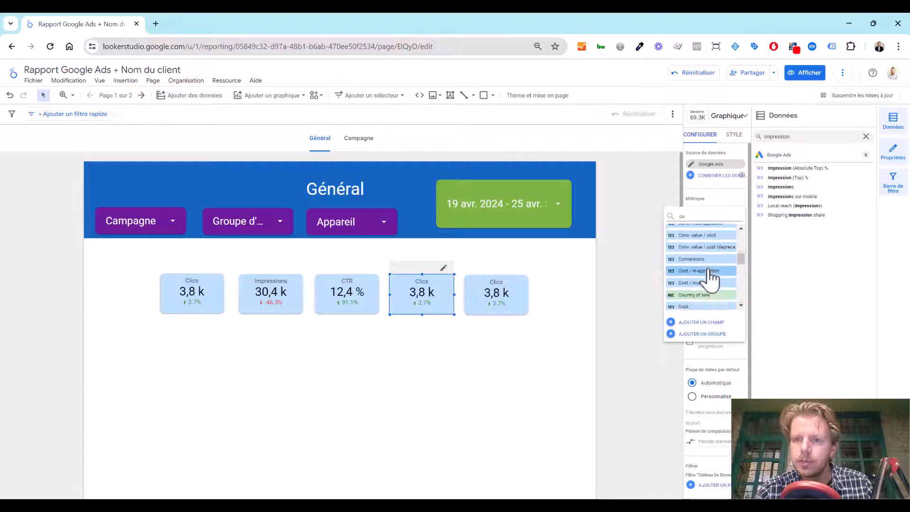
{"action": "left_click", "coordinate": [702, 265]}
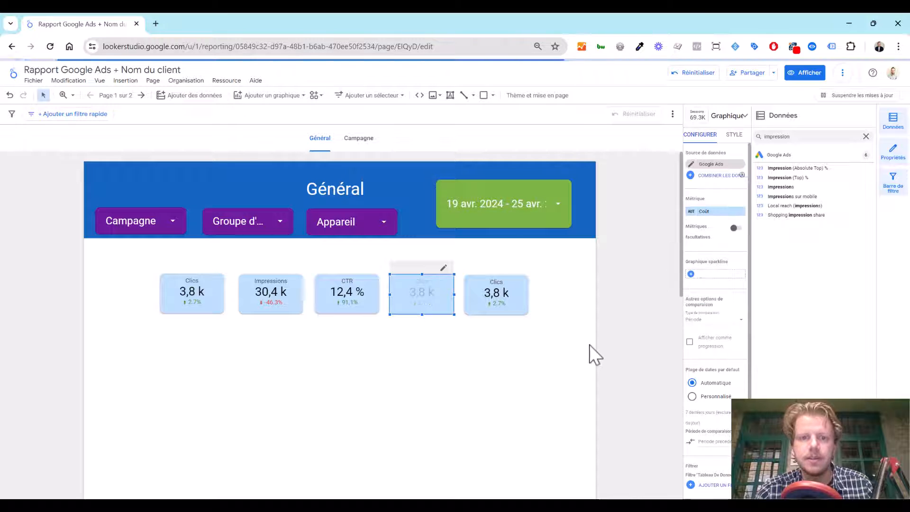
Change the fifth scorecard's metric to CPC moy
{"action": "left_click", "coordinate": [509, 306]}
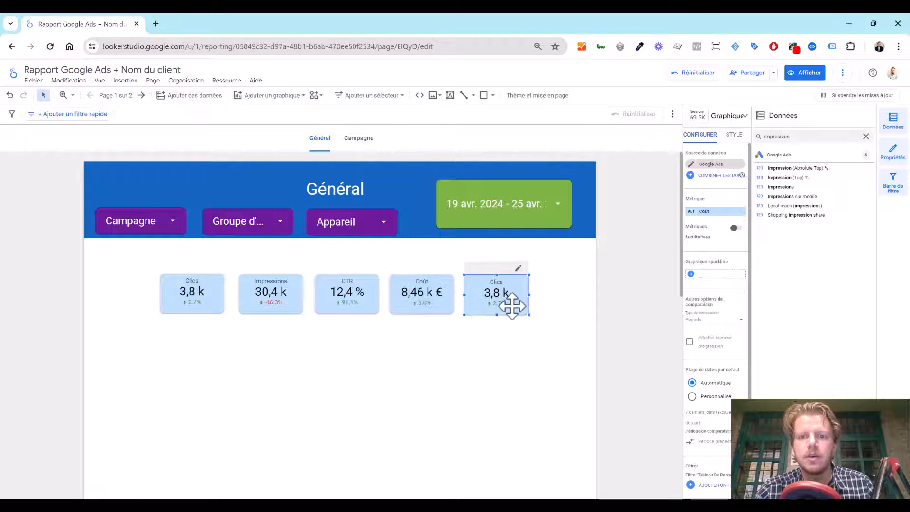
{"action": "left_click", "coordinate": [713, 211]}
{"action": "type", "text": "cpc"}
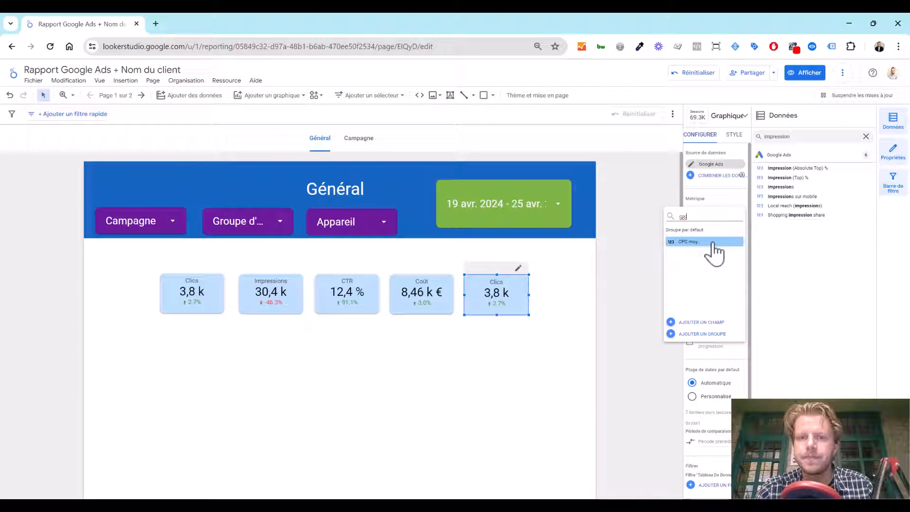
{"action": "left_click", "coordinate": [710, 243]}
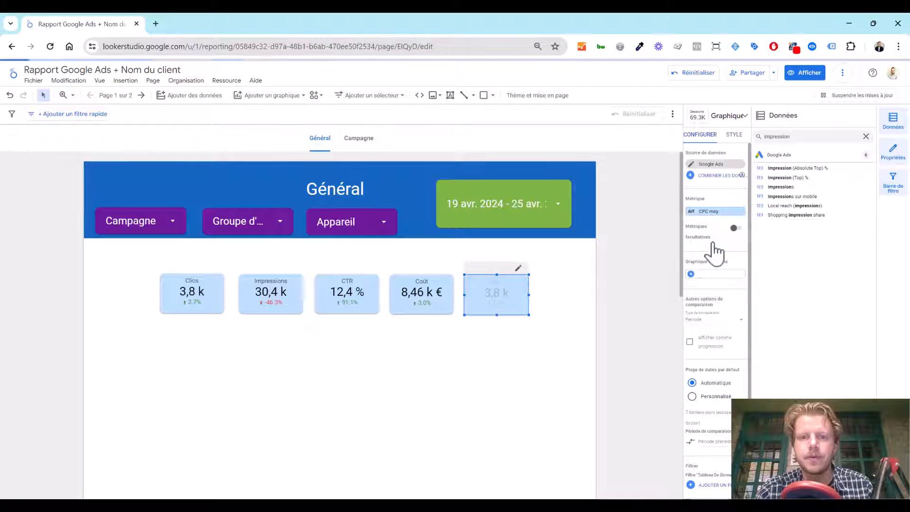
{"action": "left_click", "coordinate": [507, 343]}
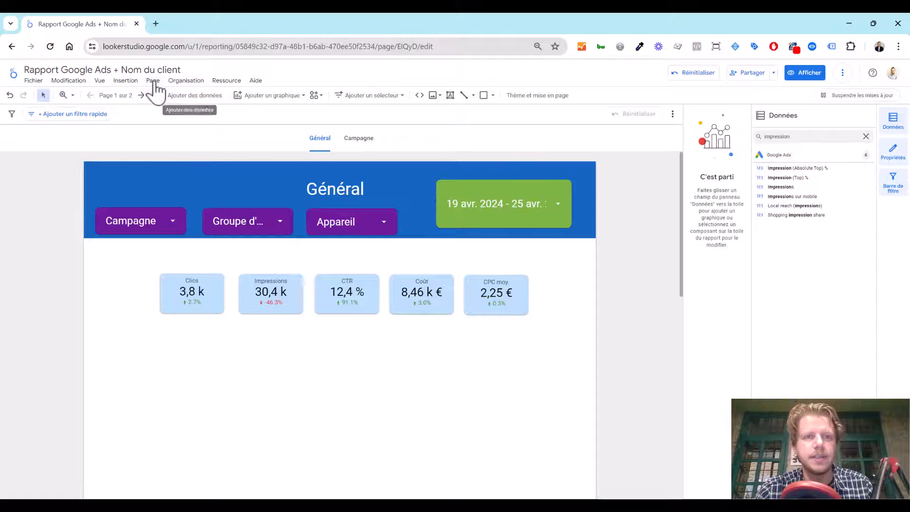
Insert a text box reading "Visibilité" between the blue header and the scorecard row
{"action": "left_click", "coordinate": [125, 80]}
{"action": "scroll", "coordinate": [155, 360], "scroll_direction": "down", "scroll_amount": 4}
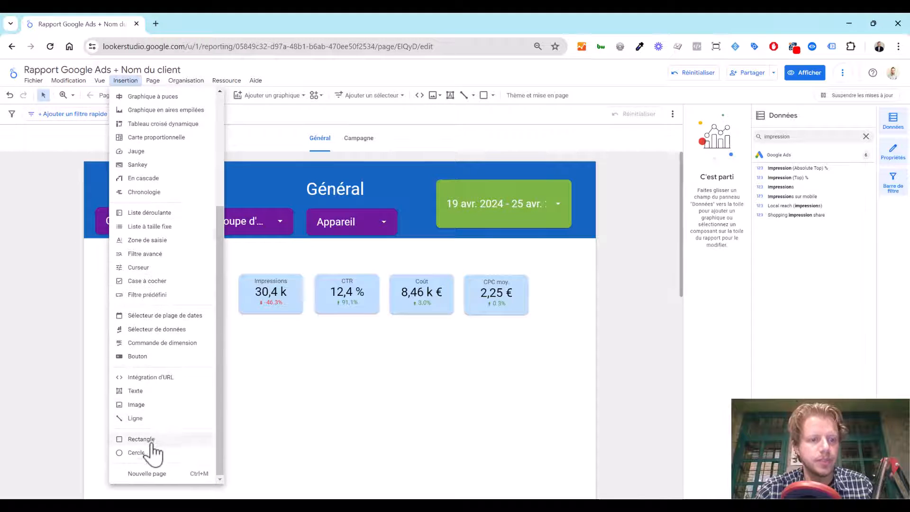
{"action": "left_click", "coordinate": [136, 391]}
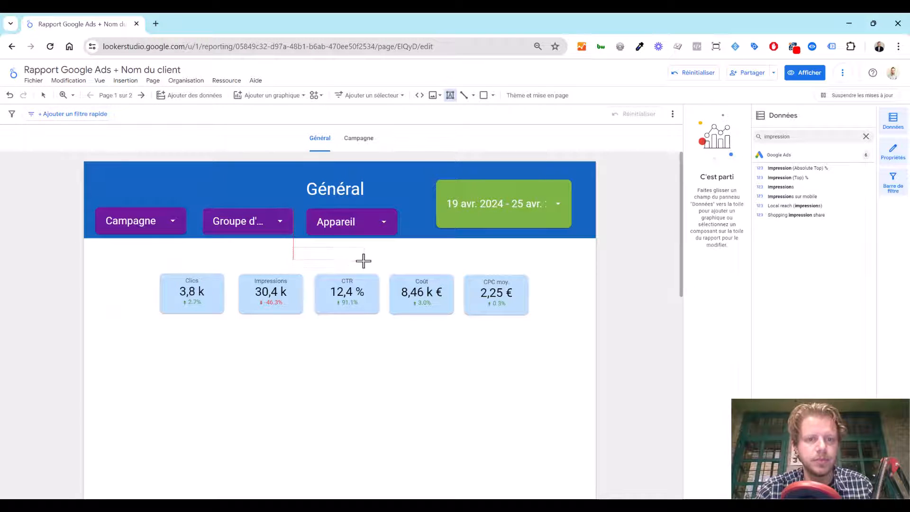
{"action": "left_click_drag", "start_coordinate": [363, 260], "coordinate": [379, 269]}
{"action": "type", "text": "Visibilité"}
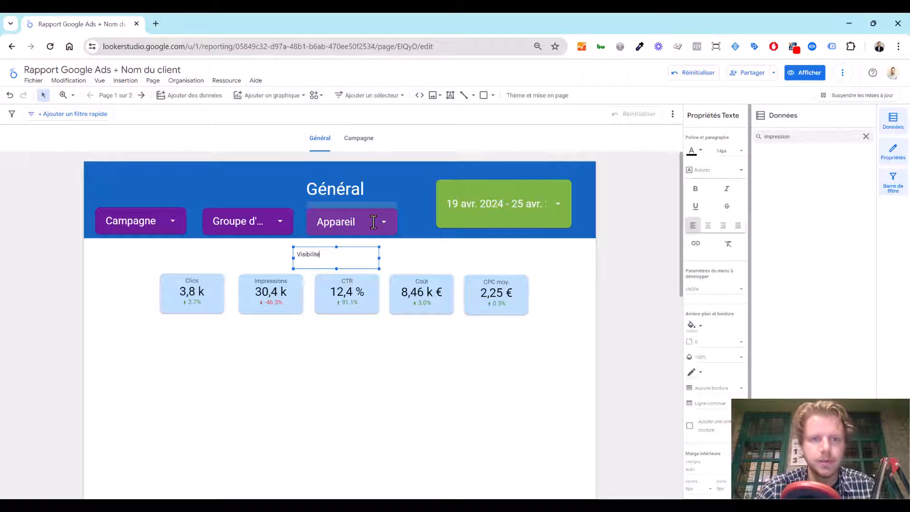
Format the Visibilité title as bold 30px text and narrow its box so it sits centred above the scorecards
{"action": "double_click", "coordinate": [367, 251]}
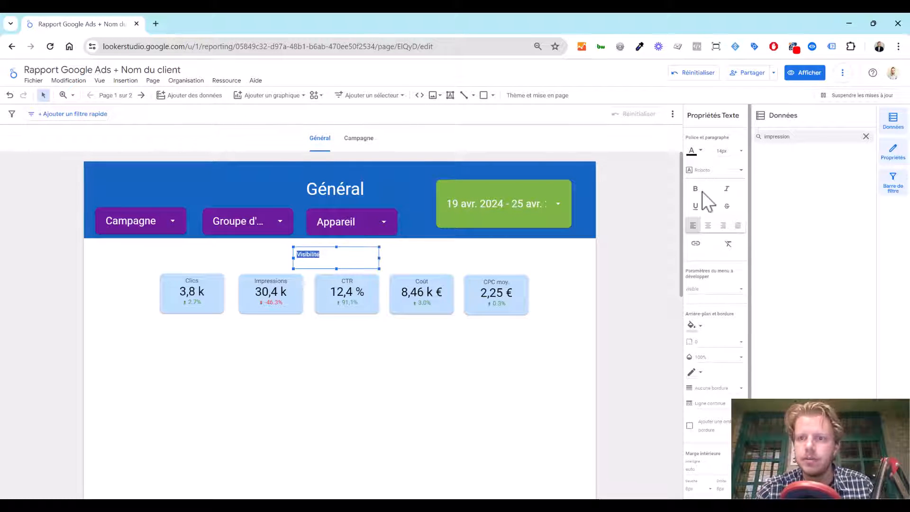
{"action": "left_click", "coordinate": [727, 152]}
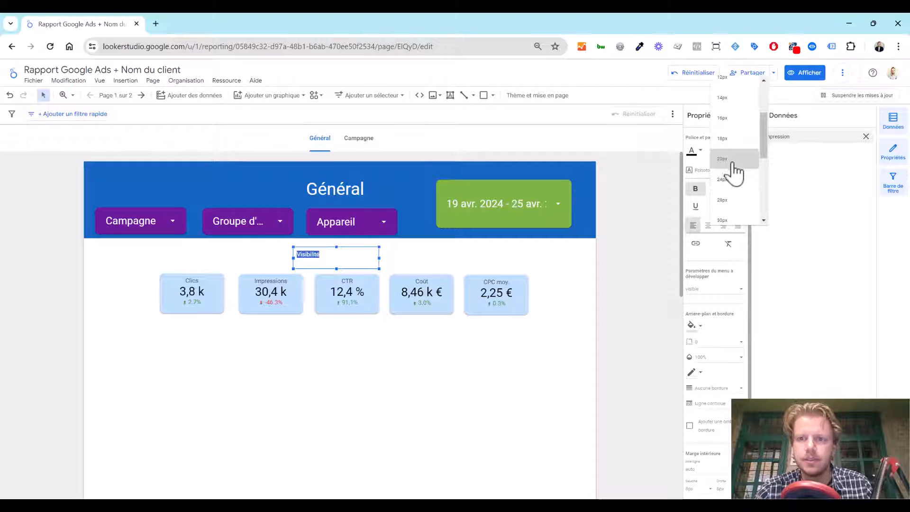
{"action": "left_click", "coordinate": [724, 159]}
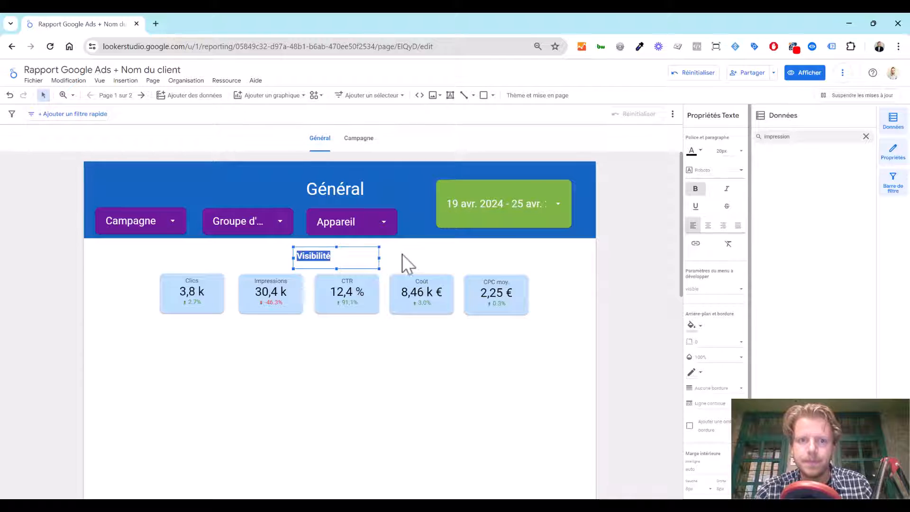
{"action": "left_click", "coordinate": [734, 158]}
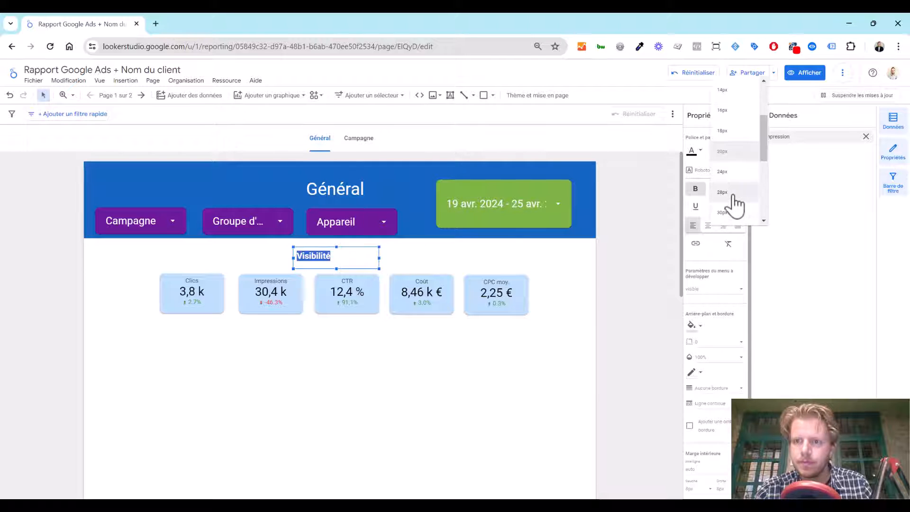
{"action": "left_click", "coordinate": [732, 160]}
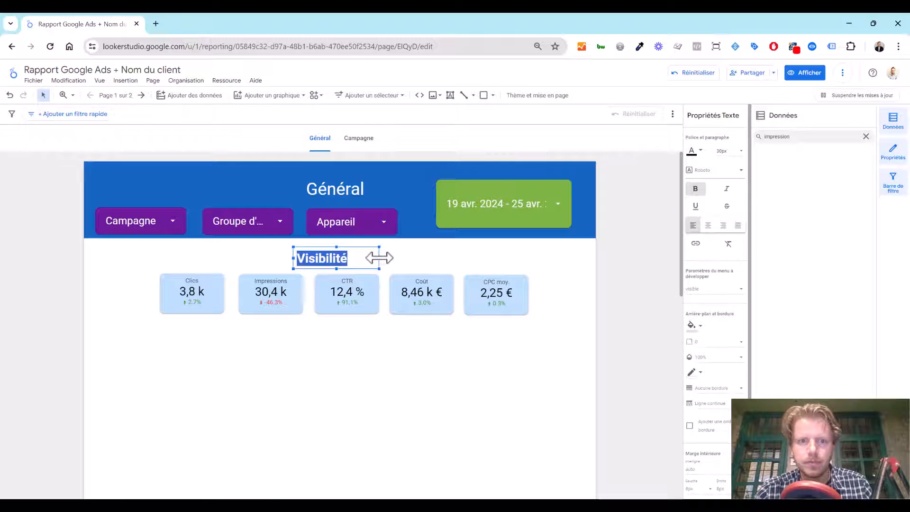
{"action": "left_click_drag", "start_coordinate": [378, 257], "coordinate": [348, 253]}
{"action": "left_click", "coordinate": [324, 348]}
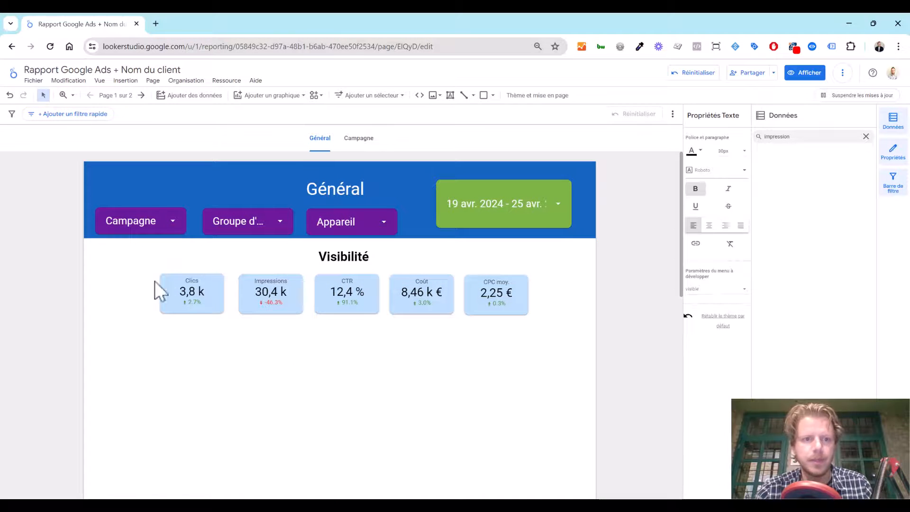
Duplicate the Visibilité title with its five scorecards and place the copy directly beneath the original row
{"action": "left_click_drag", "start_coordinate": [129, 251], "coordinate": [545, 331]}
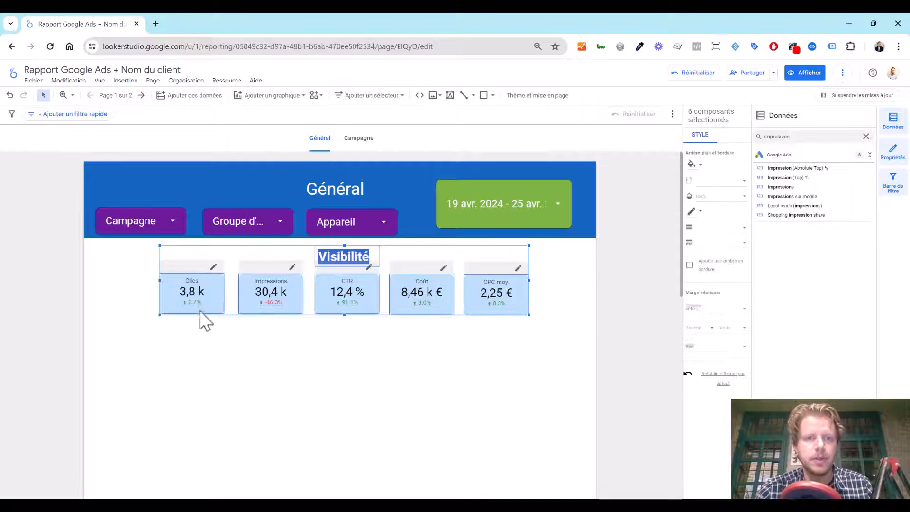
{"action": "left_click_drag", "start_coordinate": [355, 299], "coordinate": [354, 374]}
{"action": "left_click", "coordinate": [353, 374]}
Change the duplicated title's text to "Performance" and widen its box to fit the word on one line
{"action": "left_click", "coordinate": [344, 334]}
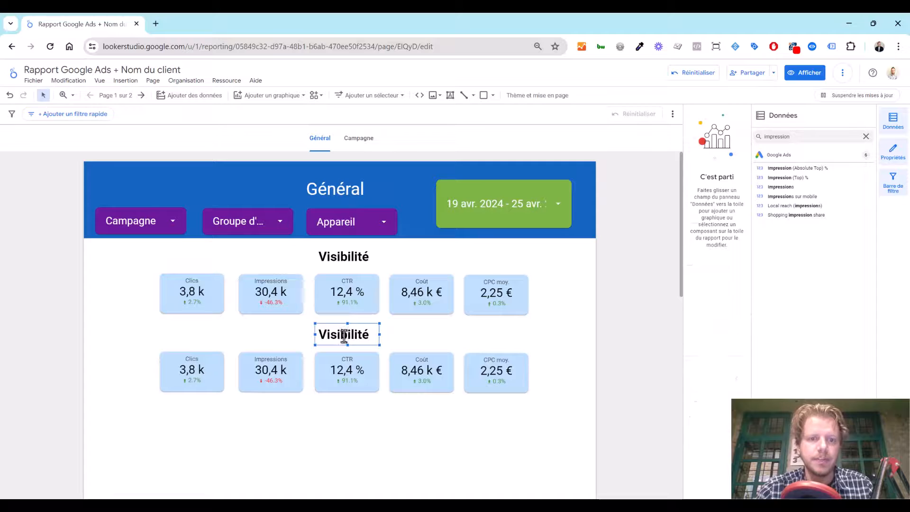
{"action": "double_click", "coordinate": [345, 335]}
{"action": "type", "text": "Performance"}
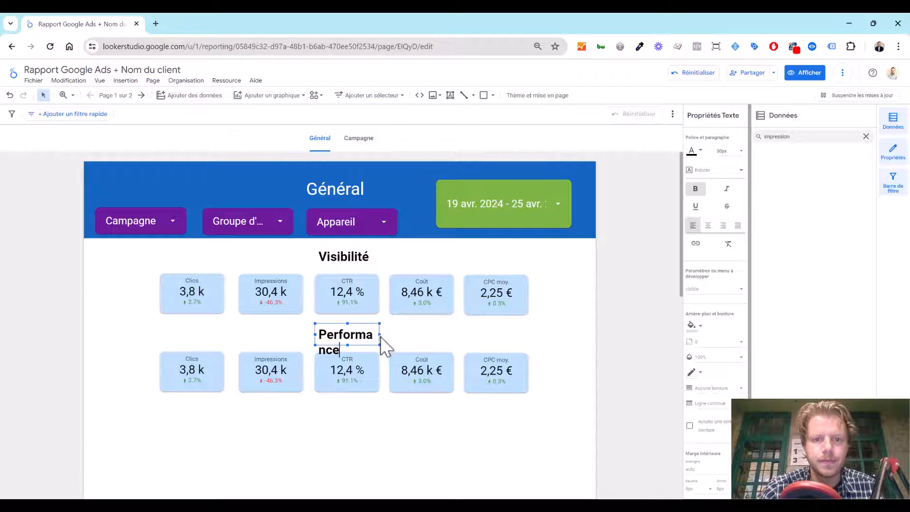
{"action": "left_click_drag", "start_coordinate": [380, 337], "coordinate": [406, 334]}
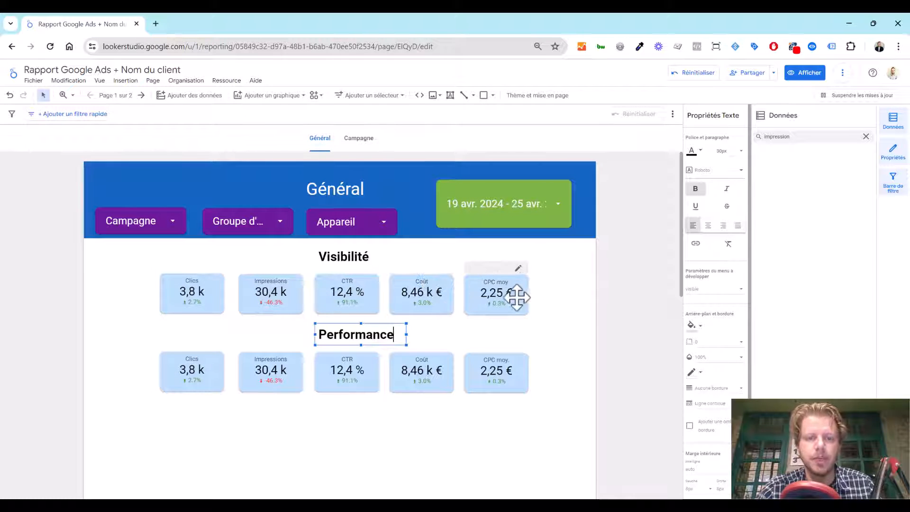
{"action": "left_click", "coordinate": [129, 302]}
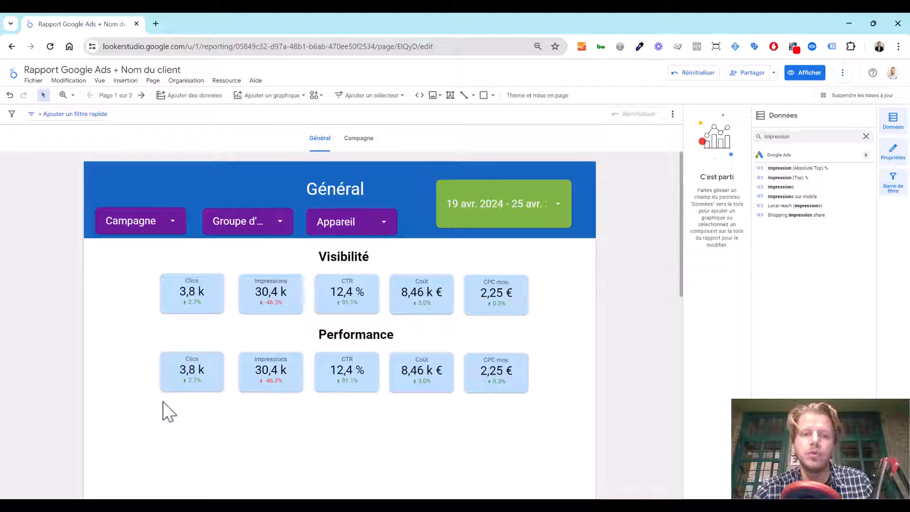
Change the metric of the first scorecard under Performance to Conversions
{"action": "left_click", "coordinate": [205, 387]}
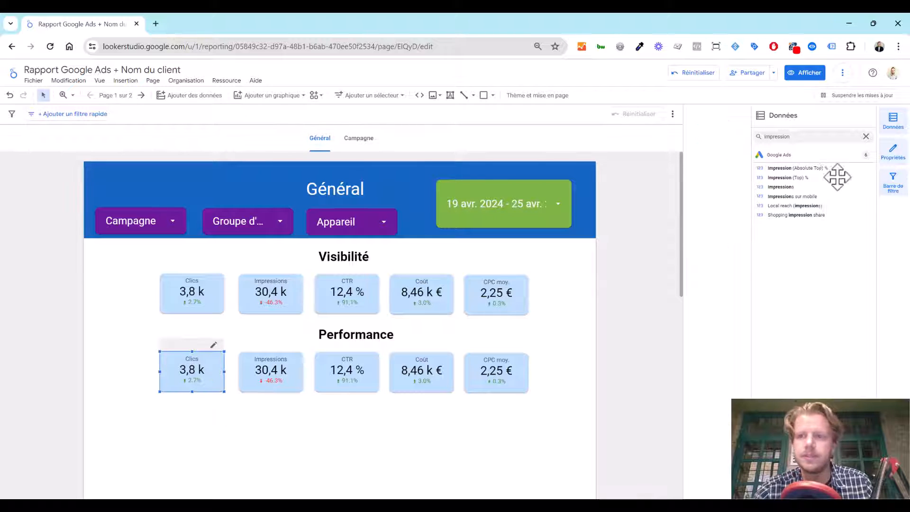
{"action": "left_click", "coordinate": [707, 211]}
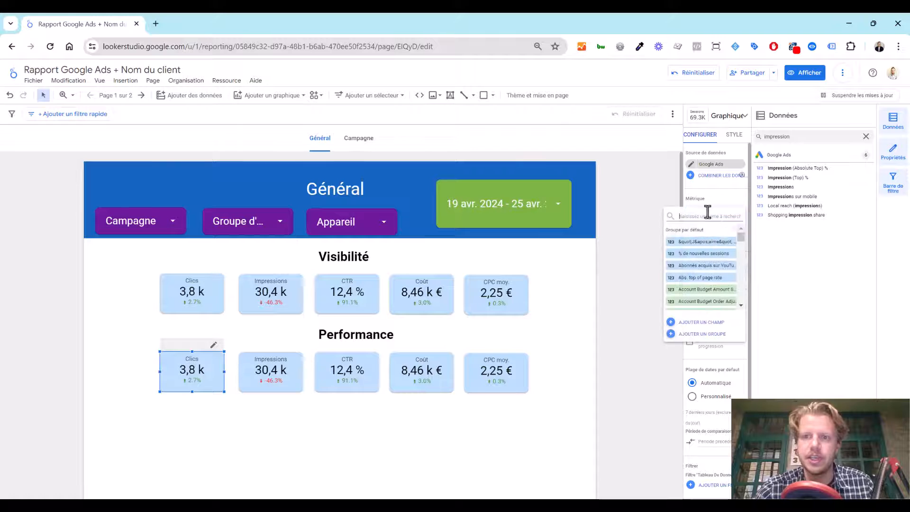
{"action": "type", "text": "conv"}
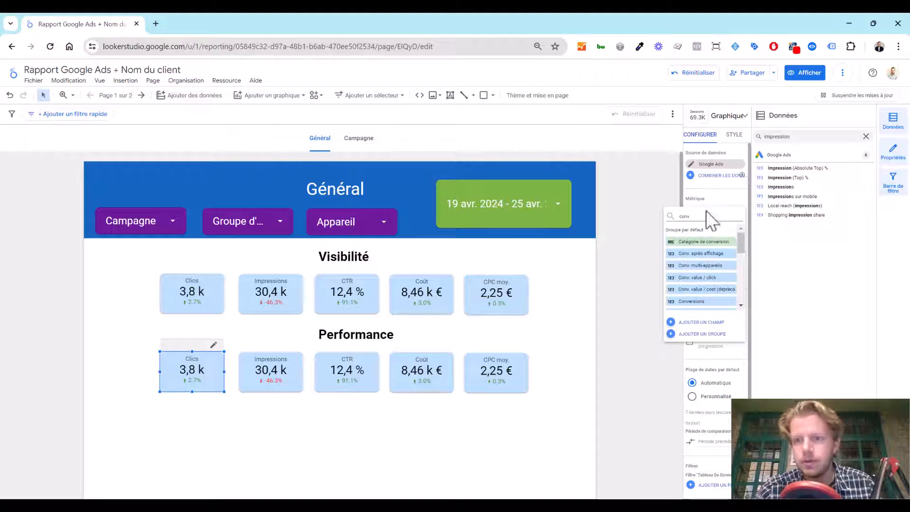
{"action": "left_click", "coordinate": [704, 302]}
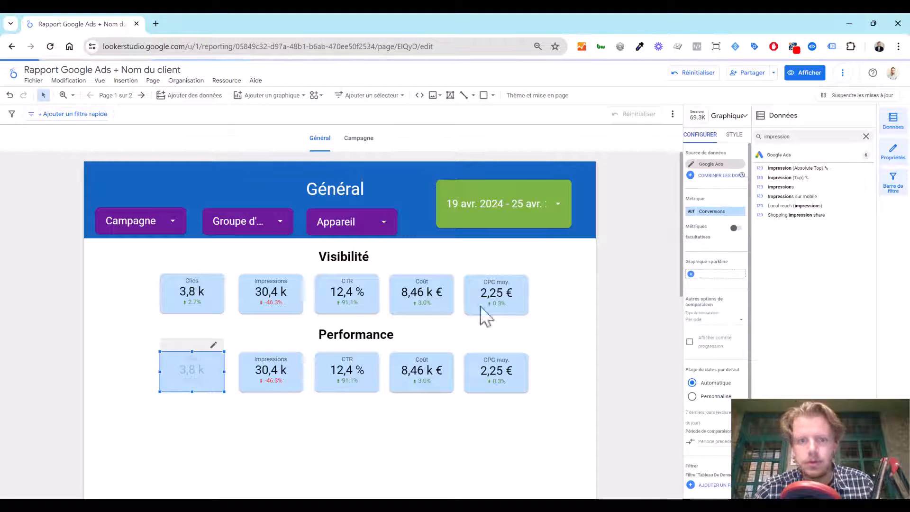
Search the metrics for "Taux de" and set the second Performance scorecard's metric to Taux de conv
{"action": "left_click", "coordinate": [293, 372]}
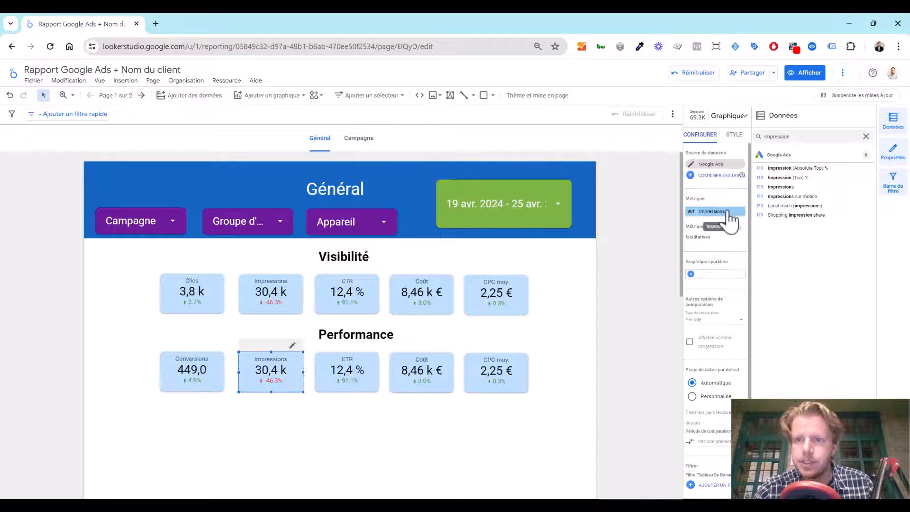
{"action": "left_click", "coordinate": [716, 213]}
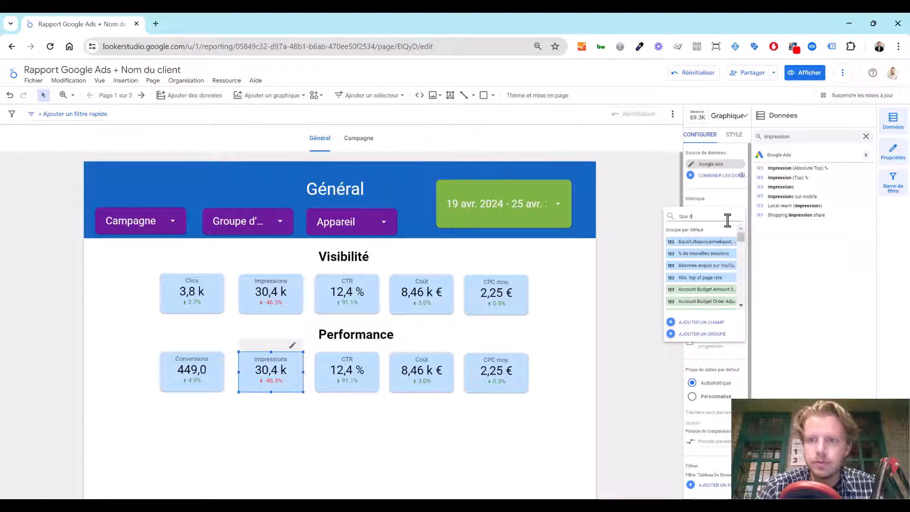
{"action": "key", "text": "BackSpace"}
{"action": "key", "text": "BackSpace"}
{"action": "key", "text": "BackSpace"}
{"action": "key", "text": "BackSpace"}
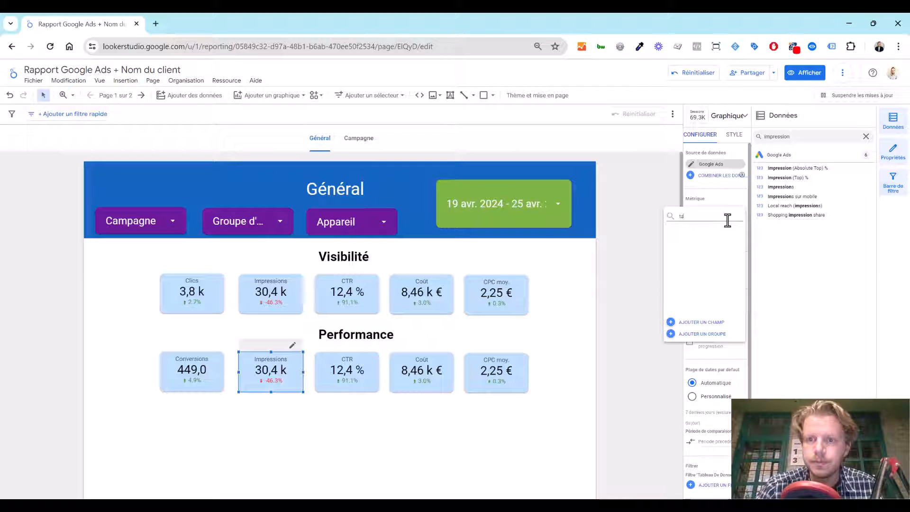
{"action": "type", "text": "aux"}
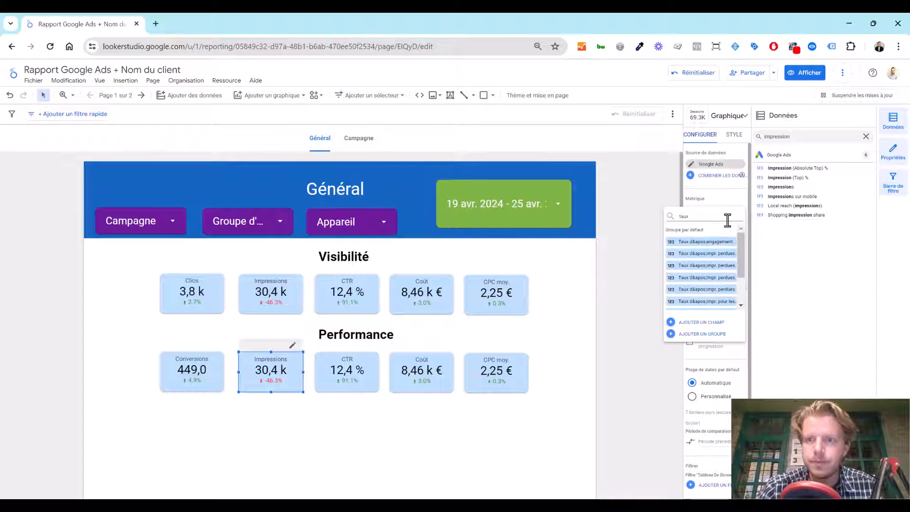
{"action": "type", "text": " de"}
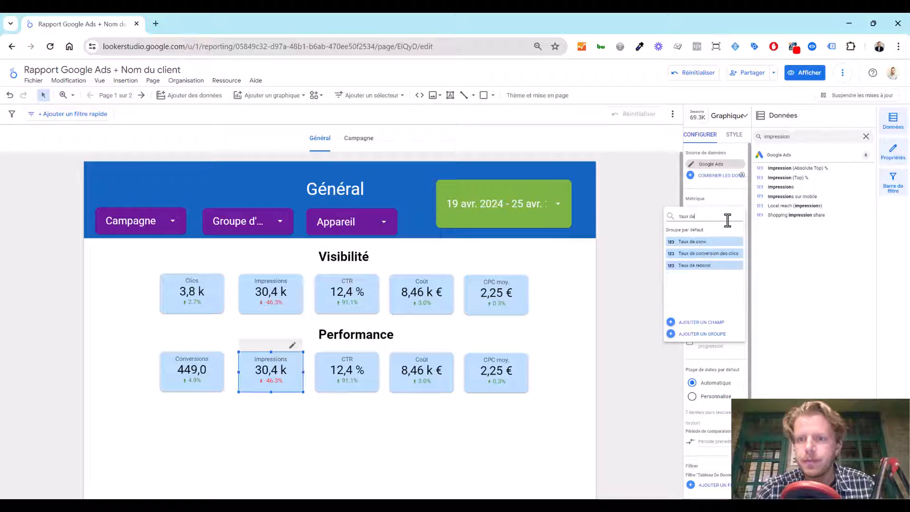
{"action": "left_click", "coordinate": [706, 243]}
Change the metric of the third scorecard under Performance to Coût/conv
{"action": "left_click", "coordinate": [373, 388]}
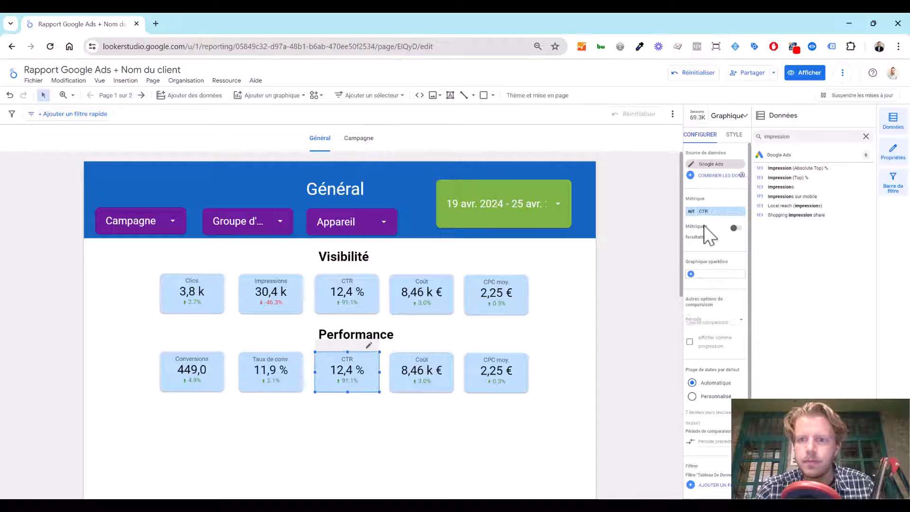
{"action": "left_click", "coordinate": [717, 213]}
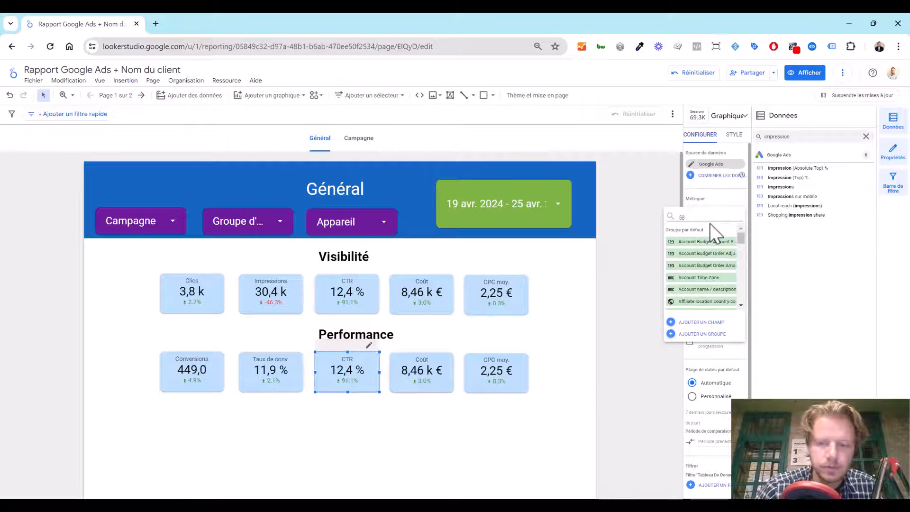
{"action": "scroll", "coordinate": [710, 227], "scroll_direction": "down", "scroll_amount": 5}
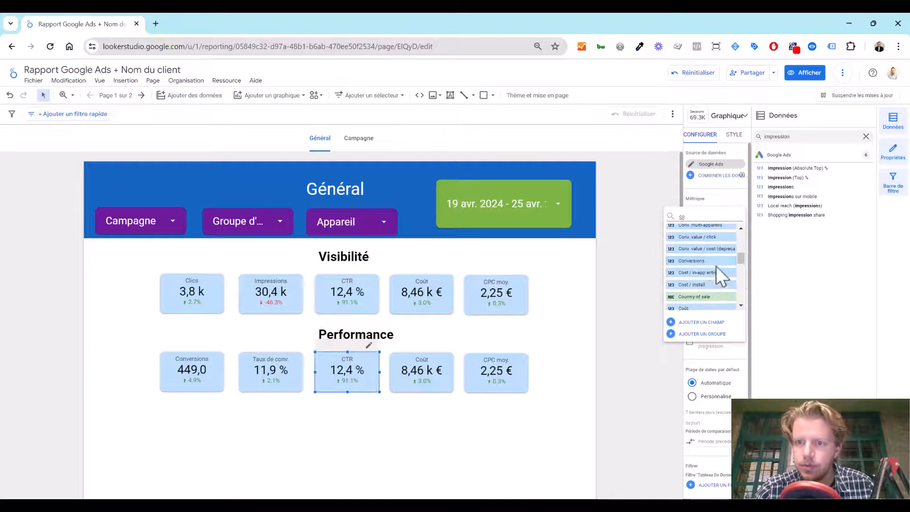
{"action": "scroll", "coordinate": [713, 270], "scroll_direction": "down", "scroll_amount": 3}
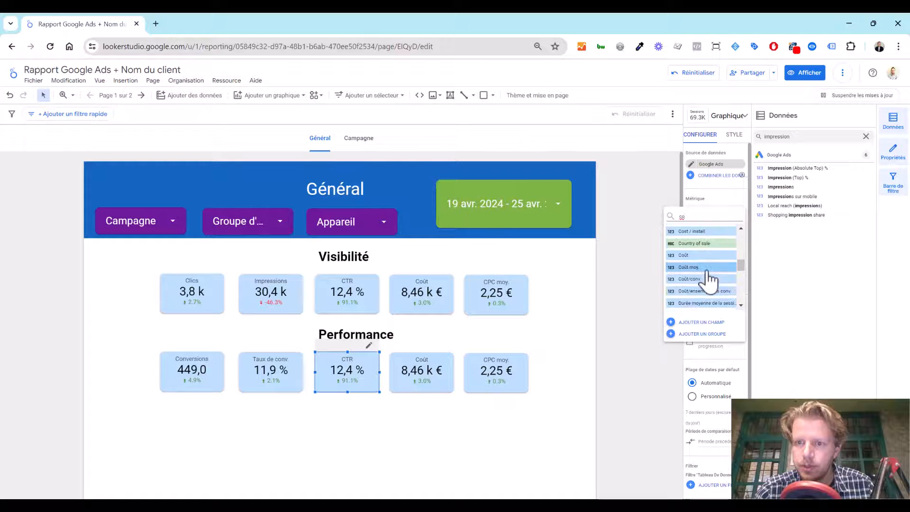
{"action": "left_click", "coordinate": [705, 279]}
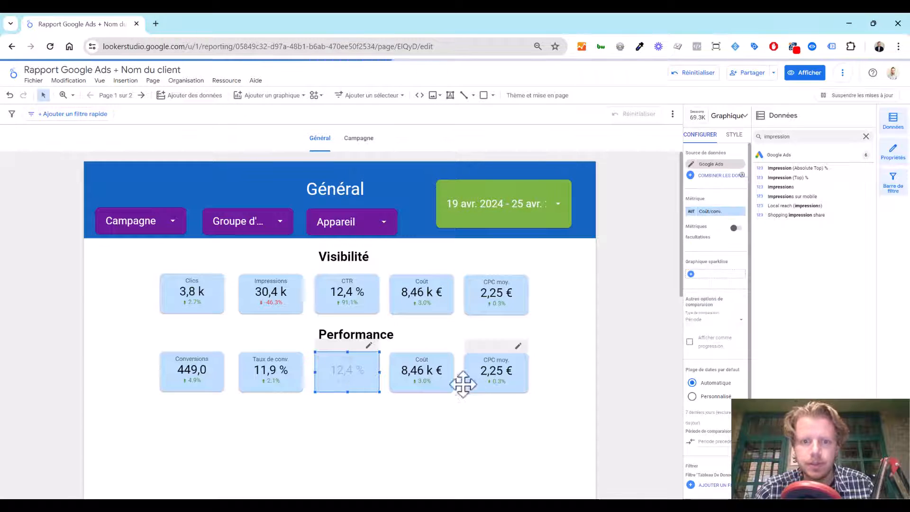
Search the metrics for "valeur de" and set the fourth Performance scorecard's metric to Valeur de conv. totale
{"action": "left_click", "coordinate": [450, 381]}
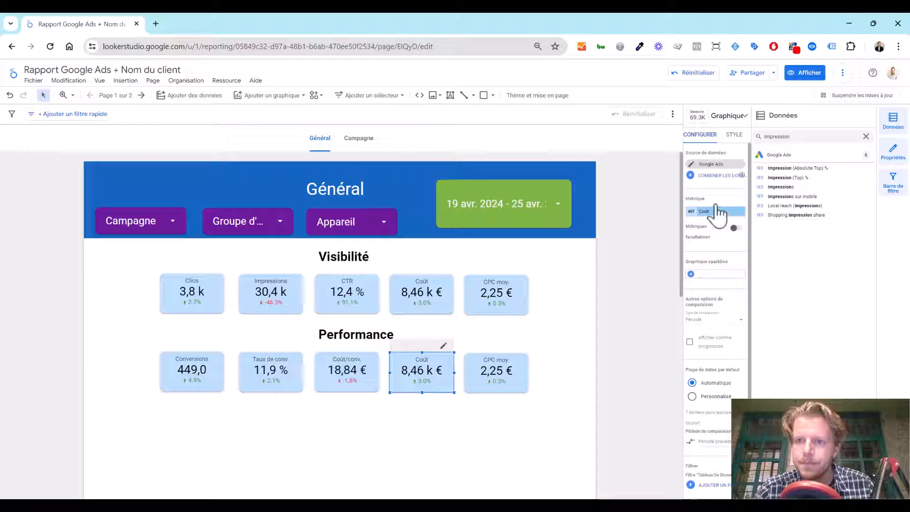
{"action": "left_click", "coordinate": [716, 213]}
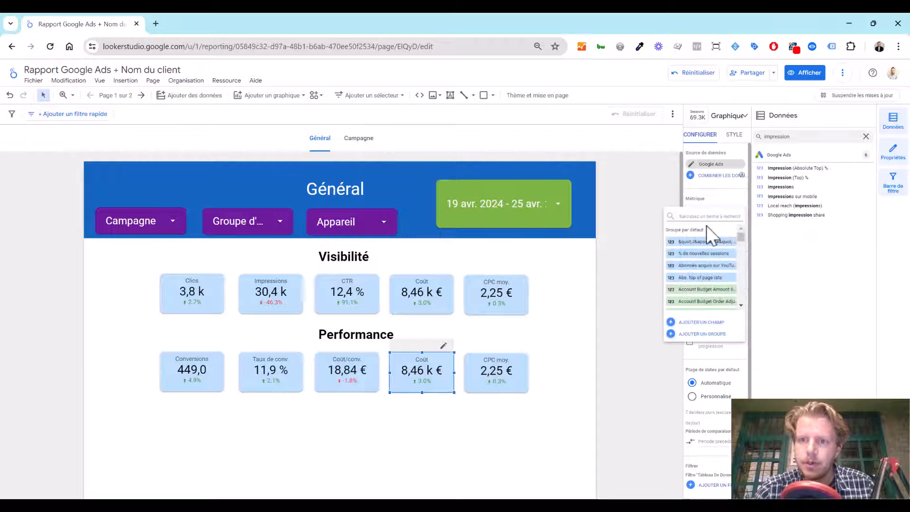
{"action": "type", "text": "valeur"}
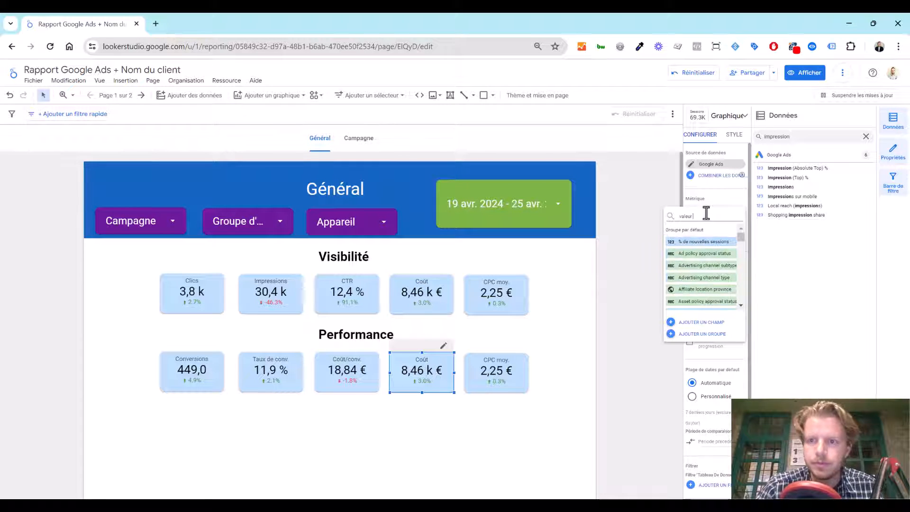
{"action": "type", "text": " de"}
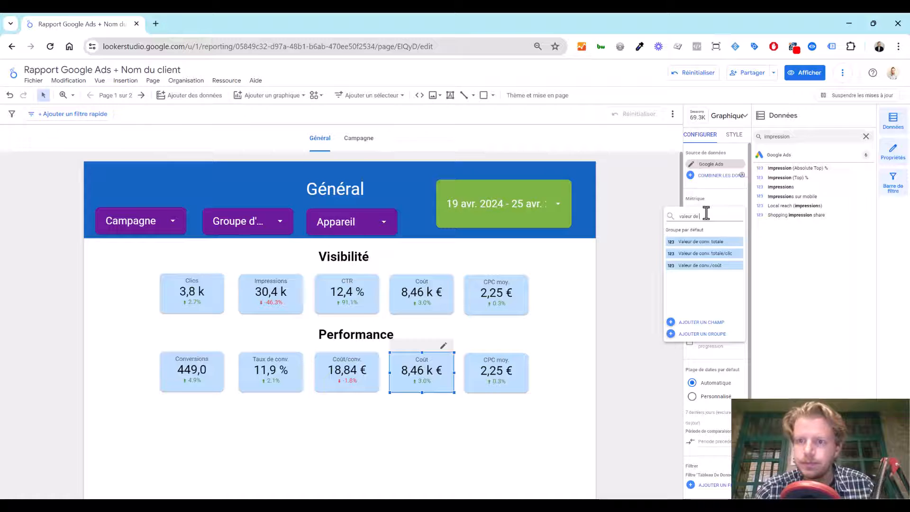
{"action": "left_click", "coordinate": [709, 244]}
Search the metrics for "valeur" and set the fifth Performance scorecard's metric to Valeur de conv./coût
{"action": "left_click", "coordinate": [518, 381]}
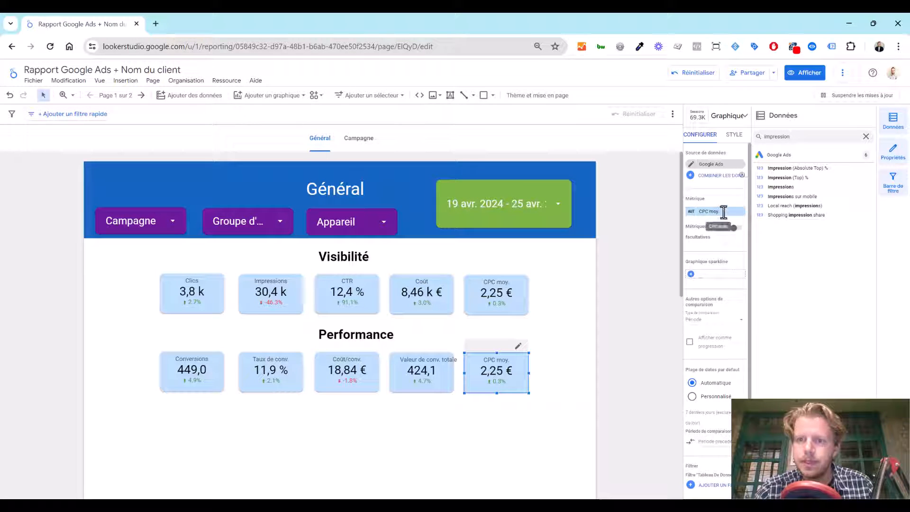
{"action": "left_click", "coordinate": [723, 211]}
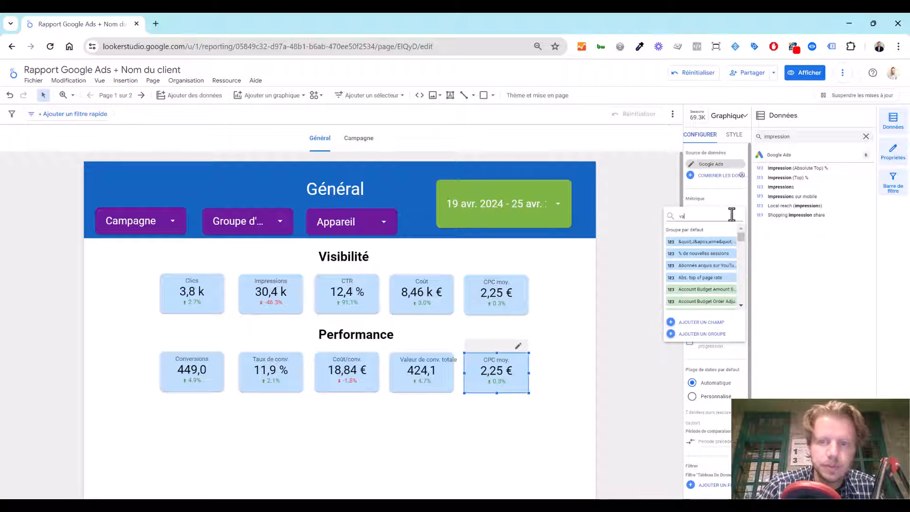
{"action": "type", "text": "valeur"}
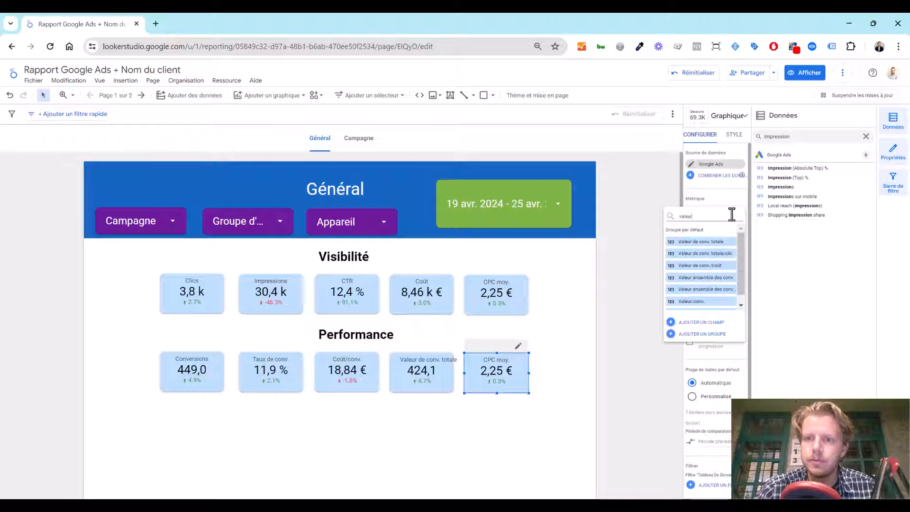
{"action": "left_click", "coordinate": [718, 265]}
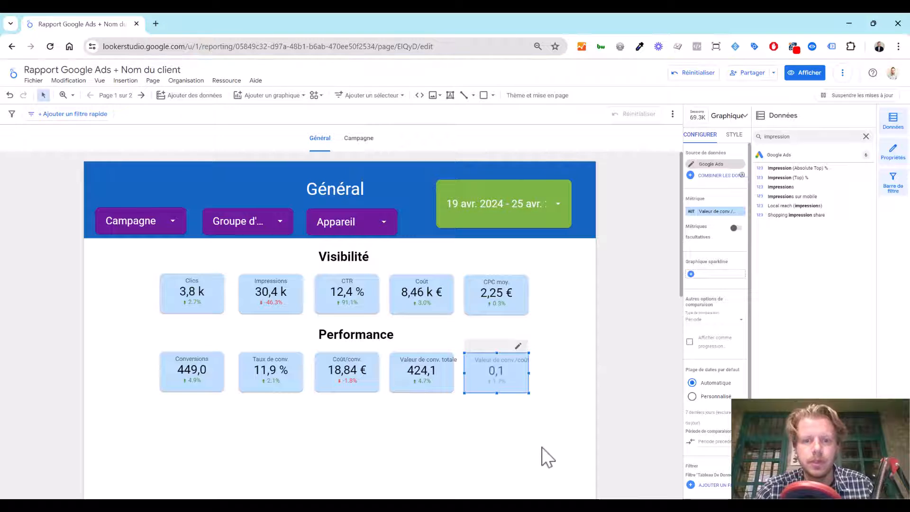
{"action": "left_click", "coordinate": [525, 416]}
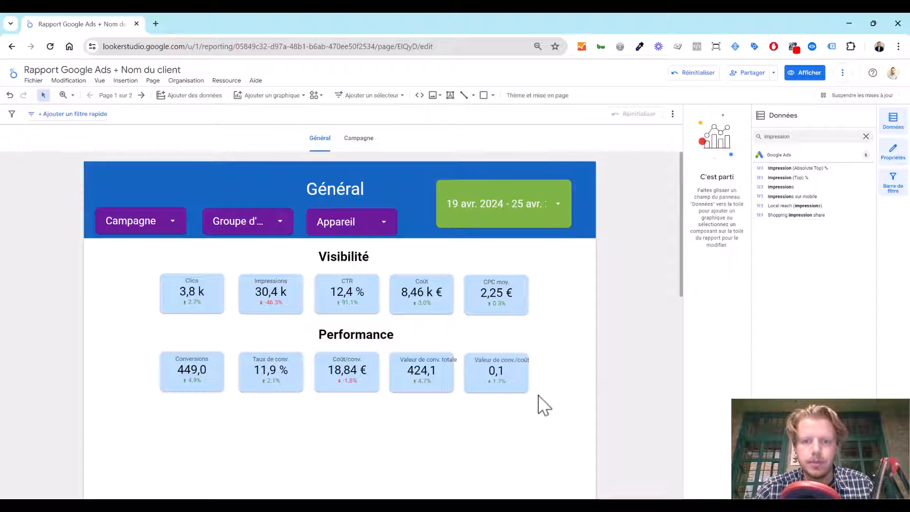
{"action": "left_click", "coordinate": [523, 391]}
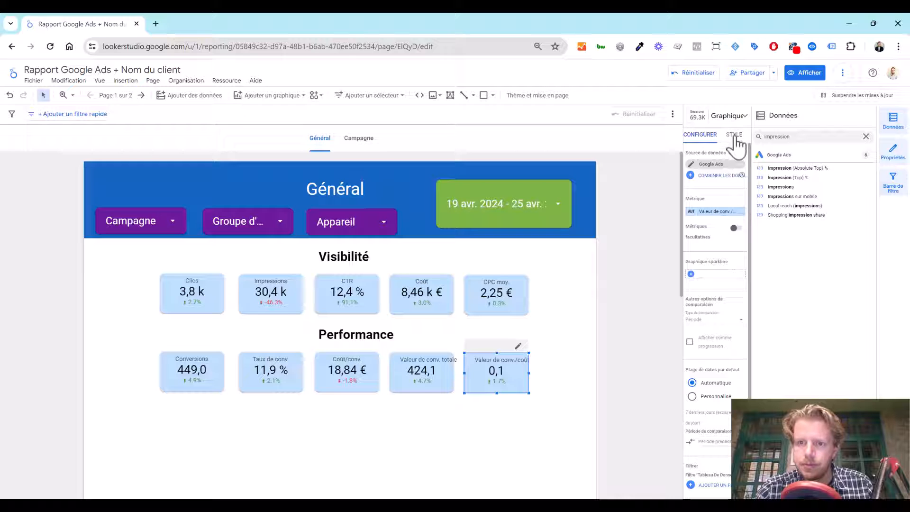
{"action": "left_click", "coordinate": [734, 134]}
{"action": "scroll", "coordinate": [722, 308], "scroll_direction": "down", "scroll_amount": 5}
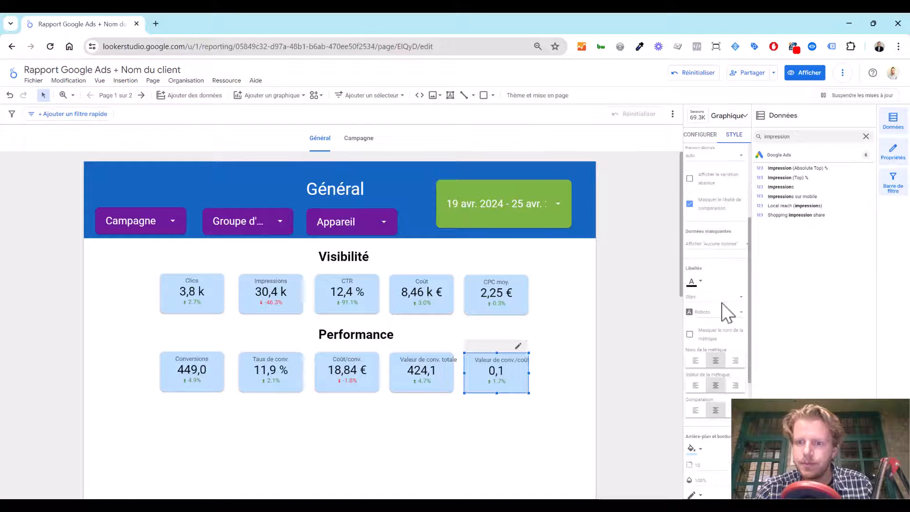
{"action": "scroll", "coordinate": [725, 308], "scroll_direction": "down", "scroll_amount": 5}
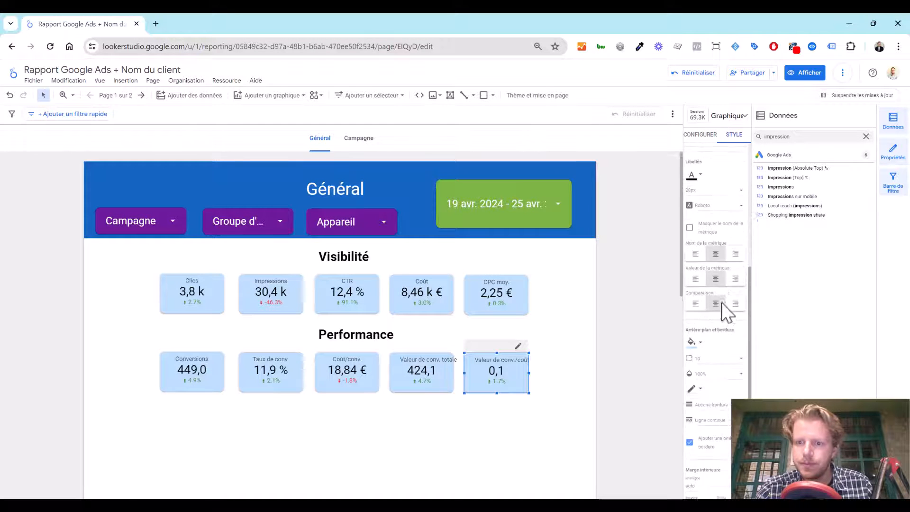
{"action": "left_click", "coordinate": [492, 466]}
Select both section titles with all ten scorecards and enlarge them together so the long metric names fit, keeping the rows centered
{"action": "left_click_drag", "start_coordinate": [452, 395], "coordinate": [167, 354]}
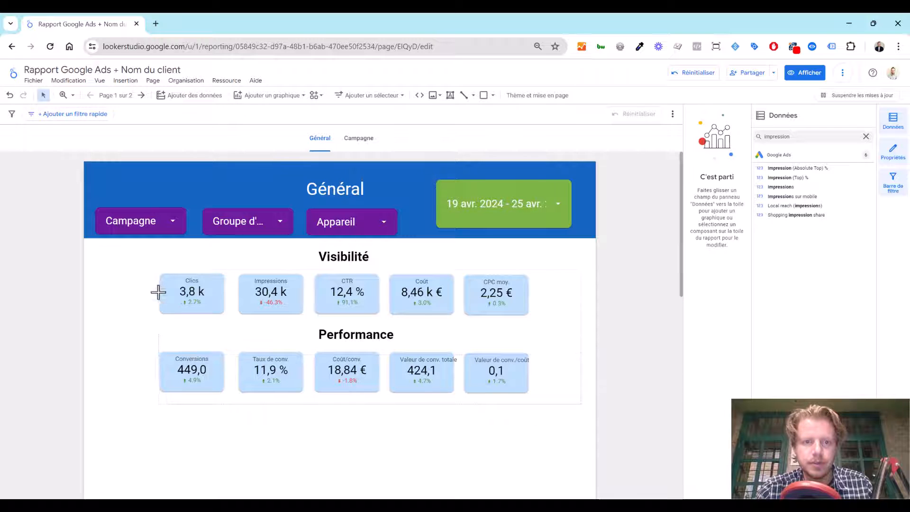
{"action": "left_click_drag", "start_coordinate": [149, 255], "coordinate": [147, 256]}
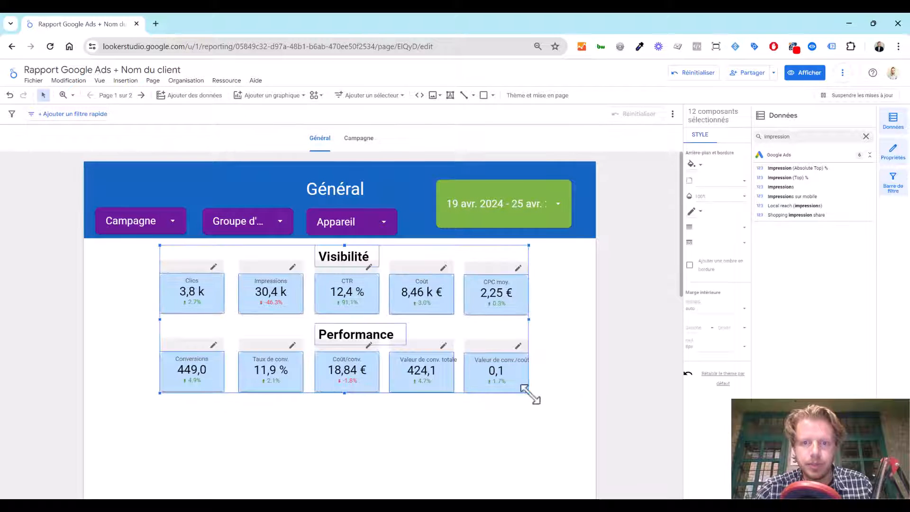
{"action": "mouse_move", "coordinate": [529, 393]}
{"action": "left_mouse_down"}
{"action": "mouse_move", "coordinate": [560, 405]}
{"action": "mouse_move", "coordinate": [529, 396]}
{"action": "mouse_move", "coordinate": [534, 401]}
{"action": "left_mouse_up"}
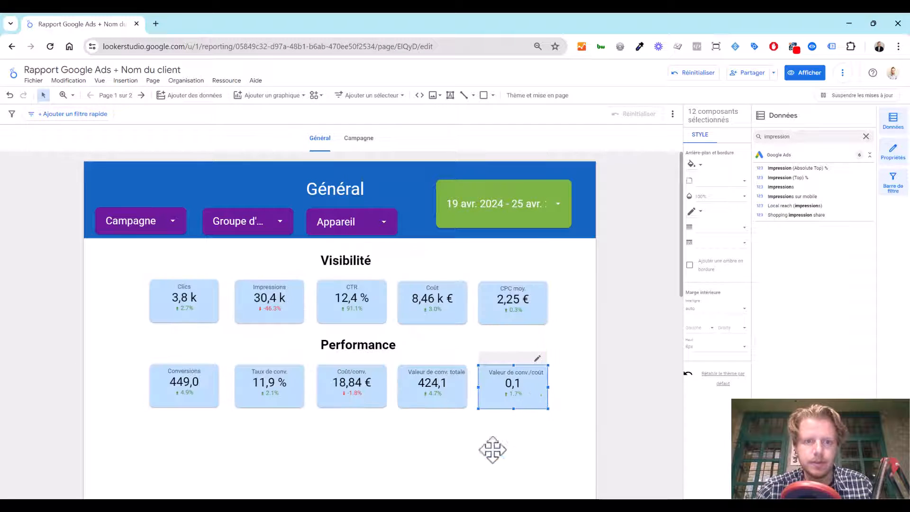
{"action": "left_click", "coordinate": [583, 365]}
Add a stacked combo chart (Graphique combiné empilé) below the Performance scorecards, near the page's left edge
{"action": "scroll", "coordinate": [577, 367], "scroll_direction": "down", "scroll_amount": 2}
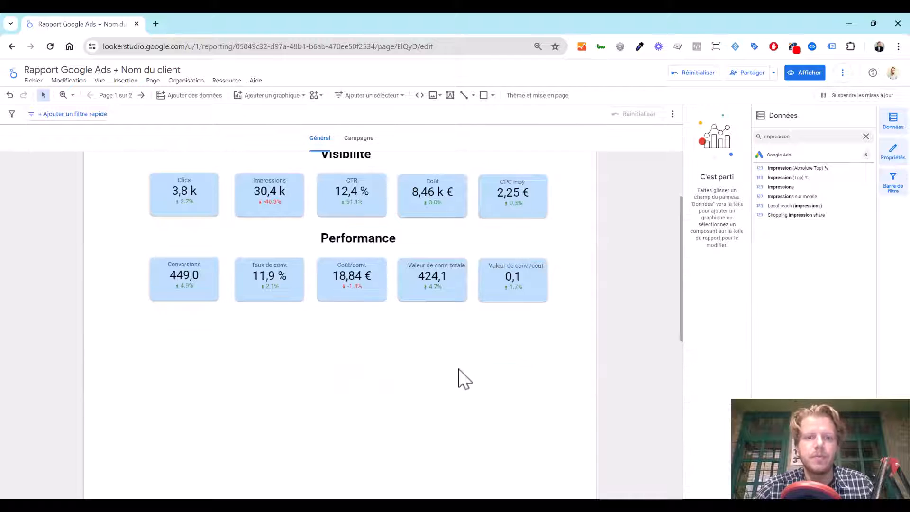
{"action": "scroll", "coordinate": [457, 379], "scroll_direction": "down", "scroll_amount": 4}
{"action": "scroll", "coordinate": [458, 379], "scroll_direction": "up", "scroll_amount": 6}
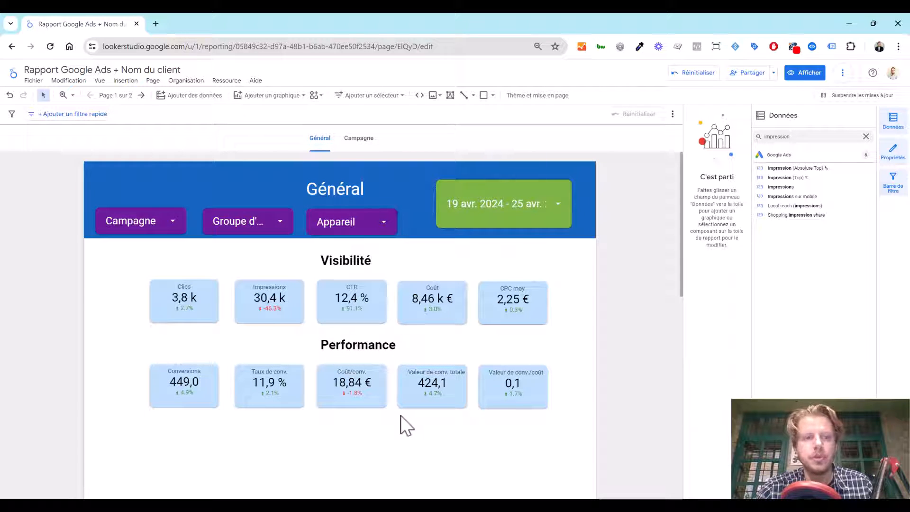
{"action": "scroll", "coordinate": [399, 414], "scroll_direction": "down", "scroll_amount": 2}
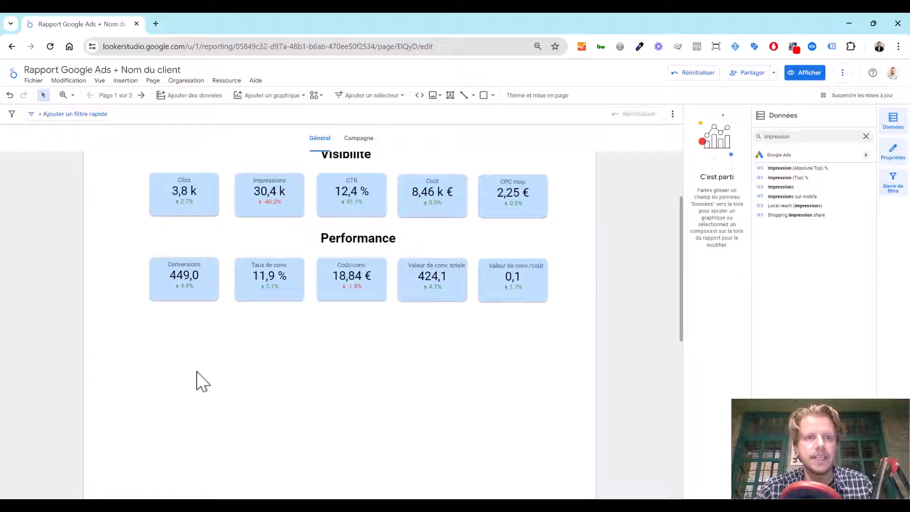
{"action": "left_click", "coordinate": [292, 98]}
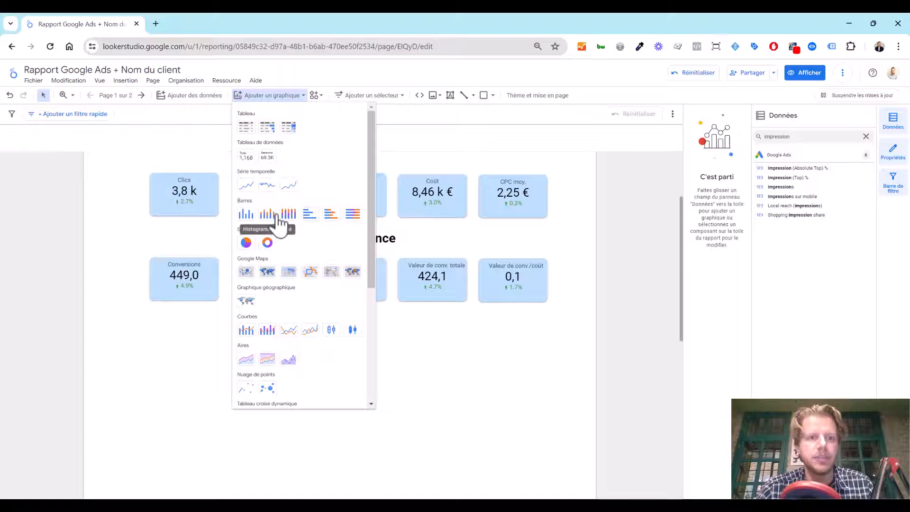
{"action": "scroll", "coordinate": [264, 240], "scroll_direction": "down", "scroll_amount": 1}
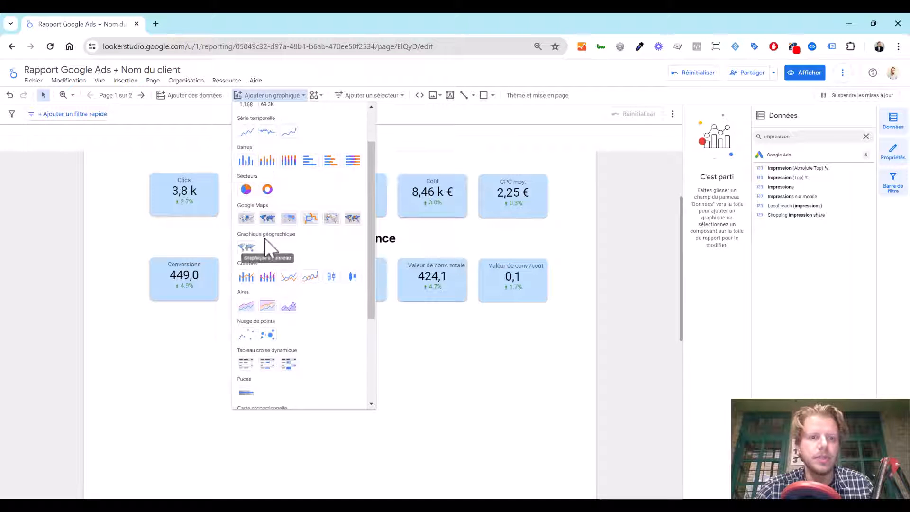
{"action": "scroll", "coordinate": [266, 272], "scroll_direction": "down", "scroll_amount": 1}
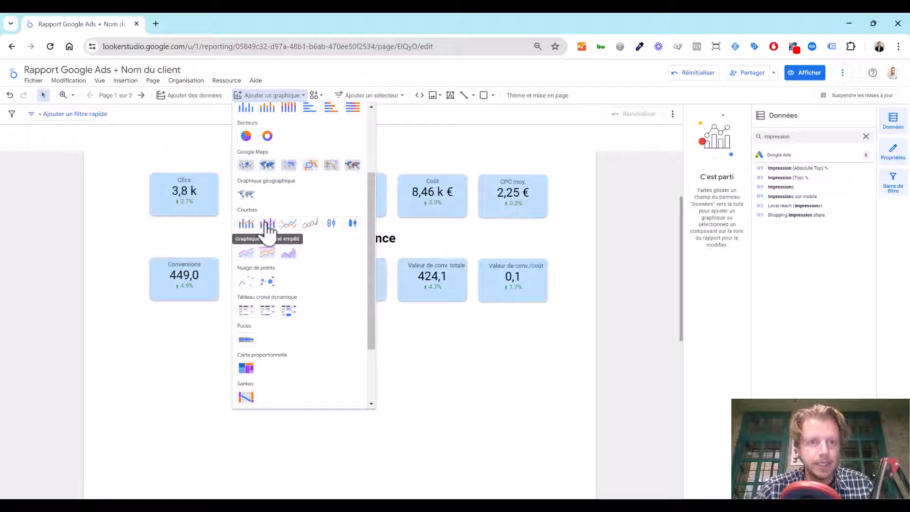
{"action": "left_click", "coordinate": [268, 223]}
{"action": "left_click", "coordinate": [108, 331]}
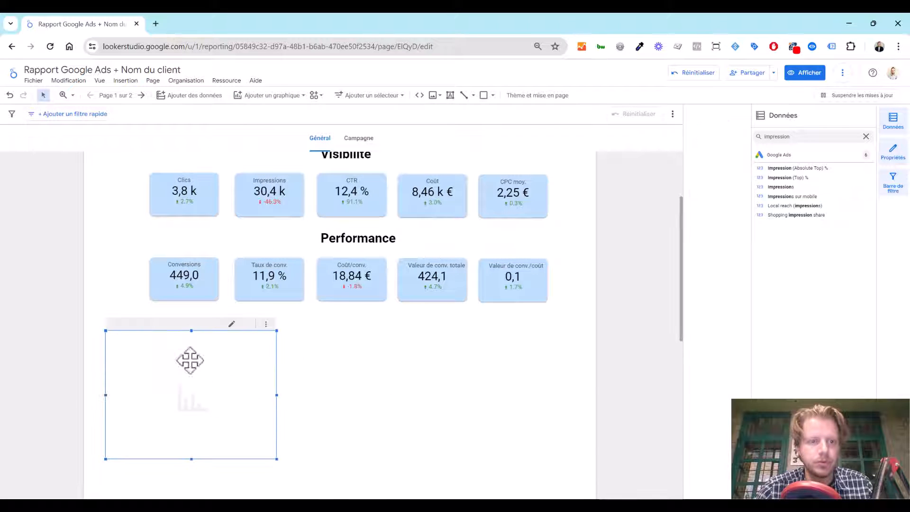
Search the data fields for "mois" and replace the combo chart's Campagne dimension with Mois
{"action": "scroll", "coordinate": [353, 348], "scroll_direction": "down", "scroll_amount": 2}
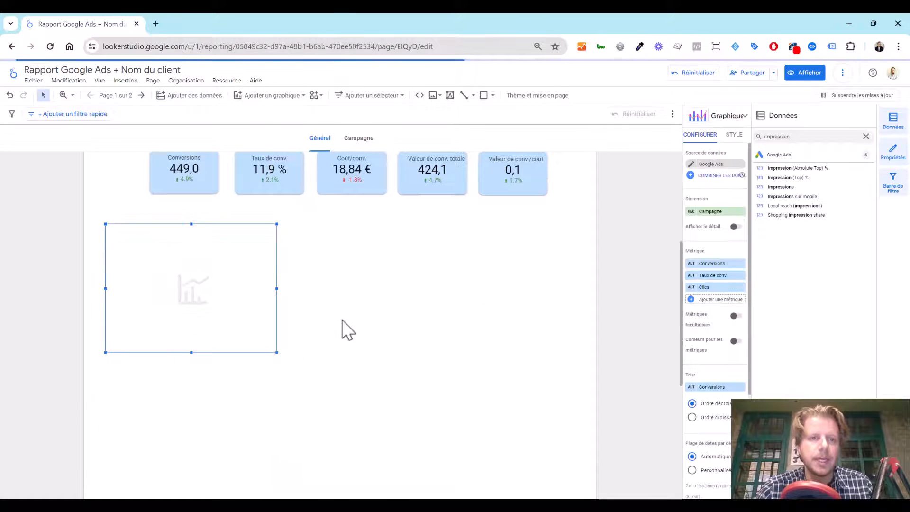
{"action": "scroll", "coordinate": [348, 332], "scroll_direction": "up", "scroll_amount": 2}
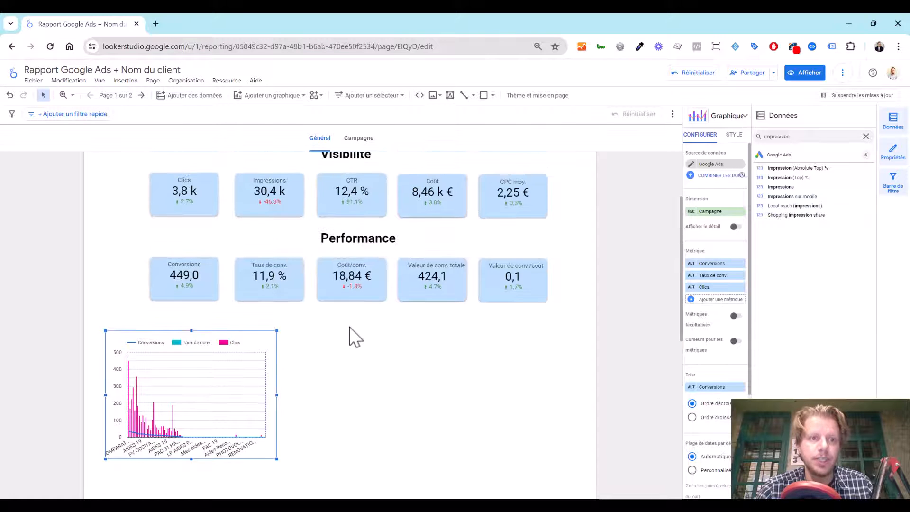
{"action": "scroll", "coordinate": [355, 339], "scroll_direction": "down", "scroll_amount": 1}
{"action": "scroll", "coordinate": [357, 346], "scroll_direction": "up", "scroll_amount": 1}
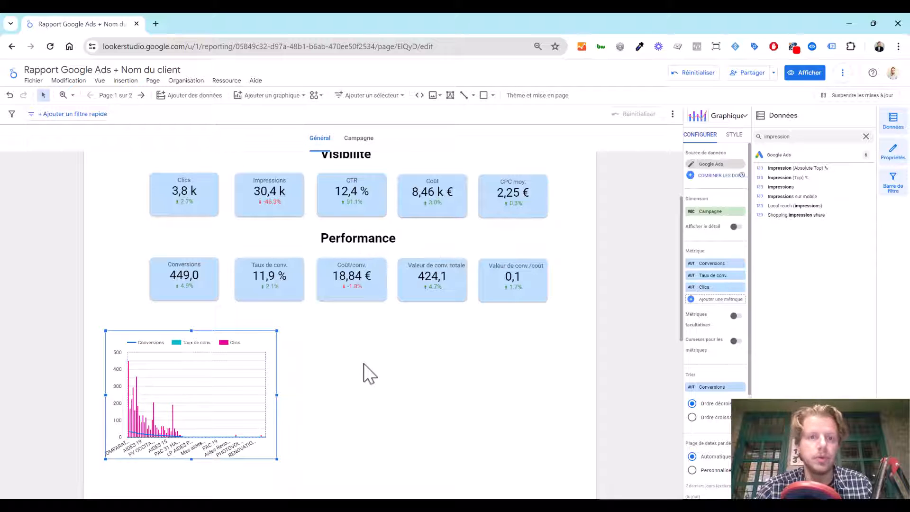
{"action": "scroll", "coordinate": [365, 364], "scroll_direction": "down", "scroll_amount": 1}
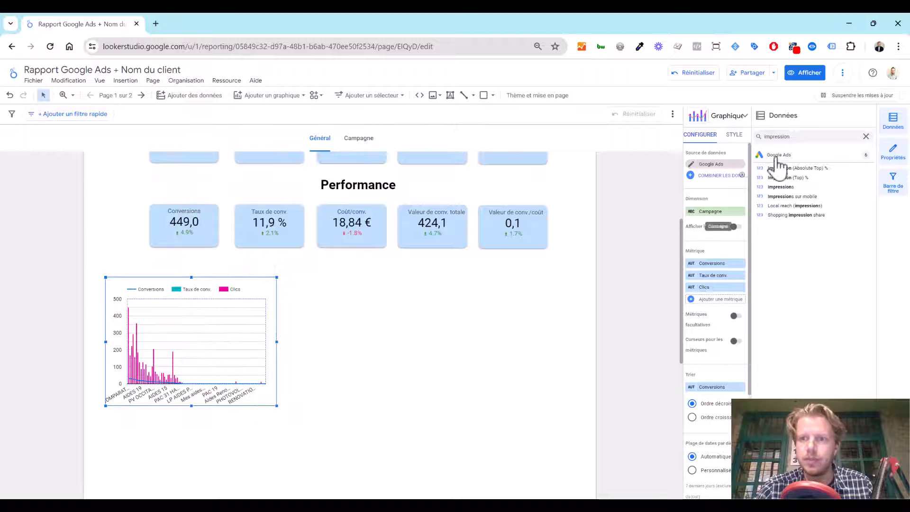
{"action": "double_click", "coordinate": [784, 137]}
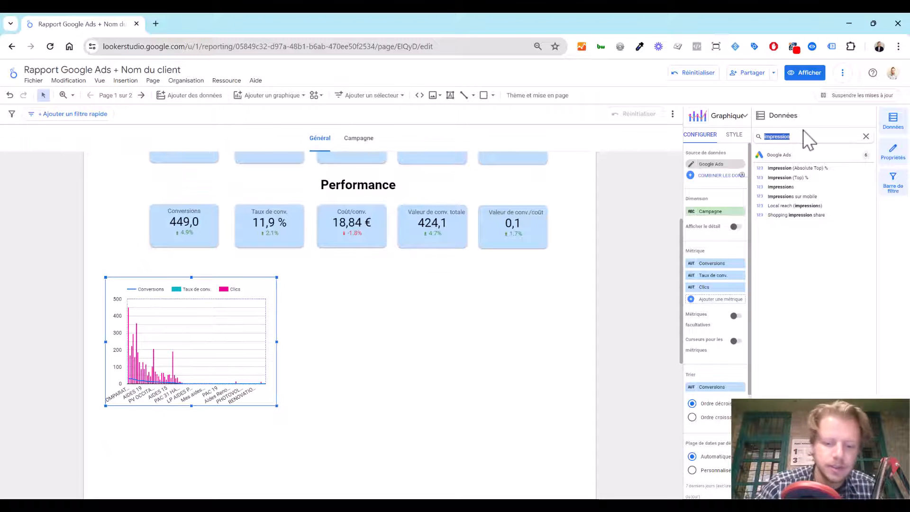
{"action": "type", "text": "mois"}
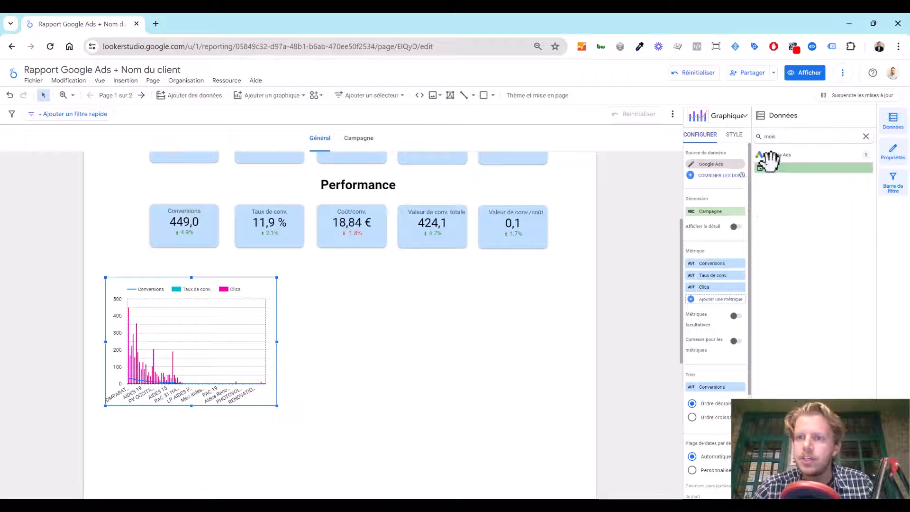
{"action": "left_click_drag", "start_coordinate": [768, 164], "coordinate": [712, 214]}
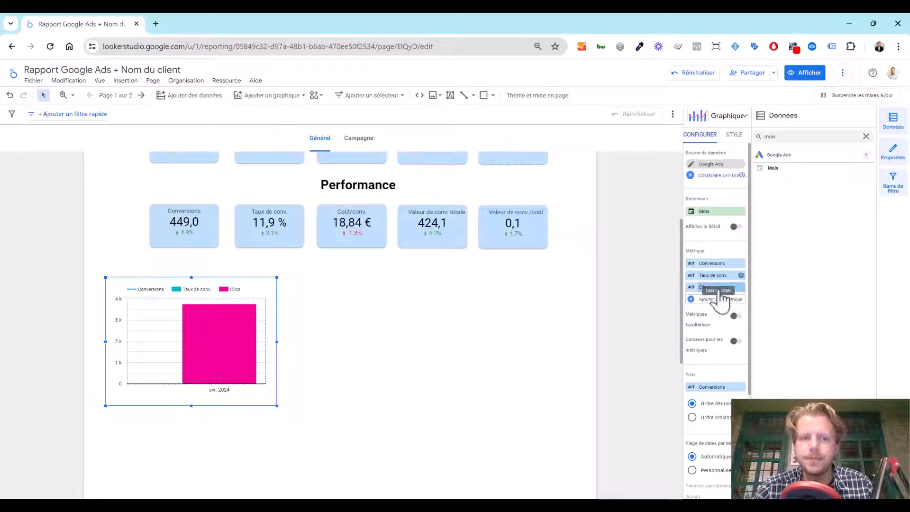
Change the combo chart's first metric to Clics and its second metric to Impressions
{"action": "left_click", "coordinate": [716, 264]}
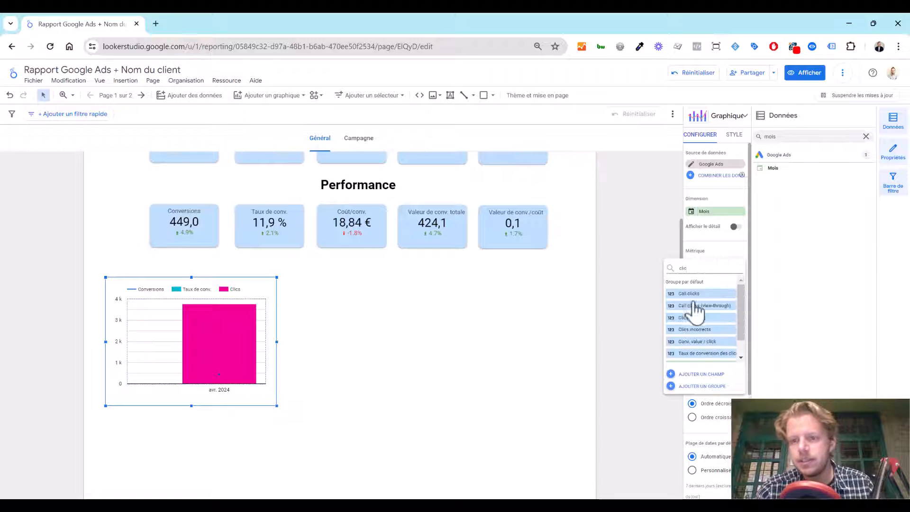
{"action": "left_click", "coordinate": [686, 318]}
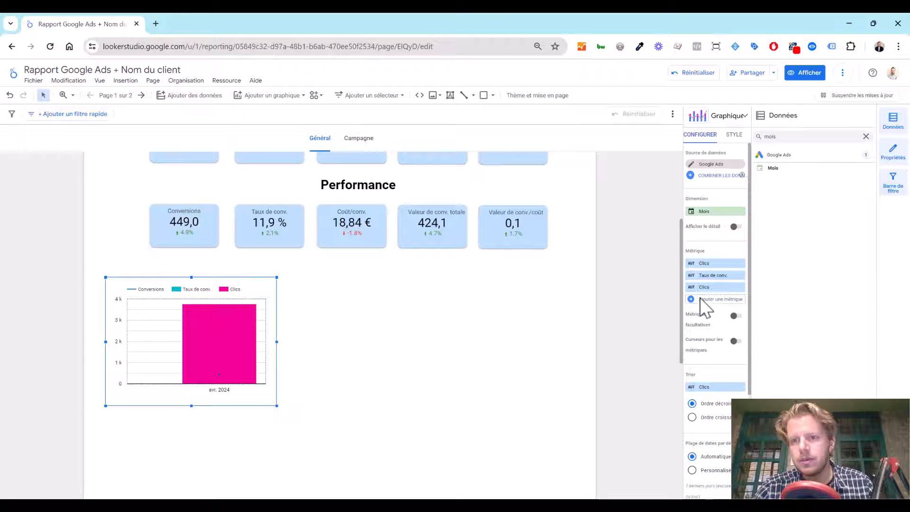
{"action": "left_click", "coordinate": [711, 277]}
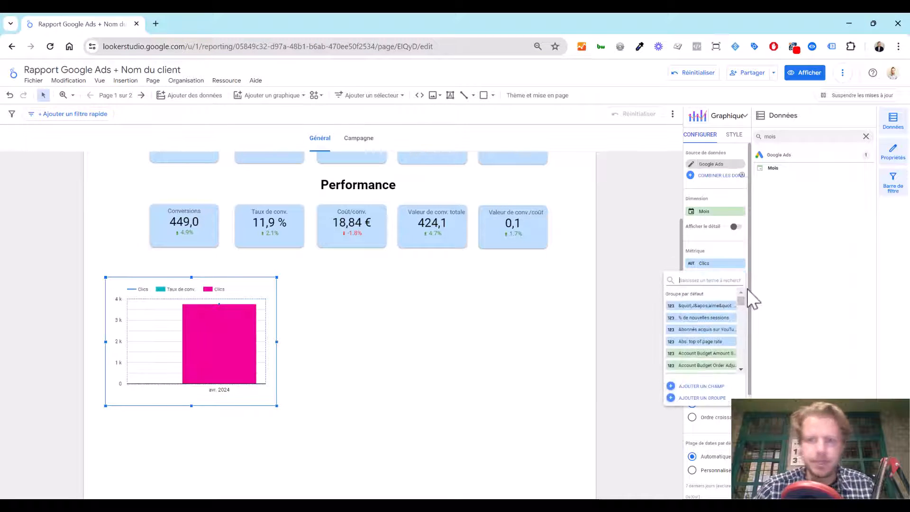
{"action": "type", "text": "Impr"}
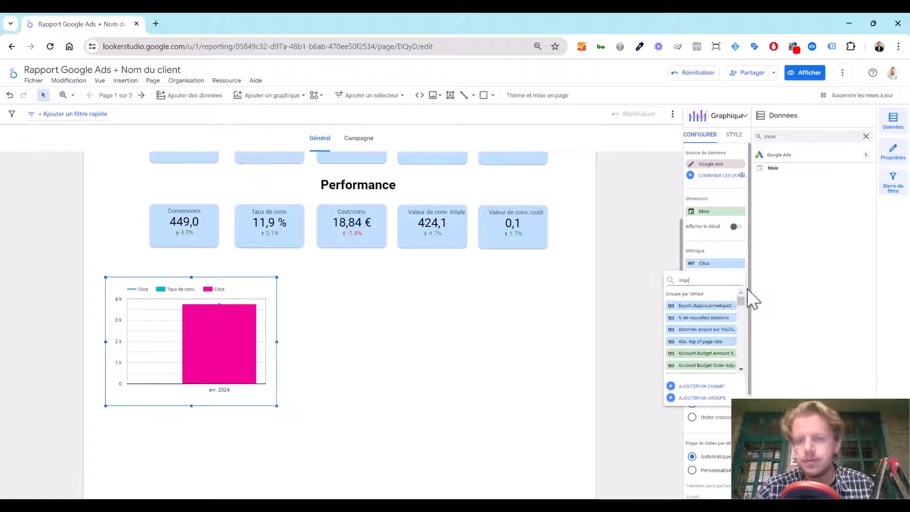
{"action": "type", "text": "es"}
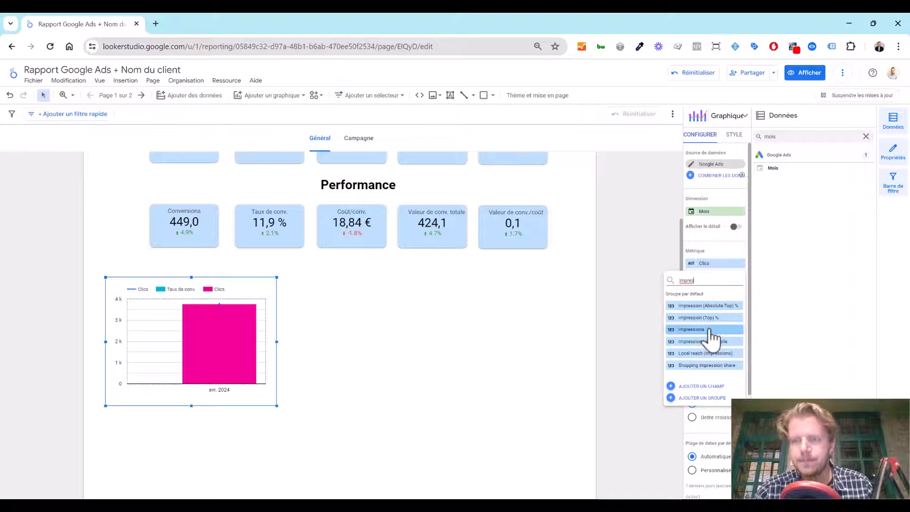
{"action": "left_click", "coordinate": [710, 330]}
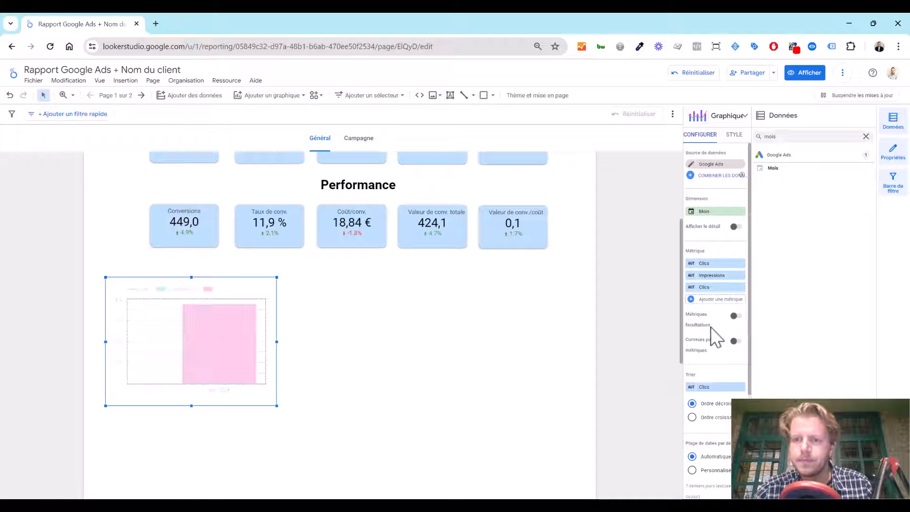
Replace the combo chart's third metric, the duplicate Clics, with CTR
{"action": "left_click", "coordinate": [717, 287]}
{"action": "type", "text": "c"}
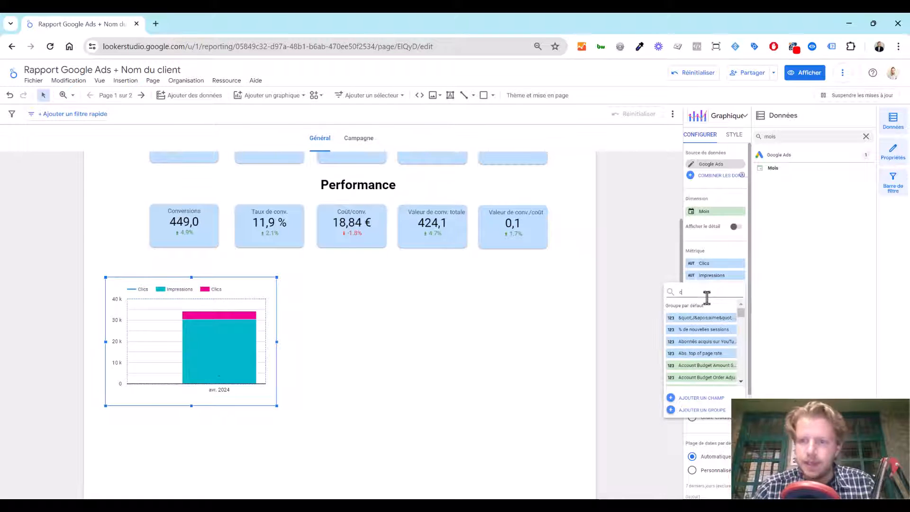
{"action": "type", "text": "tr"}
{"action": "left_click", "coordinate": [704, 319]}
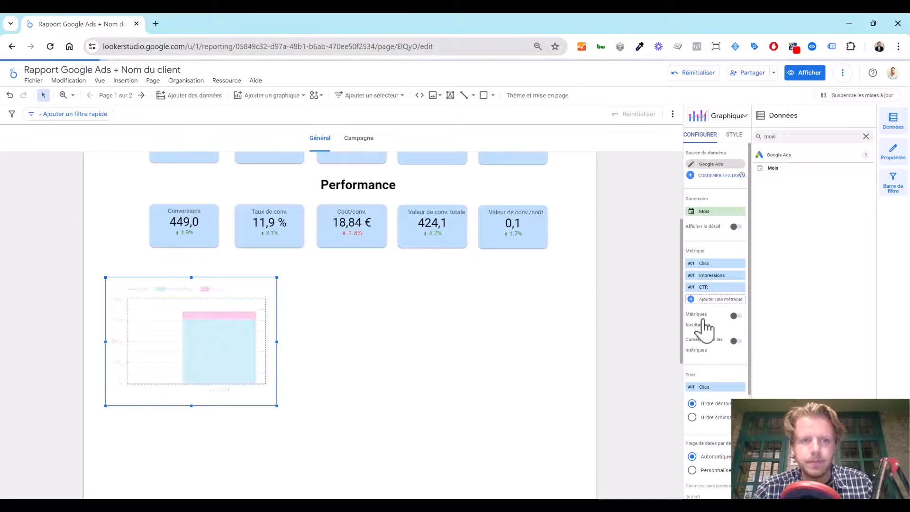
Set the header's date range control to the preset Le trimestre dernier and apply it
{"action": "scroll", "coordinate": [509, 340], "scroll_direction": "up", "scroll_amount": 3}
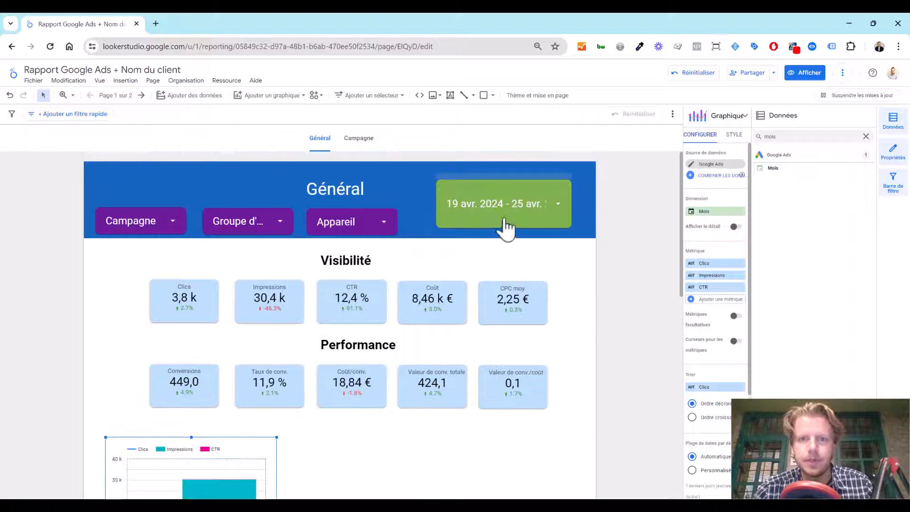
{"action": "left_click", "coordinate": [534, 214]}
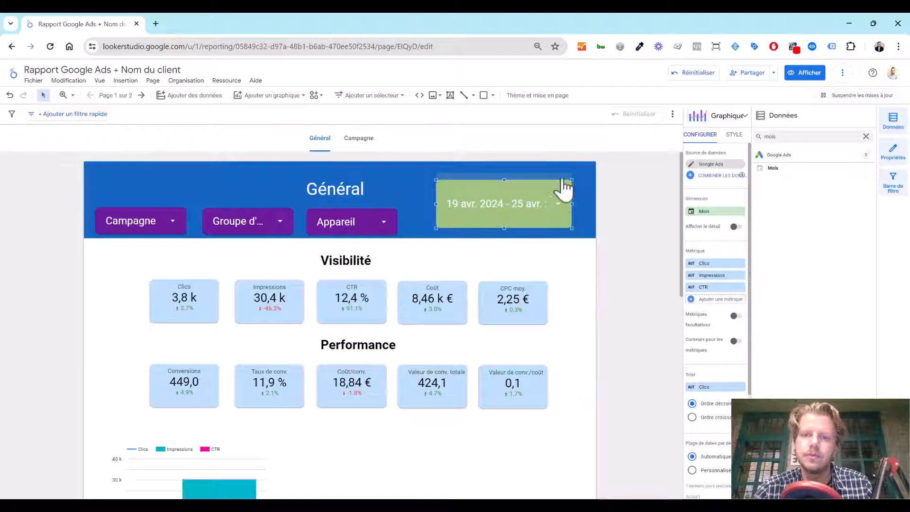
{"action": "left_click", "coordinate": [386, 46]}
{"action": "left_click", "coordinate": [482, 181]}
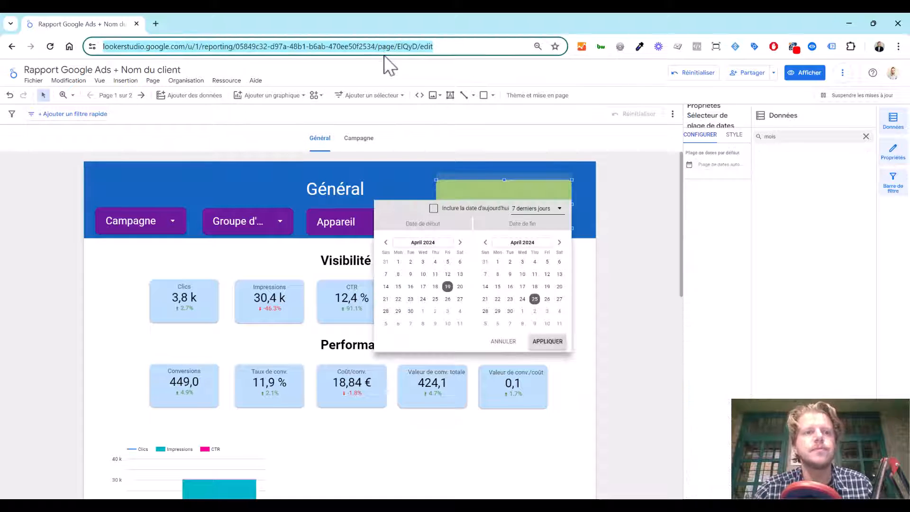
{"action": "left_click", "coordinate": [531, 211]}
{"action": "left_click", "coordinate": [532, 212]}
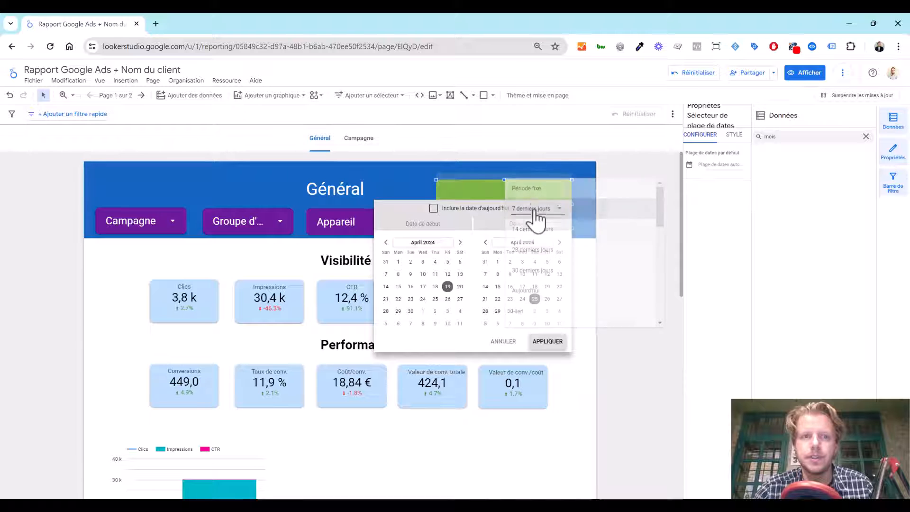
{"action": "left_click", "coordinate": [534, 217]}
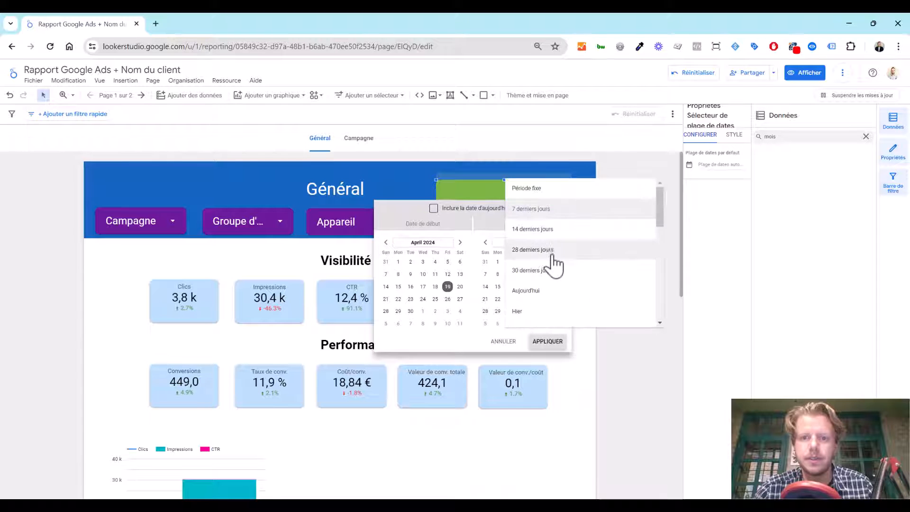
{"action": "scroll", "coordinate": [550, 265], "scroll_direction": "down", "scroll_amount": 1}
{"action": "scroll", "coordinate": [551, 267], "scroll_direction": "down", "scroll_amount": 5}
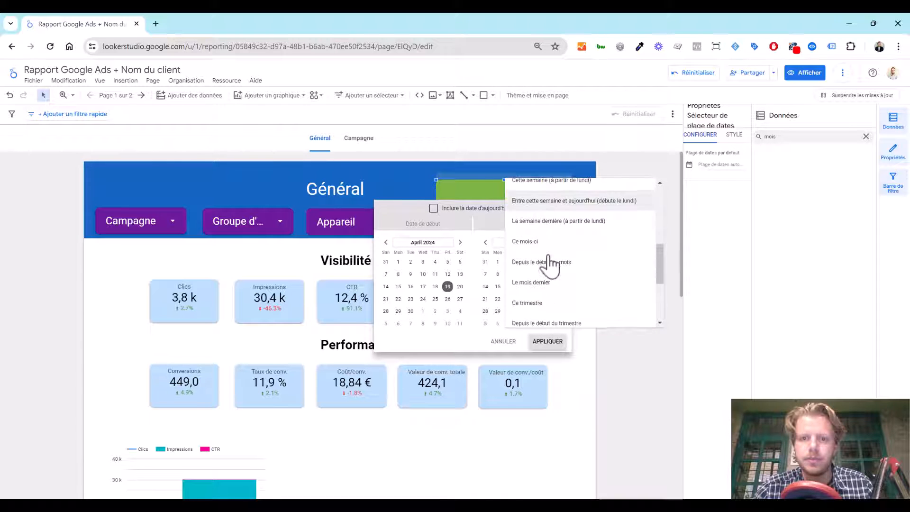
{"action": "scroll", "coordinate": [550, 265], "scroll_direction": "down", "scroll_amount": 4}
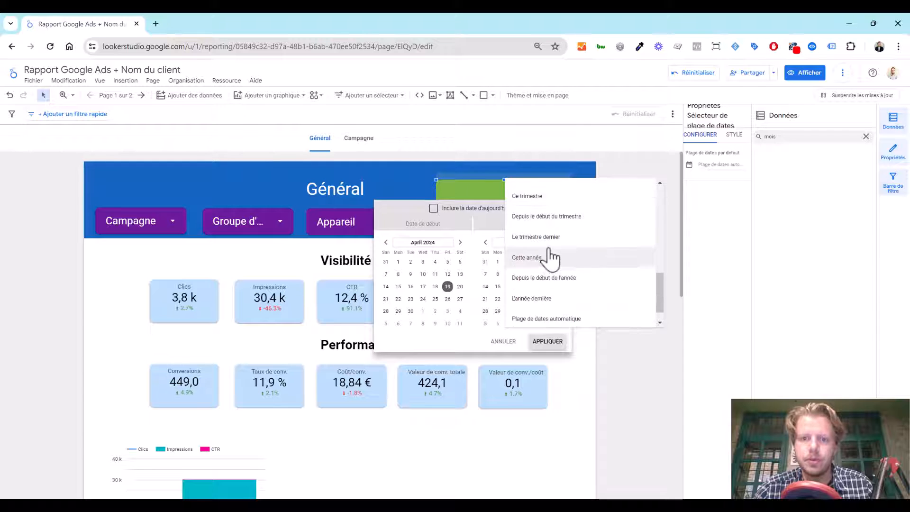
{"action": "left_click", "coordinate": [550, 250]}
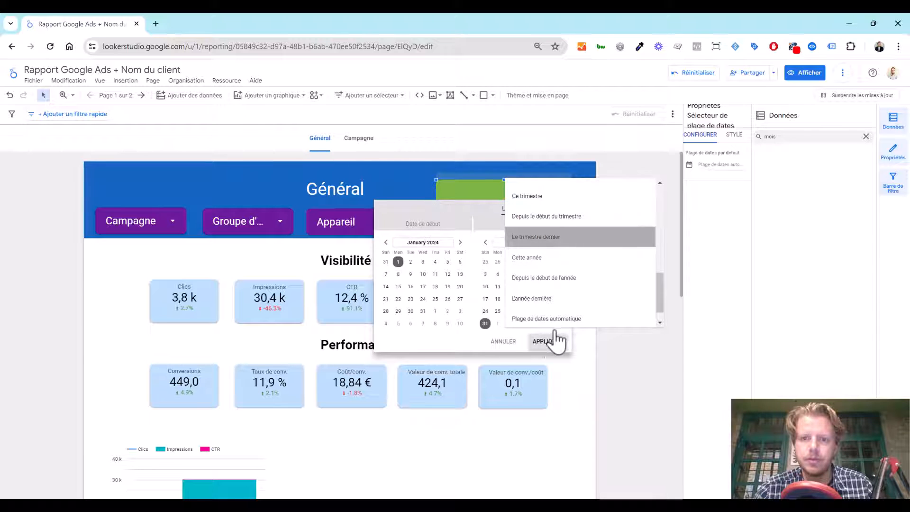
{"action": "left_click", "coordinate": [553, 345]}
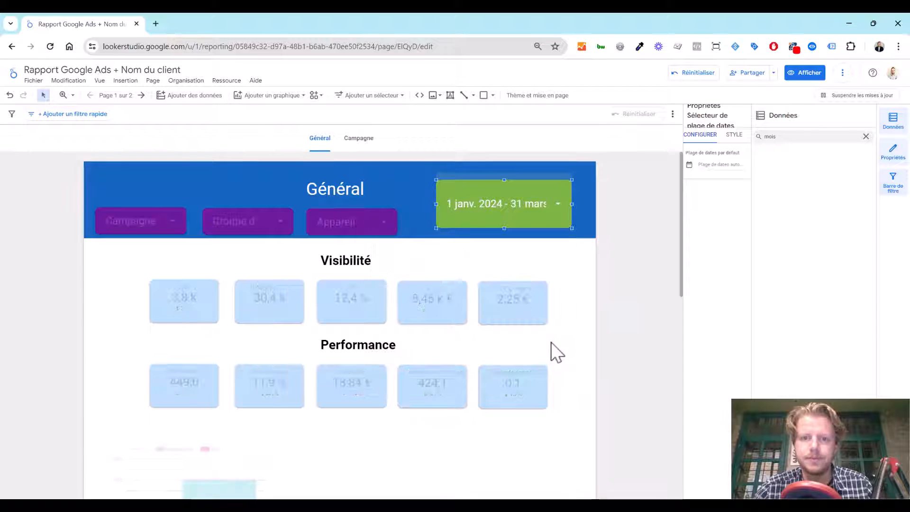
Sort the combo chart by Mois in ascending order (Ordre croissant)
{"action": "scroll", "coordinate": [552, 349], "scroll_direction": "down", "scroll_amount": 5}
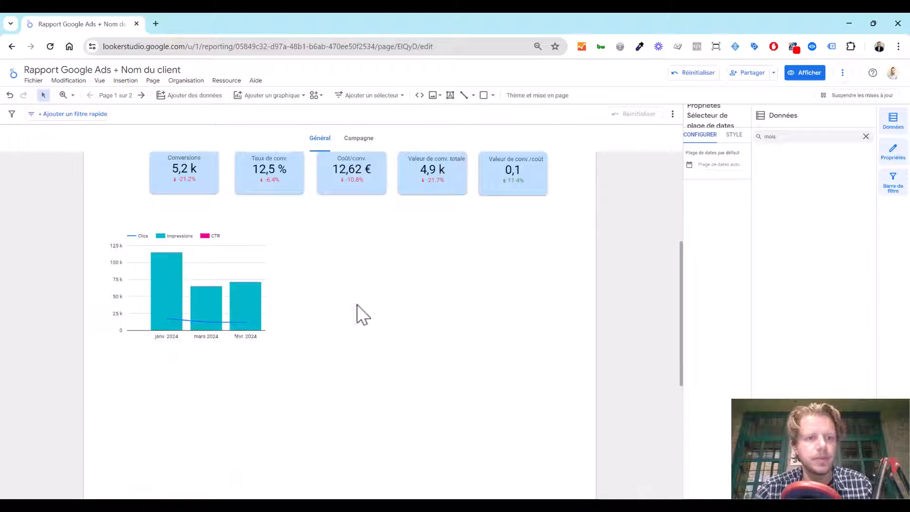
{"action": "left_click", "coordinate": [256, 242]}
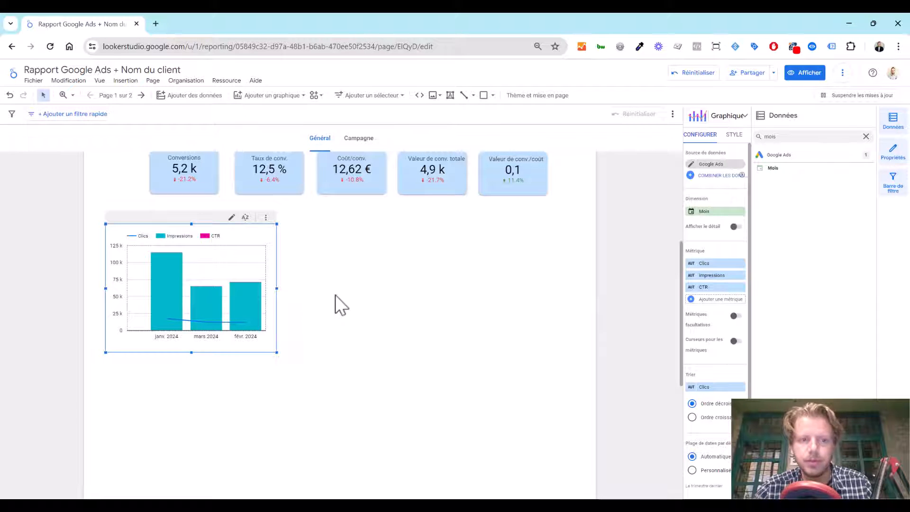
{"action": "scroll", "coordinate": [695, 311], "scroll_direction": "down", "scroll_amount": 1}
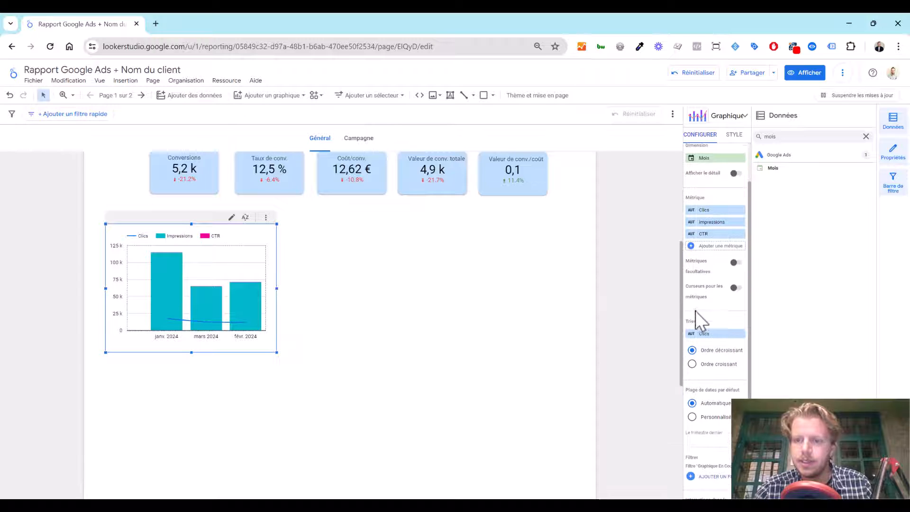
{"action": "left_click", "coordinate": [713, 334]}
{"action": "left_click", "coordinate": [706, 367]}
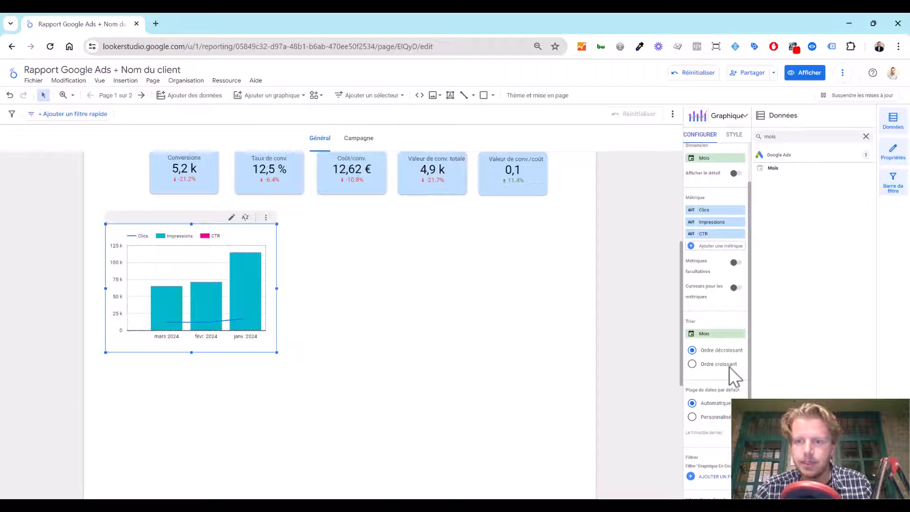
{"action": "left_click", "coordinate": [726, 364]}
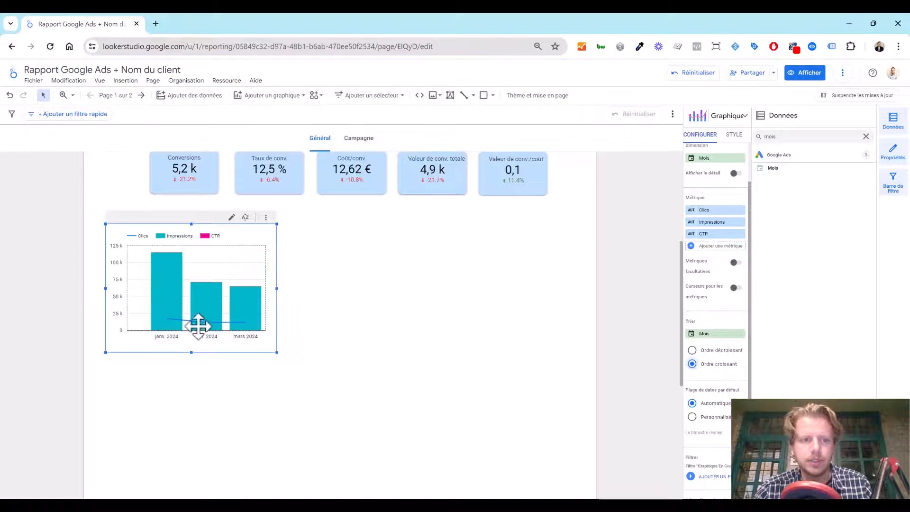
Display the combo chart's series 1 (Clics) as bars, with data labels and compact numbers enabled
{"action": "right_click", "coordinate": [732, 141]}
{"action": "left_click", "coordinate": [736, 139]}
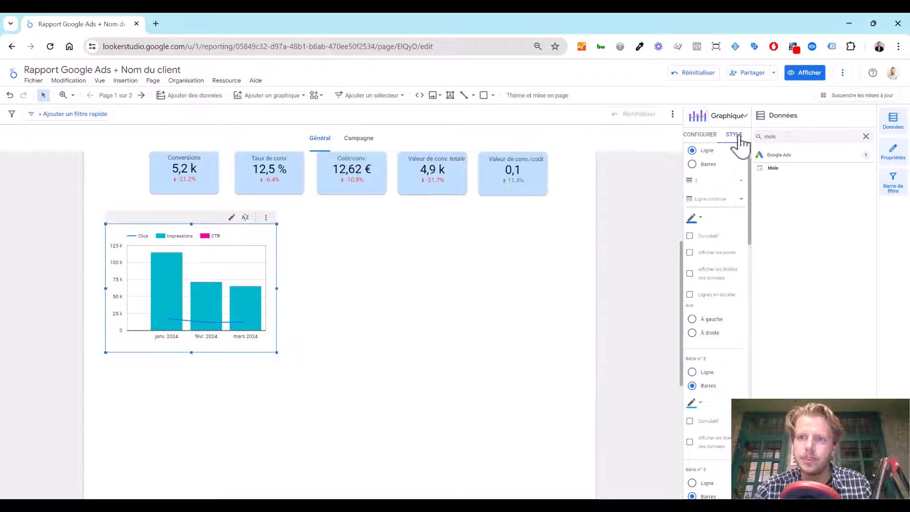
{"action": "scroll", "coordinate": [710, 255], "scroll_direction": "up", "scroll_amount": 2}
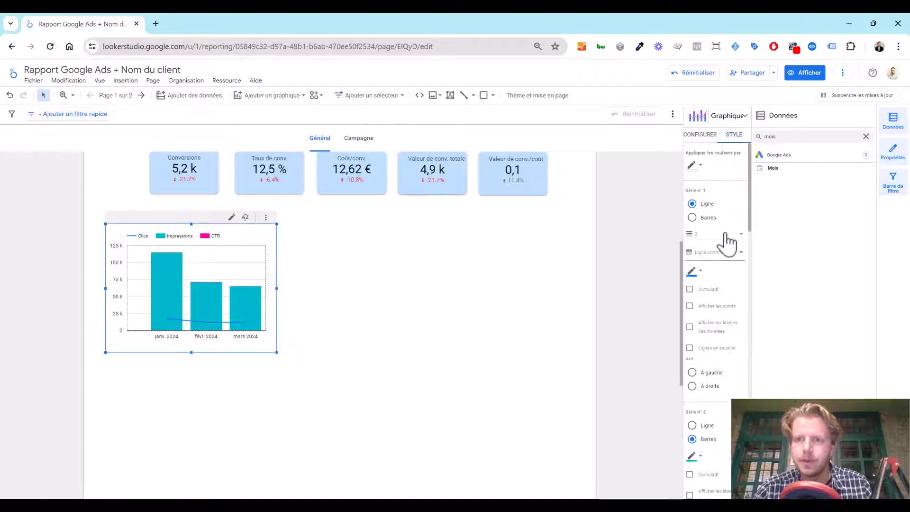
{"action": "left_click", "coordinate": [692, 218]}
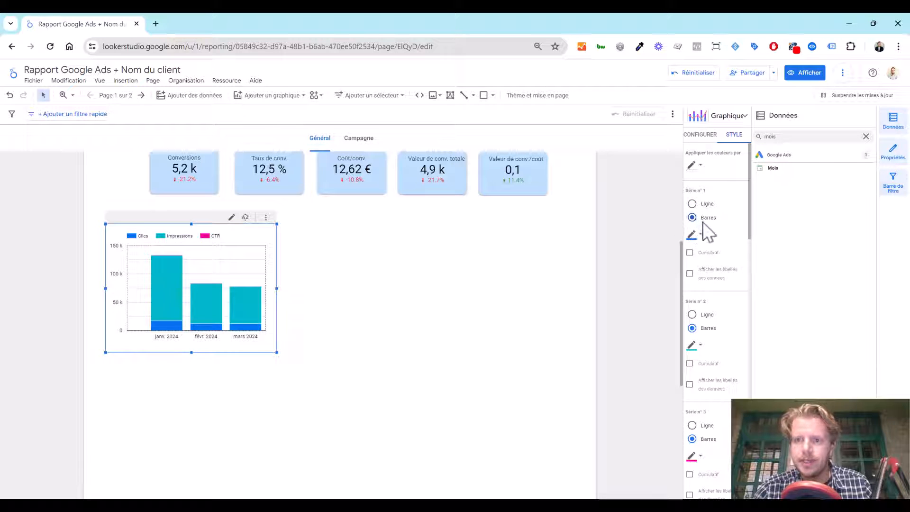
{"action": "left_click", "coordinate": [689, 273]}
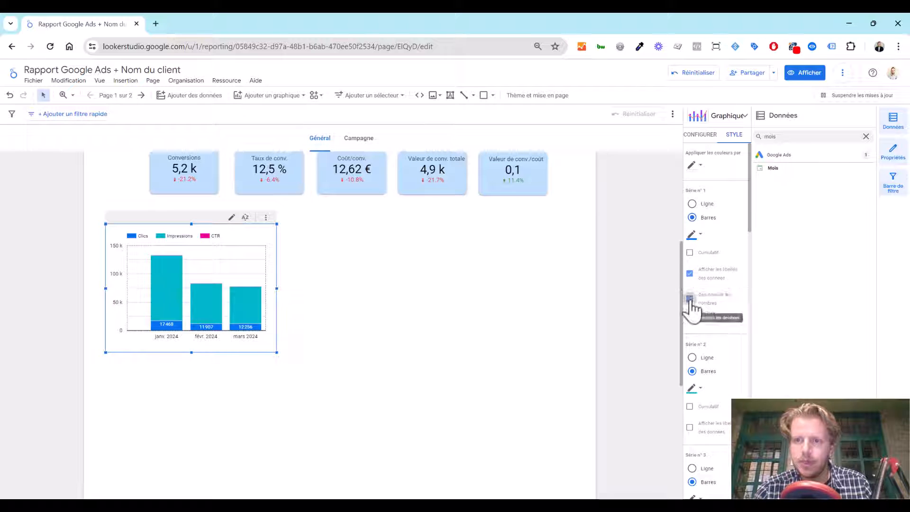
{"action": "left_click", "coordinate": [689, 299]}
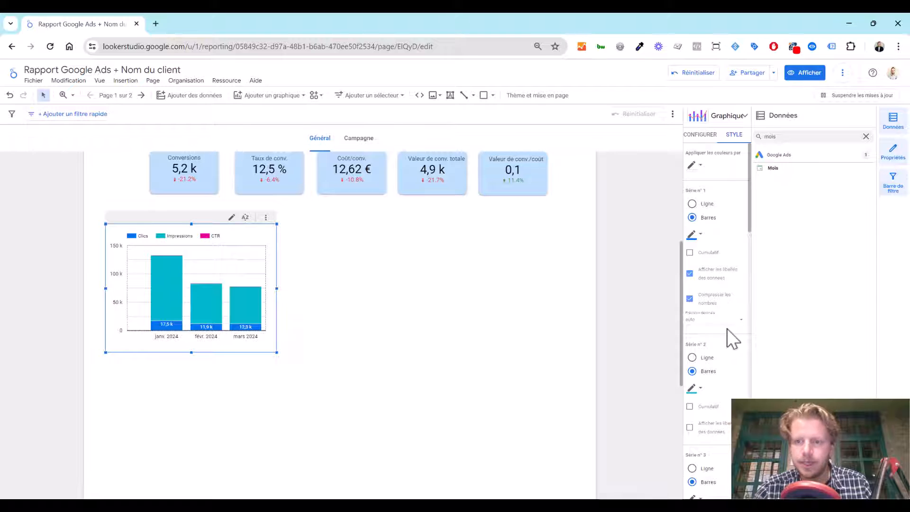
Show data labels with compact numbers on the combo chart's series 2 (Impressions)
{"action": "scroll", "coordinate": [713, 322], "scroll_direction": "down", "scroll_amount": 1}
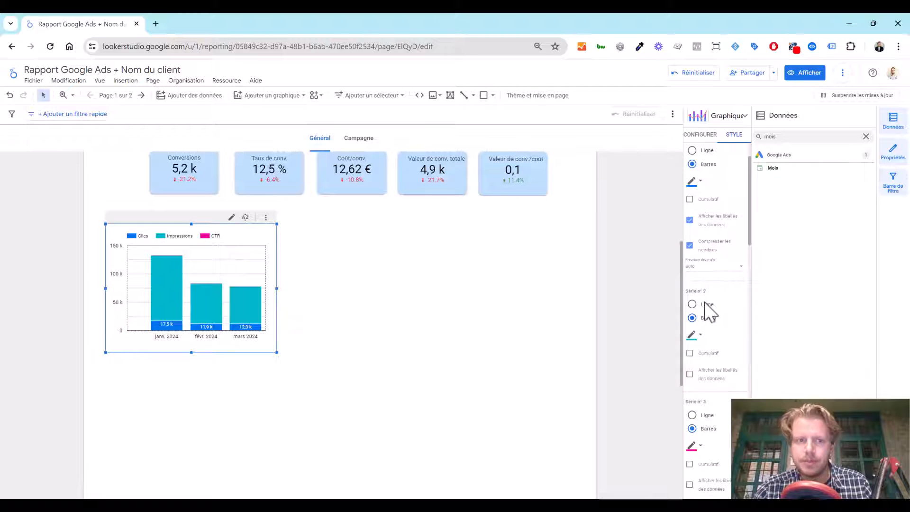
{"action": "scroll", "coordinate": [703, 318], "scroll_direction": "down", "scroll_amount": 1}
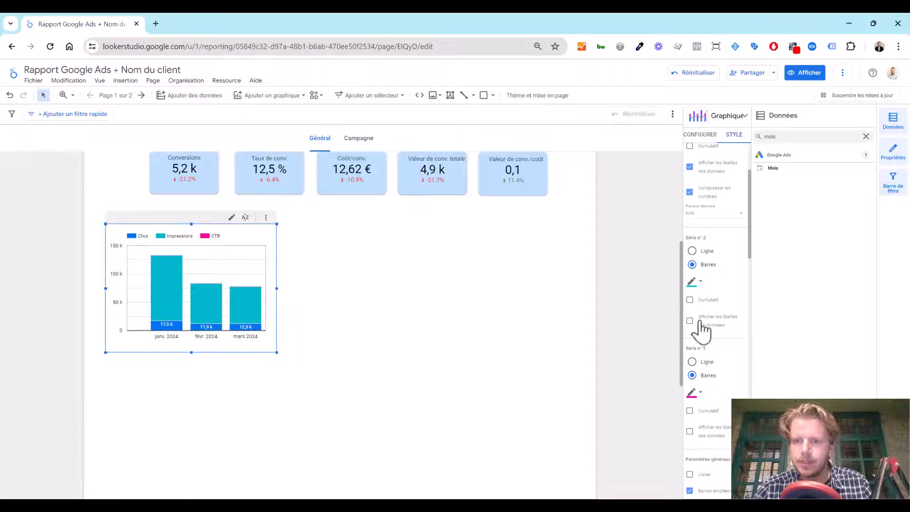
{"action": "left_click", "coordinate": [689, 321]}
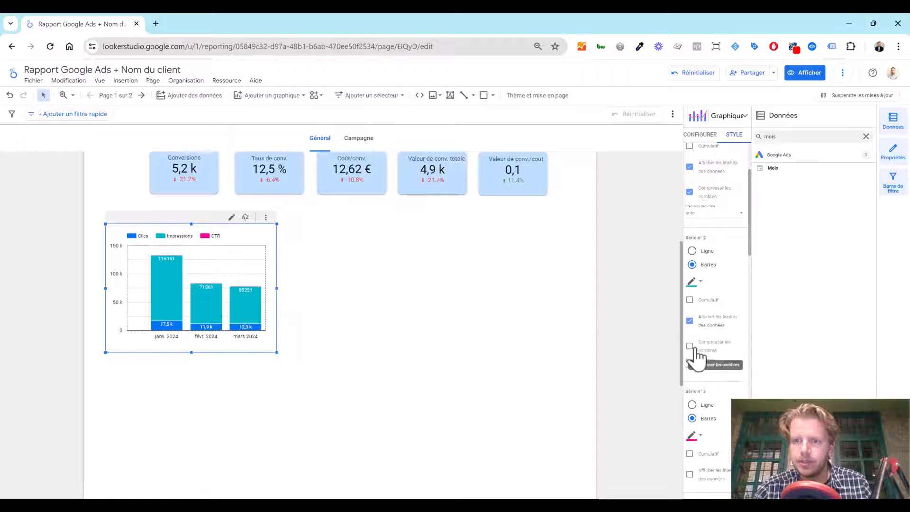
{"action": "left_click", "coordinate": [689, 346]}
Display series 3 (CTR) as a line with points and data labels, plotted on the right axis
{"action": "scroll", "coordinate": [721, 346], "scroll_direction": "down", "scroll_amount": 2}
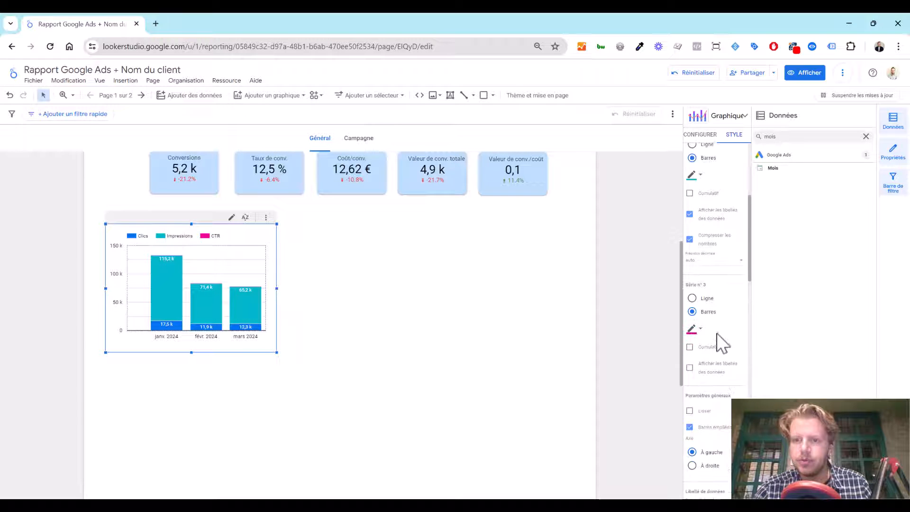
{"action": "left_click", "coordinate": [692, 298]}
{"action": "scroll", "coordinate": [713, 312], "scroll_direction": "down", "scroll_amount": 1}
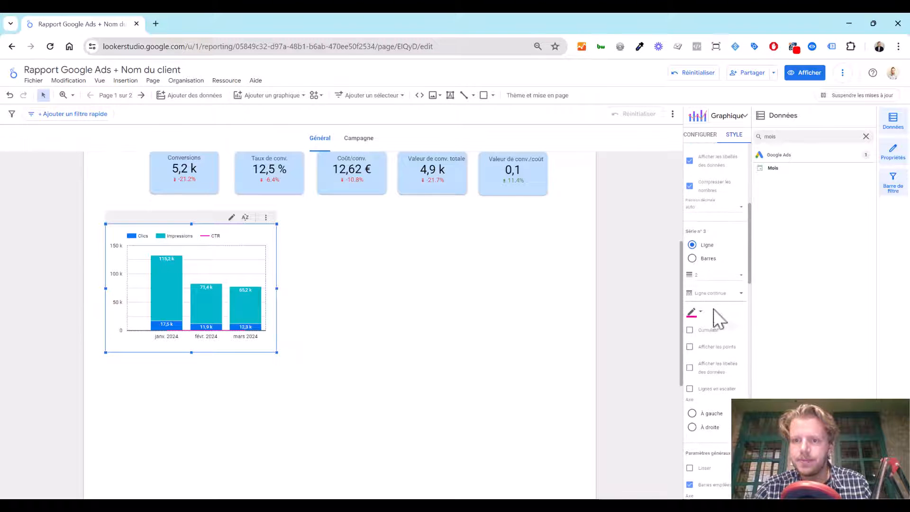
{"action": "scroll", "coordinate": [719, 340], "scroll_direction": "down", "scroll_amount": 2}
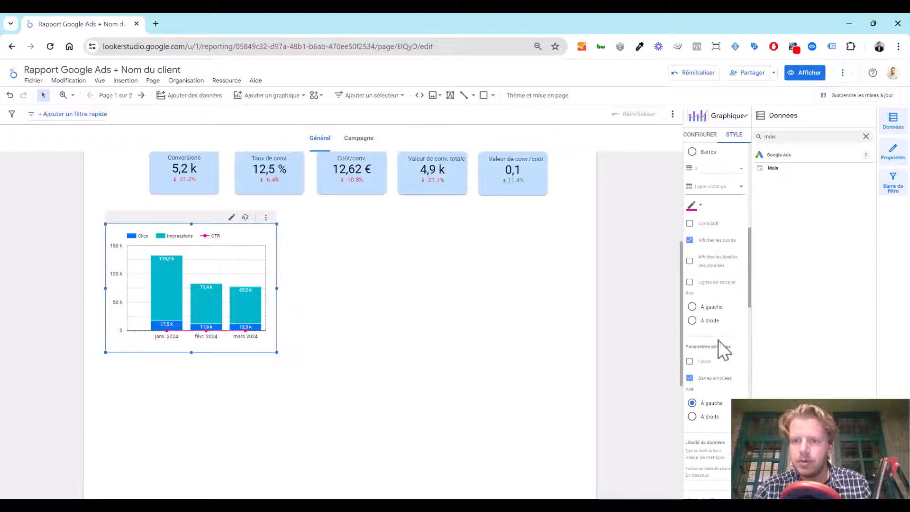
{"action": "left_click", "coordinate": [690, 261]}
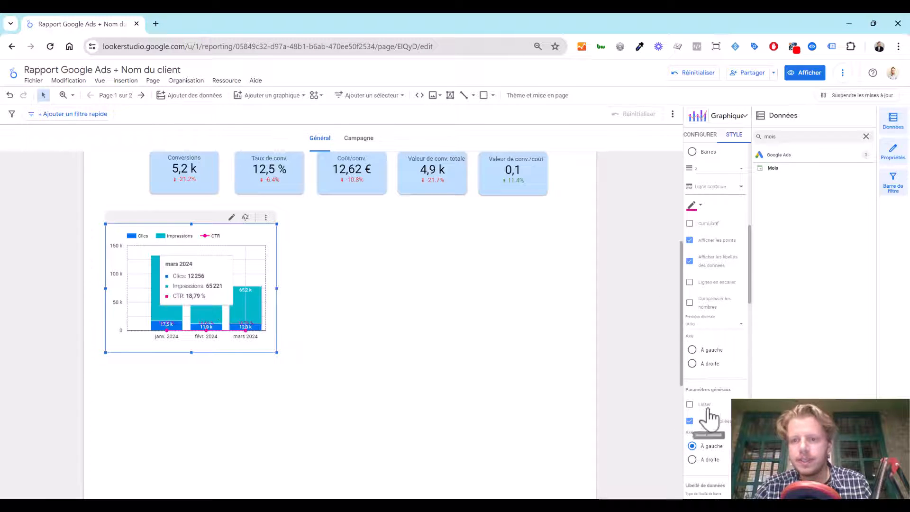
{"action": "left_click", "coordinate": [692, 364]}
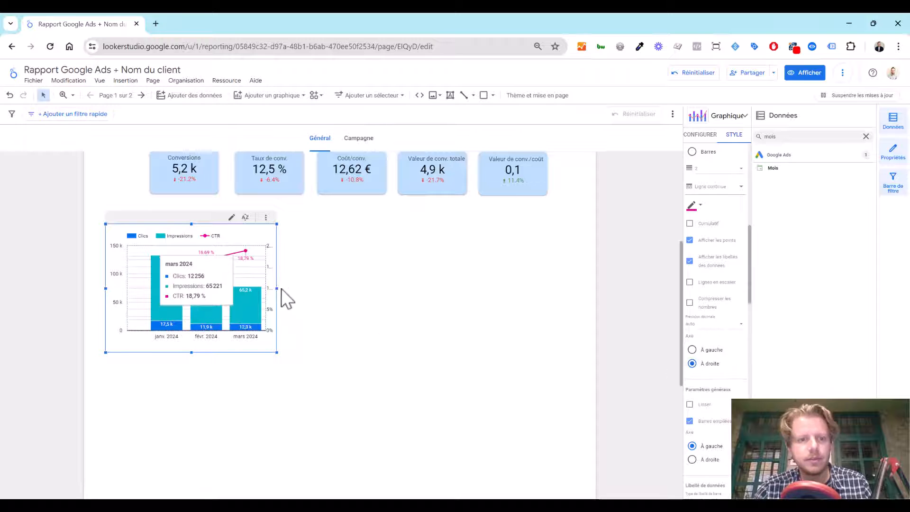
Widen the combo chart so its labels are readable, and shift it close to the page's left edge
{"action": "left_click_drag", "start_coordinate": [281, 288], "coordinate": [321, 288]}
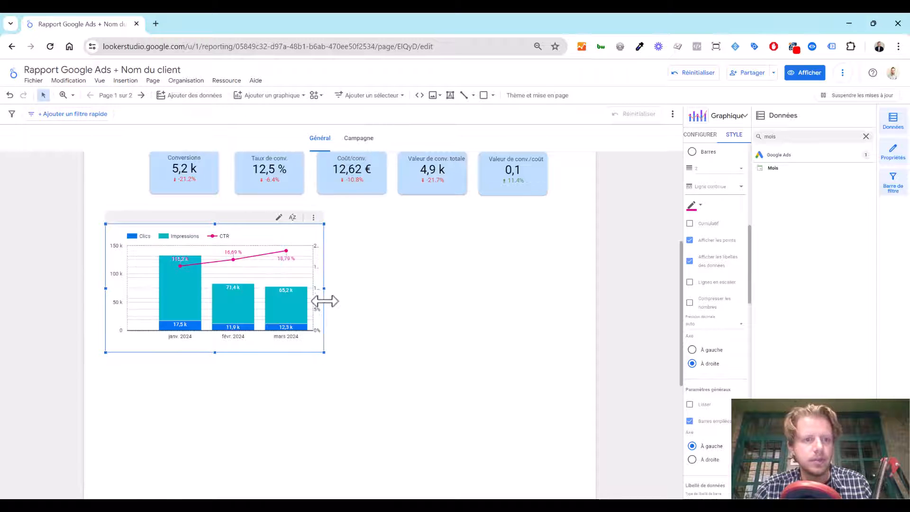
{"action": "left_click_drag", "start_coordinate": [310, 246], "coordinate": [290, 247]}
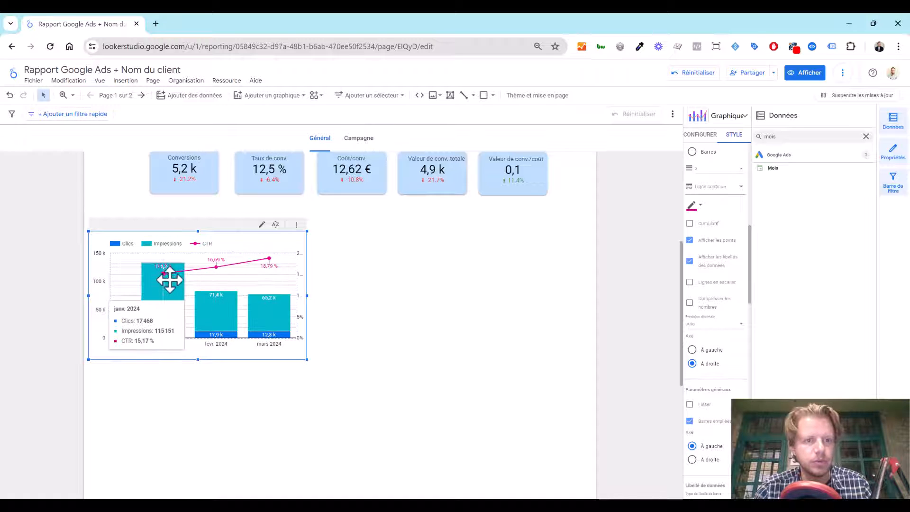
{"action": "left_click", "coordinate": [396, 345]}
{"action": "left_click_drag", "start_coordinate": [298, 244], "coordinate": [297, 239]}
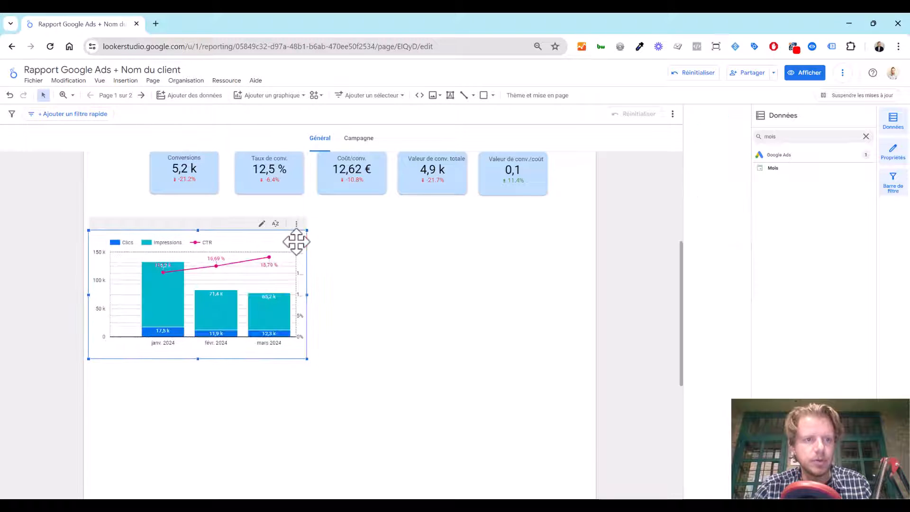
{"action": "key", "text": "Escape"}
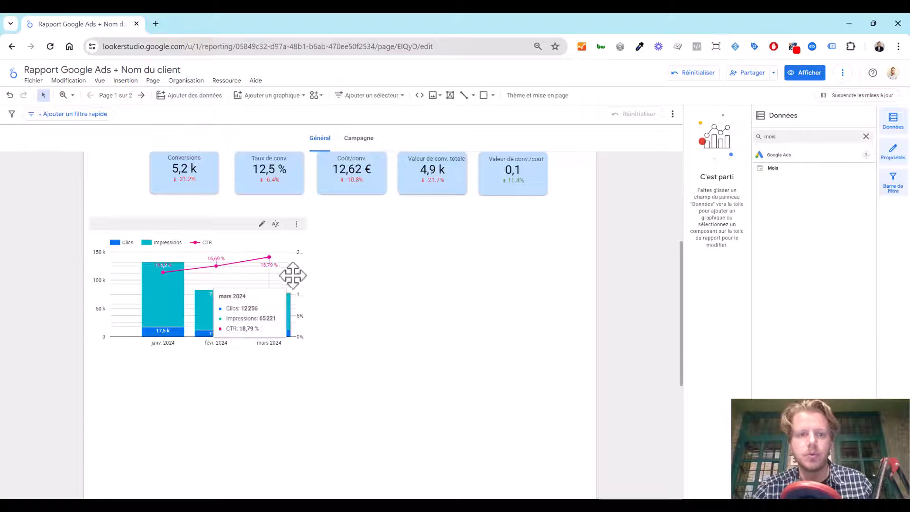
Enlarge the combo chart slightly in both width and height from its lower-right corner
{"action": "left_click", "coordinate": [299, 317]}
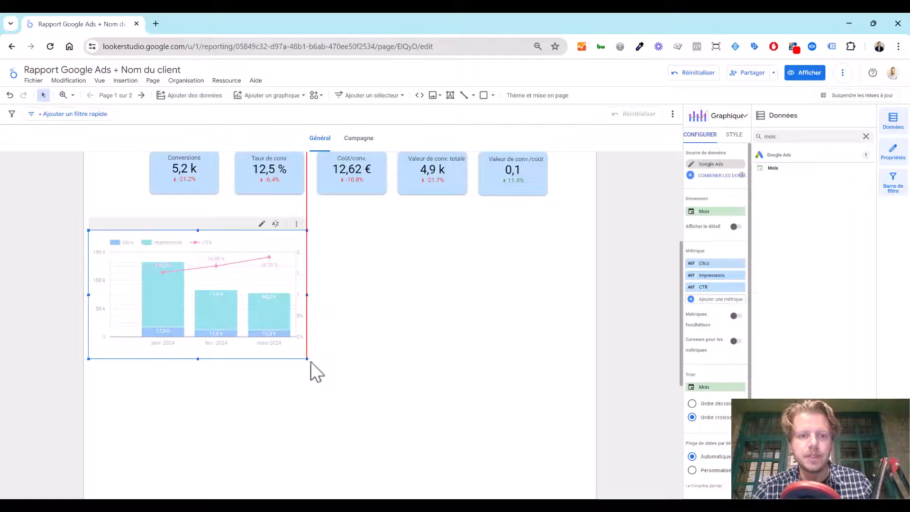
{"action": "left_click_drag", "start_coordinate": [310, 362], "coordinate": [324, 366]}
{"action": "left_click", "coordinate": [363, 325]}
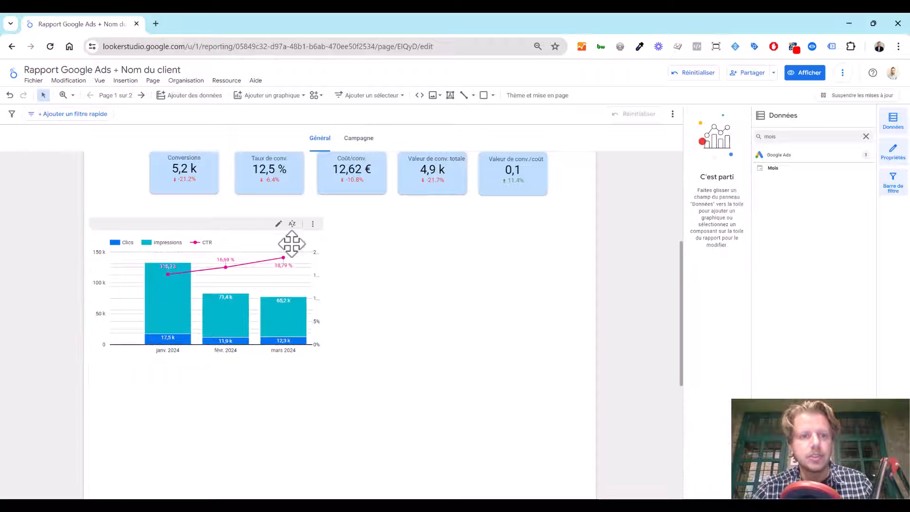
Duplicate the monthly combo chart and place the copy beside the original, under the Performance scorecards
{"action": "left_click", "coordinate": [293, 245]}
{"action": "key", "text": "ctrl+v"}
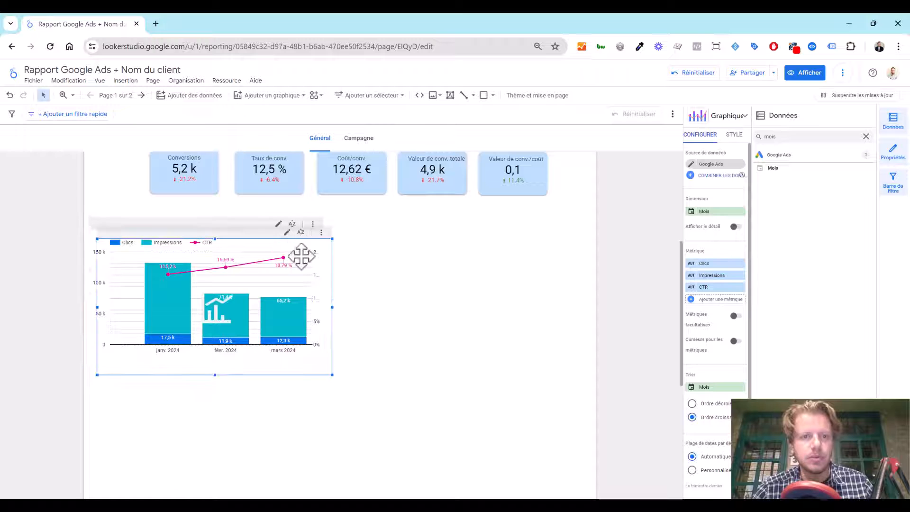
{"action": "left_click_drag", "start_coordinate": [301, 256], "coordinate": [525, 251]}
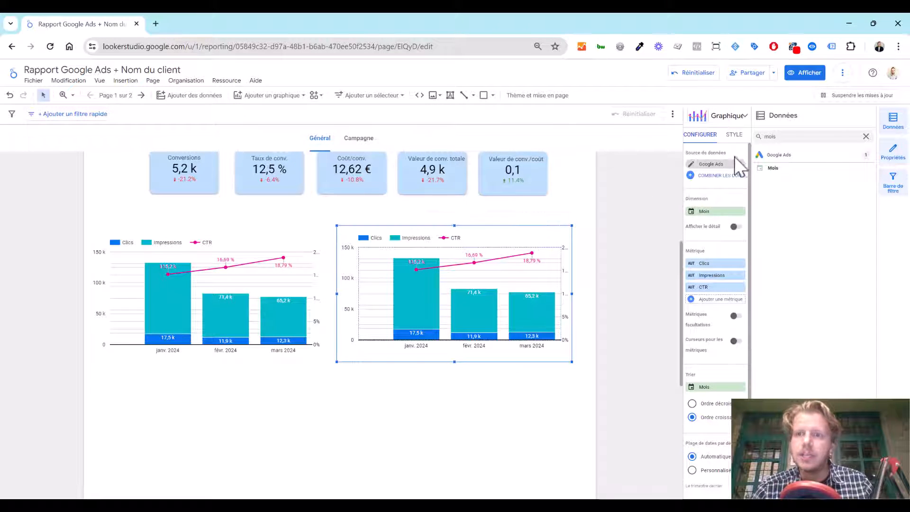
Change the duplicated chart's type from stacked combo to the combo chart with side-by-side bars
{"action": "left_click", "coordinate": [734, 122]}
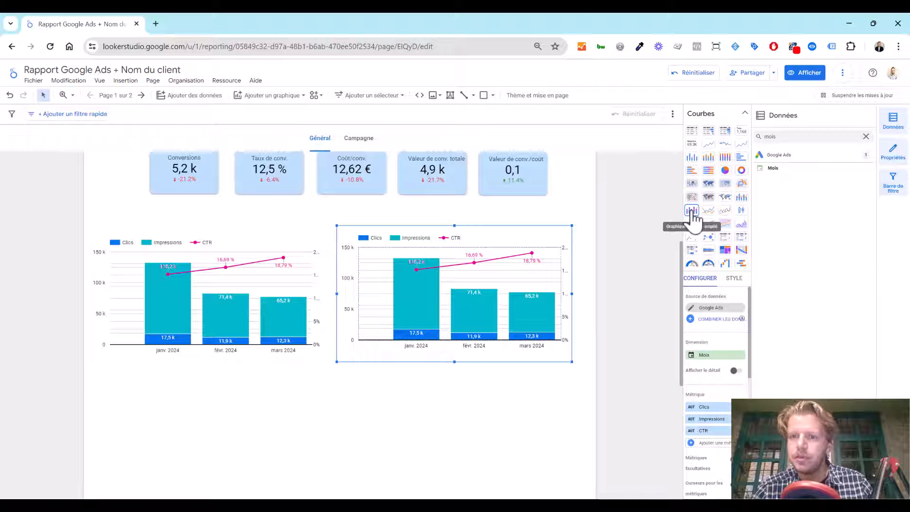
{"action": "left_click", "coordinate": [742, 198]}
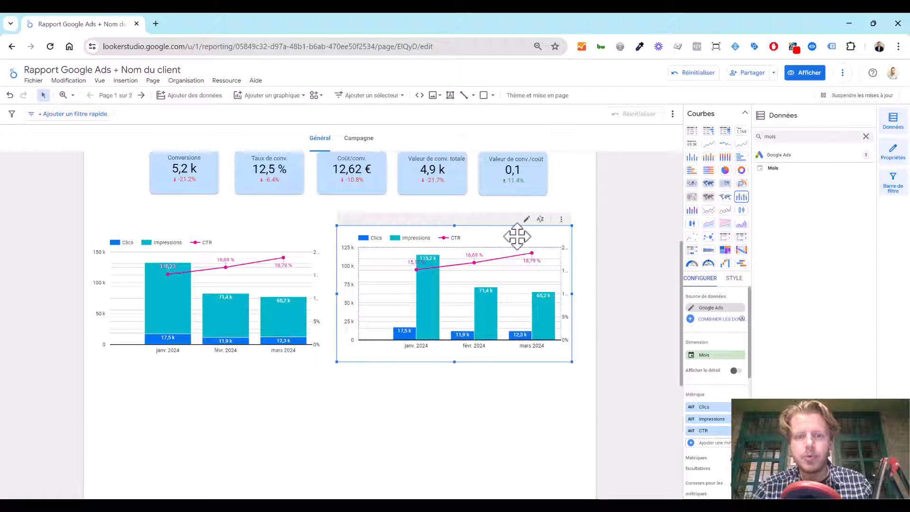
{"action": "left_click", "coordinate": [745, 114]}
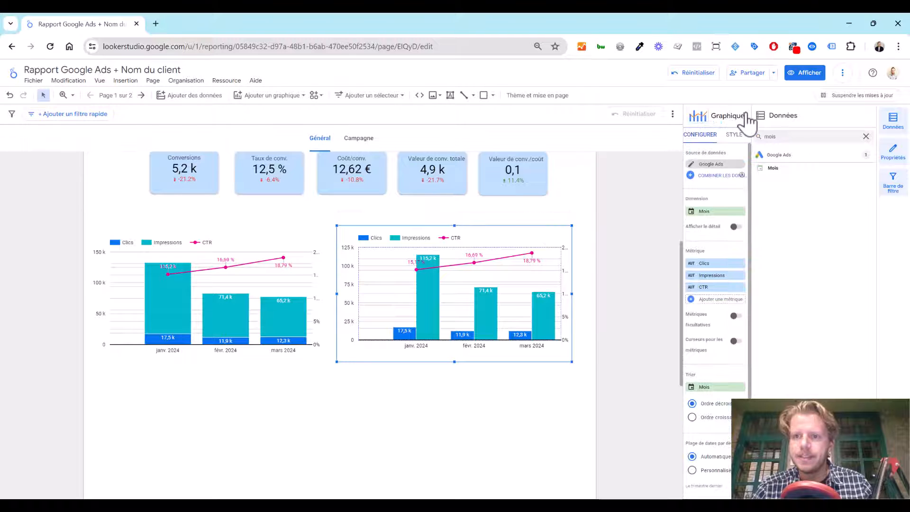
Replace the Impressions and CTR metrics in the duplicated chart with Coût, keeping Clics
{"action": "left_click", "coordinate": [741, 275]}
{"action": "left_click", "coordinate": [741, 275]}
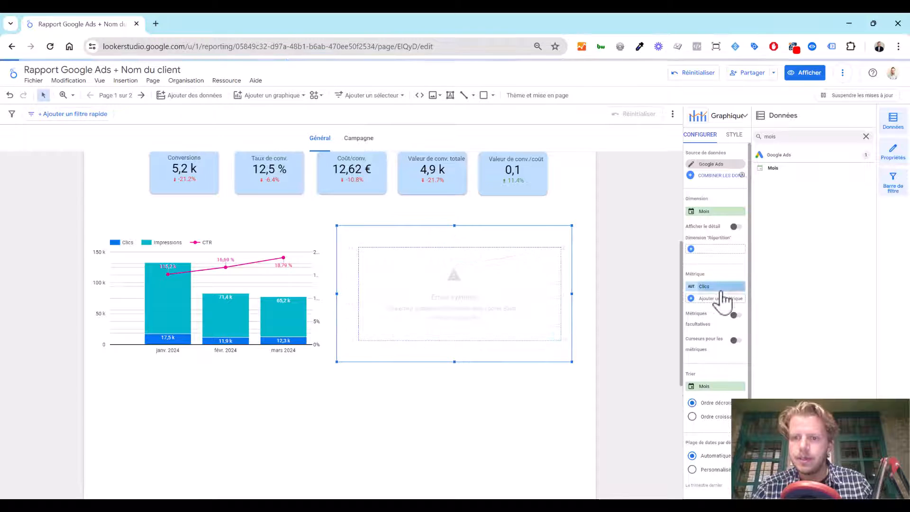
{"action": "left_click", "coordinate": [718, 298]}
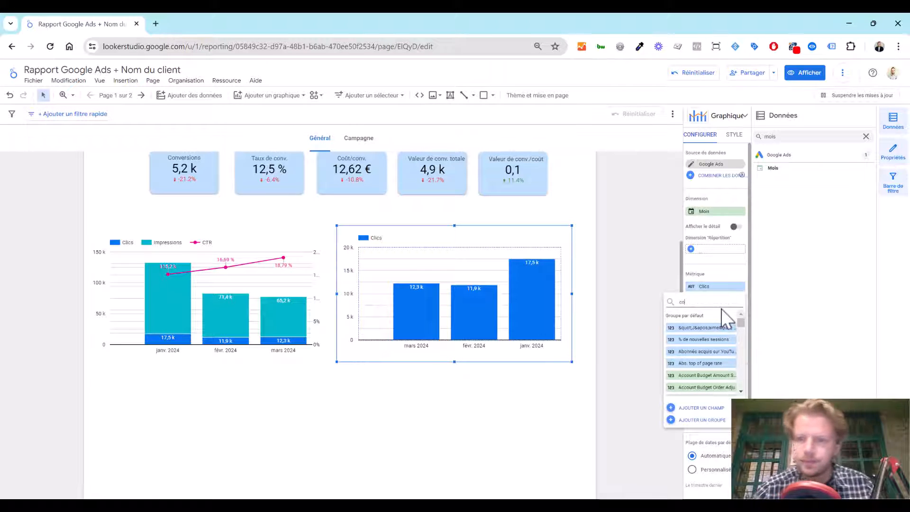
{"action": "scroll", "coordinate": [720, 341], "scroll_direction": "down", "scroll_amount": 5}
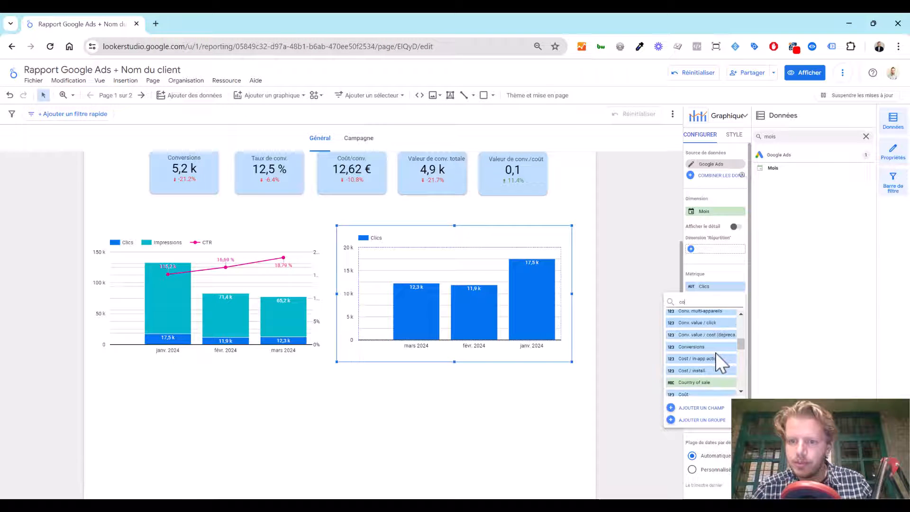
{"action": "scroll", "coordinate": [713, 353], "scroll_direction": "down", "scroll_amount": 2}
{"action": "left_click", "coordinate": [703, 342]}
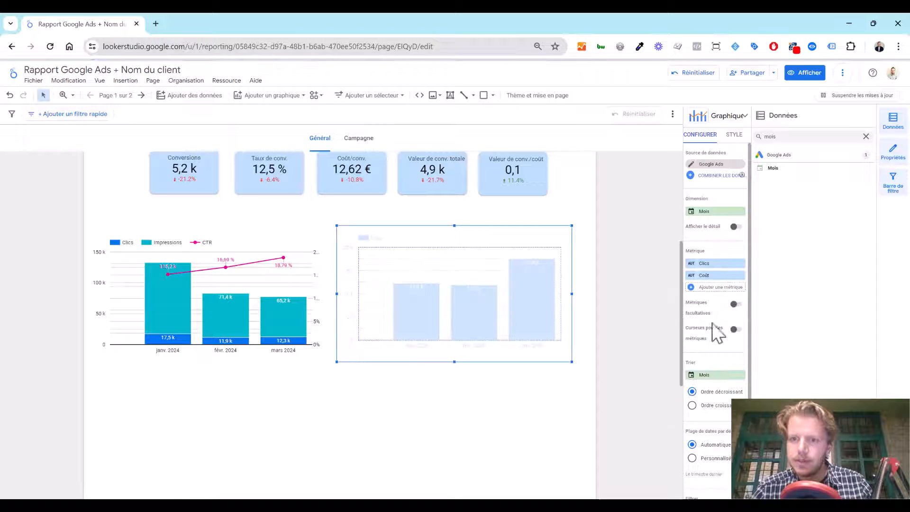
Search for "cpc" to add the CPC moy. metric to the duplicated chart after Coût
{"action": "left_click", "coordinate": [711, 288]}
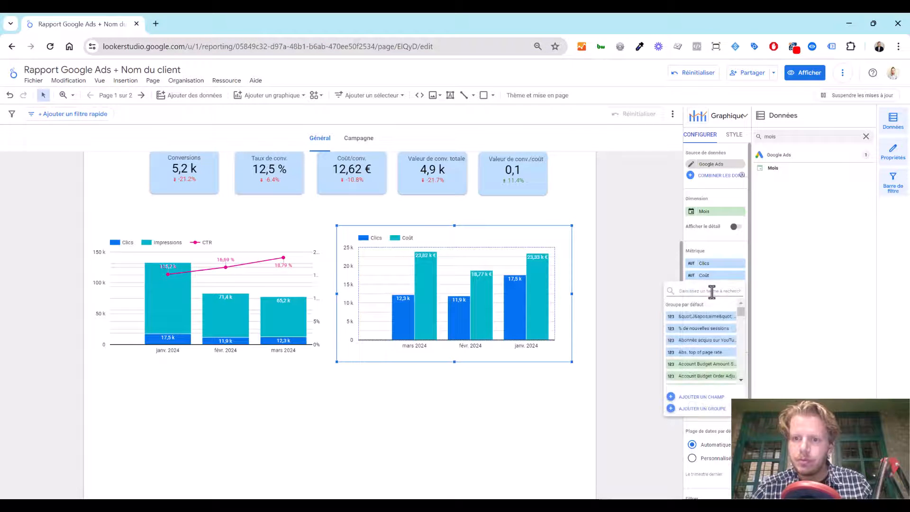
{"action": "type", "text": "cpc"}
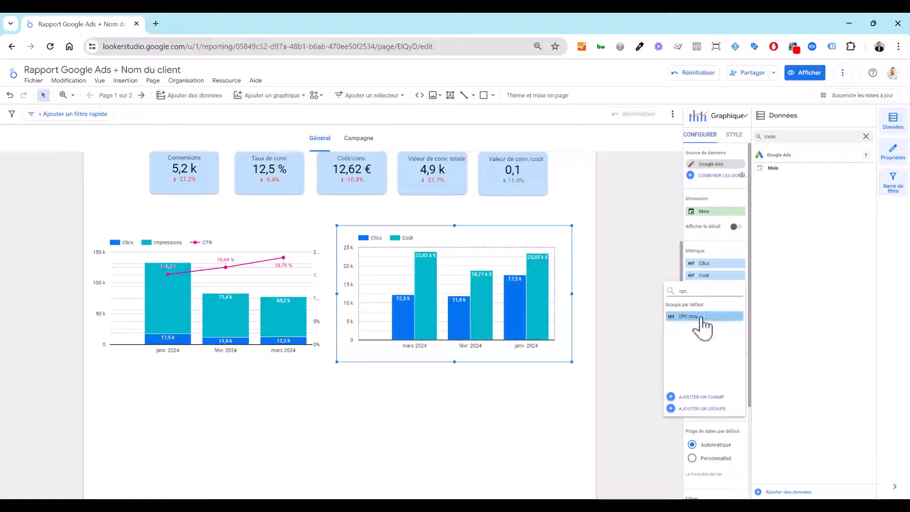
Add CPC moy. as a metric to the Clics and Coût chart and sort its months in ascending order
{"action": "left_click", "coordinate": [701, 318]}
{"action": "left_click", "coordinate": [721, 417]}
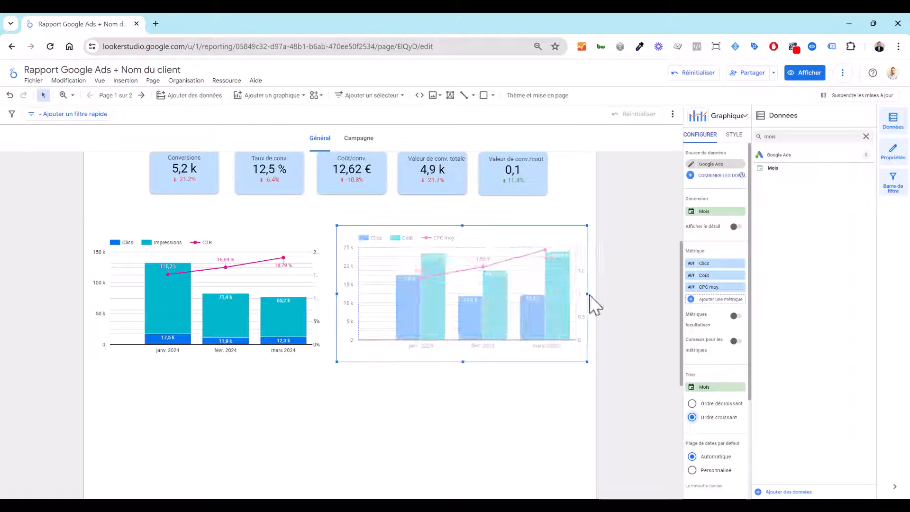
{"action": "left_click", "coordinate": [310, 294]}
{"action": "left_click", "coordinate": [331, 396]}
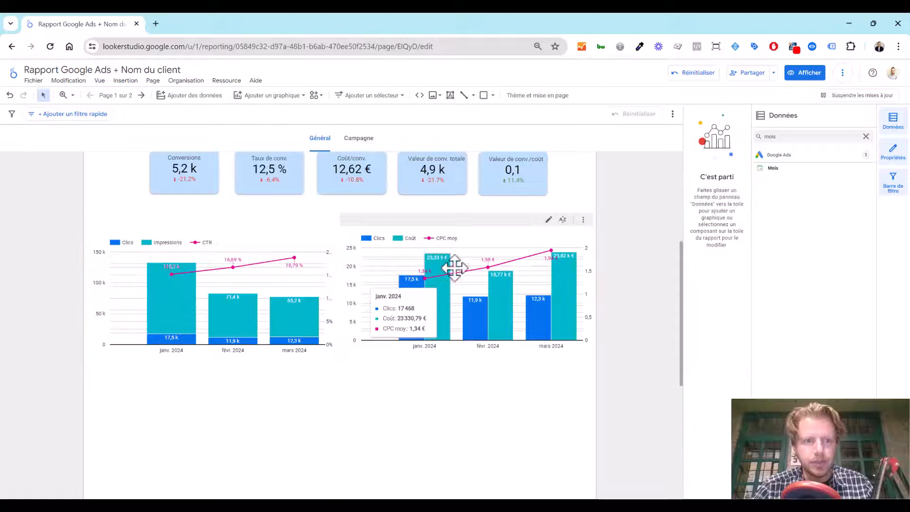
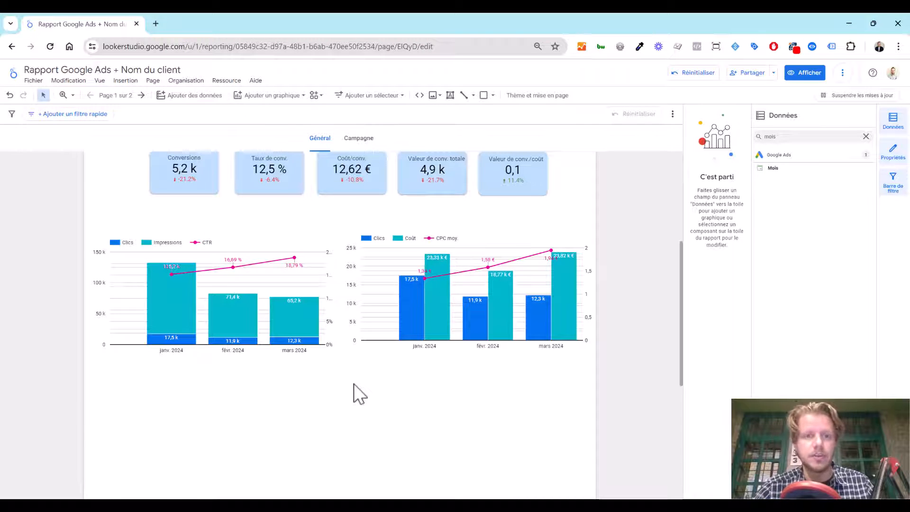
Duplicate the Clics, Impressions and CTR chart and place the copy beneath the original on the page
{"action": "scroll", "coordinate": [411, 455], "scroll_direction": "up", "scroll_amount": 5}
{"action": "scroll", "coordinate": [410, 483], "scroll_direction": "down", "scroll_amount": 5}
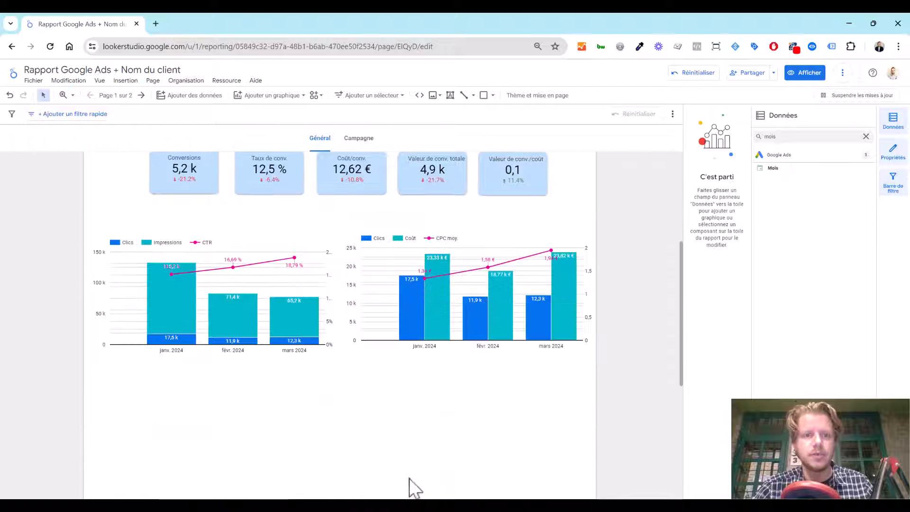
{"action": "scroll", "coordinate": [391, 422], "scroll_direction": "down", "scroll_amount": 2}
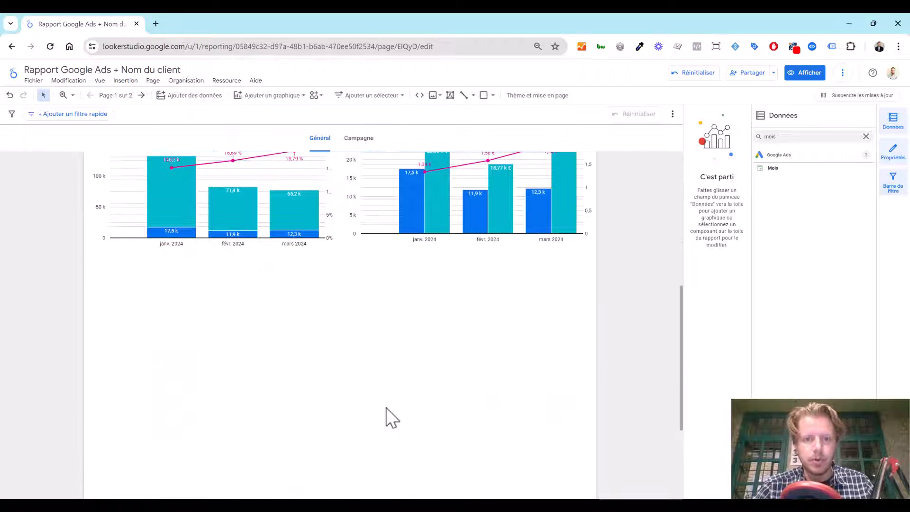
{"action": "scroll", "coordinate": [386, 416], "scroll_direction": "up", "scroll_amount": 2}
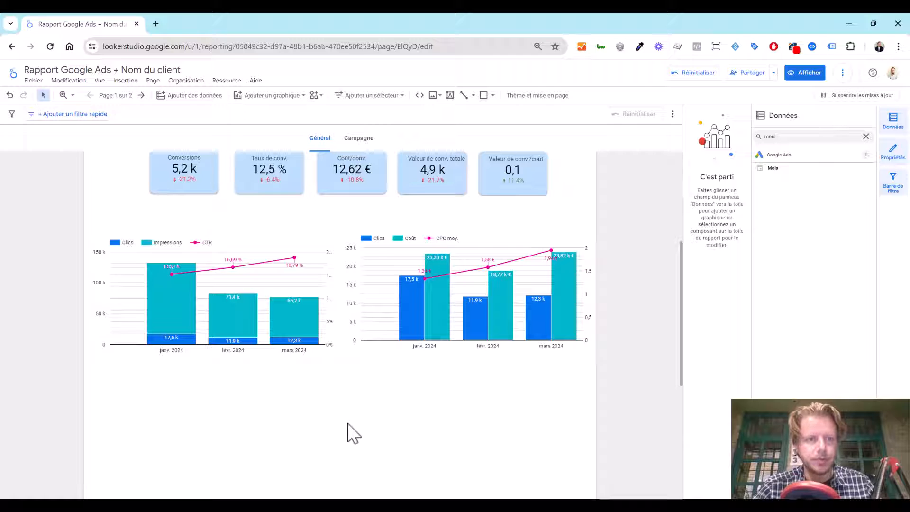
{"action": "left_click", "coordinate": [304, 303]}
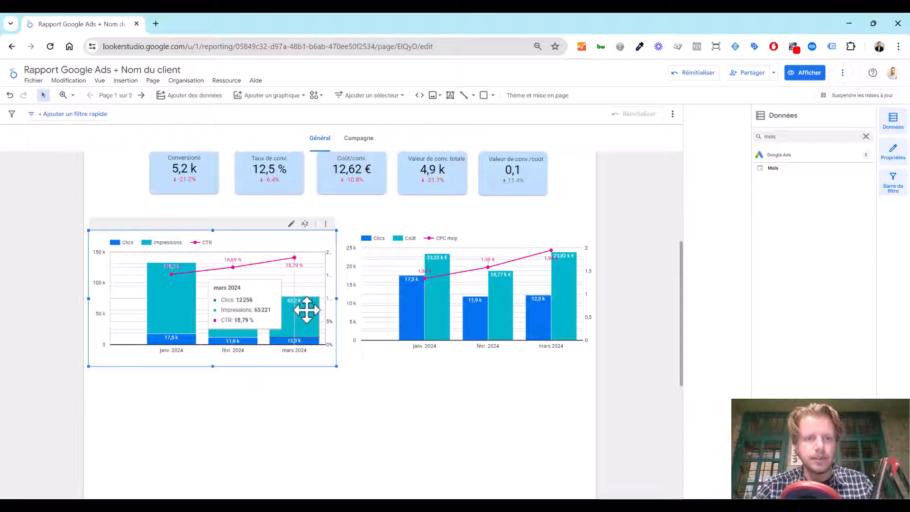
{"action": "key", "text": "ctrl+v"}
{"action": "left_click_drag", "start_coordinate": [326, 342], "coordinate": [315, 452]}
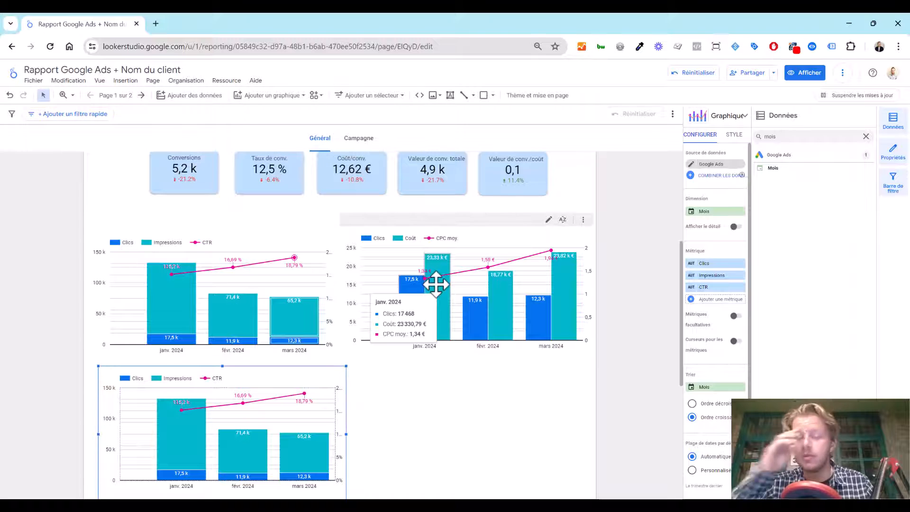
Remove the Clics and Impressions metrics from the copied chart
{"action": "scroll", "coordinate": [443, 413], "scroll_direction": "down", "scroll_amount": 6}
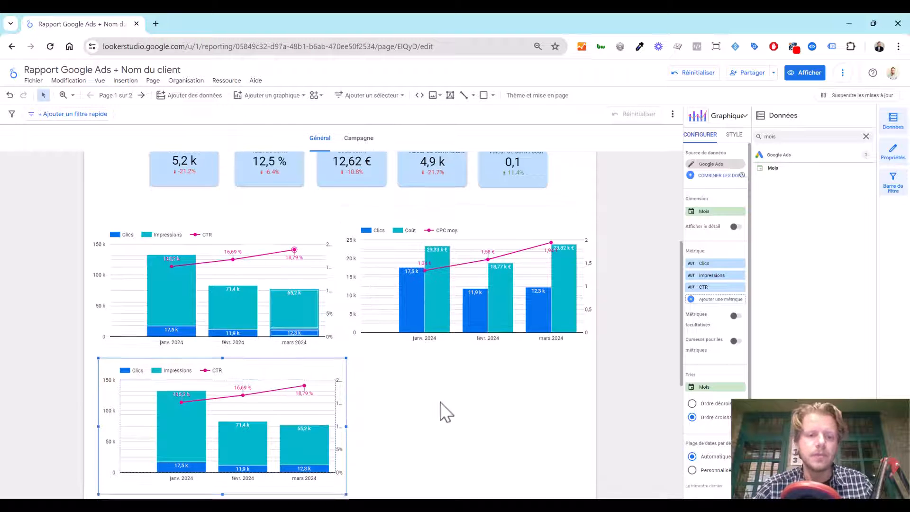
{"action": "scroll", "coordinate": [436, 402], "scroll_direction": "up", "scroll_amount": 4}
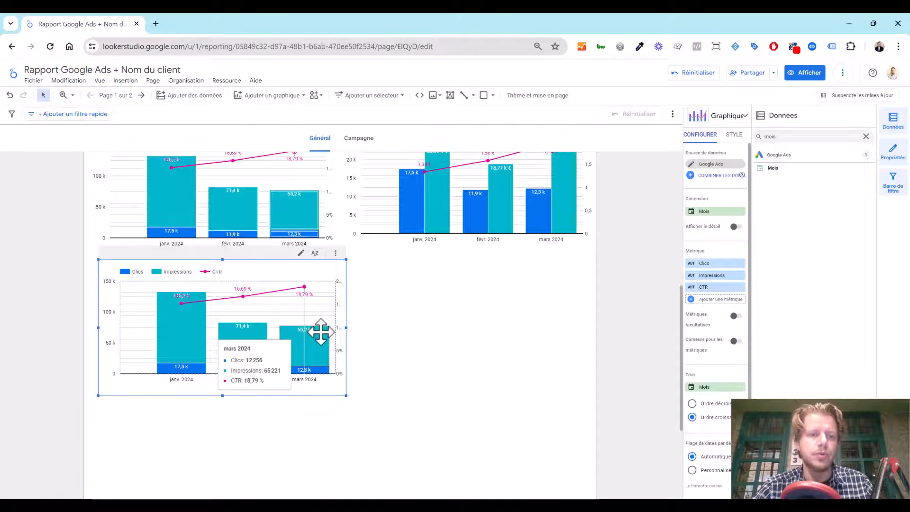
{"action": "scroll", "coordinate": [402, 265], "scroll_direction": "up", "scroll_amount": 4}
{"action": "scroll", "coordinate": [379, 289], "scroll_direction": "down", "scroll_amount": 4}
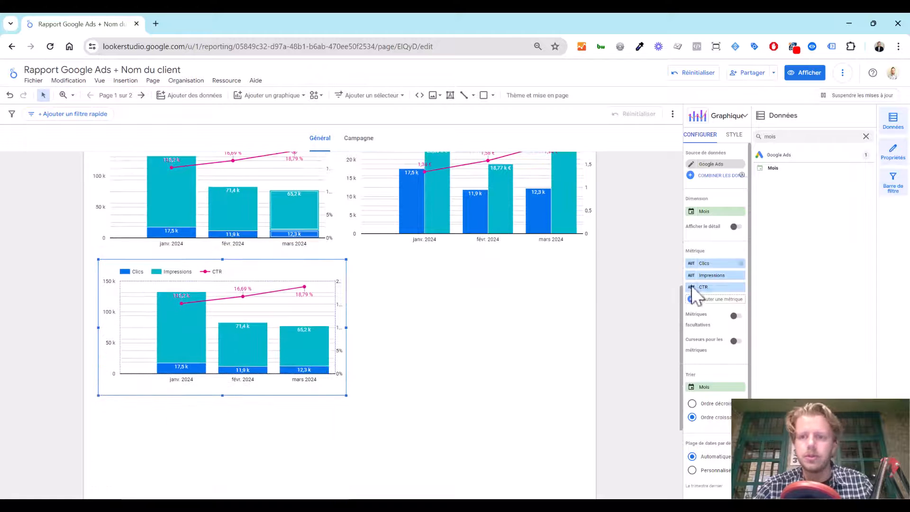
{"action": "left_click", "coordinate": [740, 264]}
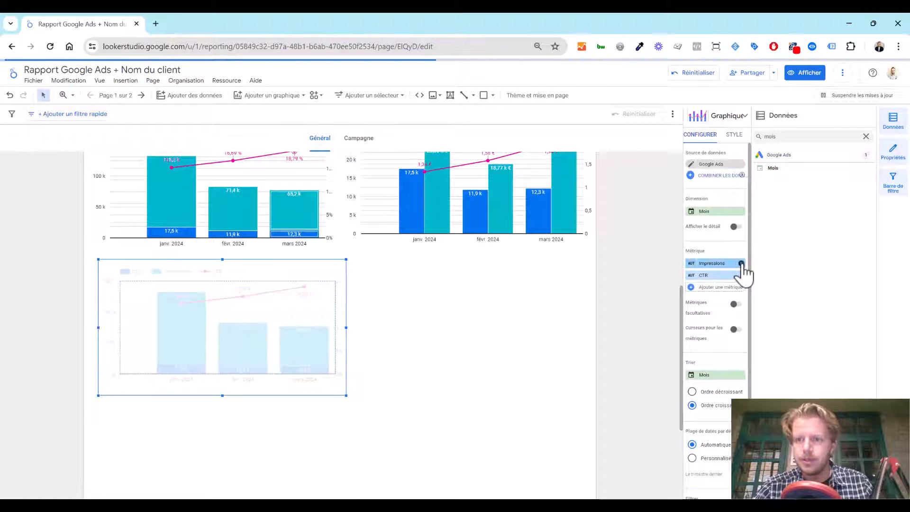
{"action": "left_click", "coordinate": [741, 264]}
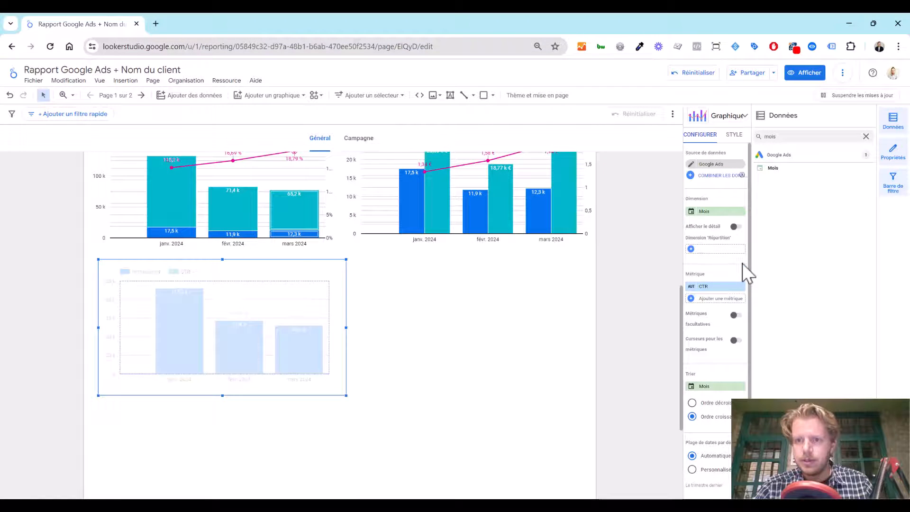
{"action": "left_click", "coordinate": [742, 289]}
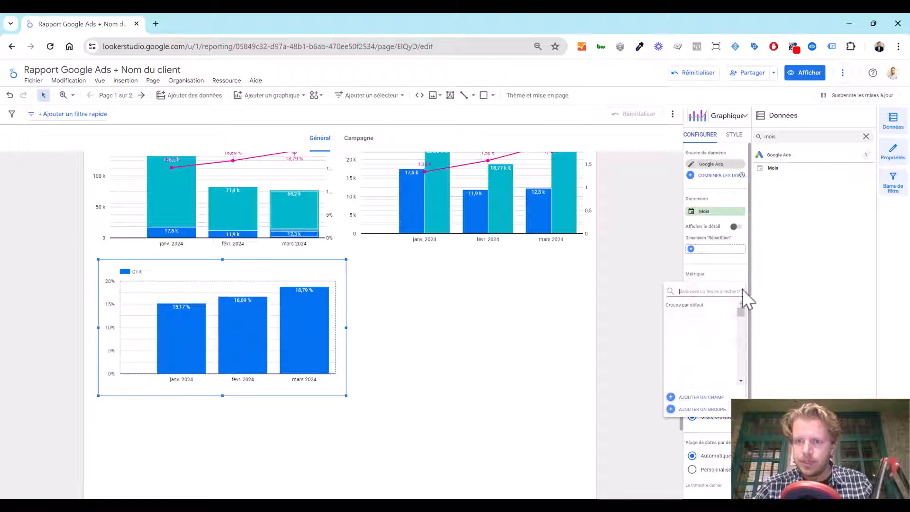
{"action": "left_click", "coordinate": [723, 277]}
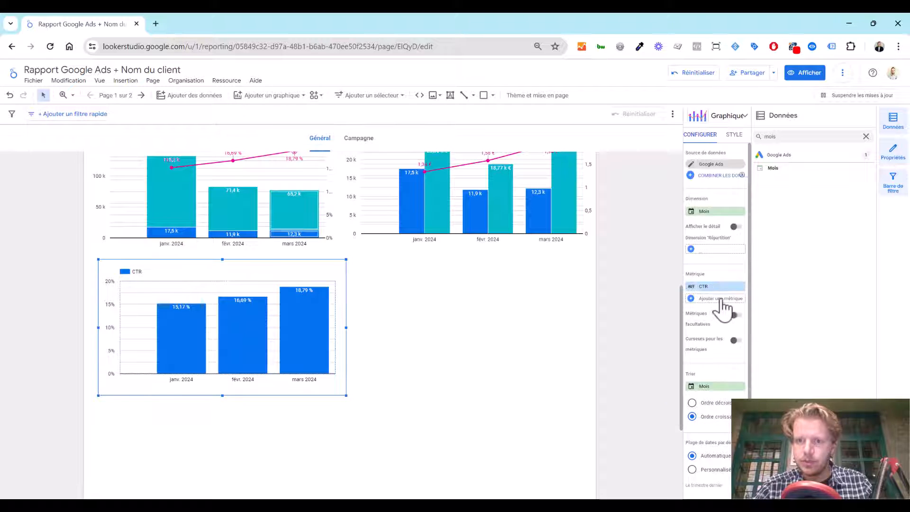
Replace the copied chart's CTR metric with Conversions
{"action": "left_click", "coordinate": [718, 298]}
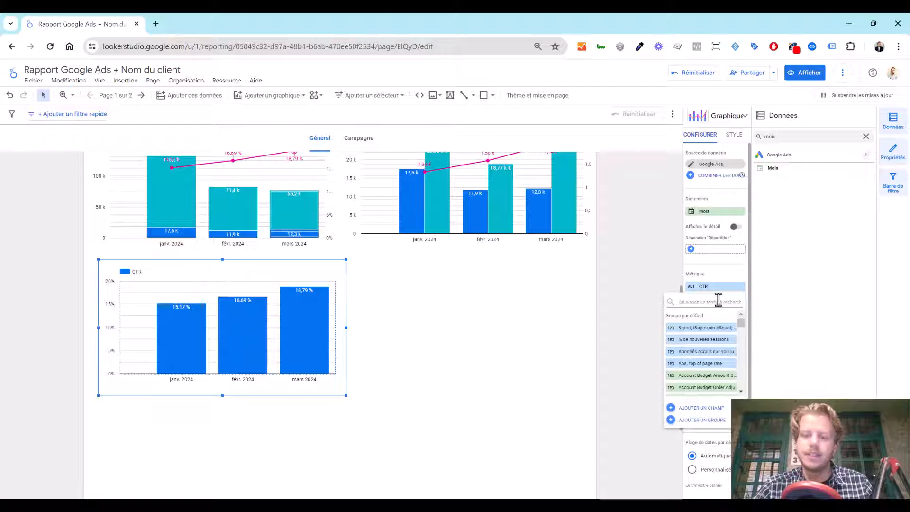
{"action": "type", "text": "c"}
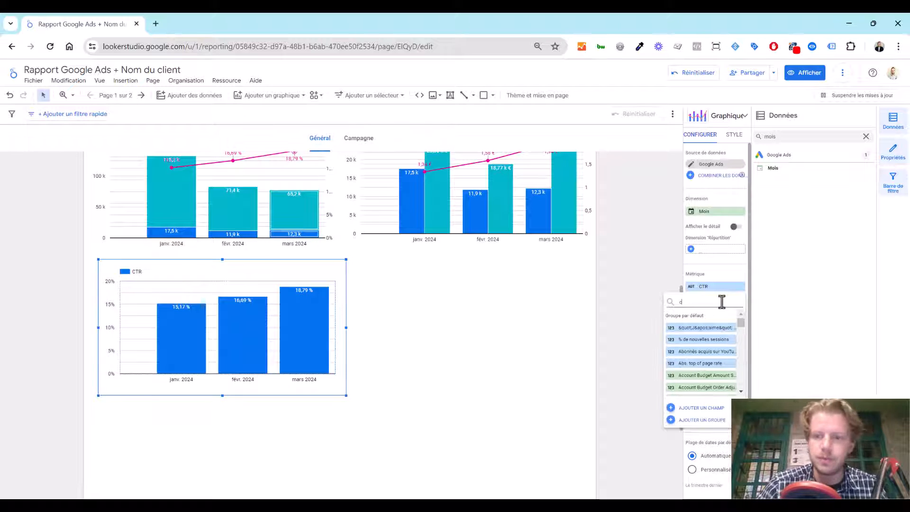
{"action": "type", "text": "onver"}
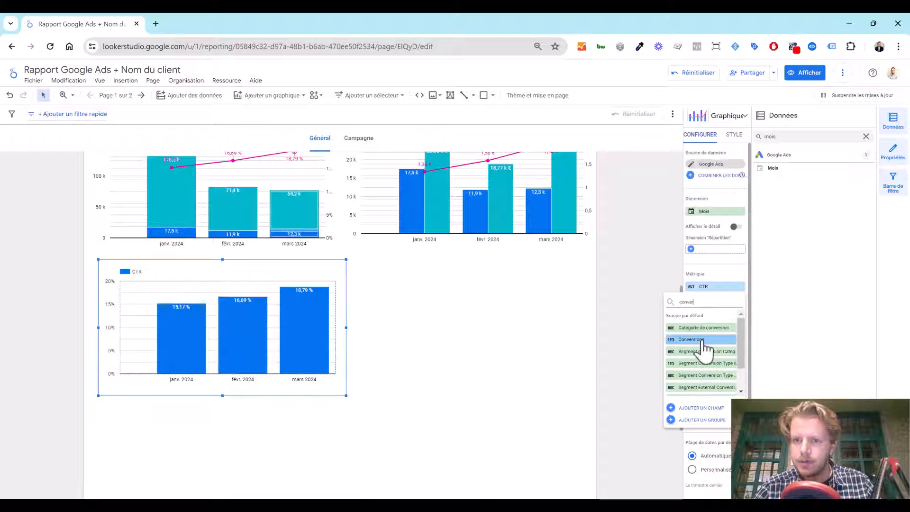
{"action": "left_click", "coordinate": [703, 340]}
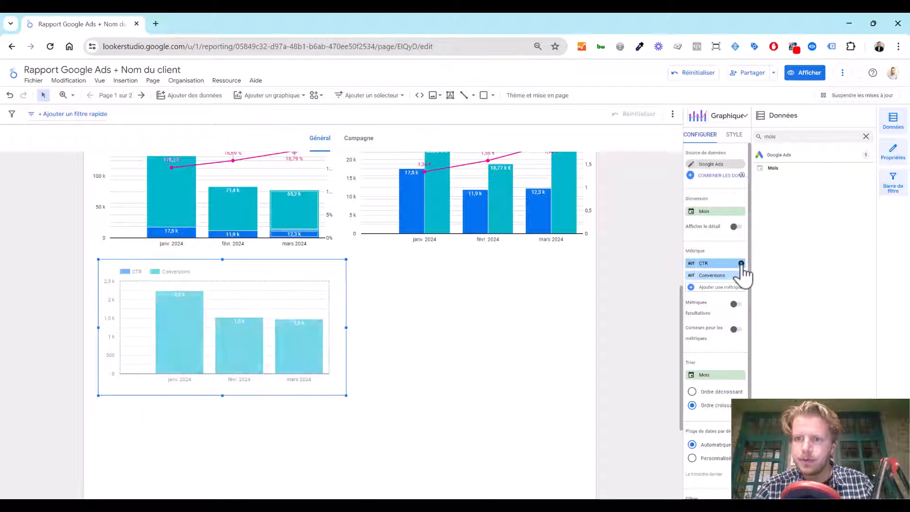
{"action": "left_click", "coordinate": [741, 263]}
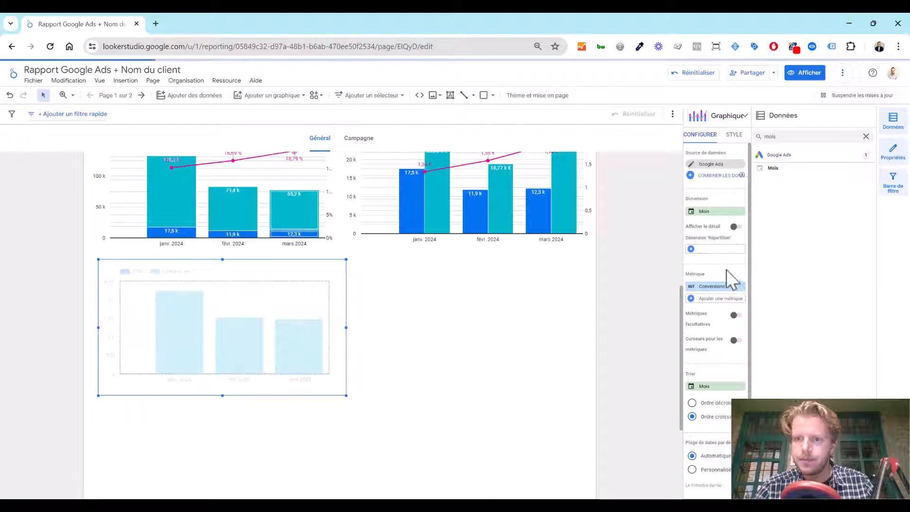
Add Taux de conv. as a second metric to the Conversions chart
{"action": "left_click", "coordinate": [716, 300]}
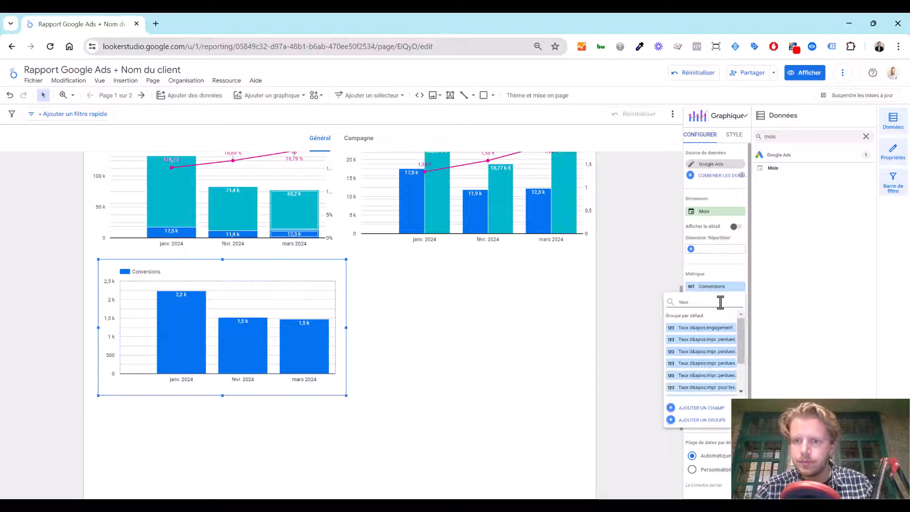
{"action": "type", "text": "taux de c"}
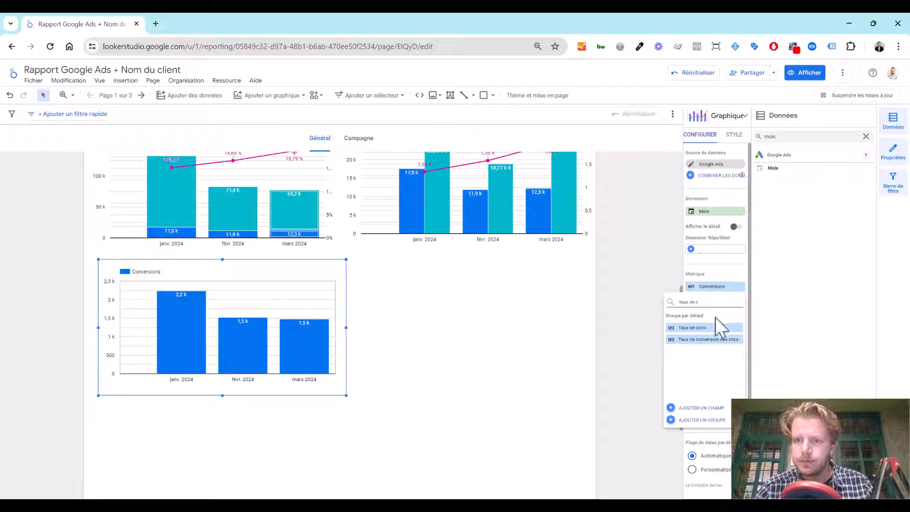
{"action": "left_click", "coordinate": [711, 328]}
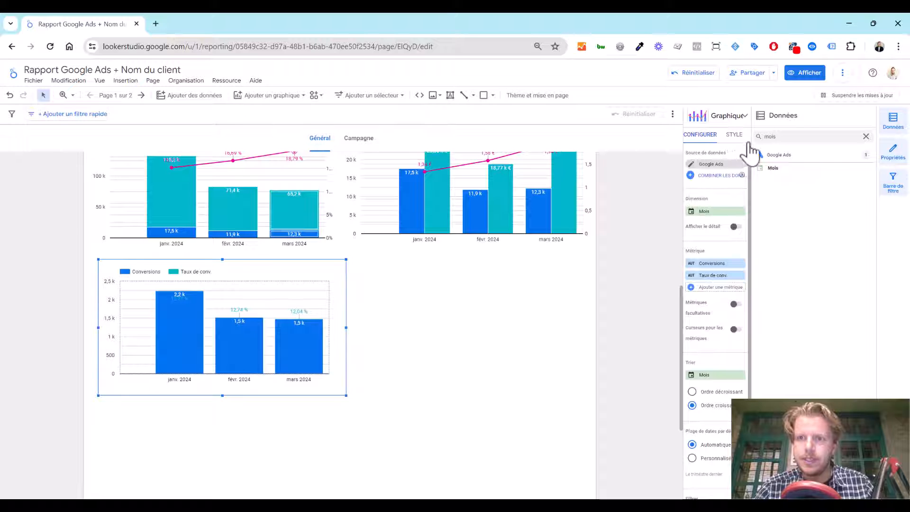
Display the Taux de conv. series as a line on the right axis and align the chart under the one above
{"action": "left_click", "coordinate": [734, 135]}
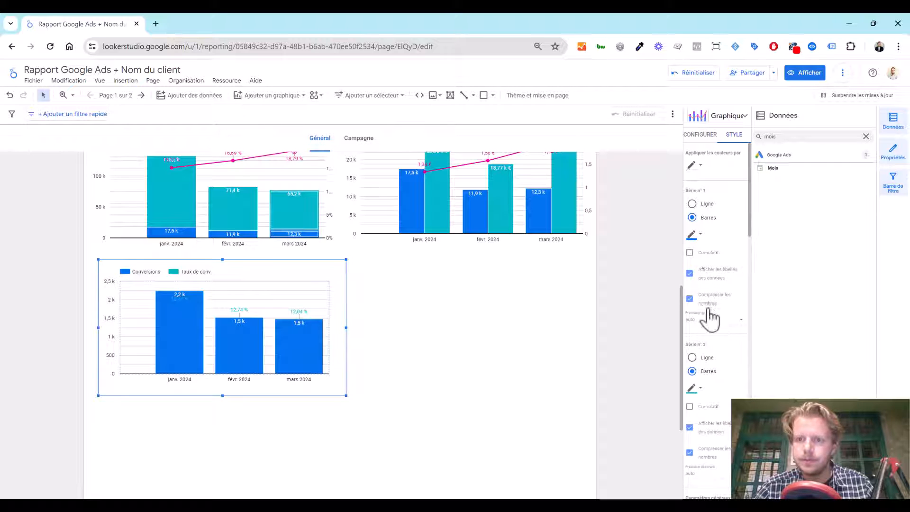
{"action": "scroll", "coordinate": [707, 320], "scroll_direction": "down", "scroll_amount": 3}
{"action": "left_click", "coordinate": [691, 251]}
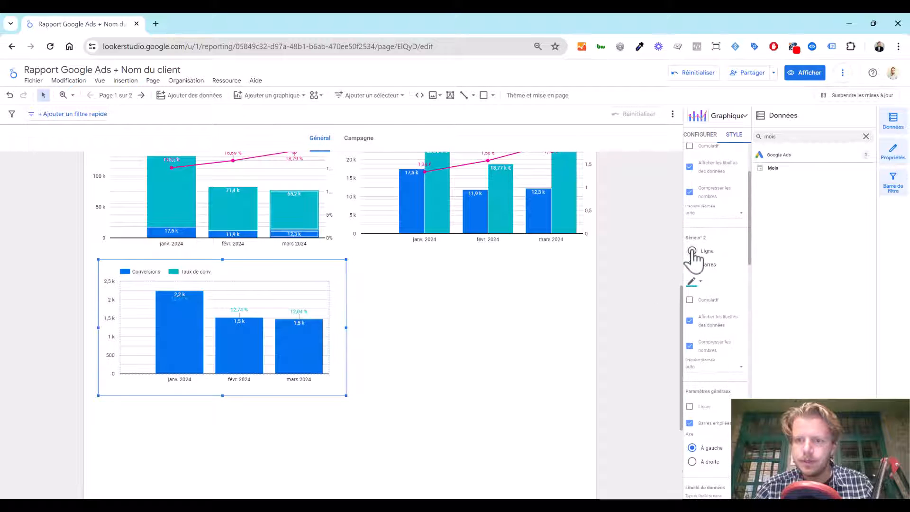
{"action": "scroll", "coordinate": [712, 363], "scroll_direction": "down", "scroll_amount": 1}
{"action": "left_click", "coordinate": [691, 422]}
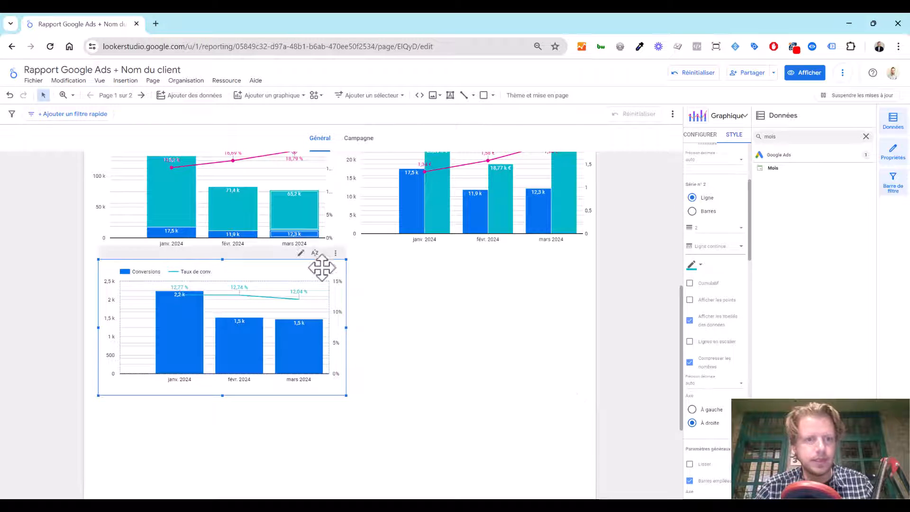
{"action": "mouse_move", "coordinate": [319, 266]}
{"action": "left_mouse_down"}
{"action": "mouse_move", "coordinate": [309, 265]}
{"action": "mouse_move", "coordinate": [321, 283]}
{"action": "left_mouse_up"}
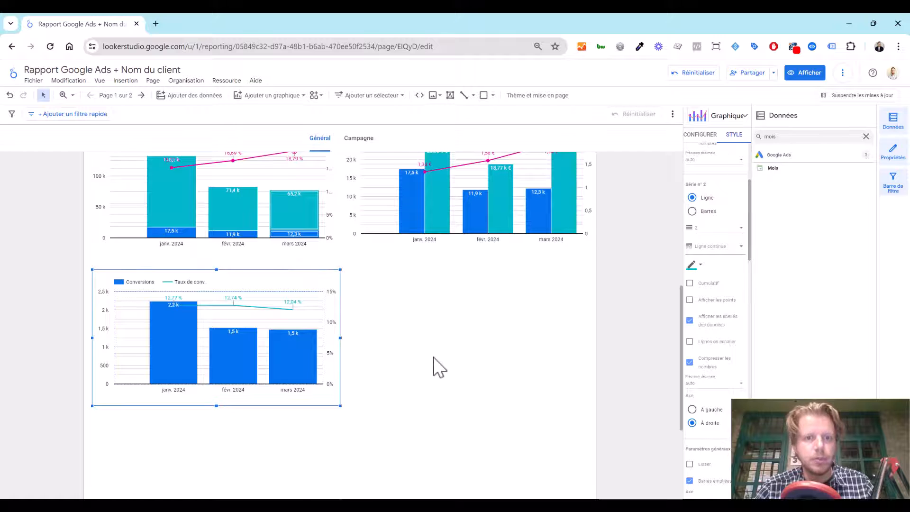
Duplicate the Conversions and Taux de conv. chart and place the copy beside it, under the Clics and Coût chart
{"action": "scroll", "coordinate": [433, 365], "scroll_direction": "up", "scroll_amount": 3}
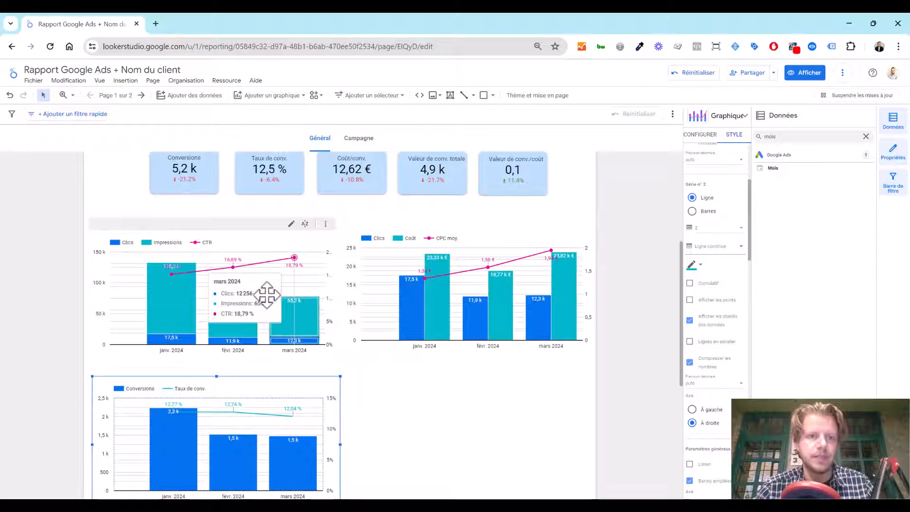
{"action": "scroll", "coordinate": [270, 306], "scroll_direction": "up", "scroll_amount": 1}
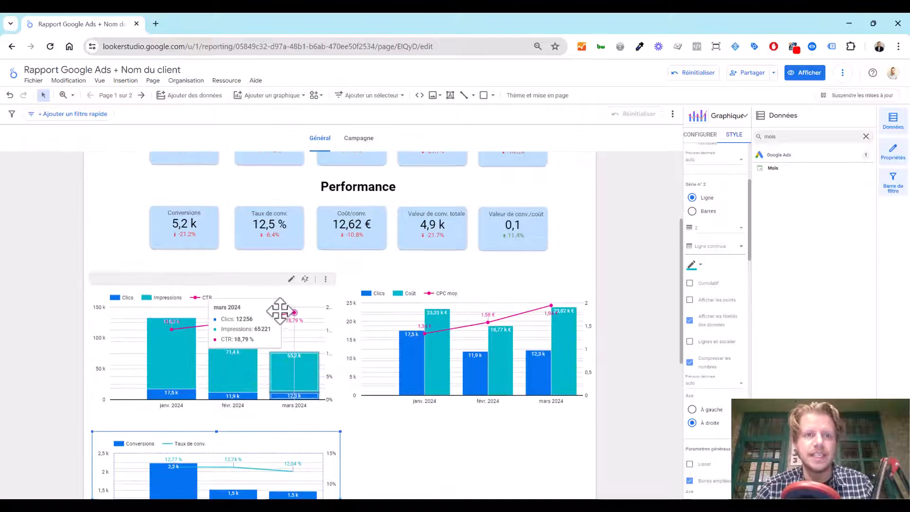
{"action": "scroll", "coordinate": [280, 312], "scroll_direction": "up", "scroll_amount": 1}
{"action": "scroll", "coordinate": [285, 318], "scroll_direction": "down", "scroll_amount": 1}
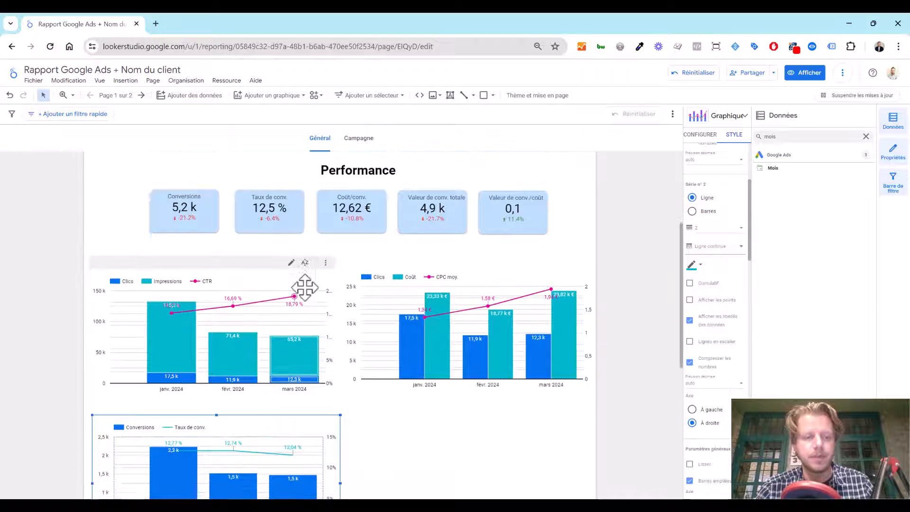
{"action": "scroll", "coordinate": [305, 284], "scroll_direction": "down", "scroll_amount": 3}
{"action": "left_click", "coordinate": [392, 359]}
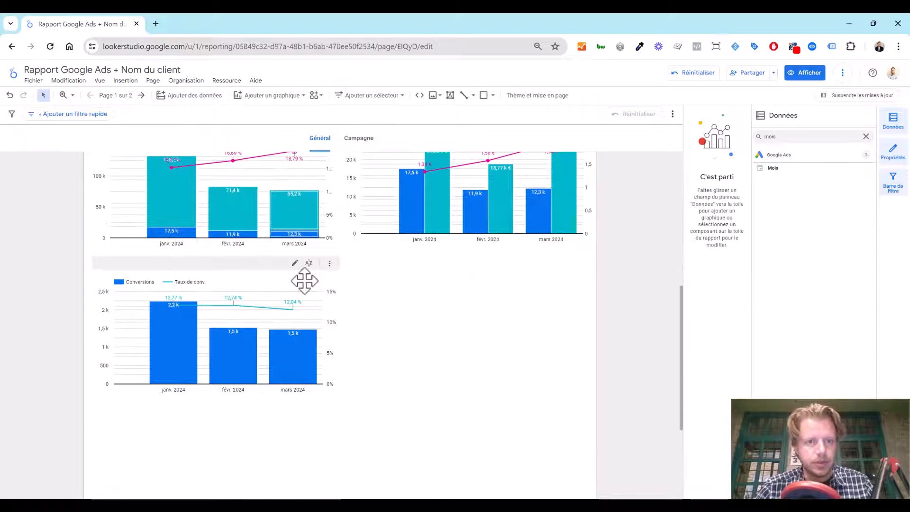
{"action": "left_click", "coordinate": [290, 282]}
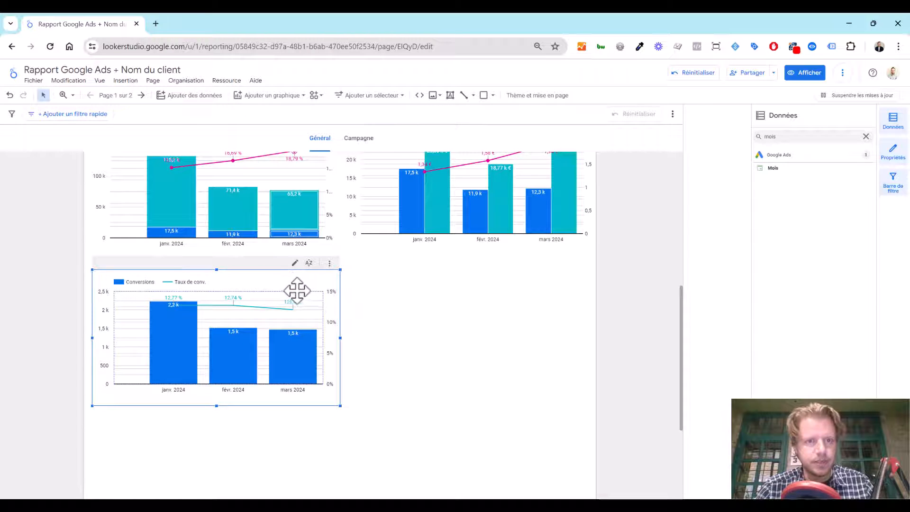
{"action": "left_click_drag", "start_coordinate": [292, 285], "coordinate": [539, 282]}
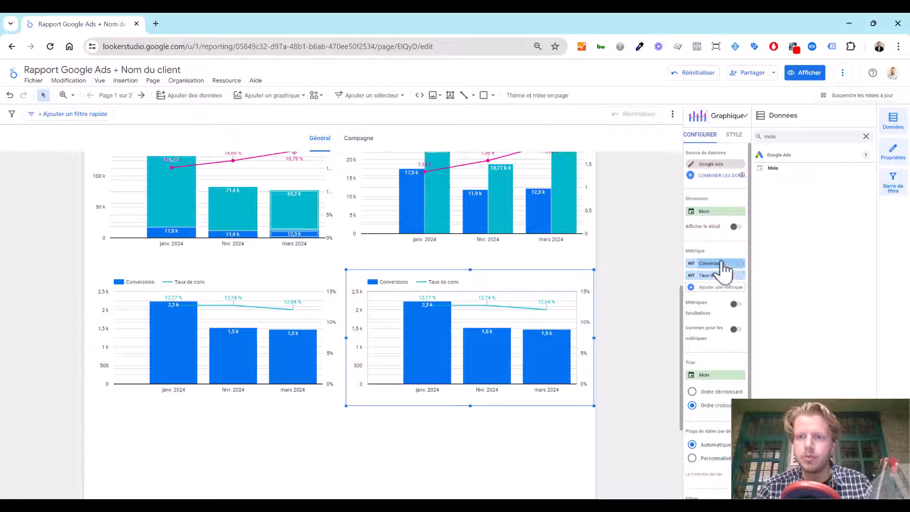
Remove Conversions from the new copy and replace its Taux de conv. metric with Coût/conv
{"action": "left_click", "coordinate": [741, 263]}
{"action": "left_click", "coordinate": [739, 286]}
{"action": "type", "text": "co"}
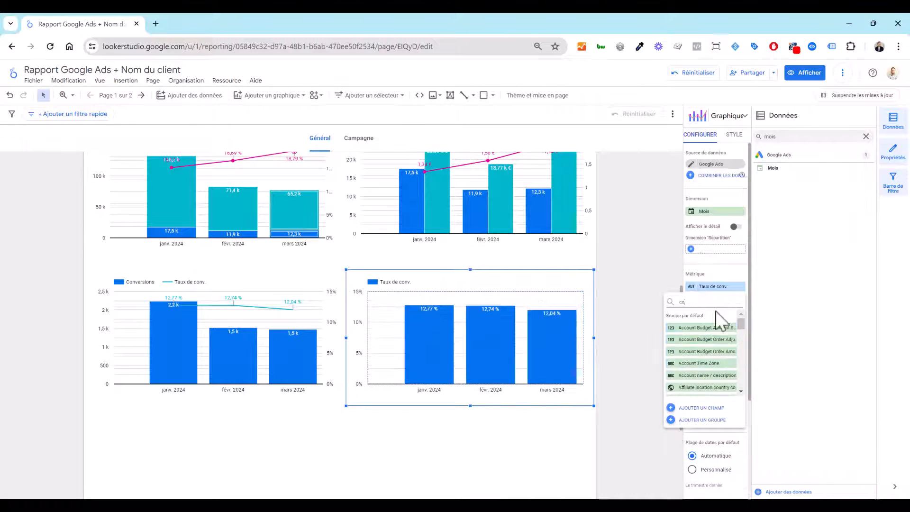
{"action": "scroll", "coordinate": [713, 355], "scroll_direction": "down", "scroll_amount": 3}
{"action": "left_click", "coordinate": [703, 365]}
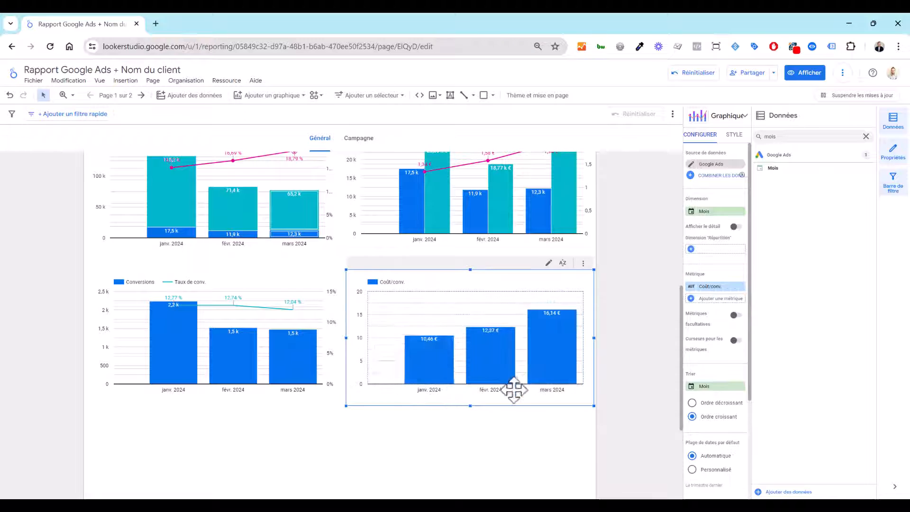
Place a copy of the Clics, Impressions and CTR chart below the other charts, stretched across the full page width
{"action": "scroll", "coordinate": [320, 424], "scroll_direction": "down", "scroll_amount": 1}
{"action": "scroll", "coordinate": [319, 426], "scroll_direction": "up", "scroll_amount": 5}
{"action": "scroll", "coordinate": [315, 412], "scroll_direction": "down", "scroll_amount": 3}
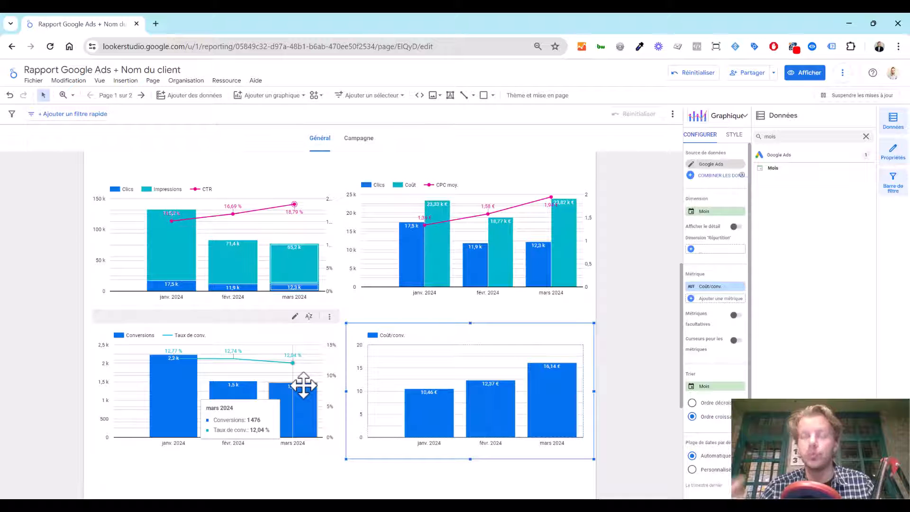
{"action": "scroll", "coordinate": [331, 369], "scroll_direction": "up", "scroll_amount": 2}
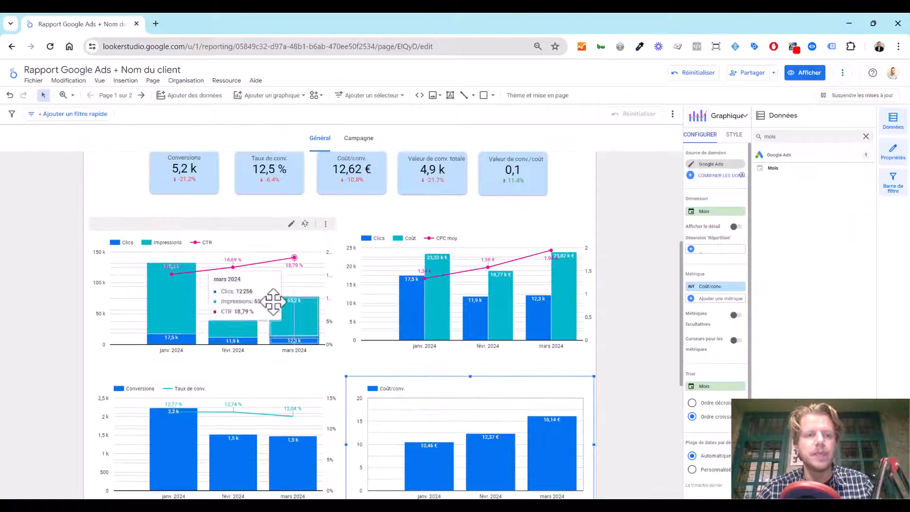
{"action": "left_click", "coordinate": [268, 244]}
{"action": "scroll", "coordinate": [284, 275], "scroll_direction": "down", "scroll_amount": 5}
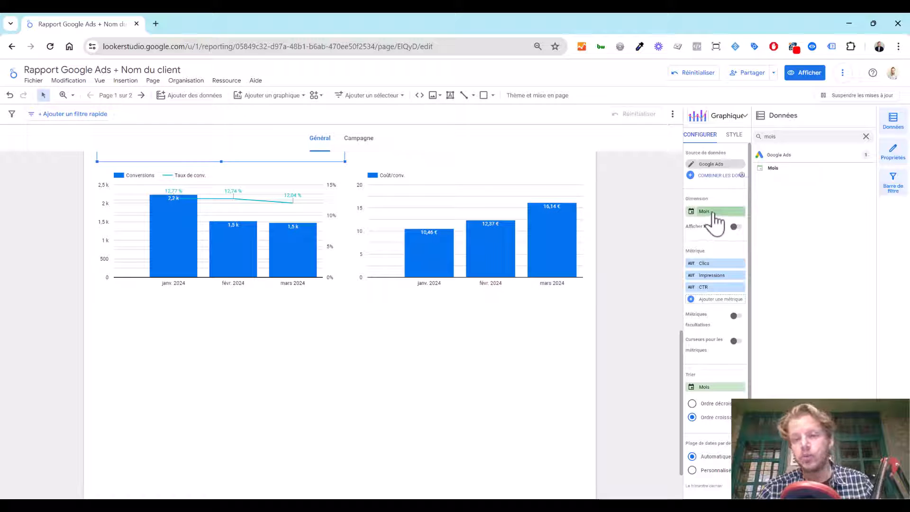
{"action": "scroll", "coordinate": [456, 253], "scroll_direction": "up", "scroll_amount": 1}
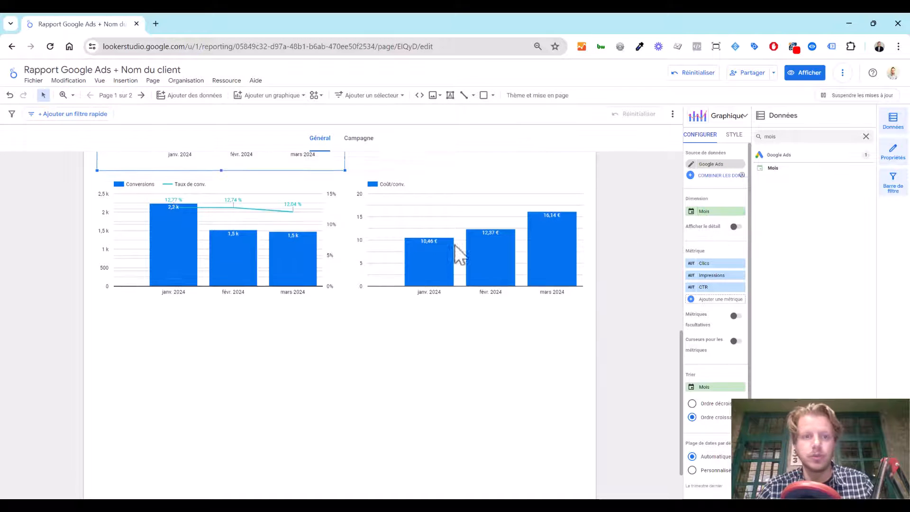
{"action": "scroll", "coordinate": [455, 247], "scroll_direction": "up", "scroll_amount": 2}
{"action": "left_click_drag", "start_coordinate": [331, 246], "coordinate": [417, 509]}
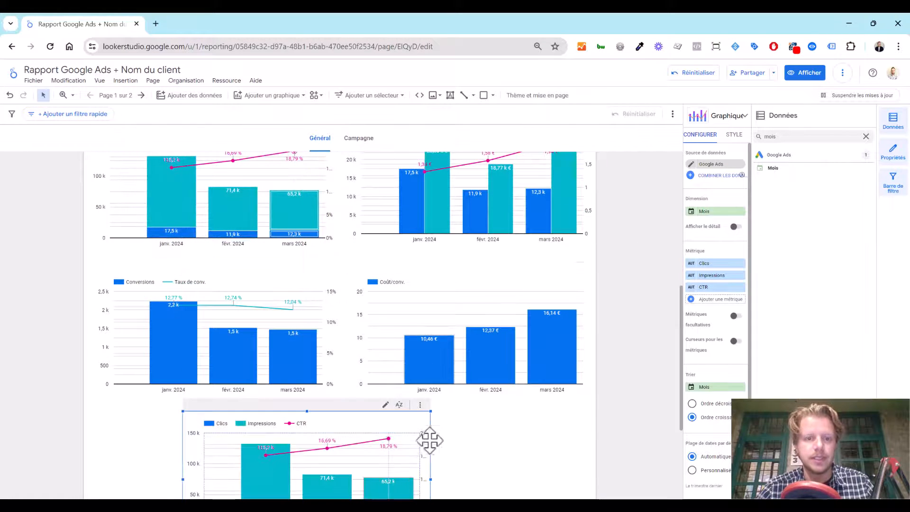
{"action": "scroll", "coordinate": [477, 400], "scroll_direction": "down", "scroll_amount": 4}
{"action": "left_click_drag", "start_coordinate": [397, 343], "coordinate": [597, 354]}
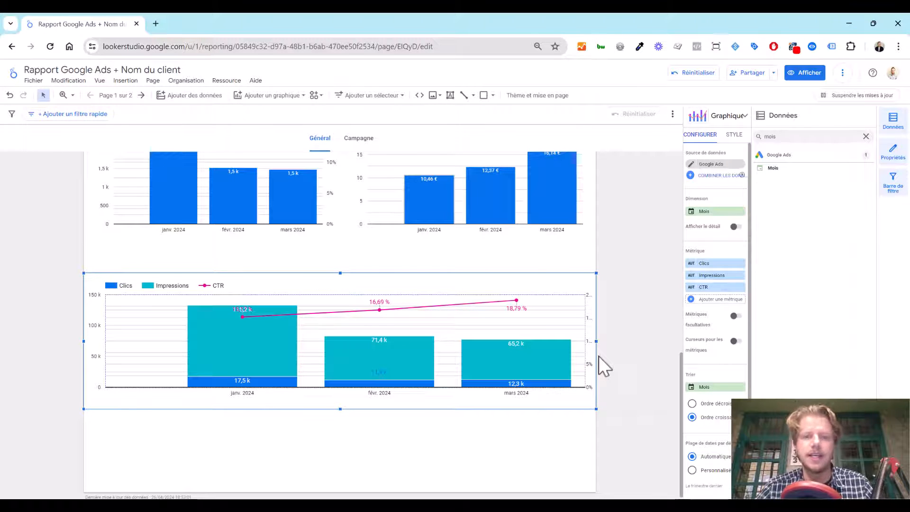
Replace the Mois dimension of the full-width chart with Jour
{"action": "left_click_drag", "start_coordinate": [792, 137], "coordinate": [757, 141]}
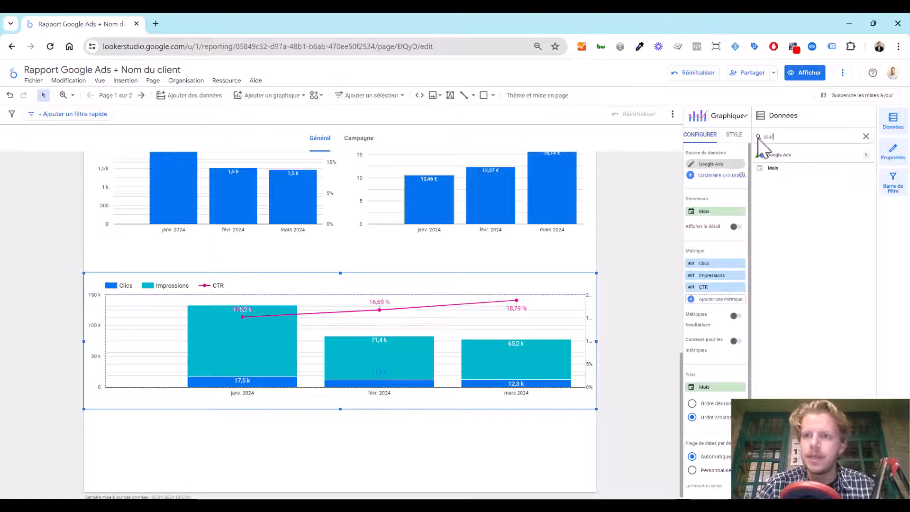
{"action": "type", "text": "jour"}
{"action": "left_click_drag", "start_coordinate": [772, 178], "coordinate": [715, 213]}
{"action": "left_click", "coordinate": [714, 213]}
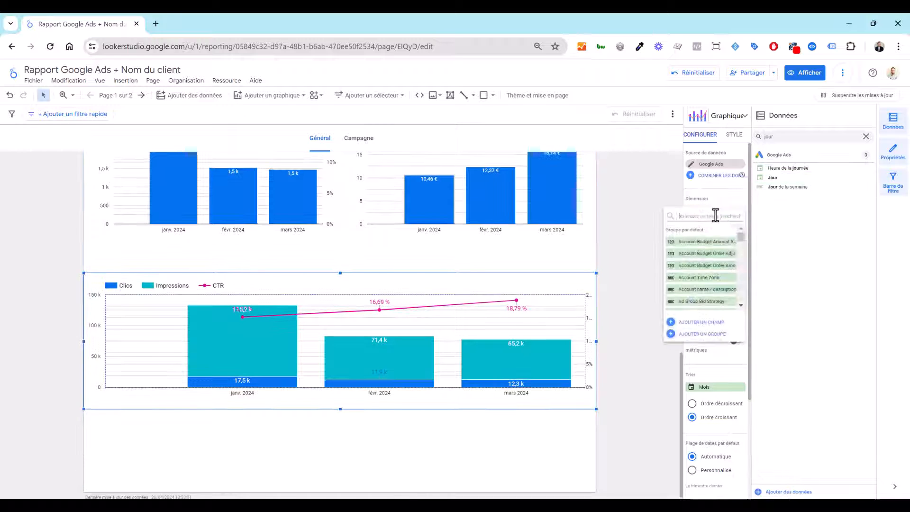
{"action": "type", "text": "jour"}
{"action": "left_click", "coordinate": [696, 253]}
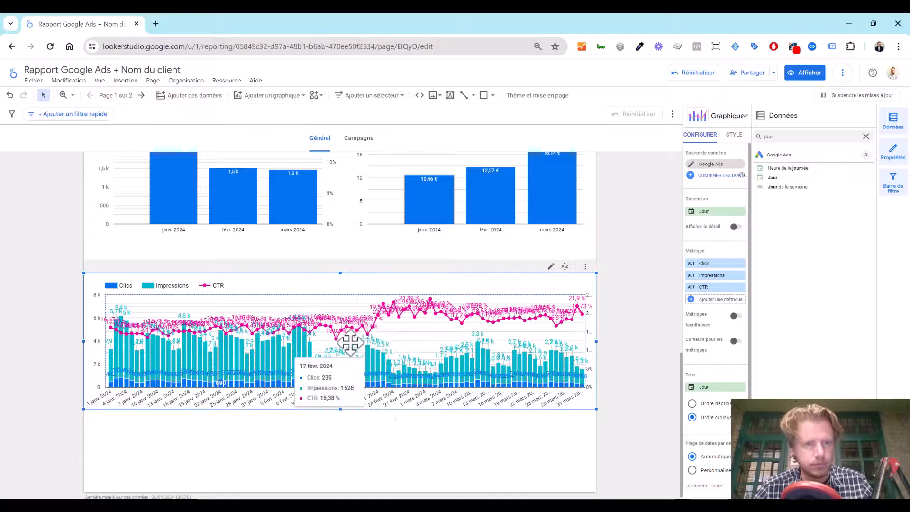
Remove the Impressions and CTR metrics from the daily chart, keeping only Clics, and nudge the chart slightly upward
{"action": "left_click", "coordinate": [741, 276]}
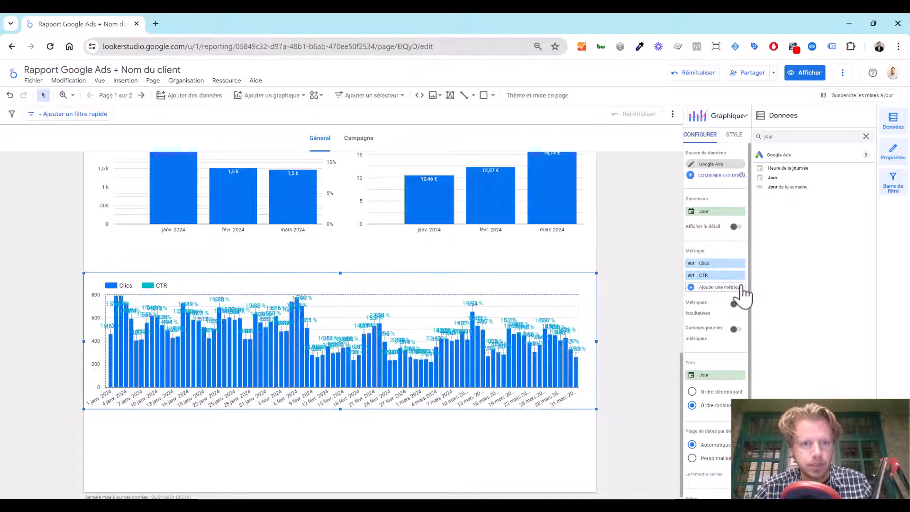
{"action": "left_click", "coordinate": [733, 137]}
{"action": "left_click", "coordinate": [703, 136]}
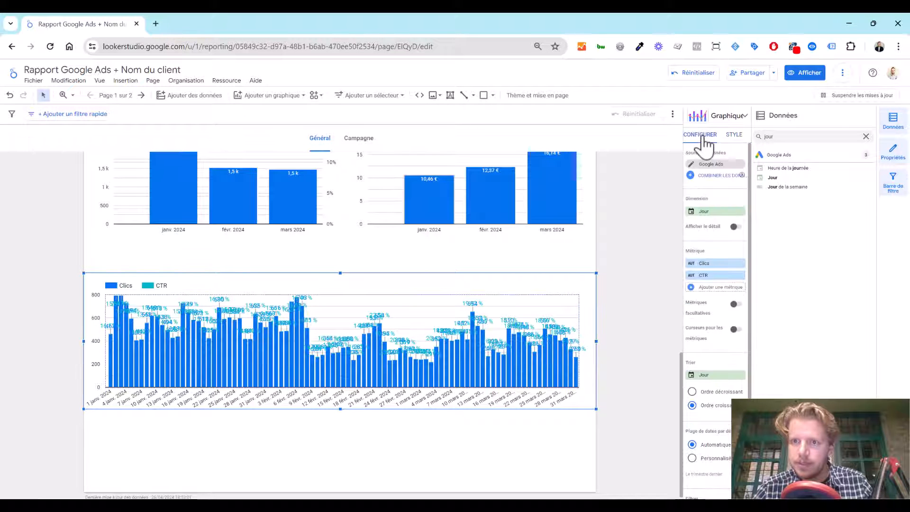
{"action": "left_click", "coordinate": [741, 276]}
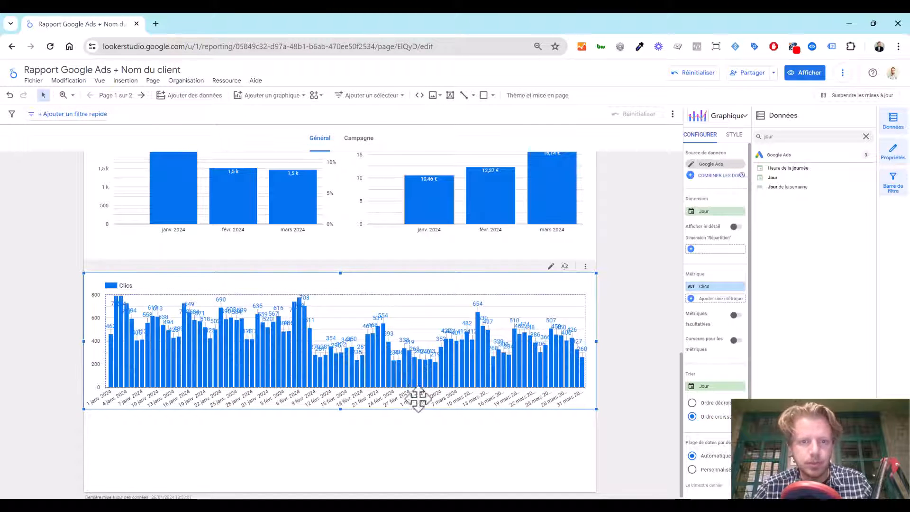
{"action": "mouse_move", "coordinate": [490, 388]}
{"action": "left_mouse_down"}
{"action": "mouse_move", "coordinate": [488, 377]}
{"action": "mouse_move", "coordinate": [490, 386]}
{"action": "left_mouse_up"}
{"action": "left_click", "coordinate": [504, 456]}
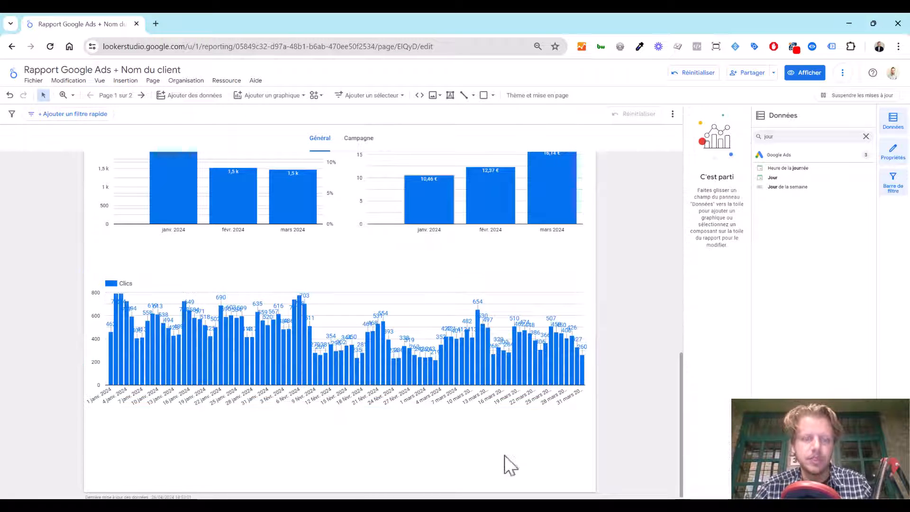
Duplicate the Général report page
{"action": "scroll", "coordinate": [504, 462], "scroll_direction": "up", "scroll_amount": 10}
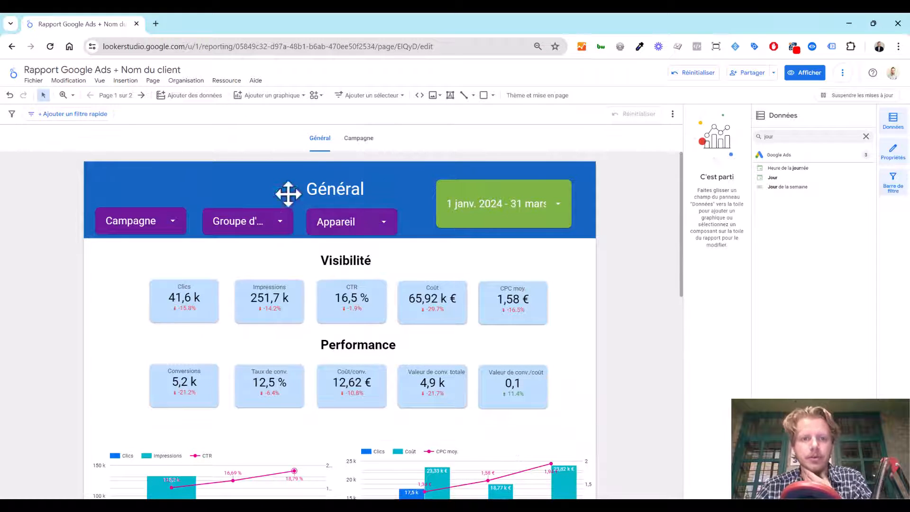
{"action": "scroll", "coordinate": [338, 287], "scroll_direction": "down", "scroll_amount": 3}
{"action": "scroll", "coordinate": [338, 287], "scroll_direction": "up", "scroll_amount": 3}
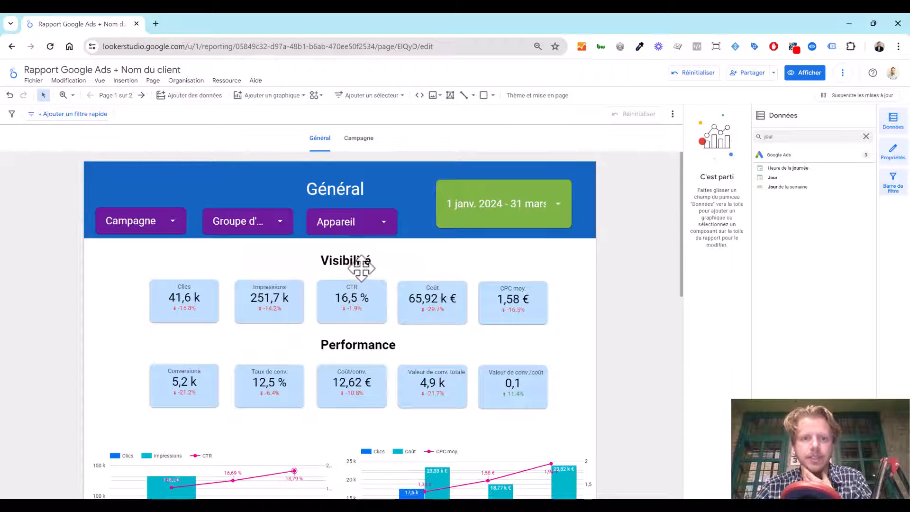
{"action": "scroll", "coordinate": [361, 300], "scroll_direction": "down", "scroll_amount": 10}
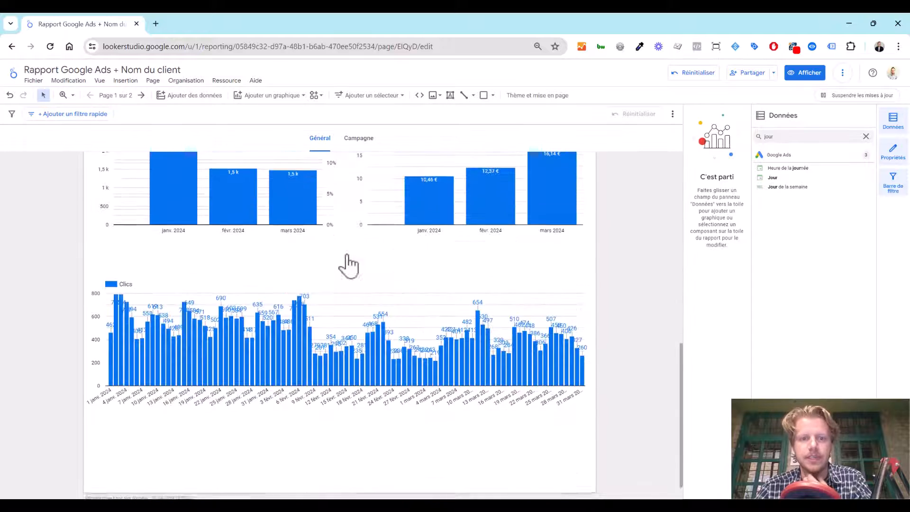
{"action": "scroll", "coordinate": [365, 337], "scroll_direction": "up", "scroll_amount": 10}
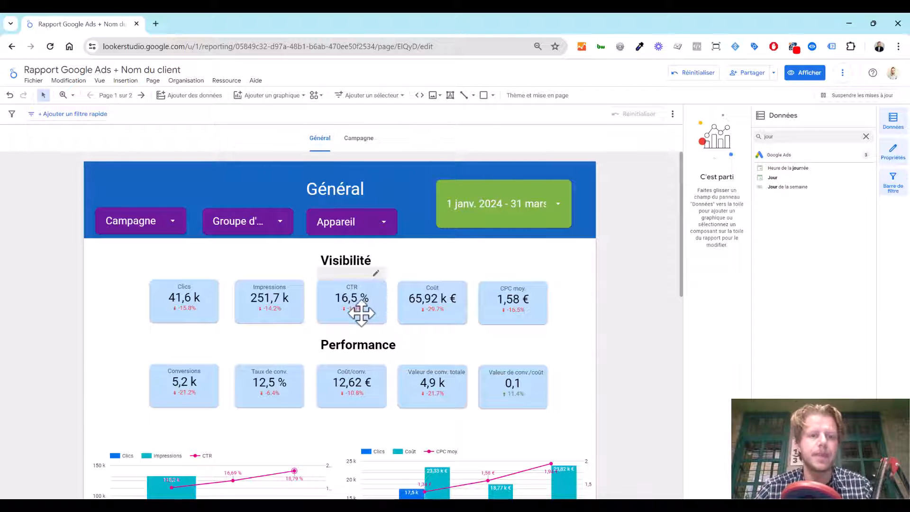
{"action": "left_click", "coordinate": [155, 82]}
{"action": "left_click", "coordinate": [174, 111]}
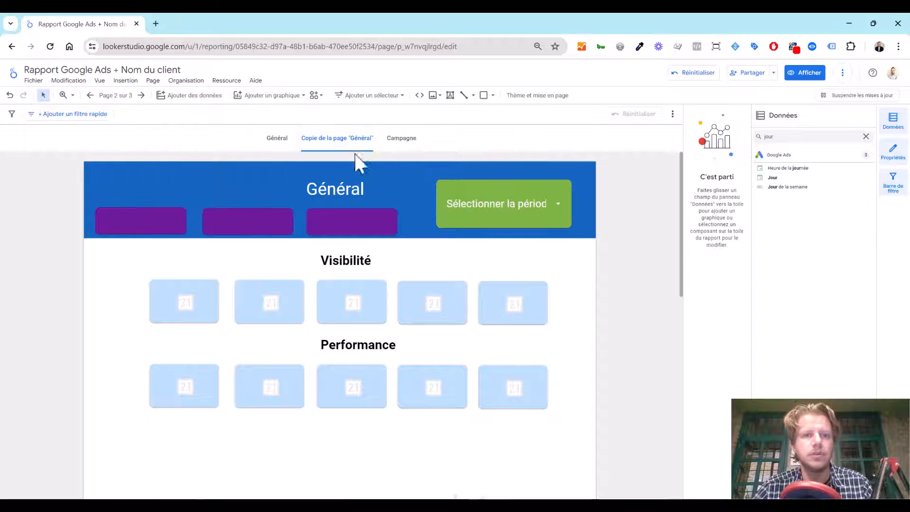
Rename the copied Général page as Appareil/Temps in the report's page list
{"action": "left_click", "coordinate": [186, 81]}
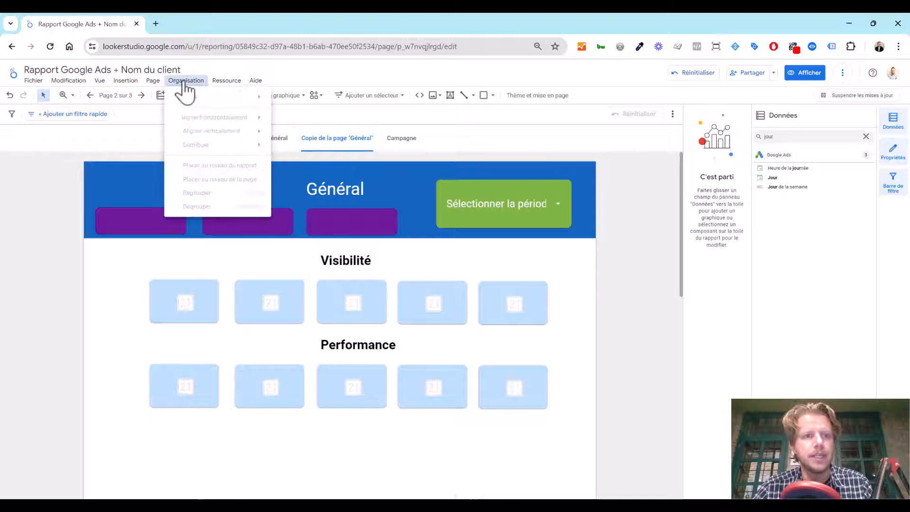
{"action": "left_click", "coordinate": [153, 81]}
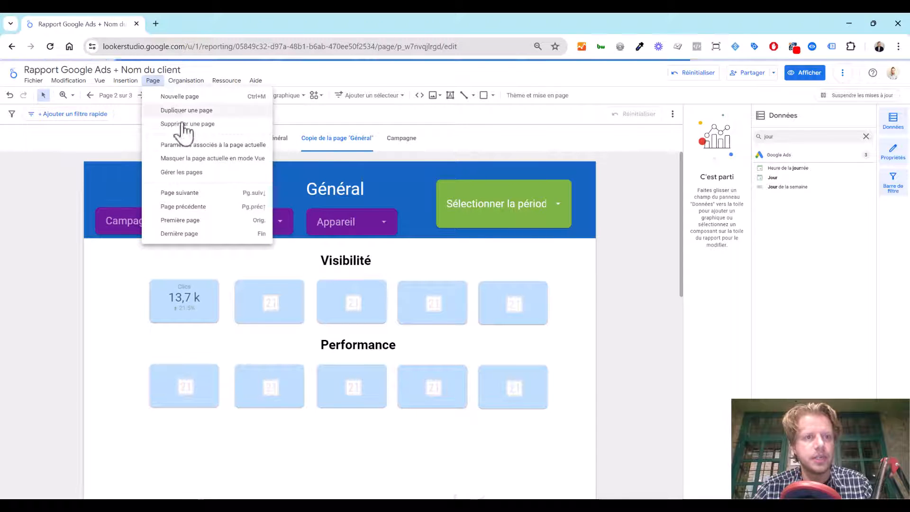
{"action": "left_click", "coordinate": [192, 172]}
{"action": "left_click", "coordinate": [739, 184]}
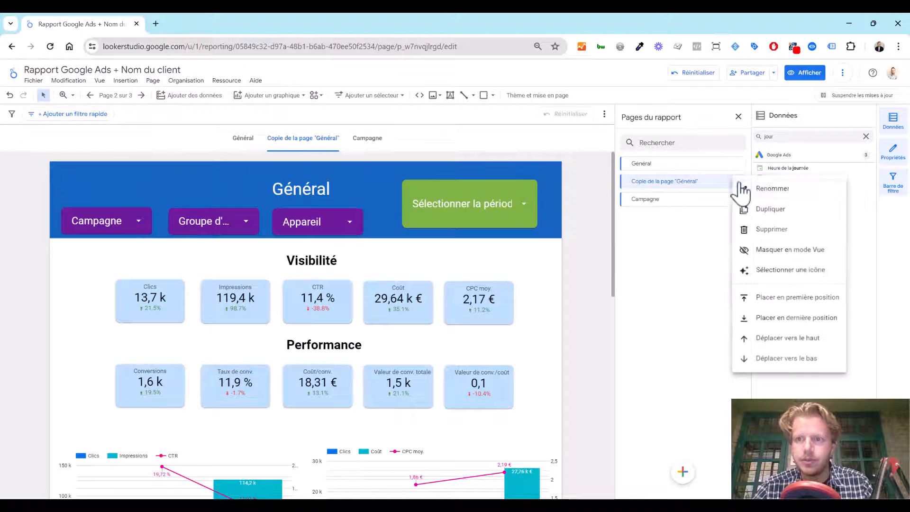
{"action": "left_click", "coordinate": [748, 192]}
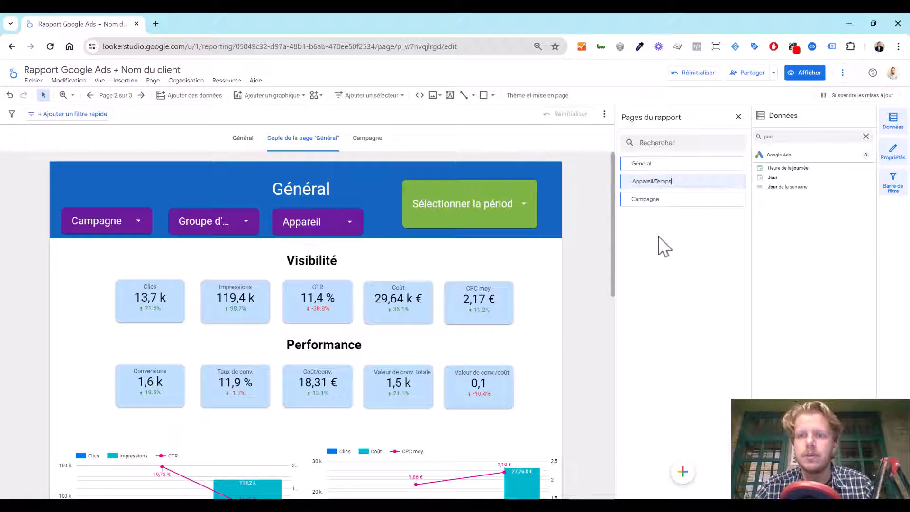
Delete the Campagne page from the report and close the page list
{"action": "left_click", "coordinate": [735, 199]}
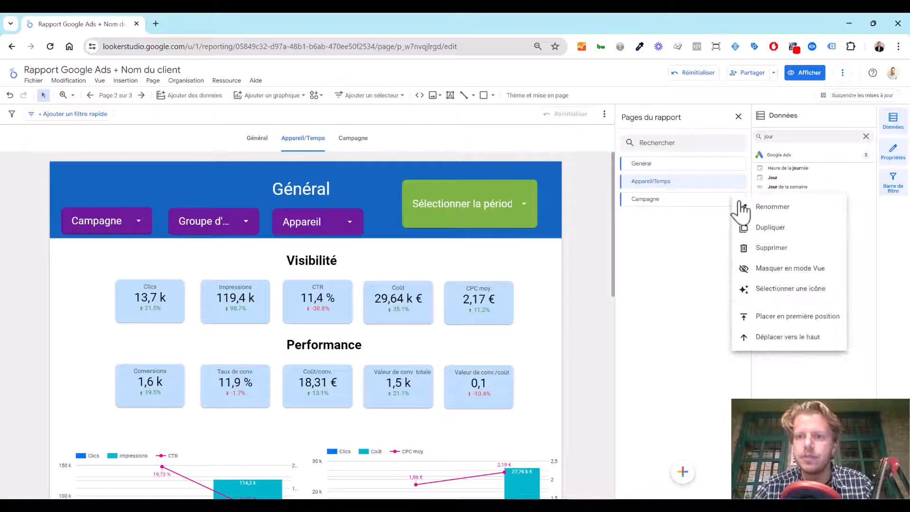
{"action": "left_click", "coordinate": [765, 249]}
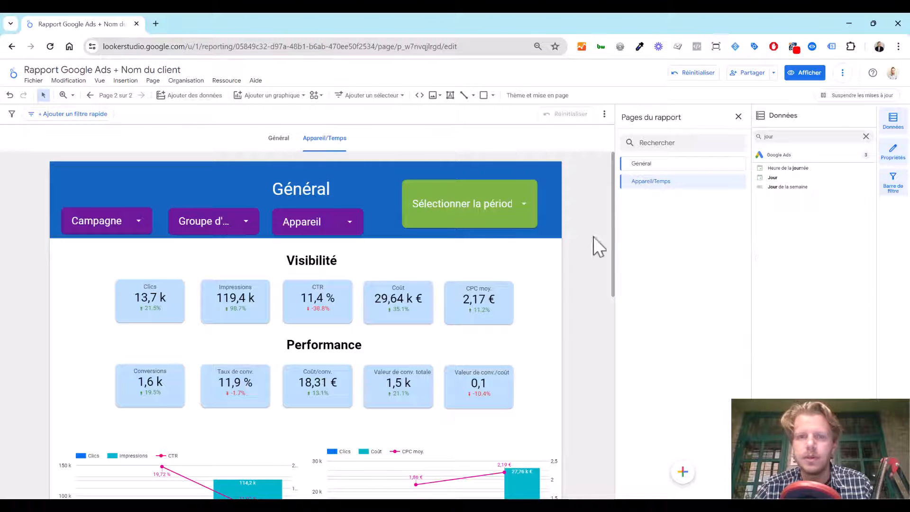
{"action": "left_click", "coordinate": [557, 266]}
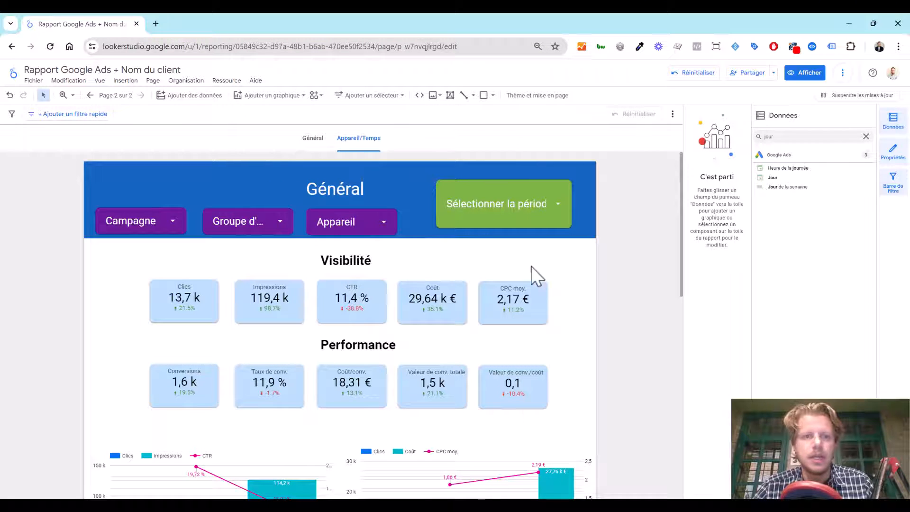
Change the header title on the copied page to Appareil/Temps and widen its text box to fit on one line
{"action": "double_click", "coordinate": [342, 188]}
{"action": "type", "text": "Appareil/T"}
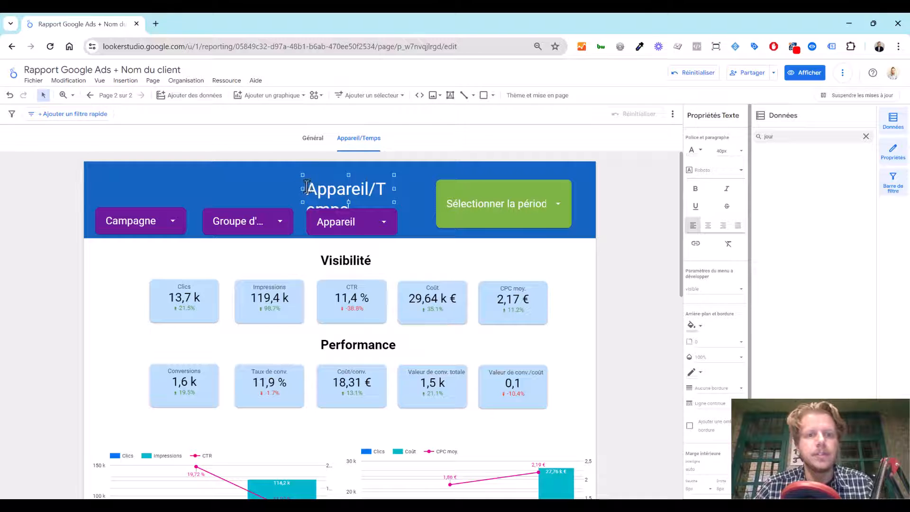
{"action": "left_click_drag", "start_coordinate": [303, 188], "coordinate": [265, 187]}
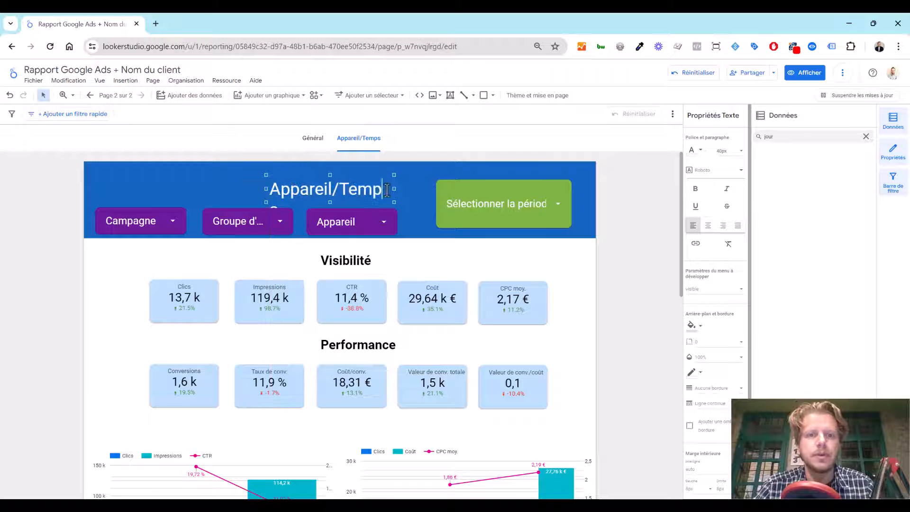
{"action": "left_click_drag", "start_coordinate": [394, 189], "coordinate": [416, 190]}
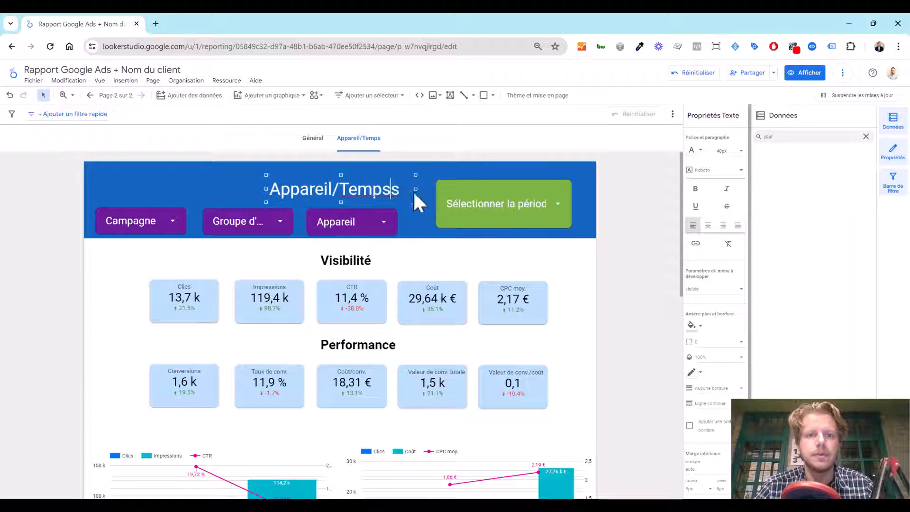
{"action": "left_click", "coordinate": [400, 189]}
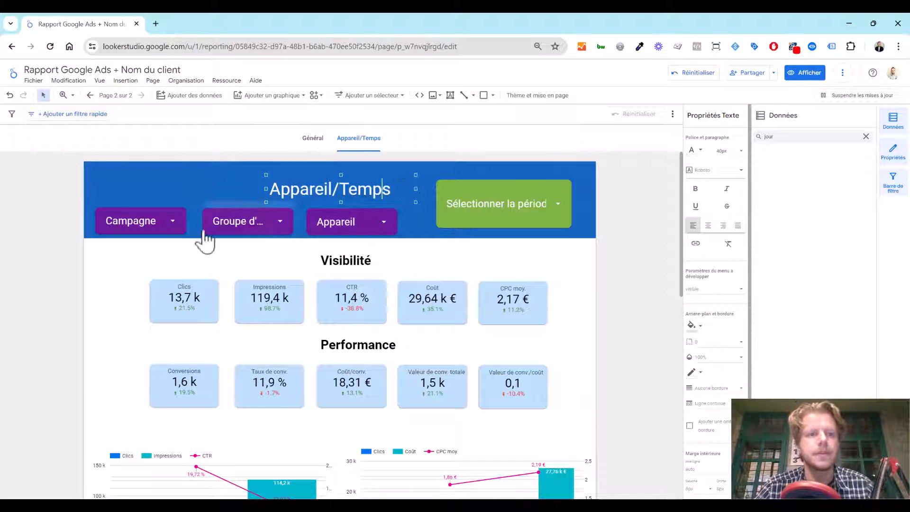
{"action": "left_click", "coordinate": [136, 263]}
{"action": "scroll", "coordinate": [151, 248], "scroll_direction": "down", "scroll_amount": 2}
{"action": "scroll", "coordinate": [147, 242], "scroll_direction": "up", "scroll_amount": 2}
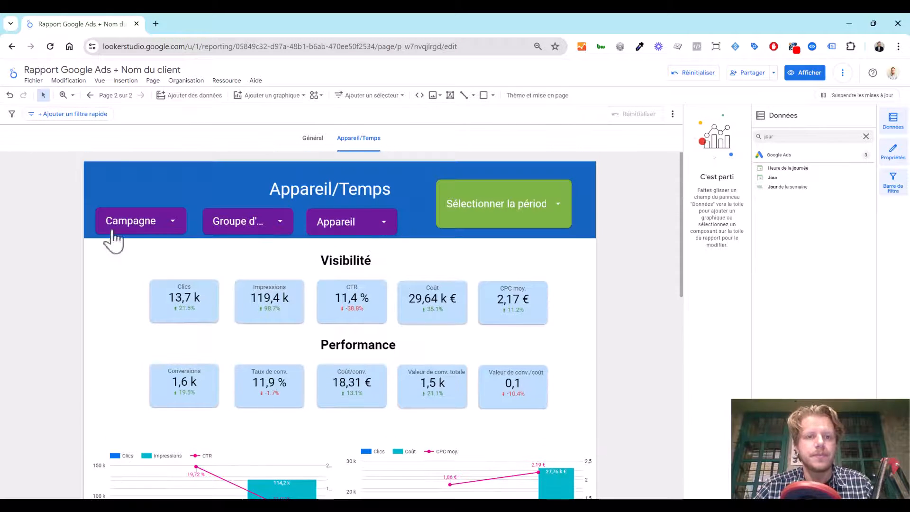
{"action": "scroll", "coordinate": [184, 277], "scroll_direction": "down", "scroll_amount": 2}
{"action": "scroll", "coordinate": [171, 279], "scroll_direction": "up", "scroll_amount": 2}
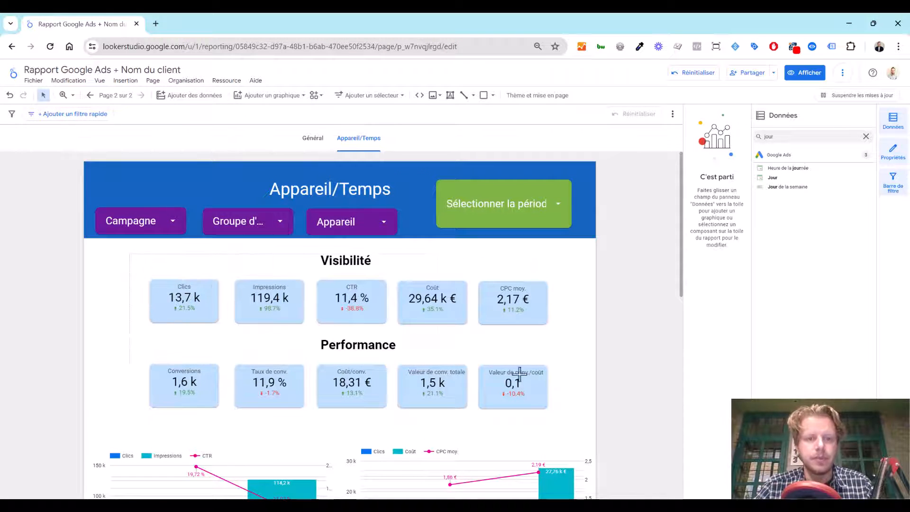
{"action": "left_click_drag", "start_coordinate": [519, 374], "coordinate": [570, 490]}
{"action": "scroll", "coordinate": [559, 467], "scroll_direction": "down", "scroll_amount": 9}
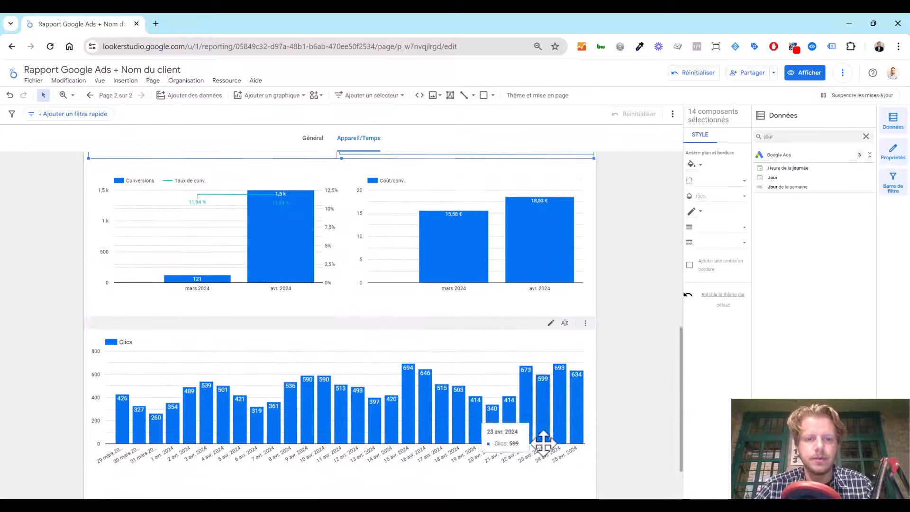
{"action": "scroll", "coordinate": [437, 365], "scroll_direction": "up", "scroll_amount": 10}
Delete all scorecards, the Performance heading and the two uppermost charts from the Appareil/Temps page
{"action": "left_click", "coordinate": [144, 251]}
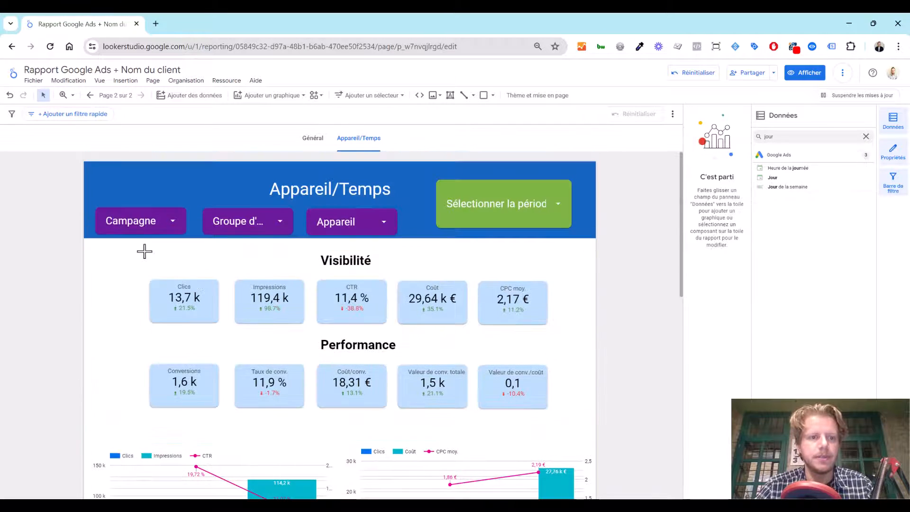
{"action": "left_click", "coordinate": [554, 466]}
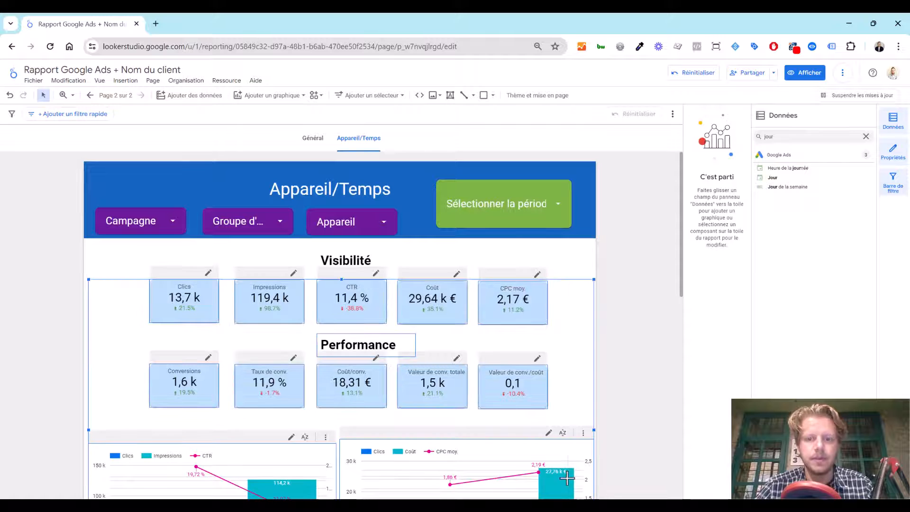
{"action": "key", "text": "Delete"}
{"action": "scroll", "coordinate": [530, 454], "scroll_direction": "down", "scroll_amount": 5}
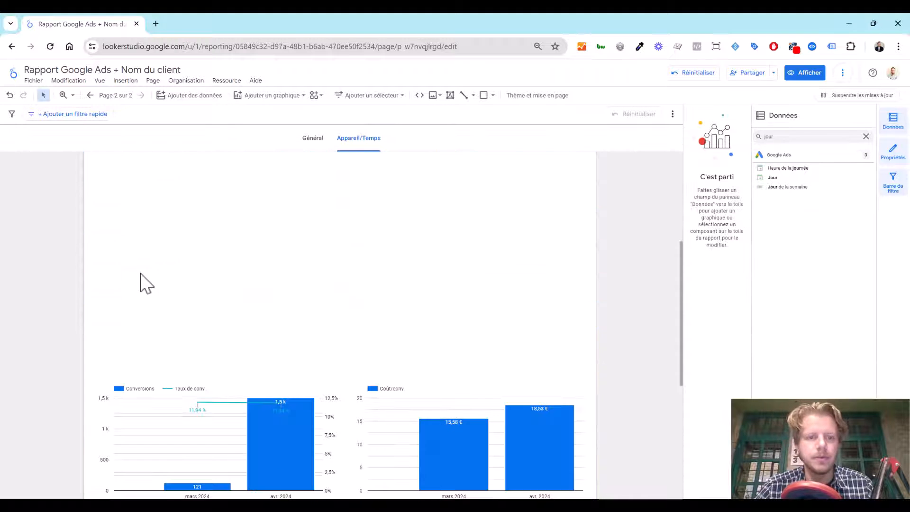
Delete the remaining Conversions and Coût/conv. charts from the page and change the Visibilité heading to Appareils
{"action": "left_click", "coordinate": [486, 447]}
{"action": "key", "text": "Delete"}
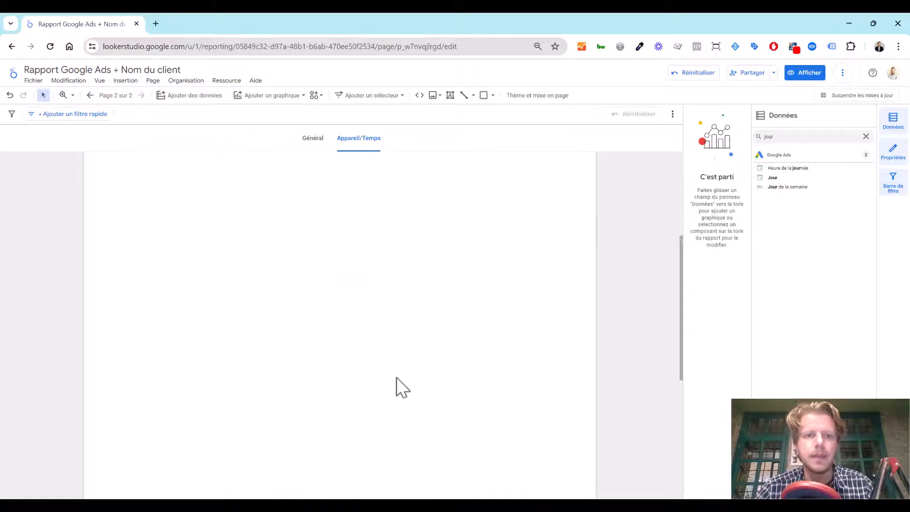
{"action": "scroll", "coordinate": [396, 377], "scroll_direction": "up", "scroll_amount": 5}
{"action": "left_click", "coordinate": [351, 261]}
{"action": "double_click", "coordinate": [352, 261]}
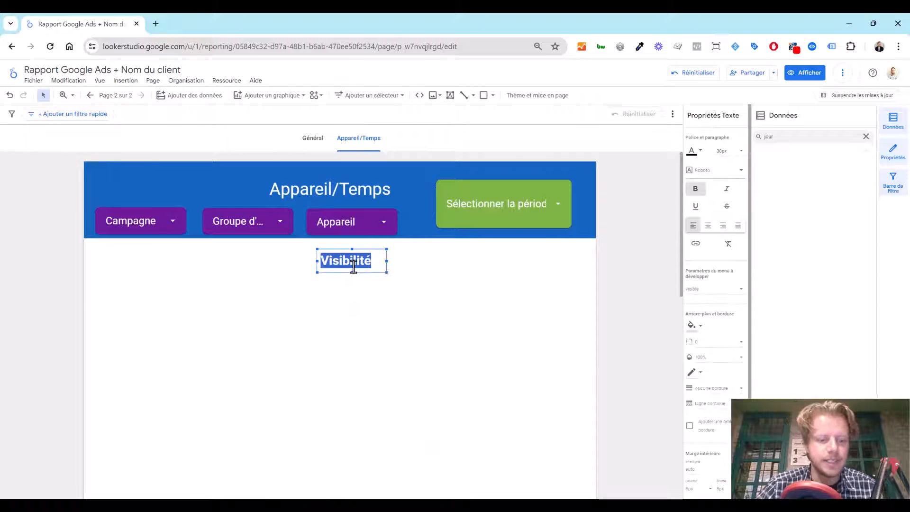
{"action": "type", "text": "Appareils"}
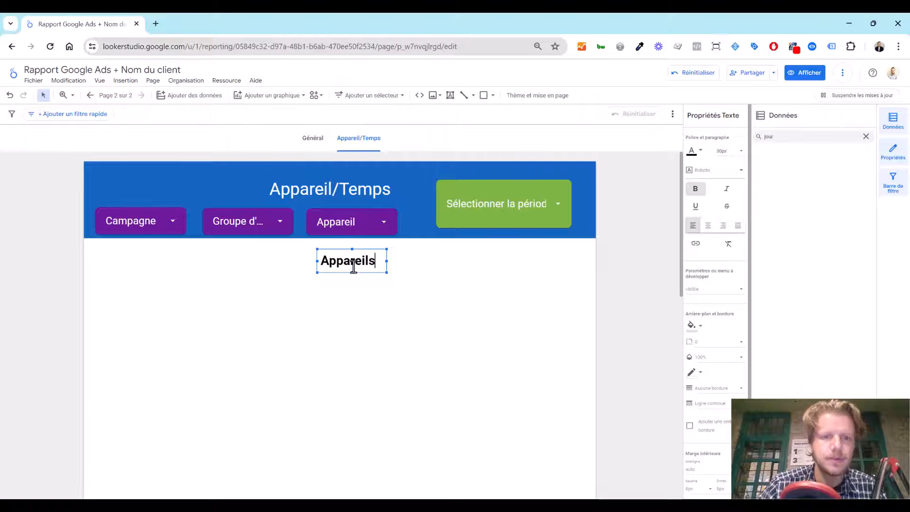
{"action": "left_click", "coordinate": [227, 316]}
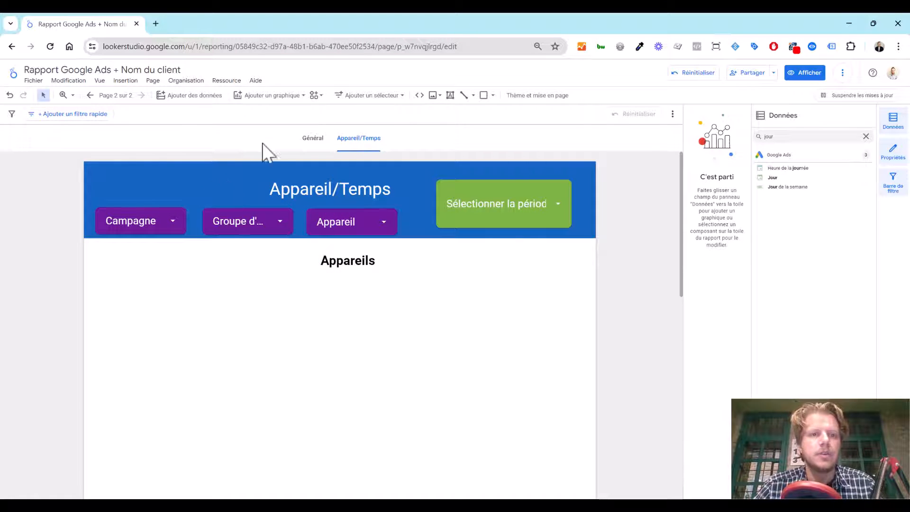
Insert a pie chart on the left side of the page below the Appareils heading
{"action": "left_click", "coordinate": [286, 96]}
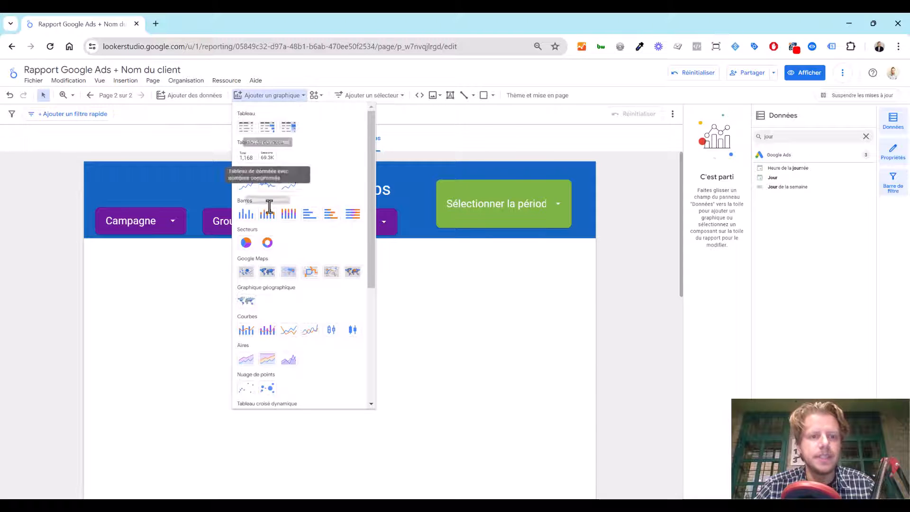
{"action": "left_click", "coordinate": [245, 242]}
{"action": "left_click", "coordinate": [96, 308]}
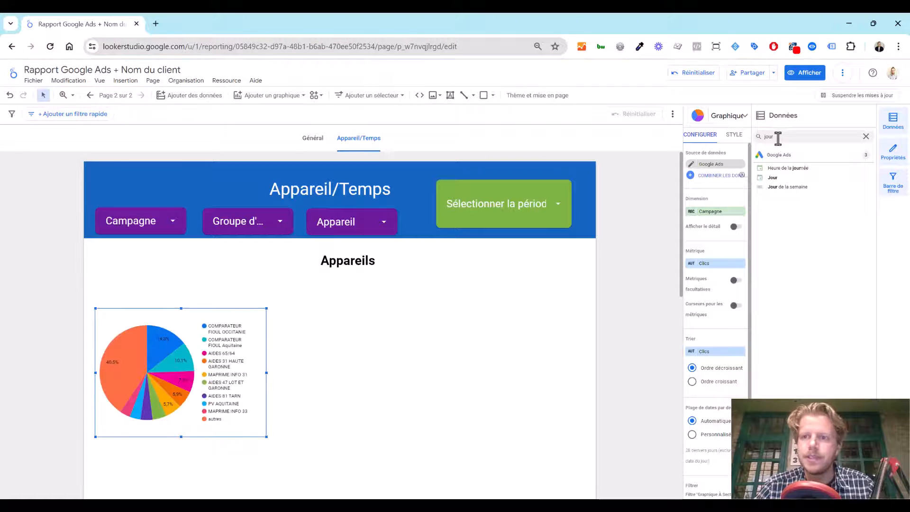
Set the pie chart's dimension to Appareil and its metric to Conversions
{"action": "left_click_drag", "start_coordinate": [777, 137], "coordinate": [760, 140]}
{"action": "key", "text": "BackSpace"}
{"action": "type", "text": "app"}
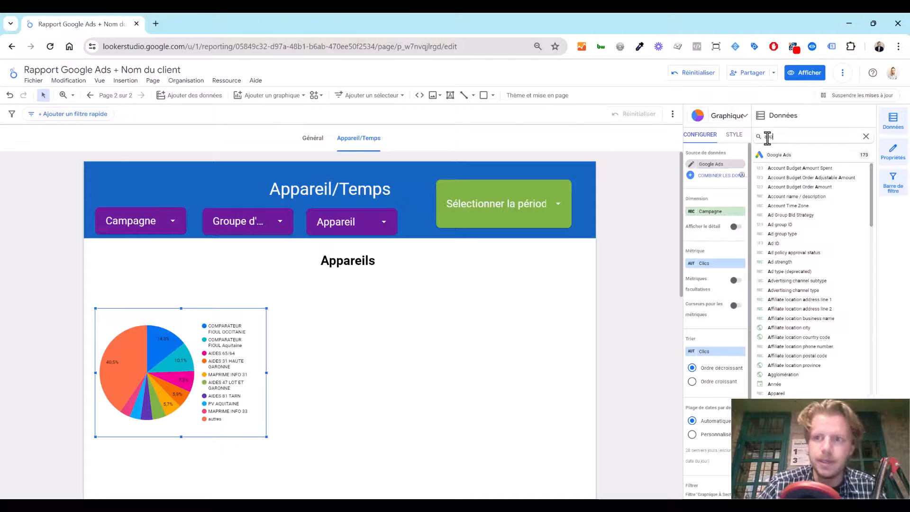
{"action": "type", "text": "a"}
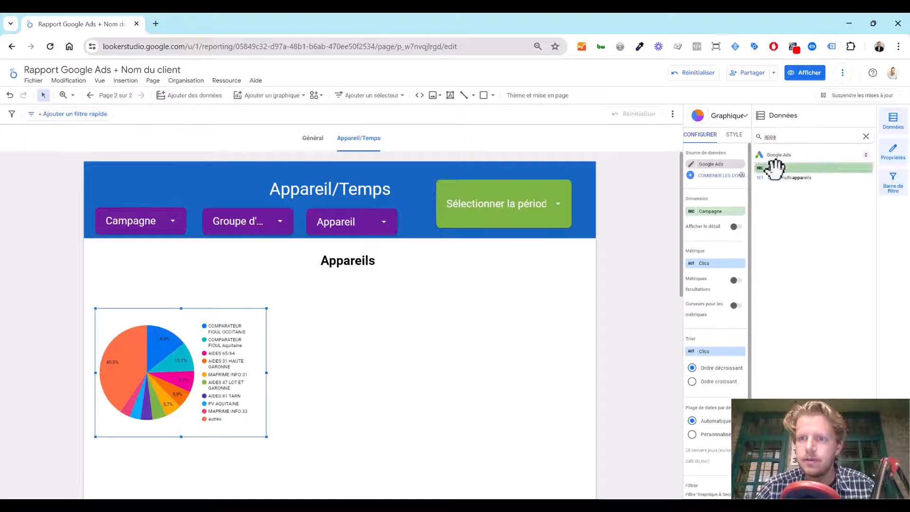
{"action": "left_click_drag", "start_coordinate": [774, 167], "coordinate": [723, 232]}
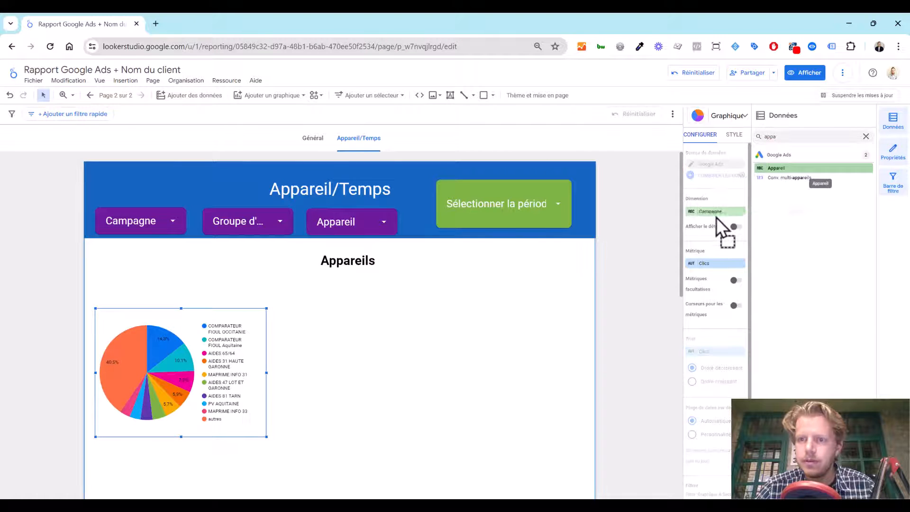
{"action": "left_click", "coordinate": [725, 264]}
{"action": "type", "text": "convers"}
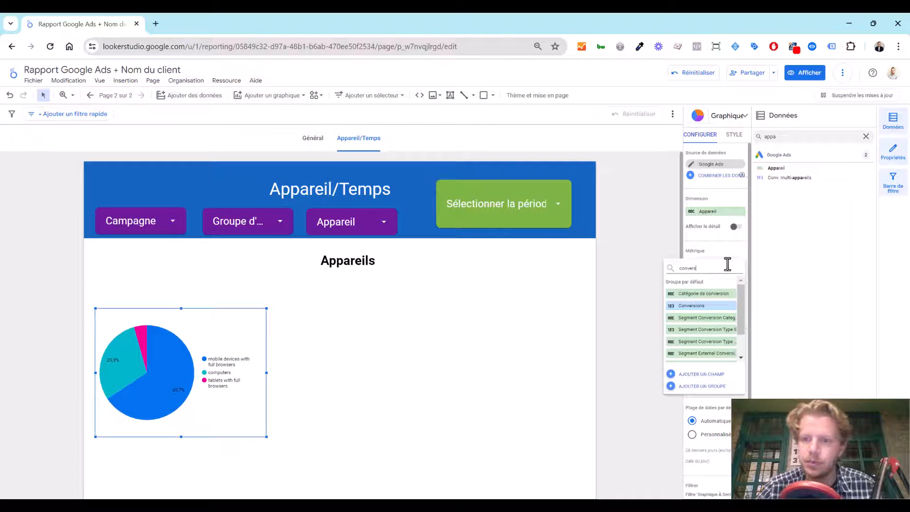
{"action": "left_click", "coordinate": [700, 305]}
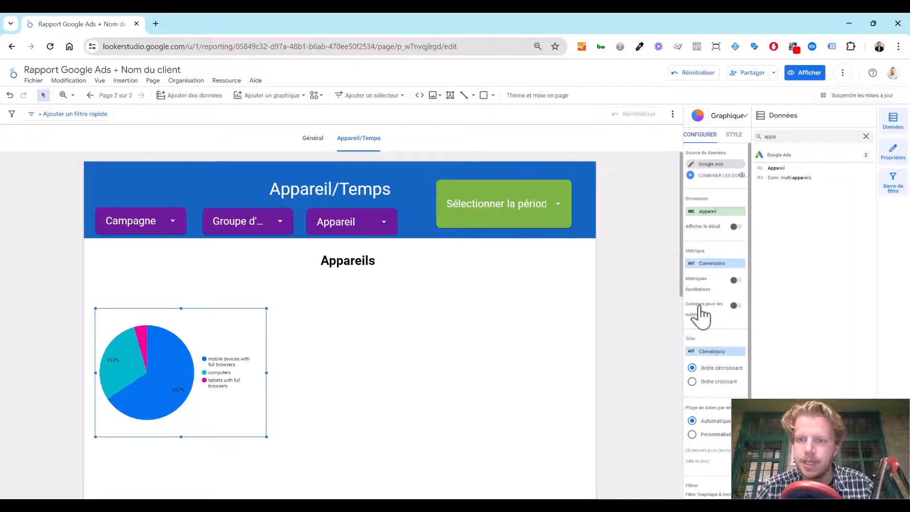
{"action": "left_click", "coordinate": [383, 328]}
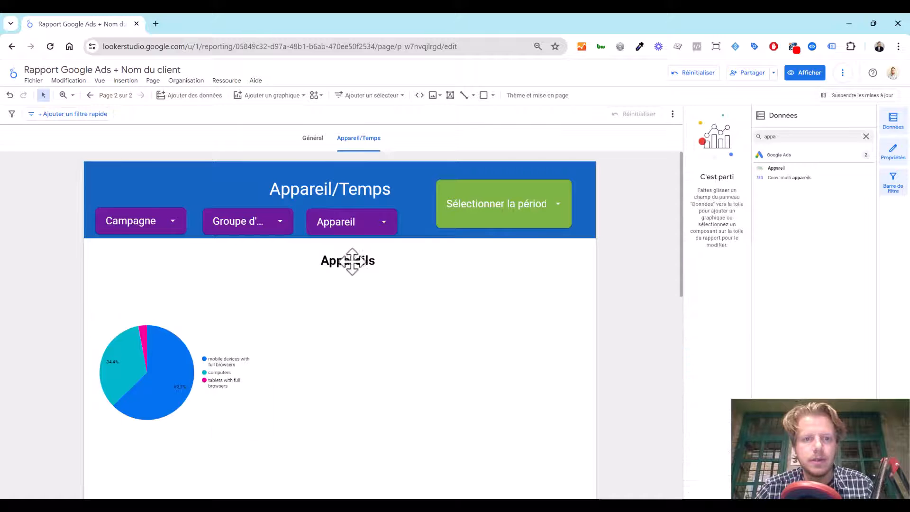
Copy the Appareils heading, place the copy above the pie chart and change its text to "Nombre de conversions / appareil"
{"action": "left_click", "coordinate": [352, 261]}
{"action": "key", "text": "ctrl+c"}
{"action": "key", "text": "ctrl+v"}
{"action": "left_click", "coordinate": [369, 269]}
{"action": "left_click_drag", "start_coordinate": [369, 269], "coordinate": [161, 296]}
{"action": "double_click", "coordinate": [157, 295]}
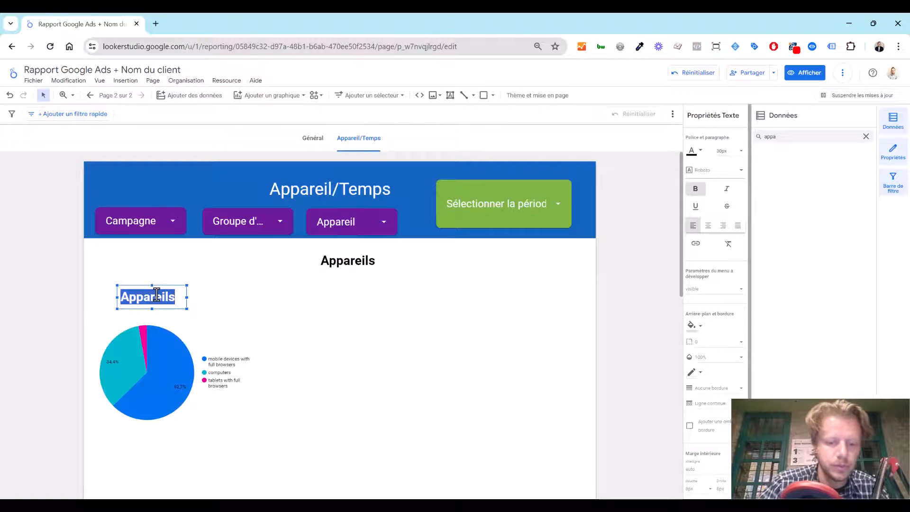
{"action": "type", "text": "Nombre de conv"}
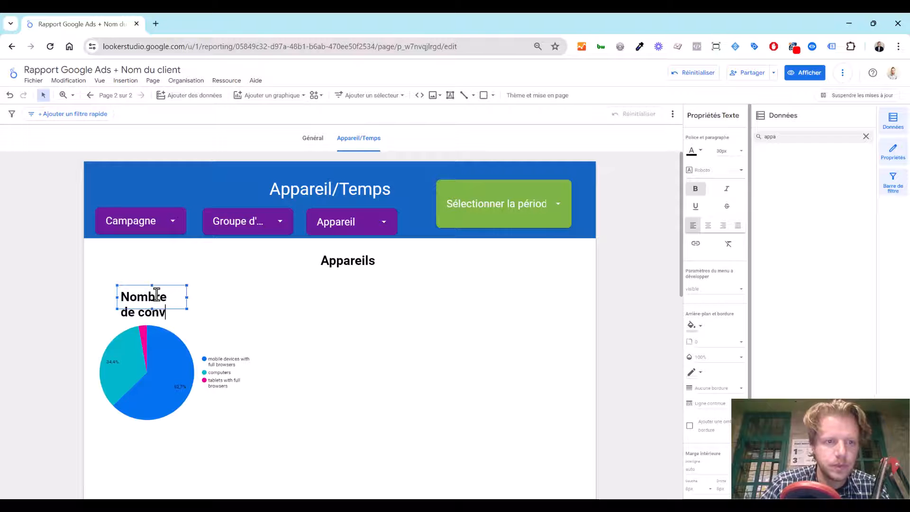
{"action": "type", "text": "ersions par appareil"}
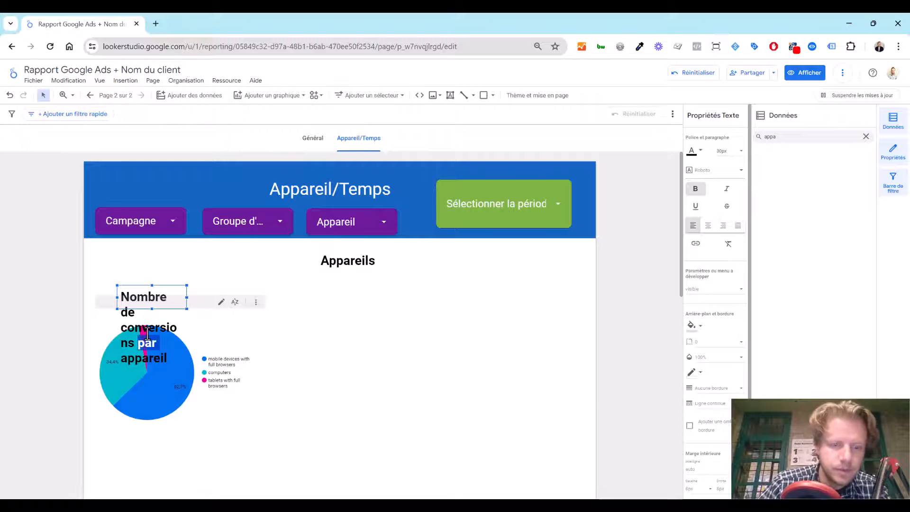
{"action": "type", "text": "/"}
Widen the chart caption's text box and format its text as italic, without bold, at 18px
{"action": "left_click_drag", "start_coordinate": [187, 298], "coordinate": [237, 294]}
{"action": "double_click", "coordinate": [209, 295]}
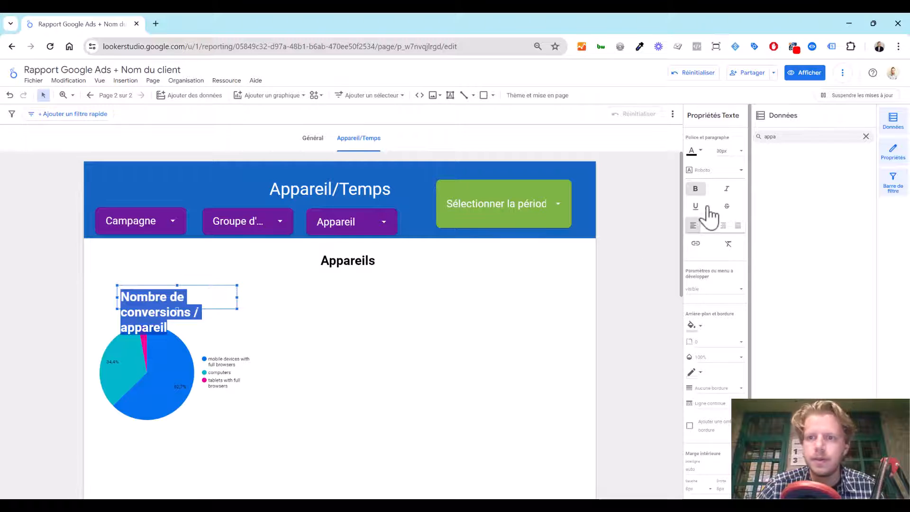
{"action": "left_click", "coordinate": [696, 190]}
{"action": "left_click", "coordinate": [726, 189]}
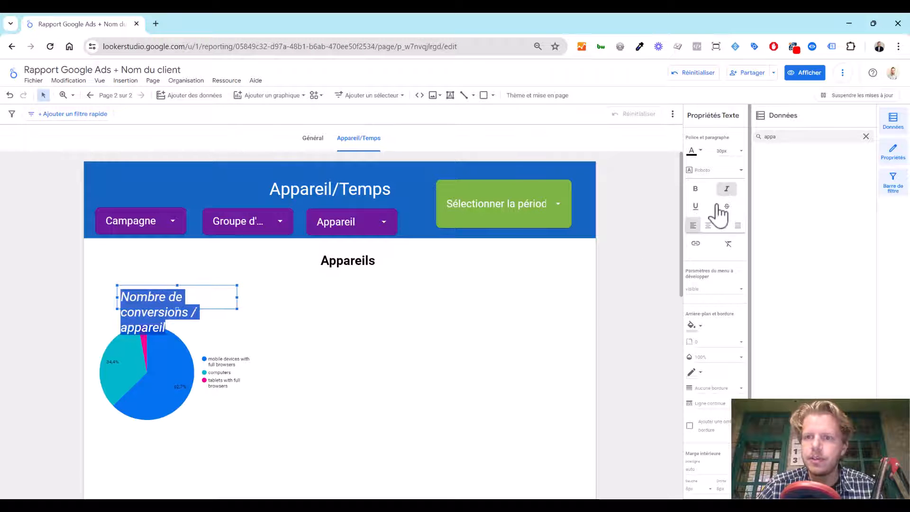
{"action": "left_click", "coordinate": [729, 152]}
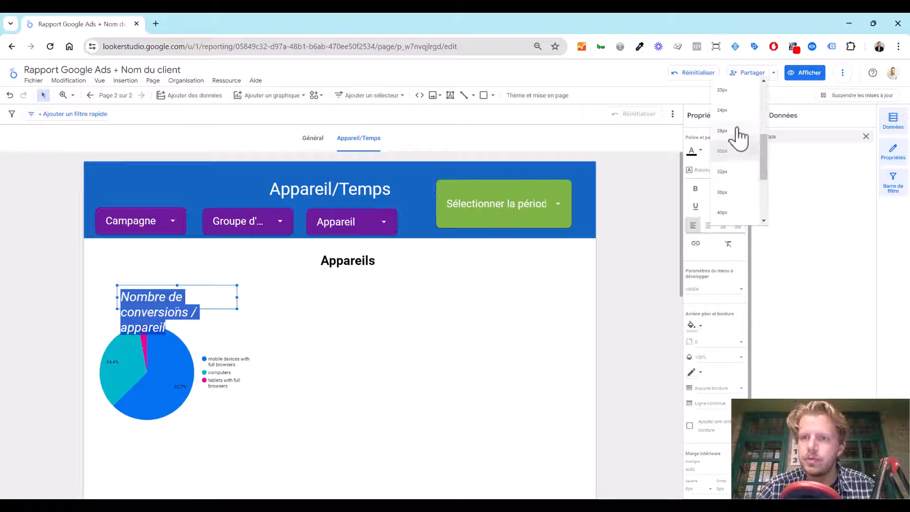
{"action": "left_click", "coordinate": [722, 122]}
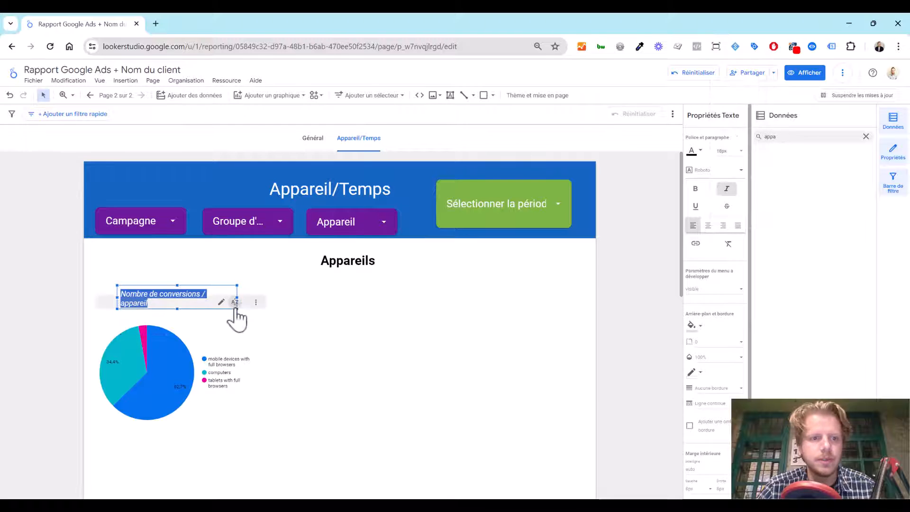
Extend the caption's text box to fit on one line, center its text and align it above the pie chart
{"action": "left_click_drag", "start_coordinate": [237, 297], "coordinate": [261, 297]}
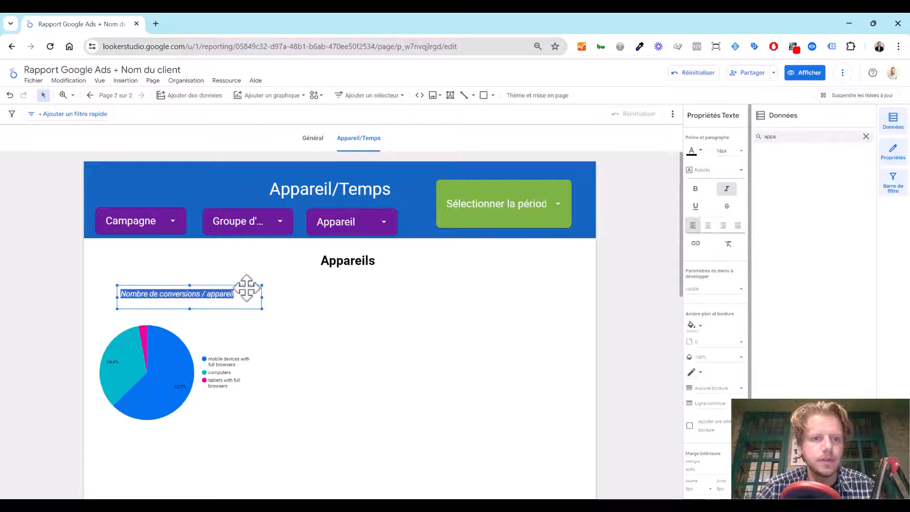
{"action": "left_click", "coordinate": [708, 225]}
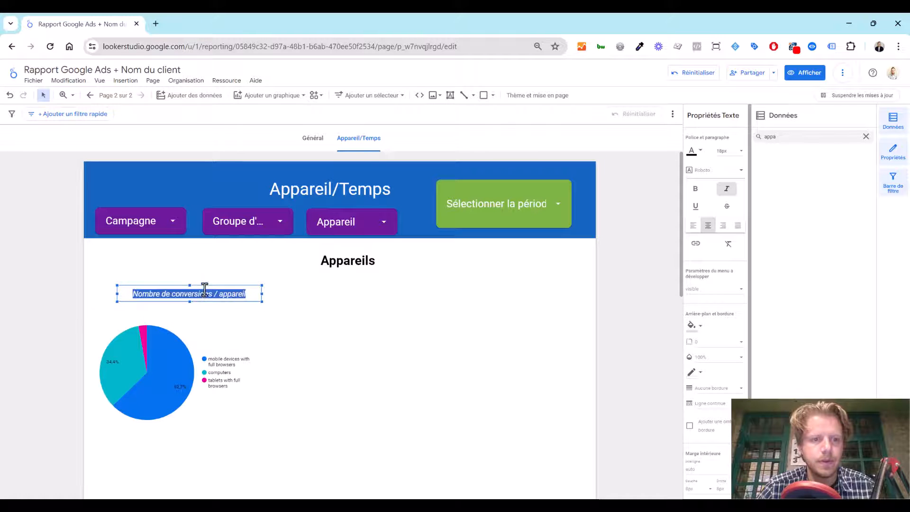
{"action": "left_click_drag", "start_coordinate": [203, 289], "coordinate": [174, 294]}
{"action": "left_click", "coordinate": [325, 414]}
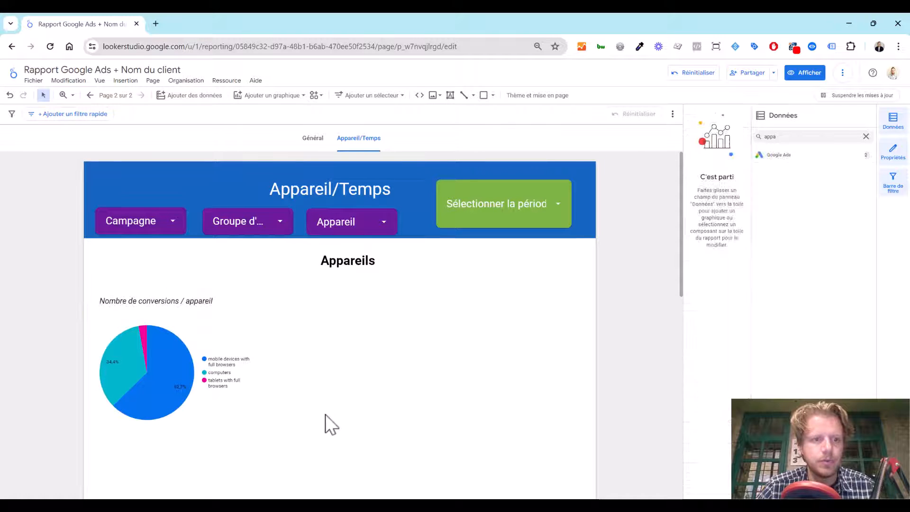
Duplicate the pie chart twice and its caption once, arranging the three charts in a row below the Appareils heading
{"action": "left_click_drag", "start_coordinate": [118, 288], "coordinate": [481, 370]}
{"action": "left_click", "coordinate": [357, 374]}
{"action": "key", "text": "ctrl+d"}
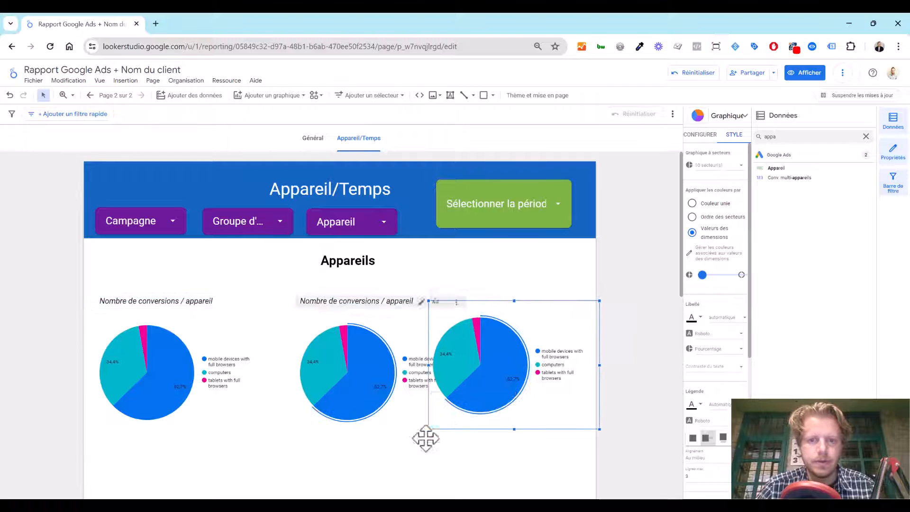
{"action": "left_click", "coordinate": [369, 474]}
{"action": "left_click_drag", "start_coordinate": [366, 364], "coordinate": [336, 368]}
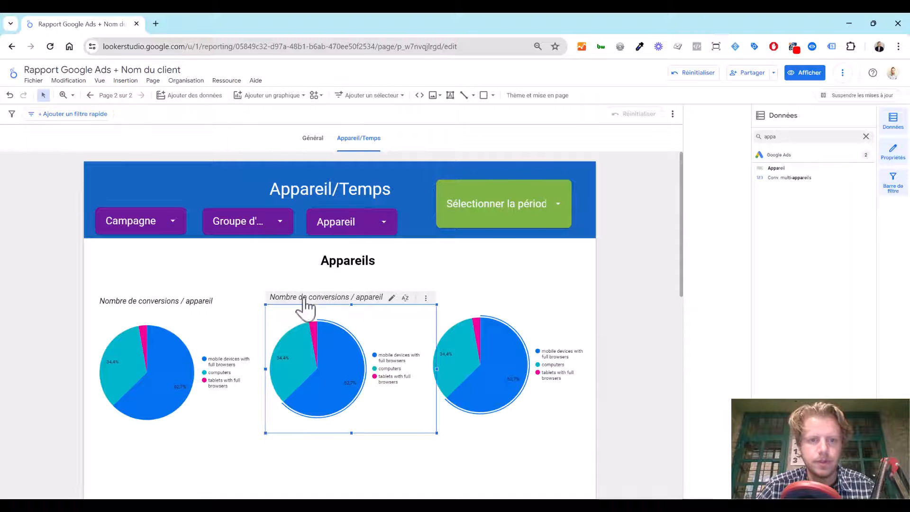
Copy the first chart's caption and place the copy above the third pie chart
{"action": "left_click", "coordinate": [206, 299]}
{"action": "key", "text": "ctrl+c"}
{"action": "key", "text": "ctrl+v"}
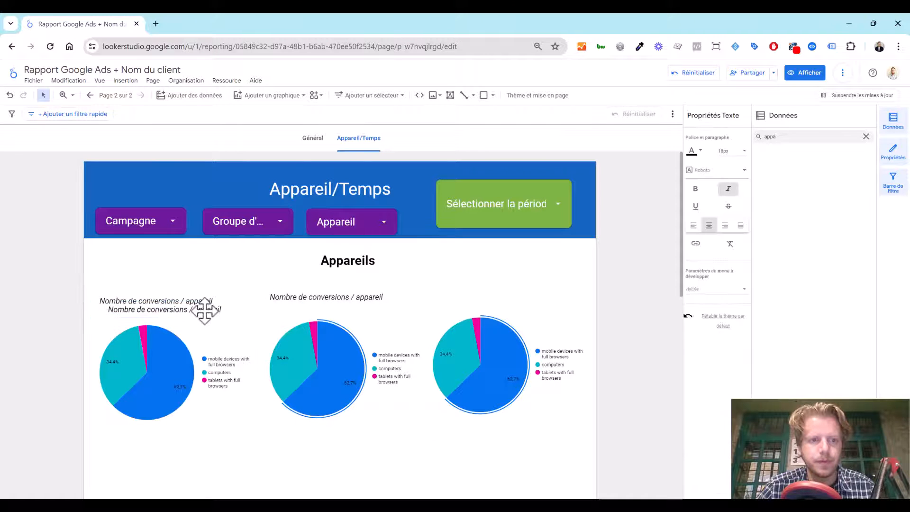
{"action": "left_click_drag", "start_coordinate": [205, 311], "coordinate": [554, 296]}
Set the middle chart's metric to Coût/conv. and change its chart type to a horizontal bar chart
{"action": "left_click", "coordinate": [349, 372]}
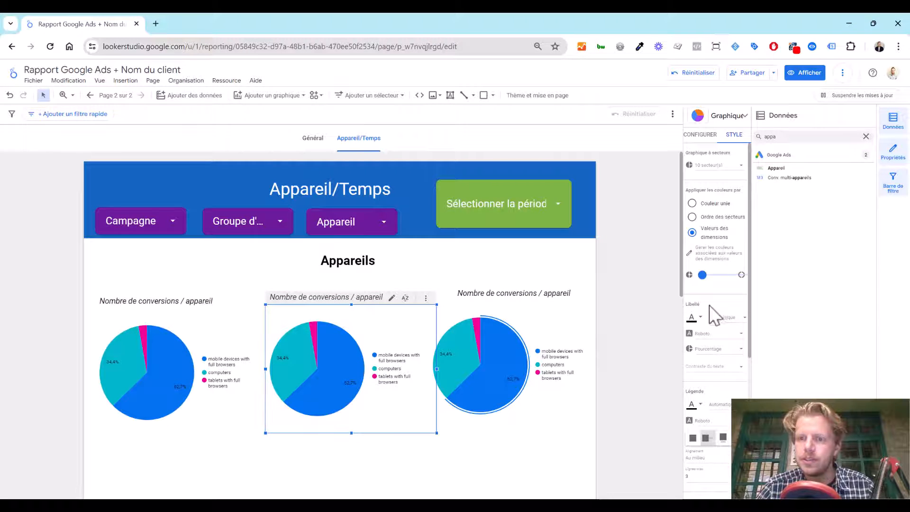
{"action": "scroll", "coordinate": [711, 313], "scroll_direction": "down", "scroll_amount": 2}
{"action": "scroll", "coordinate": [707, 325], "scroll_direction": "down", "scroll_amount": 5}
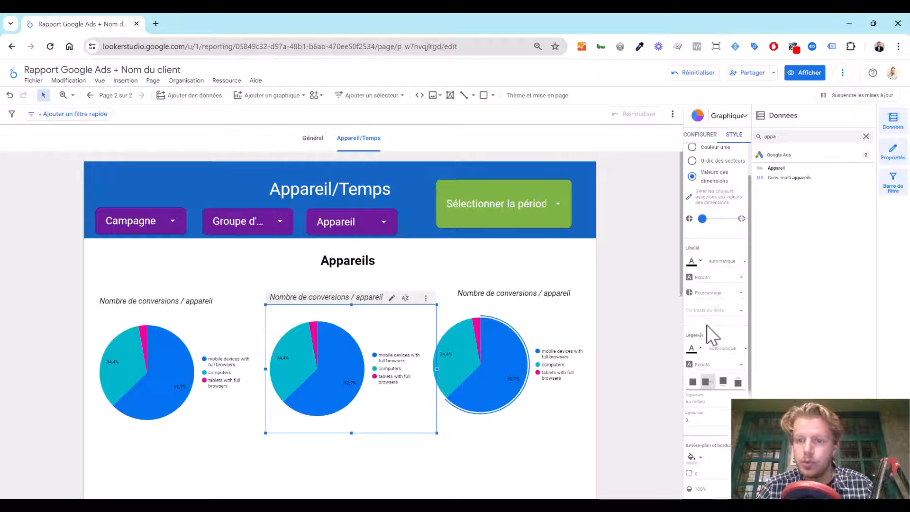
{"action": "scroll", "coordinate": [713, 327], "scroll_direction": "up", "scroll_amount": 5}
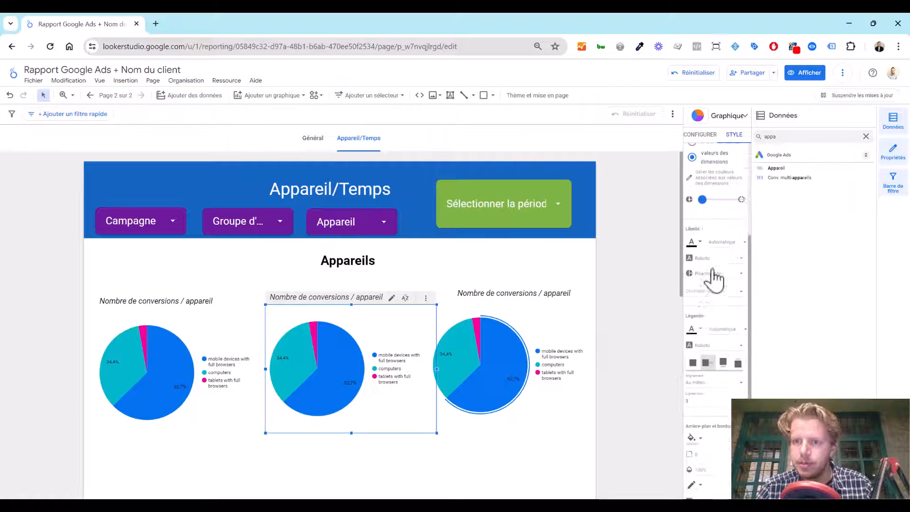
{"action": "scroll", "coordinate": [709, 286], "scroll_direction": "up", "scroll_amount": 2}
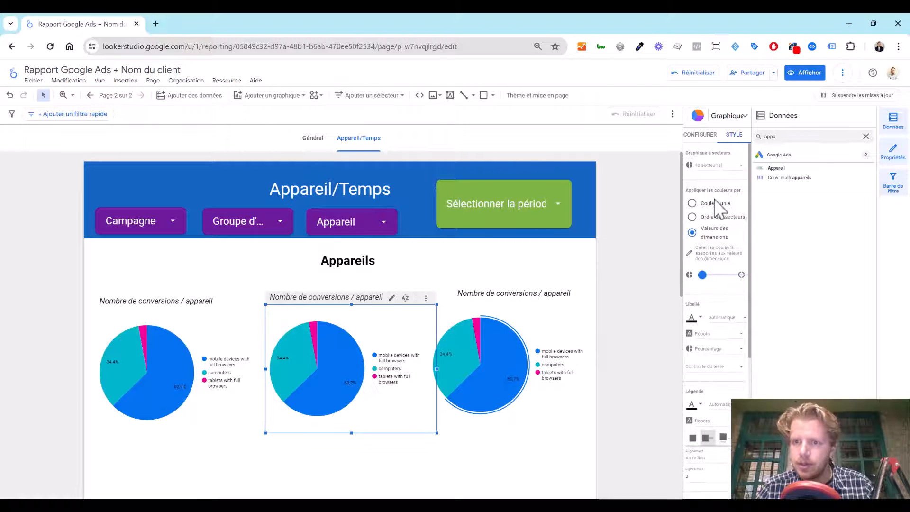
{"action": "left_click", "coordinate": [703, 137]}
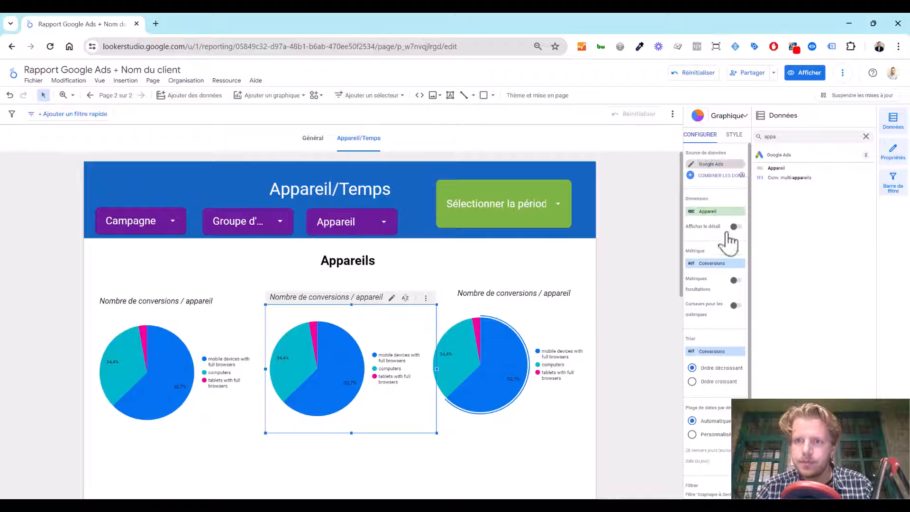
{"action": "left_click", "coordinate": [713, 263]}
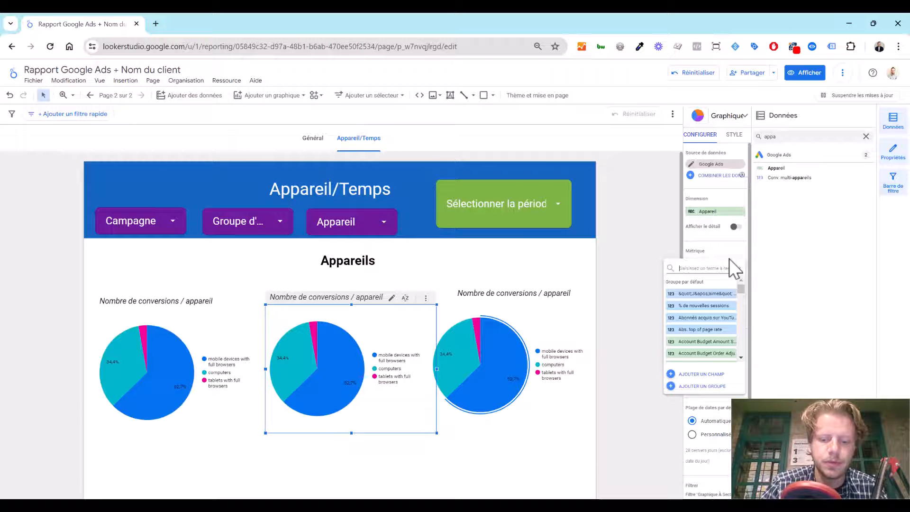
{"action": "type", "text": "co"}
{"action": "scroll", "coordinate": [720, 332], "scroll_direction": "down", "scroll_amount": 6}
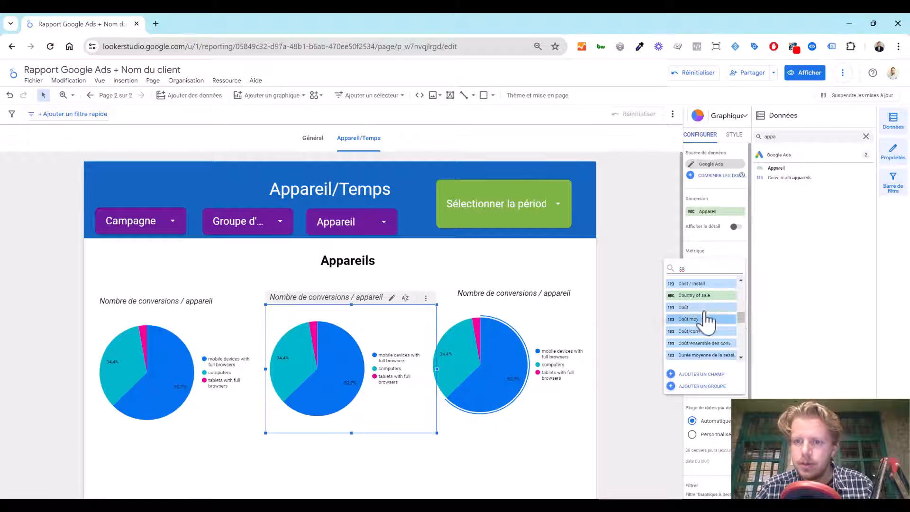
{"action": "left_click", "coordinate": [703, 336]}
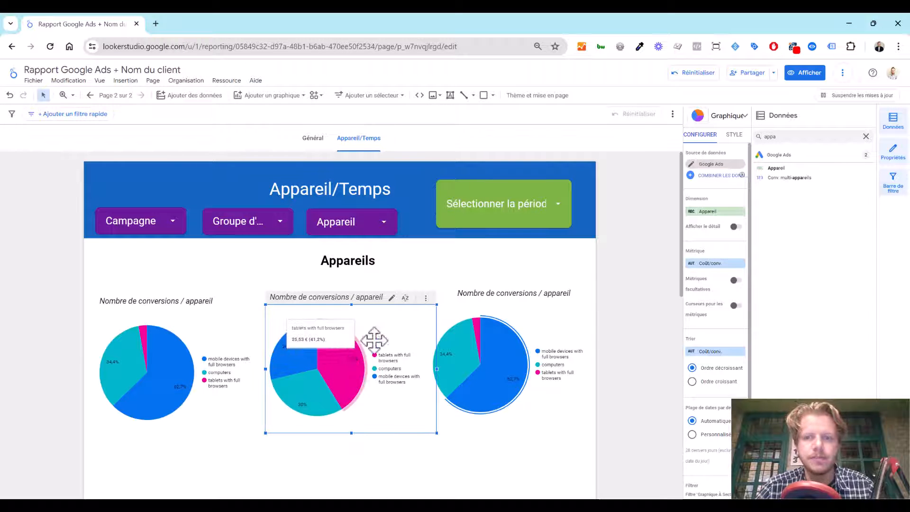
{"action": "left_click", "coordinate": [745, 116]}
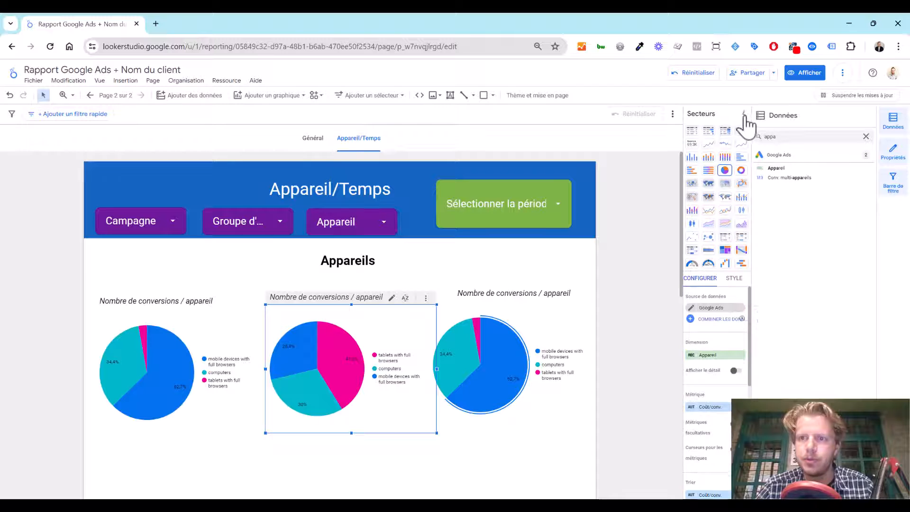
{"action": "left_click", "coordinate": [741, 158]}
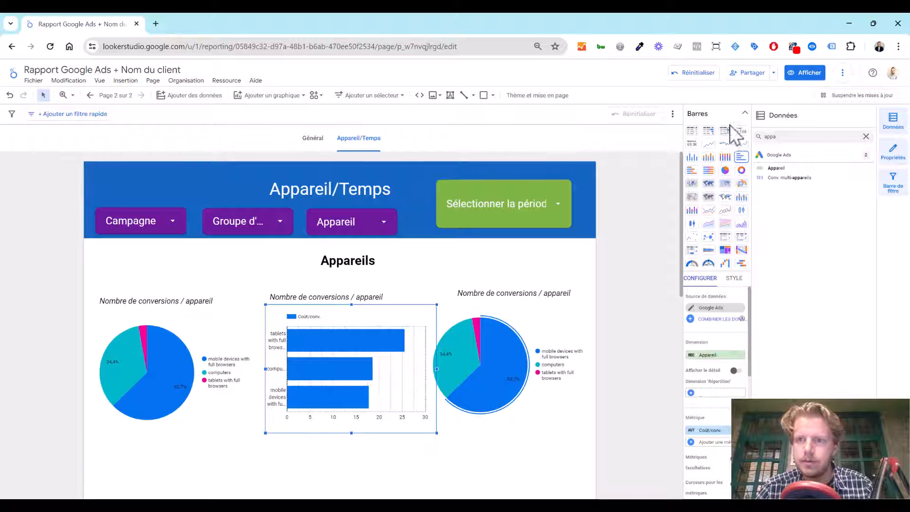
Show data labels on the bars of the middle Coût/conv. chart
{"action": "left_click", "coordinate": [743, 115]}
{"action": "left_click", "coordinate": [733, 139]}
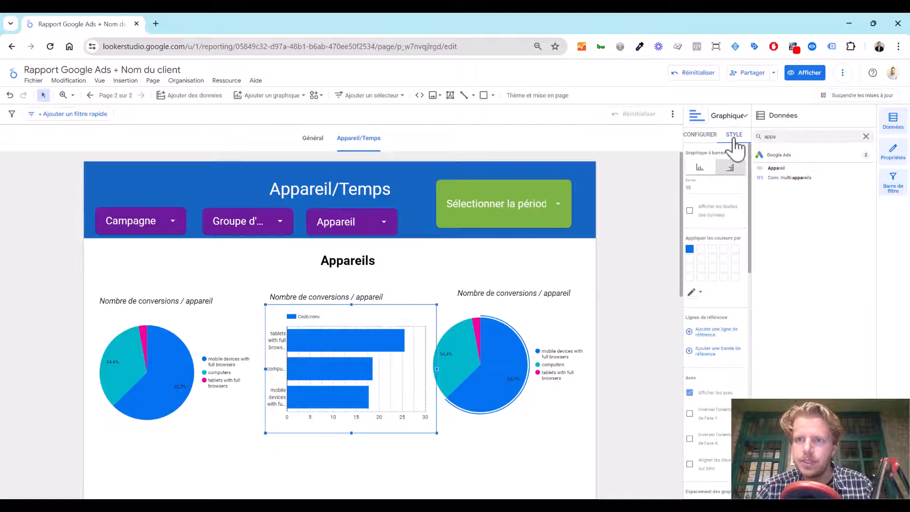
{"action": "left_click", "coordinate": [689, 211]}
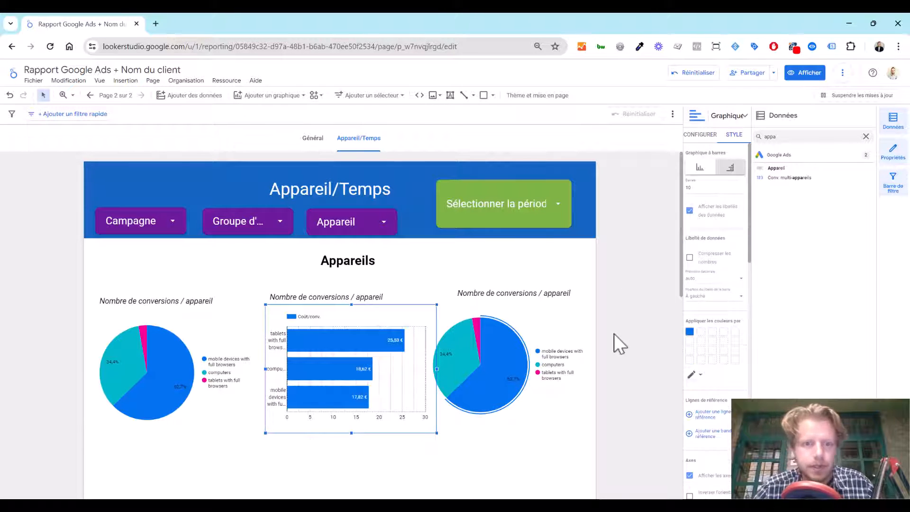
{"action": "left_click", "coordinate": [411, 463]}
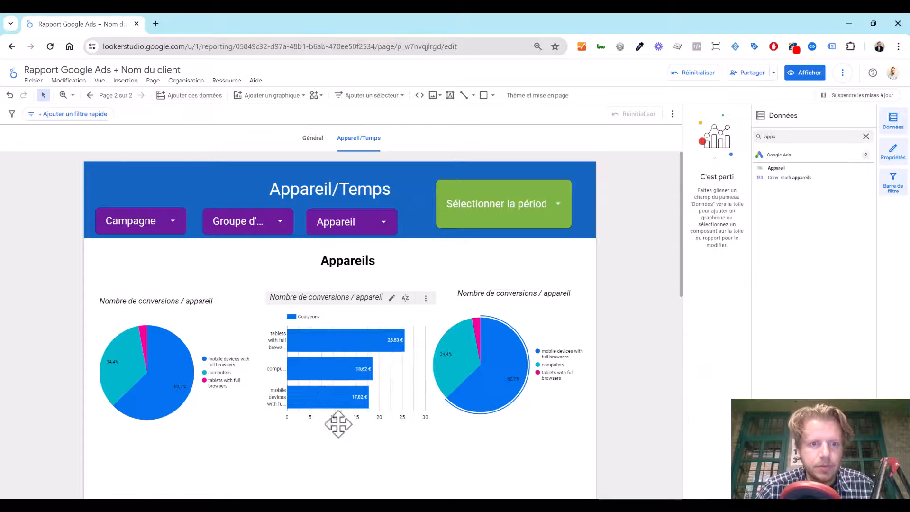
Change the caption above the middle bar chart to "CPA / appareil"
{"action": "left_click", "coordinate": [314, 304]}
{"action": "left_click", "coordinate": [273, 281]}
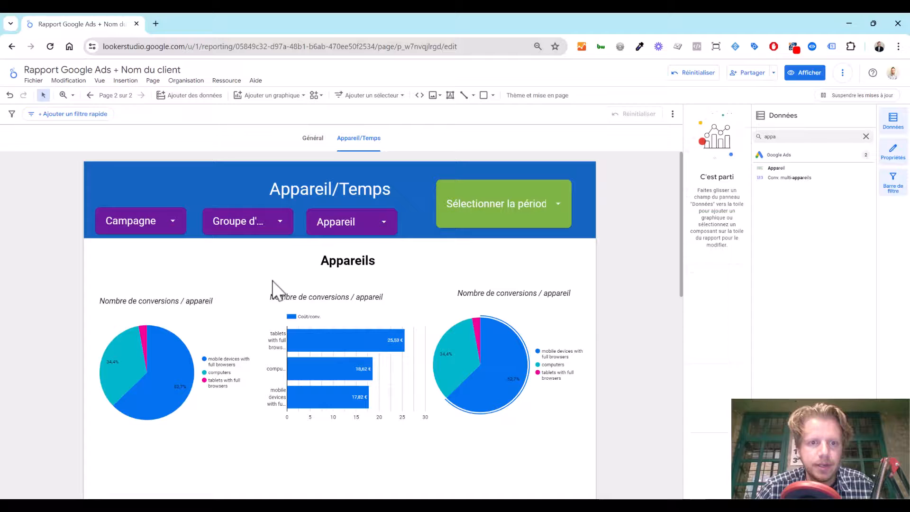
{"action": "left_click", "coordinate": [320, 297]}
{"action": "double_click", "coordinate": [330, 297]}
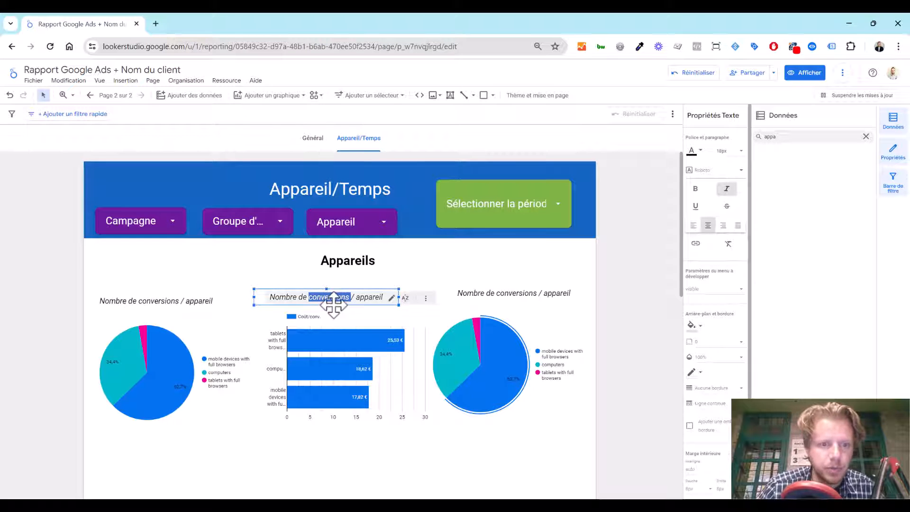
{"action": "key", "text": "BackSpace"}
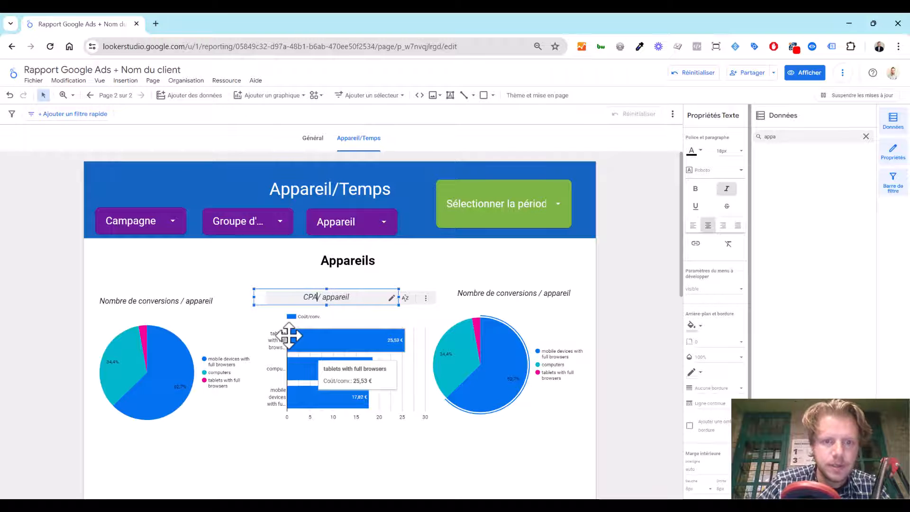
{"action": "left_click", "coordinate": [497, 479]}
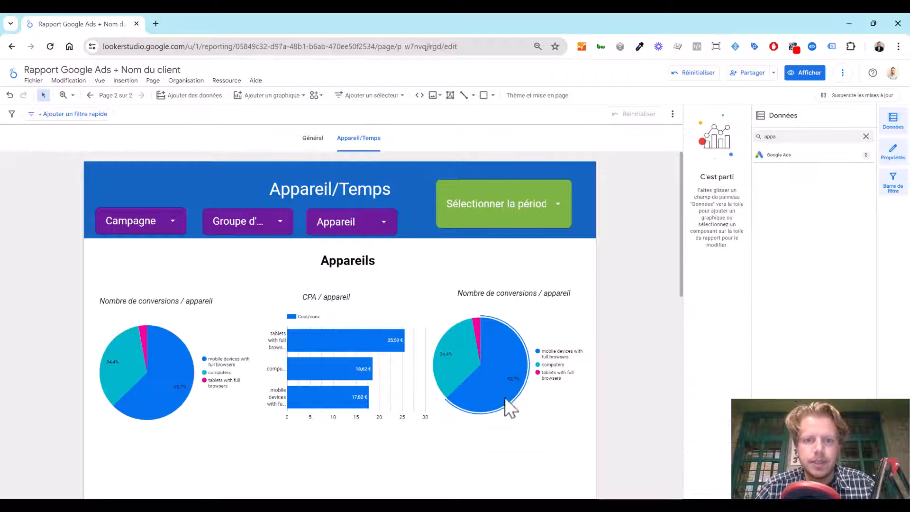
Set the third chart's metric to Taux de conv. and change its chart type to a horizontal bar chart
{"action": "left_click_drag", "start_coordinate": [506, 406], "coordinate": [503, 387]}
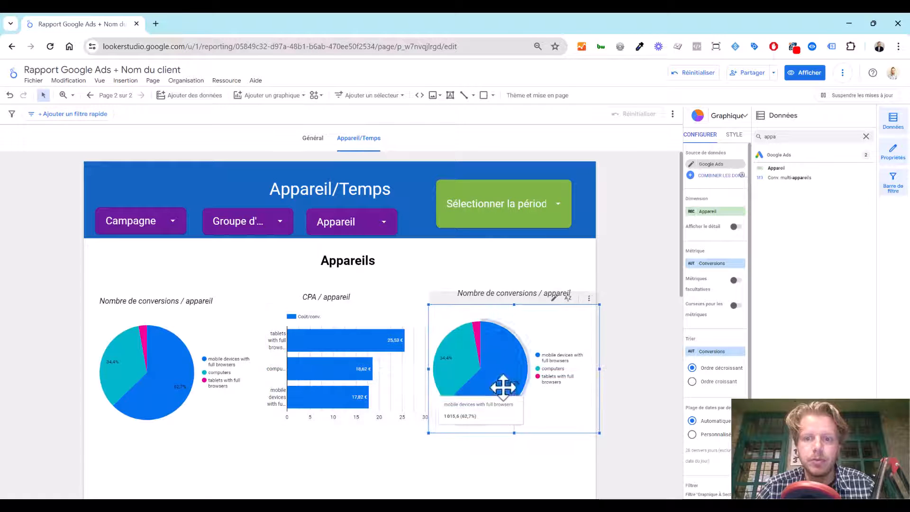
{"action": "left_click", "coordinate": [710, 262]}
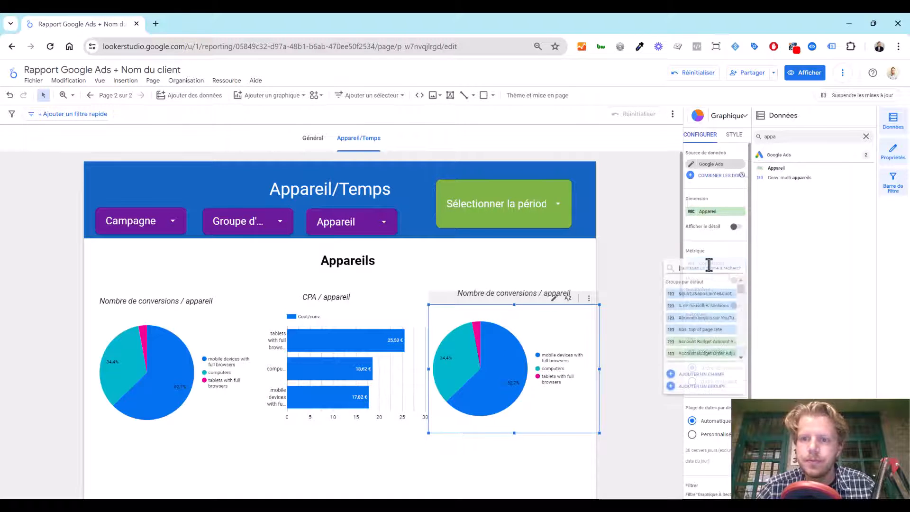
{"action": "type", "text": "taux"}
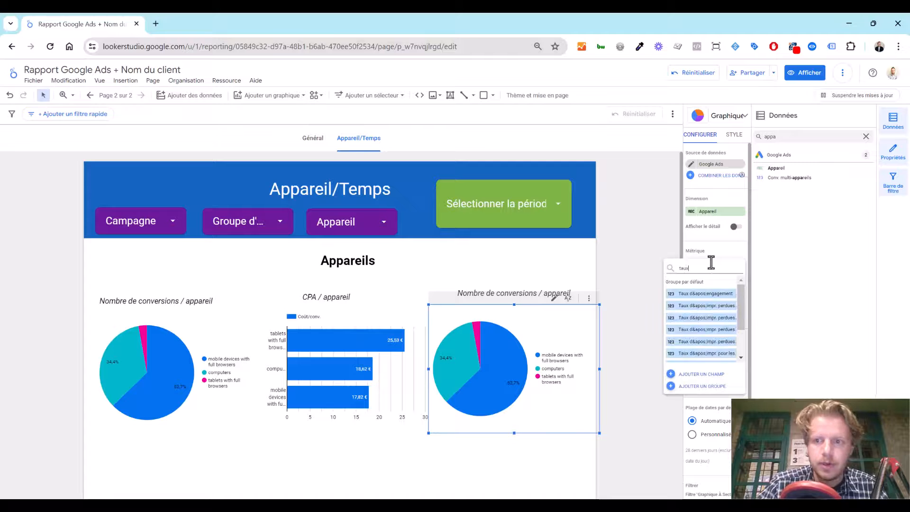
{"action": "type", "text": " de"}
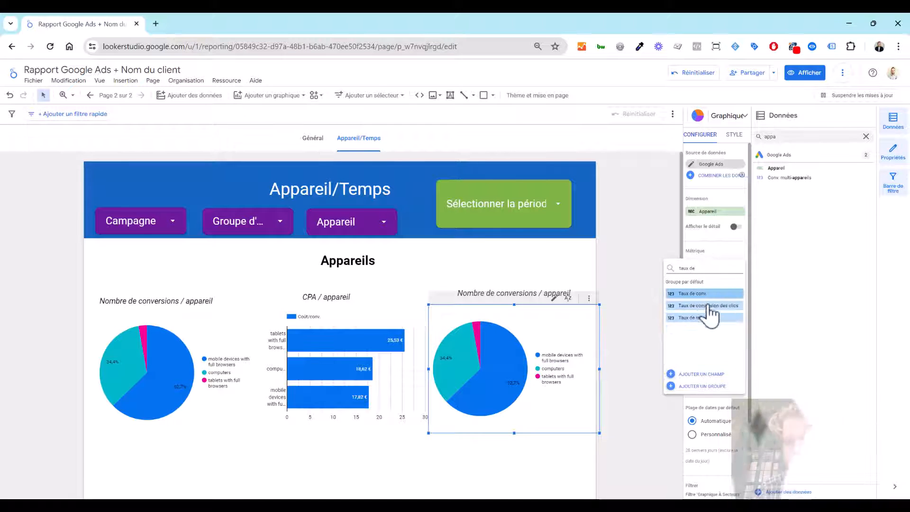
{"action": "left_click", "coordinate": [706, 294]}
{"action": "left_click", "coordinate": [736, 128]}
{"action": "left_click", "coordinate": [741, 156]}
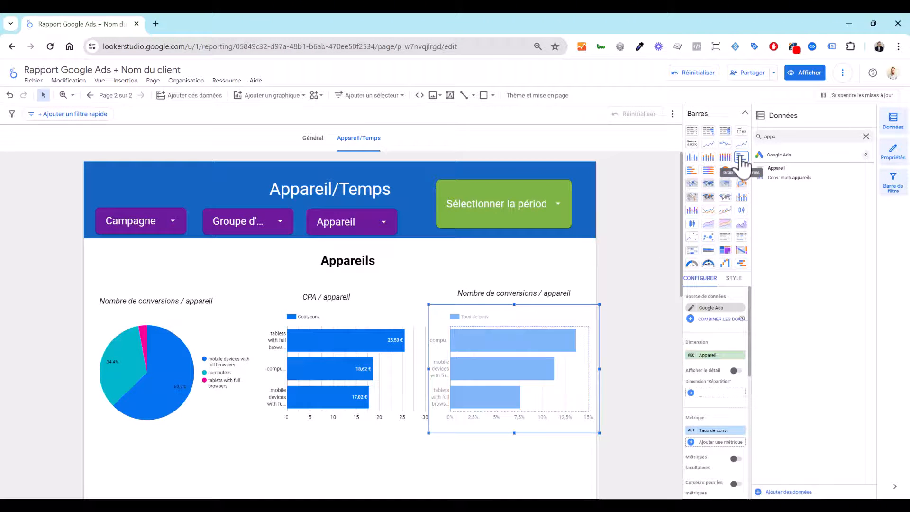
Show data labels on the bars of the Taux de conv. chart
{"action": "left_click", "coordinate": [733, 278]}
{"action": "scroll", "coordinate": [729, 377], "scroll_direction": "down", "scroll_amount": 5}
{"action": "left_click_drag", "start_coordinate": [751, 378], "coordinate": [752, 471]}
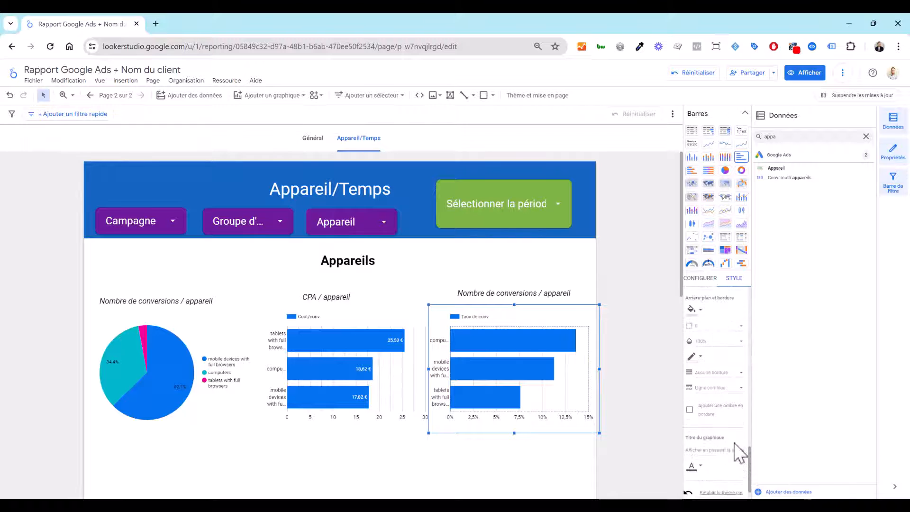
{"action": "left_click", "coordinate": [744, 113]}
{"action": "scroll", "coordinate": [723, 279], "scroll_direction": "up", "scroll_amount": 10}
{"action": "left_click", "coordinate": [689, 211]}
{"action": "left_click", "coordinate": [548, 259]}
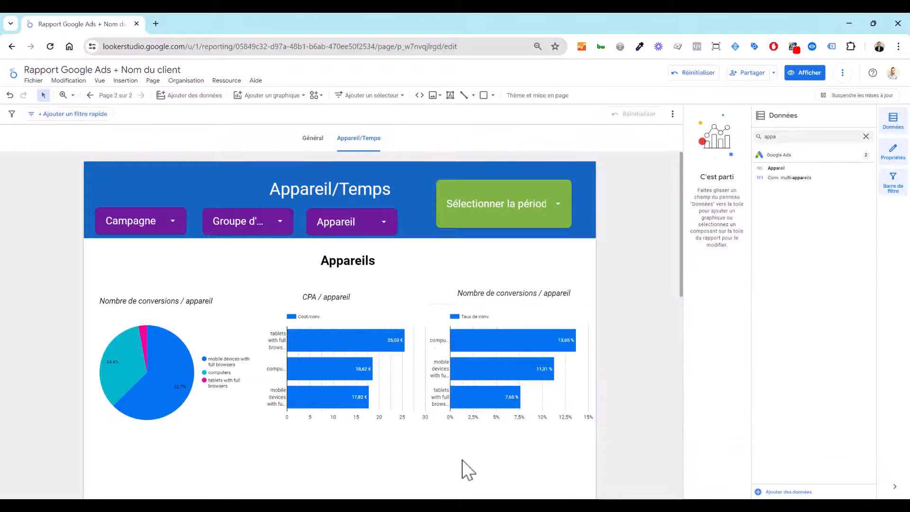
Shift the two bar charts slightly to the left so that they fit within the page
{"action": "scroll", "coordinate": [463, 460], "scroll_direction": "down", "scroll_amount": 1}
{"action": "left_click_drag", "start_coordinate": [343, 345], "coordinate": [332, 345]}
{"action": "left_click_drag", "start_coordinate": [458, 345], "coordinate": [452, 346]}
{"action": "left_click", "coordinate": [360, 403]}
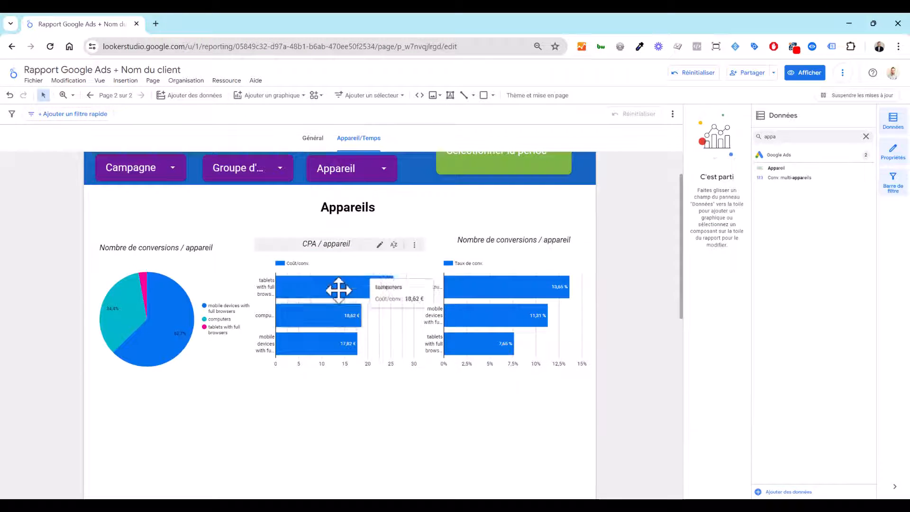
Change the caption above the third chart to "Taux de conversion / appareil"
{"action": "double_click", "coordinate": [499, 238]}
{"action": "double_click", "coordinate": [474, 240]}
{"action": "type", "text": "Taux"}
{"action": "left_click", "coordinate": [529, 239]}
{"action": "key", "text": "BackSpace"}
{"action": "left_click", "coordinate": [162, 413]}
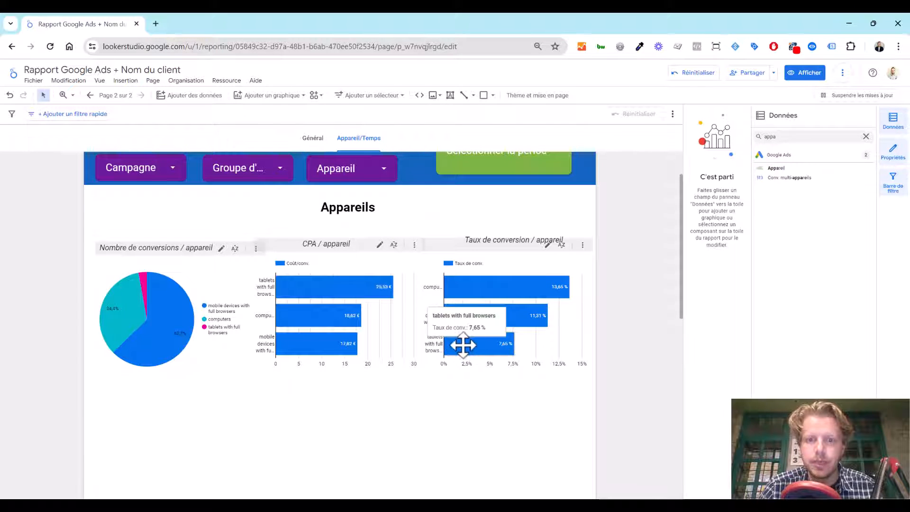
Insert a table in the empty area below the three device charts
{"action": "scroll", "coordinate": [309, 285], "scroll_direction": "down", "scroll_amount": 1}
{"action": "scroll", "coordinate": [308, 285], "scroll_direction": "up", "scroll_amount": 2}
{"action": "scroll", "coordinate": [304, 299], "scroll_direction": "down", "scroll_amount": 2}
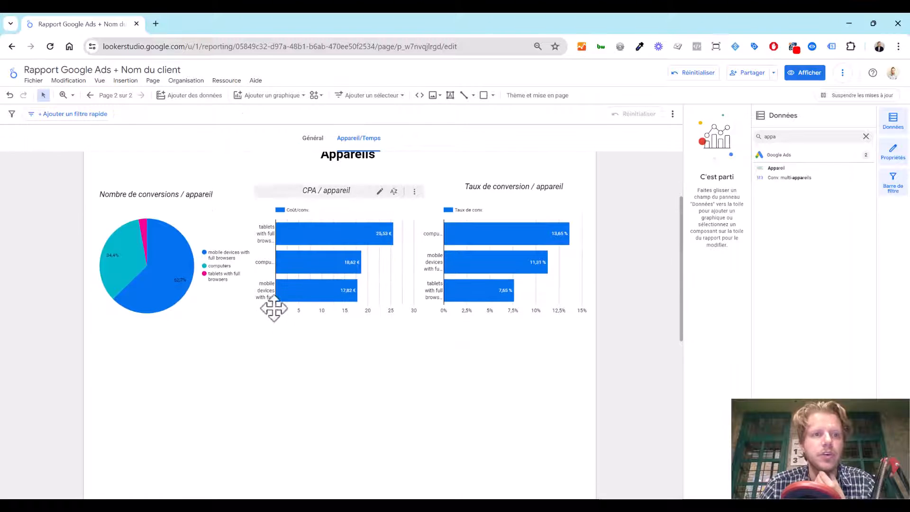
{"action": "left_click", "coordinate": [270, 97]}
{"action": "left_click", "coordinate": [254, 128]}
{"action": "left_click", "coordinate": [118, 341]}
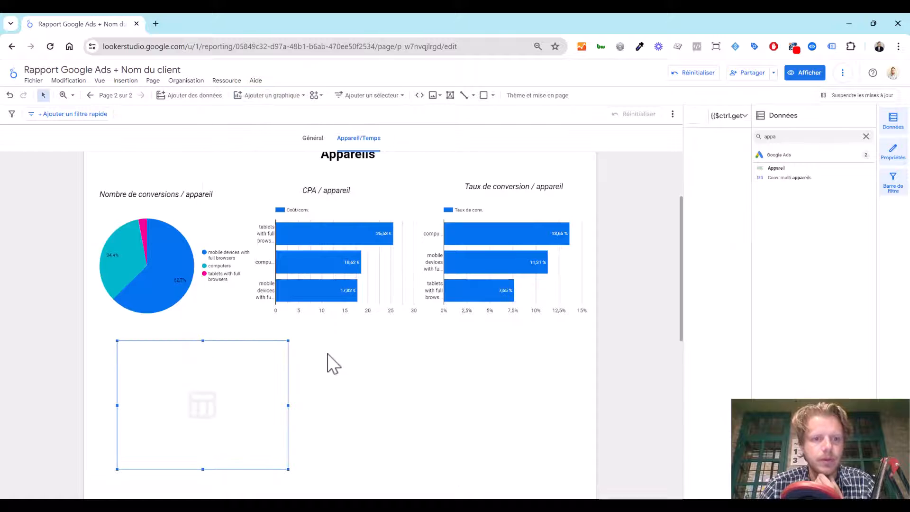
{"action": "scroll", "coordinate": [310, 378], "scroll_direction": "down", "scroll_amount": 3}
{"action": "scroll", "coordinate": [616, 259], "scroll_direction": "up", "scroll_amount": 2}
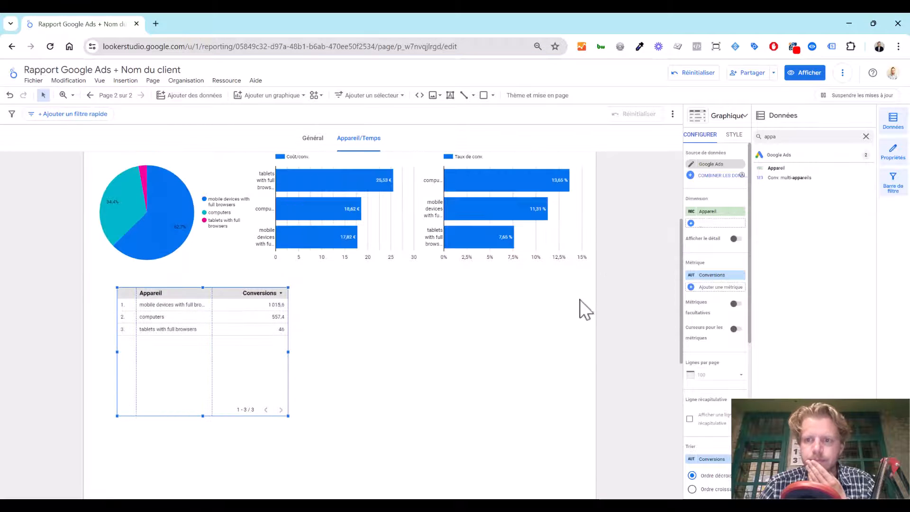
Add the metrics CPC moy., Taux de conv. and Coût/conv. to the device table
{"action": "left_click", "coordinate": [720, 287]}
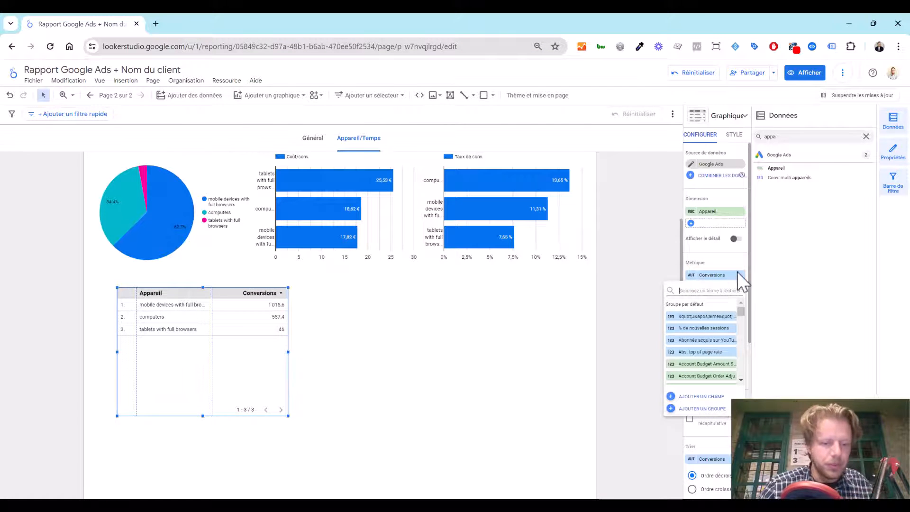
{"action": "type", "text": "cpc"}
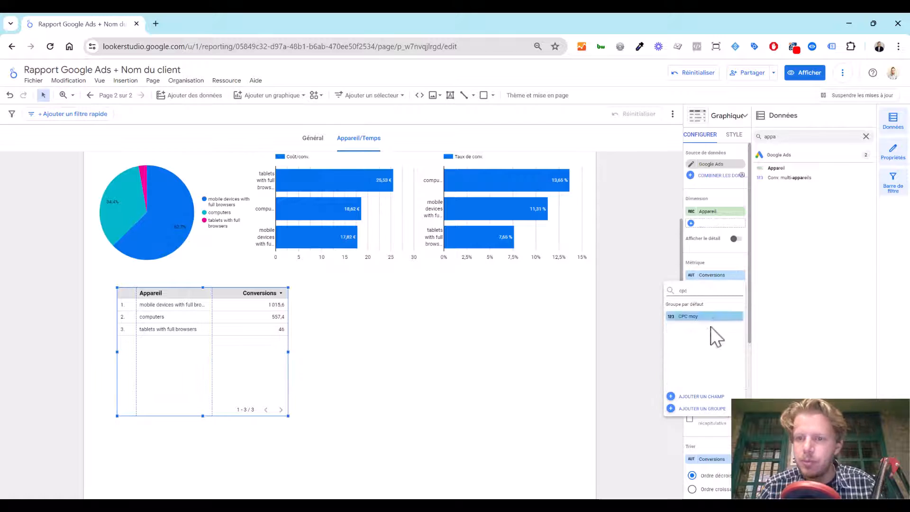
{"action": "left_click", "coordinate": [705, 316]}
{"action": "left_click", "coordinate": [718, 299]}
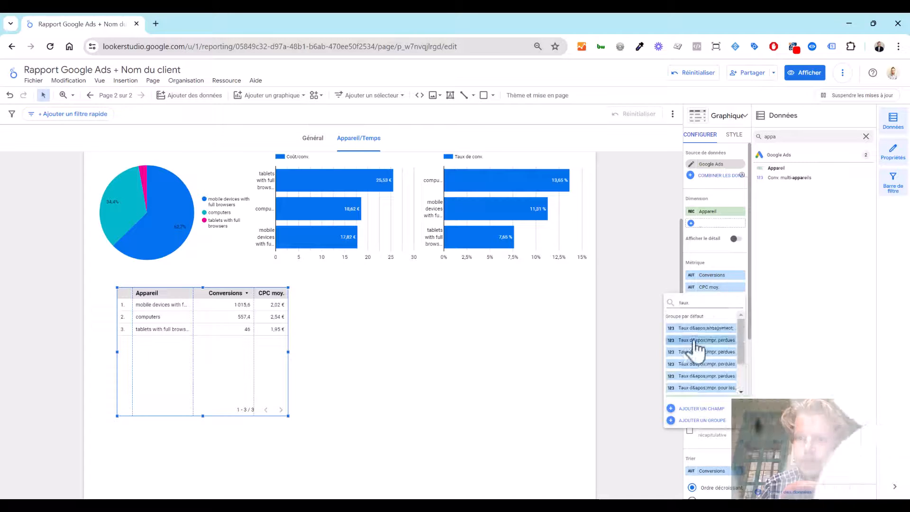
{"action": "left_click", "coordinate": [694, 350]}
{"action": "left_click", "coordinate": [715, 311]}
{"action": "left_click", "coordinate": [720, 371]}
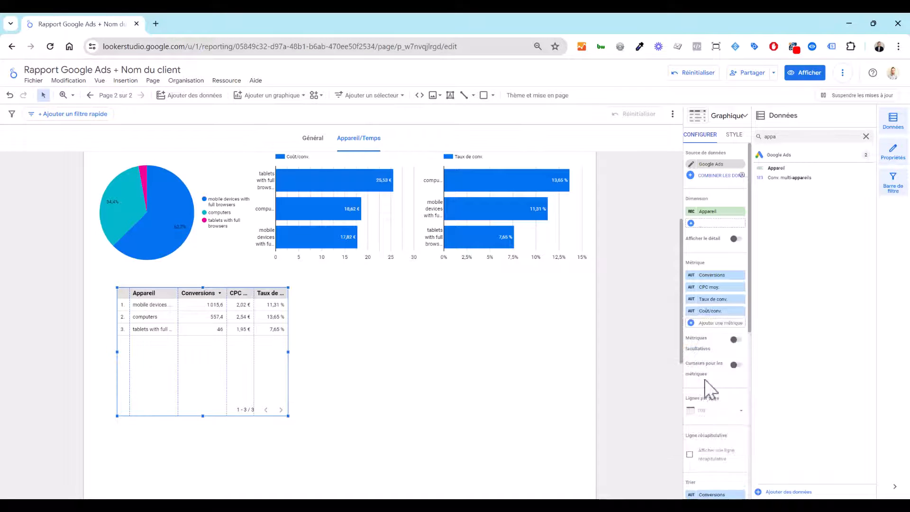
Widen the device table in both directions to span the full page width
{"action": "left_click_drag", "start_coordinate": [288, 352], "coordinate": [596, 348]}
{"action": "left_click_drag", "start_coordinate": [119, 354], "coordinate": [86, 351]}
{"action": "left_click_drag", "start_coordinate": [562, 348], "coordinate": [597, 348]}
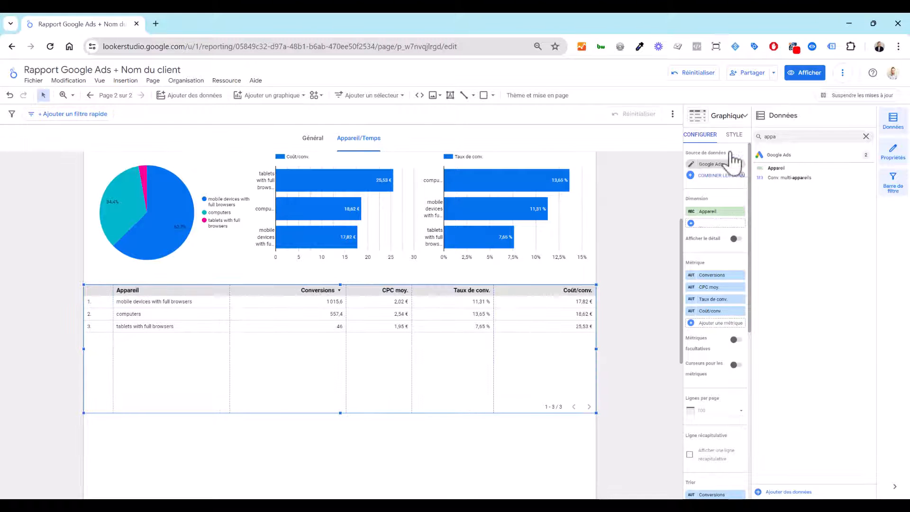
Center the table's dimension and metric columns with compact numbers for Conversions, and shorten the table to fit its rows
{"action": "left_click", "coordinate": [734, 135]}
{"action": "scroll", "coordinate": [719, 283], "scroll_direction": "down", "scroll_amount": 10}
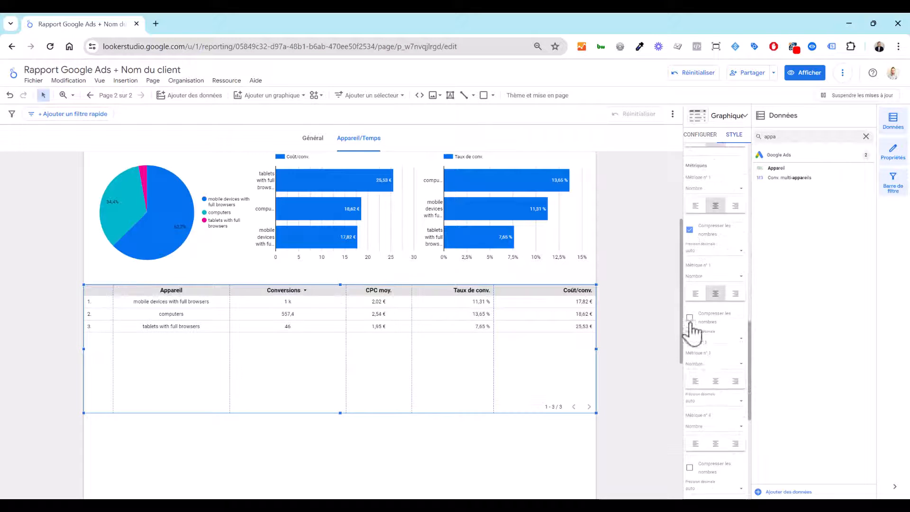
{"action": "scroll", "coordinate": [710, 370], "scroll_direction": "down", "scroll_amount": 4}
{"action": "left_click_drag", "start_coordinate": [340, 413], "coordinate": [341, 358]}
{"action": "scroll", "coordinate": [712, 262], "scroll_direction": "up", "scroll_amount": 12}
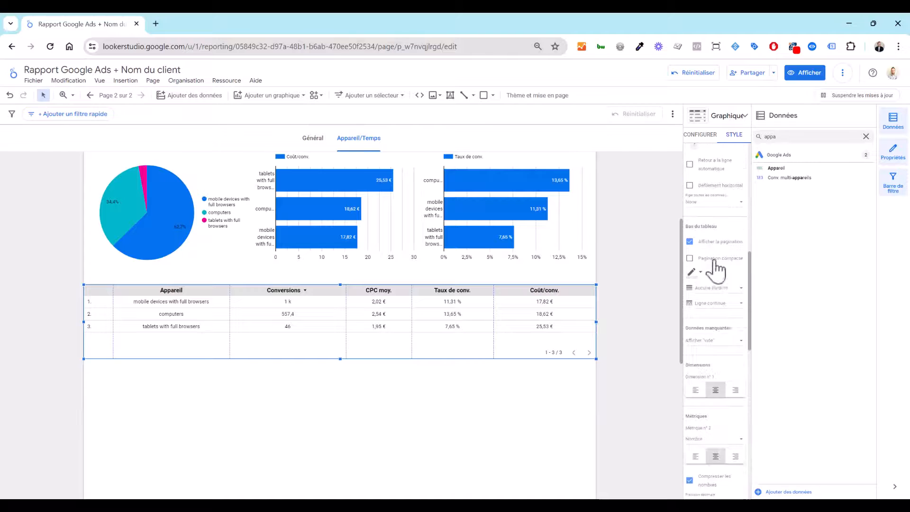
Set the table's comparison date range to Période précédente and apply it
{"action": "scroll", "coordinate": [706, 284], "scroll_direction": "up", "scroll_amount": 7}
{"action": "left_click", "coordinate": [700, 135]}
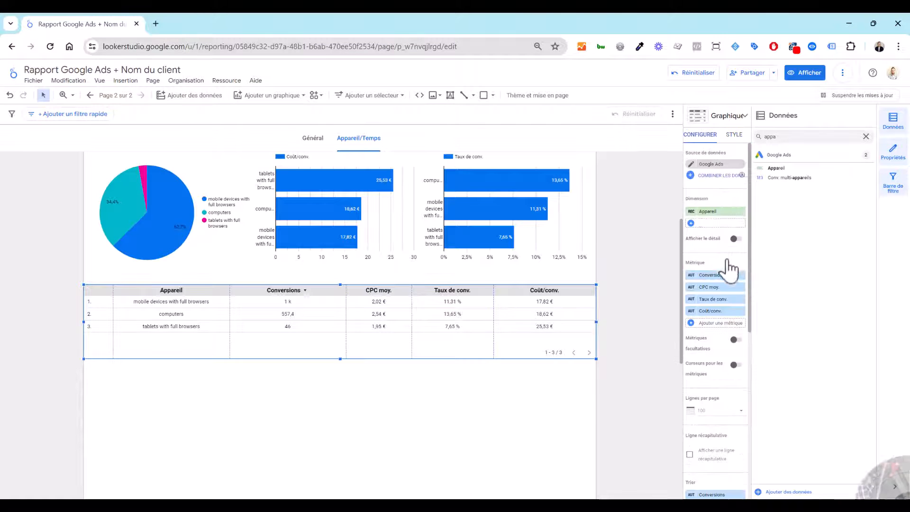
{"action": "scroll", "coordinate": [726, 262], "scroll_direction": "down", "scroll_amount": 1}
{"action": "scroll", "coordinate": [726, 261], "scroll_direction": "down", "scroll_amount": 6}
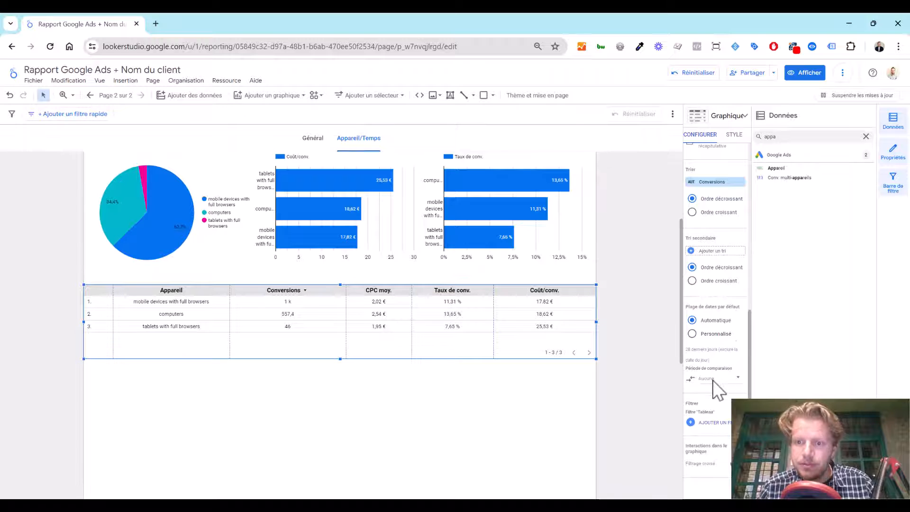
{"action": "left_click", "coordinate": [713, 379]}
{"action": "left_click", "coordinate": [724, 337]}
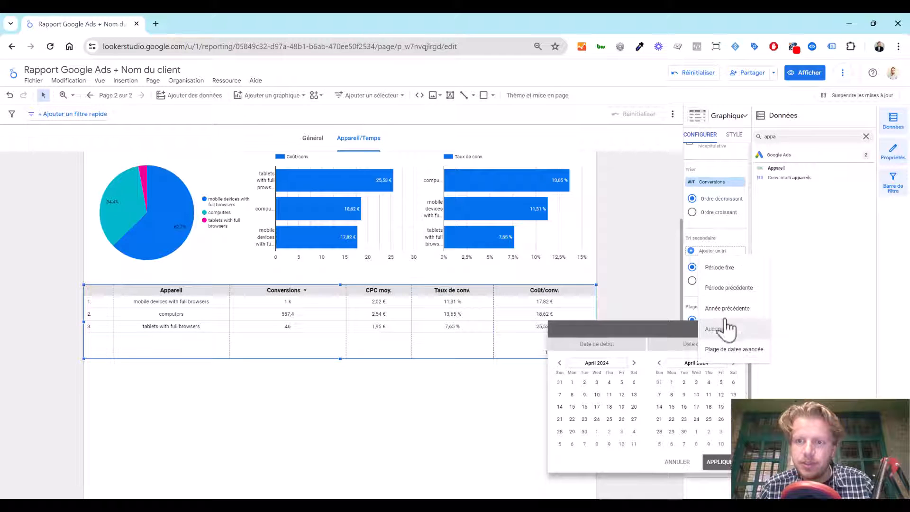
{"action": "left_click", "coordinate": [730, 290]}
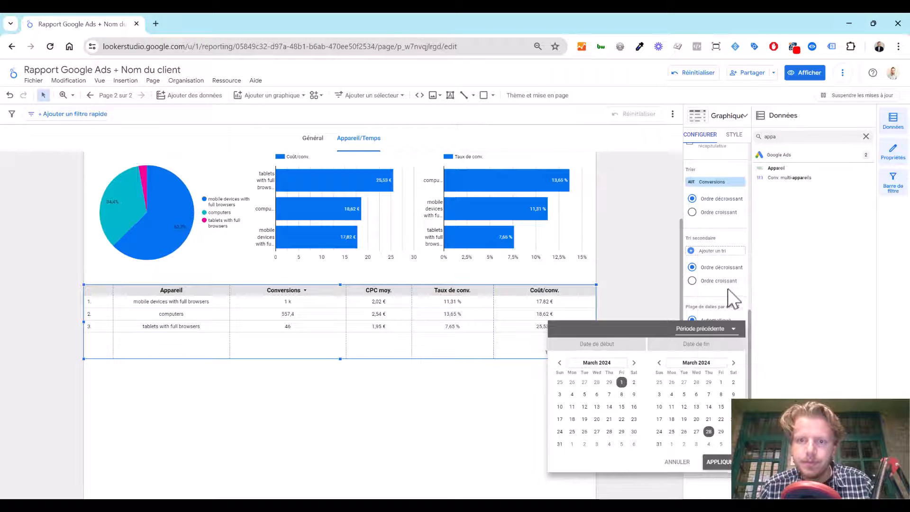
{"action": "left_click", "coordinate": [724, 462]}
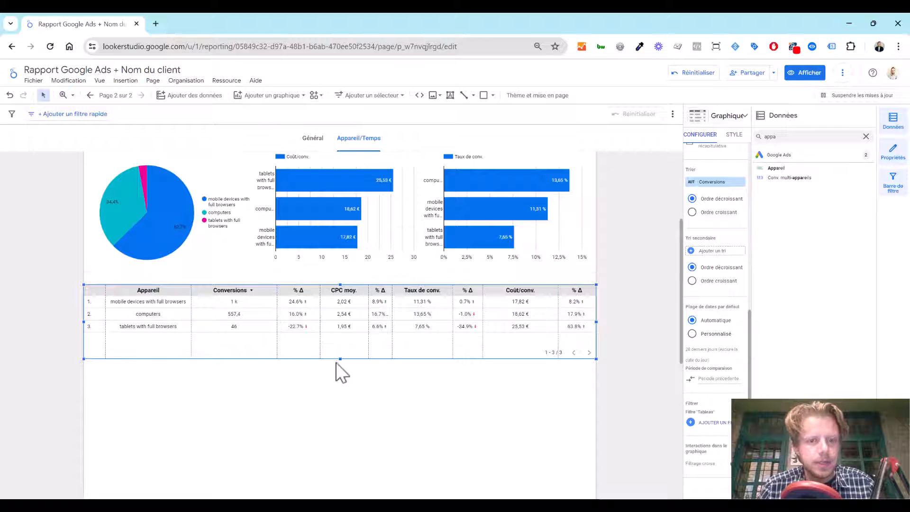
Show a summary row at the end of the device table and deselect the table
{"action": "scroll", "coordinate": [734, 386], "scroll_direction": "up", "scroll_amount": 5}
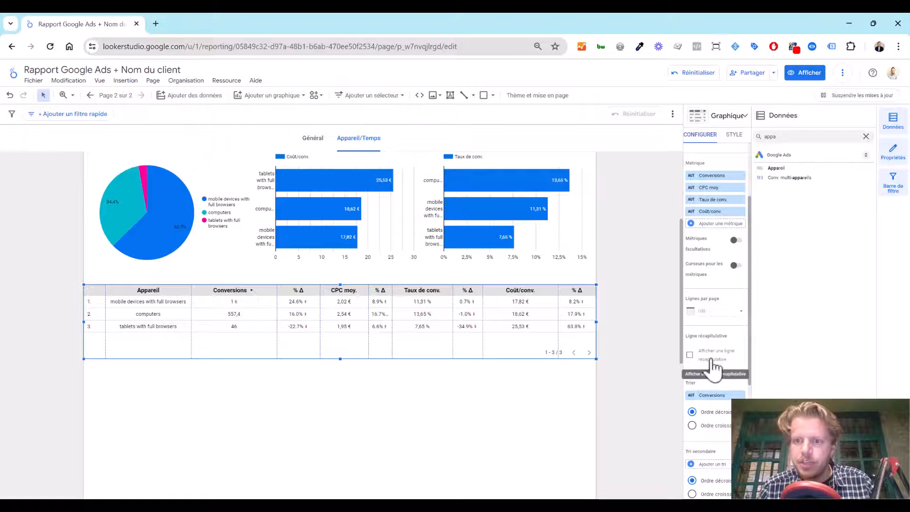
{"action": "left_click", "coordinate": [689, 355]}
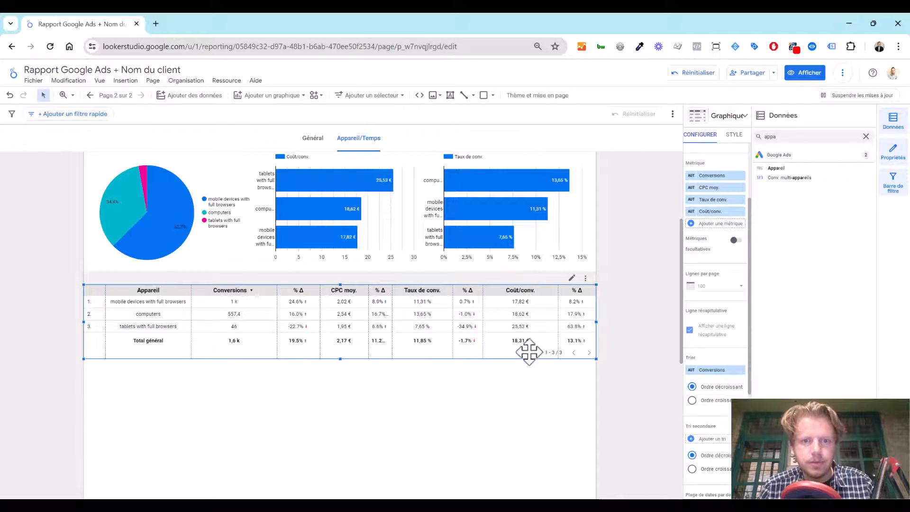
{"action": "left_click", "coordinate": [365, 380]}
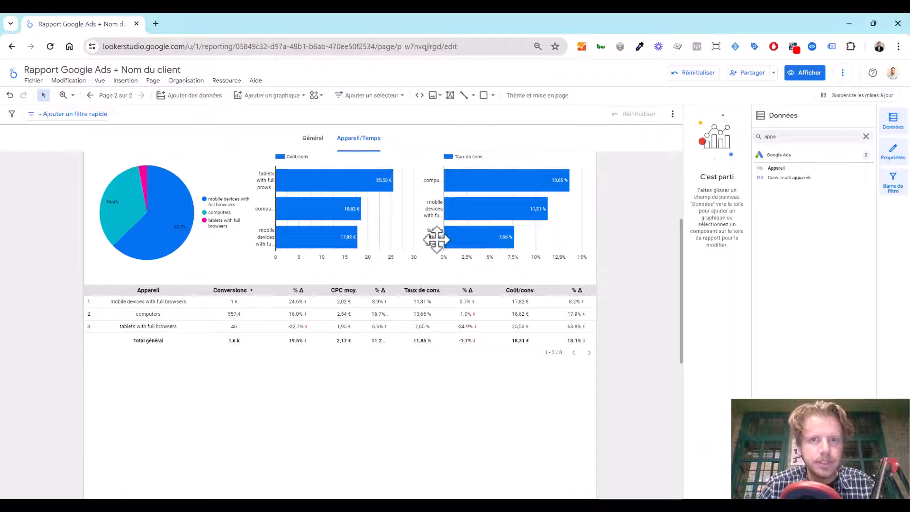
{"action": "scroll", "coordinate": [366, 209], "scroll_direction": "up", "scroll_amount": 1}
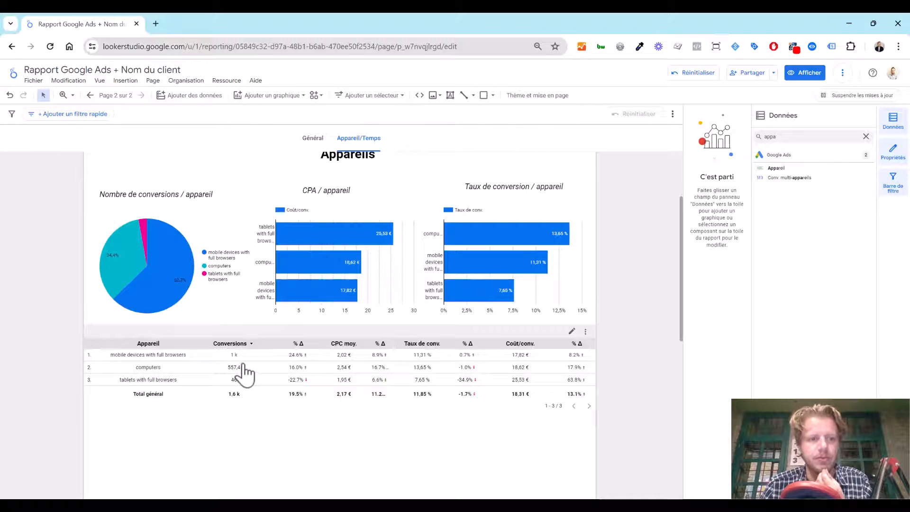
Duplicate the Appareils heading and place the copy in the empty area beneath the device table
{"action": "scroll", "coordinate": [386, 314], "scroll_direction": "down", "scroll_amount": 1}
{"action": "scroll", "coordinate": [394, 321], "scroll_direction": "up", "scroll_amount": 3}
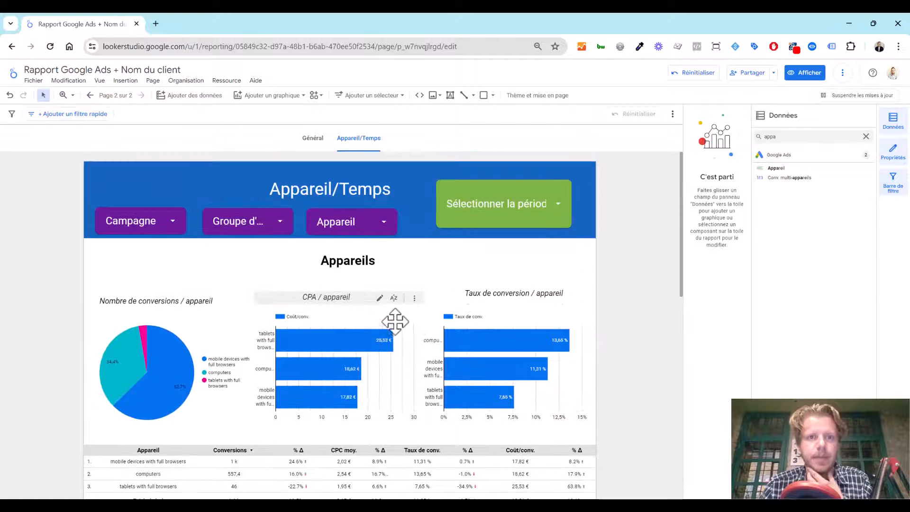
{"action": "left_click", "coordinate": [363, 263]}
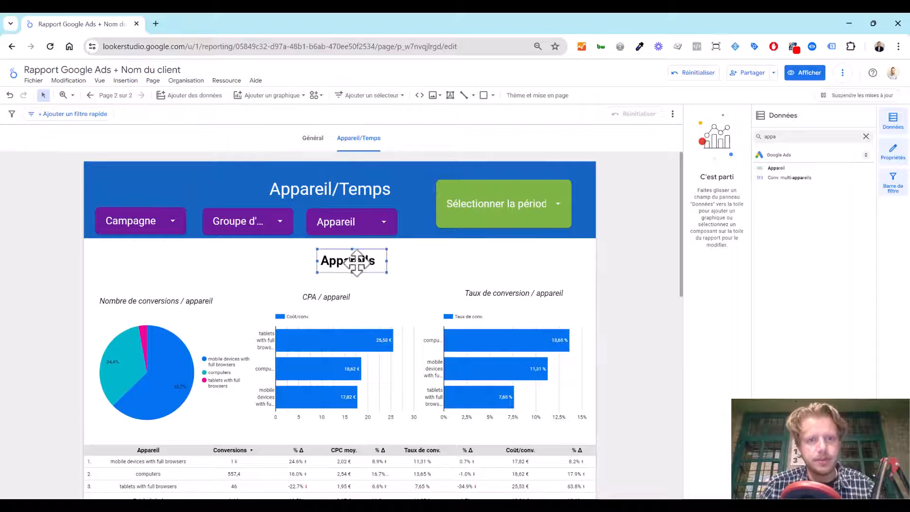
{"action": "left_click", "coordinate": [429, 264]}
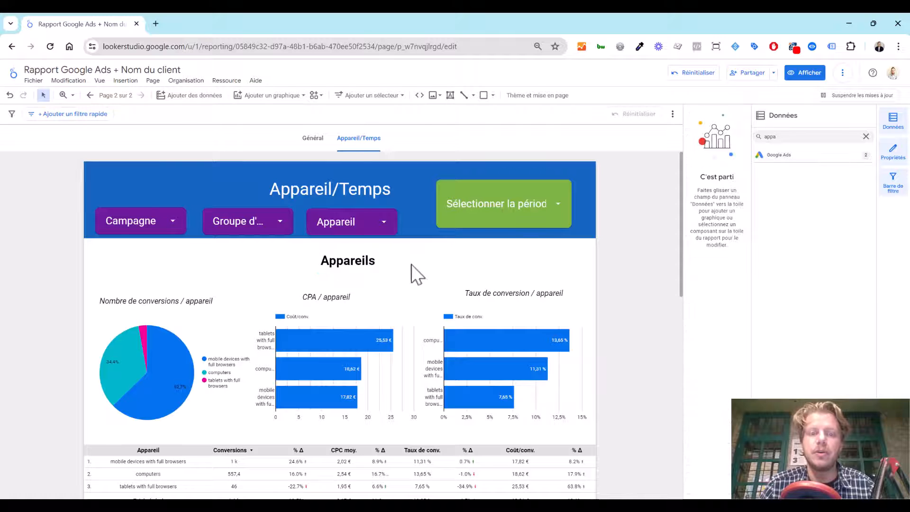
{"action": "left_click", "coordinate": [378, 268]}
{"action": "key", "text": "ctrl+v"}
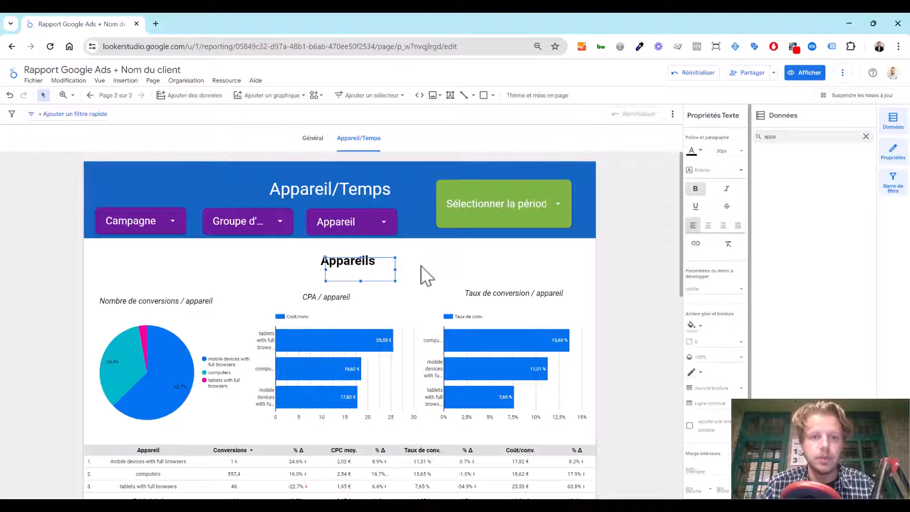
{"action": "left_click", "coordinate": [421, 267]}
{"action": "left_click_drag", "start_coordinate": [374, 271], "coordinate": [324, 386]}
{"action": "left_click", "coordinate": [418, 367]}
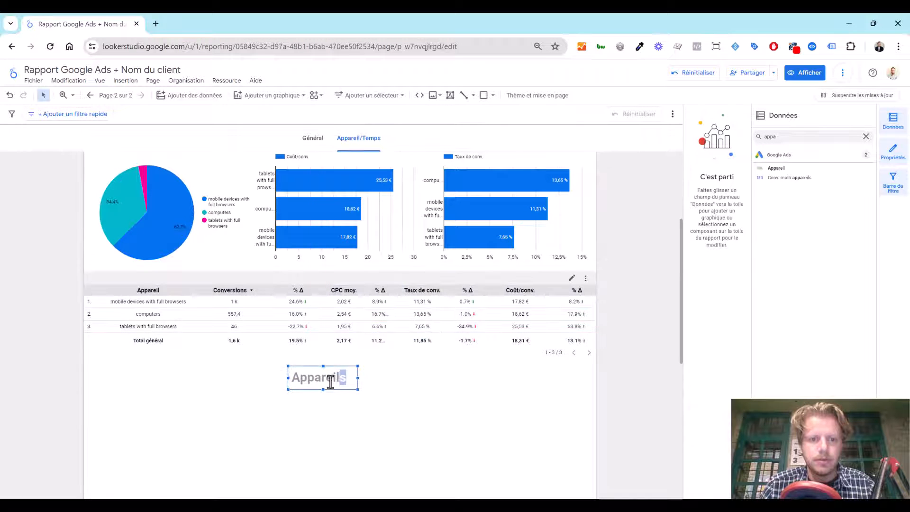
Change the copied heading's text to Temps and move it closer beneath the device table, near the page's center
{"action": "double_click", "coordinate": [351, 377]}
{"action": "type", "text": "Tem"}
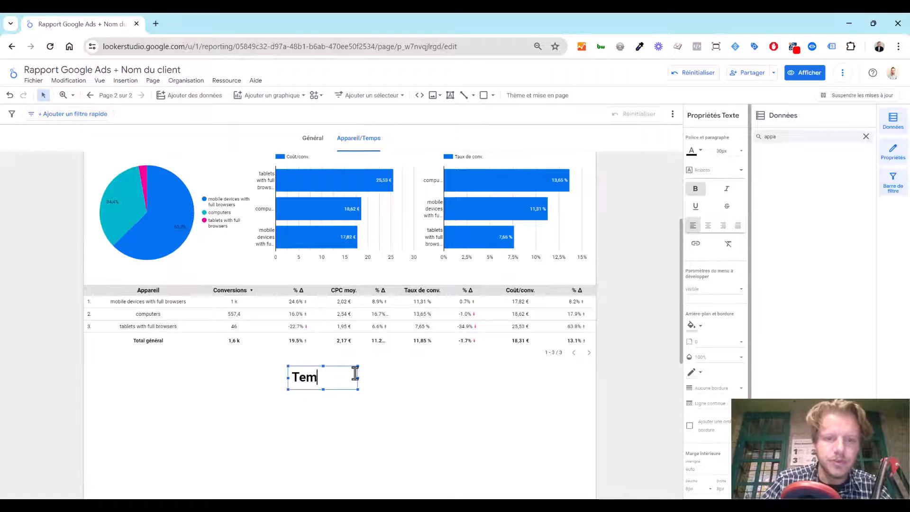
{"action": "type", "text": "ps"}
{"action": "left_click", "coordinate": [382, 435]}
{"action": "mouse_move", "coordinate": [356, 378]}
{"action": "left_mouse_down"}
{"action": "mouse_move", "coordinate": [361, 385]}
{"action": "mouse_move", "coordinate": [345, 382]}
{"action": "left_mouse_up"}
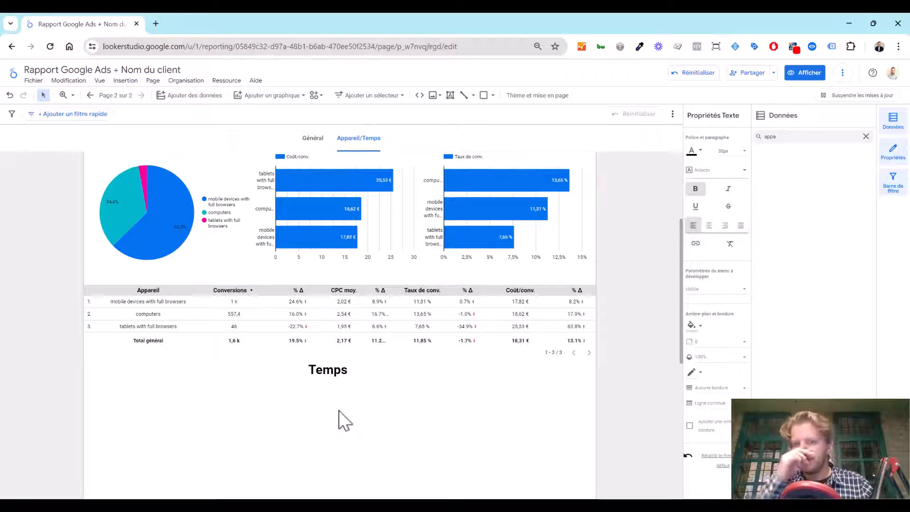
{"action": "left_click", "coordinate": [344, 420]}
{"action": "scroll", "coordinate": [266, 406], "scroll_direction": "down", "scroll_amount": 2}
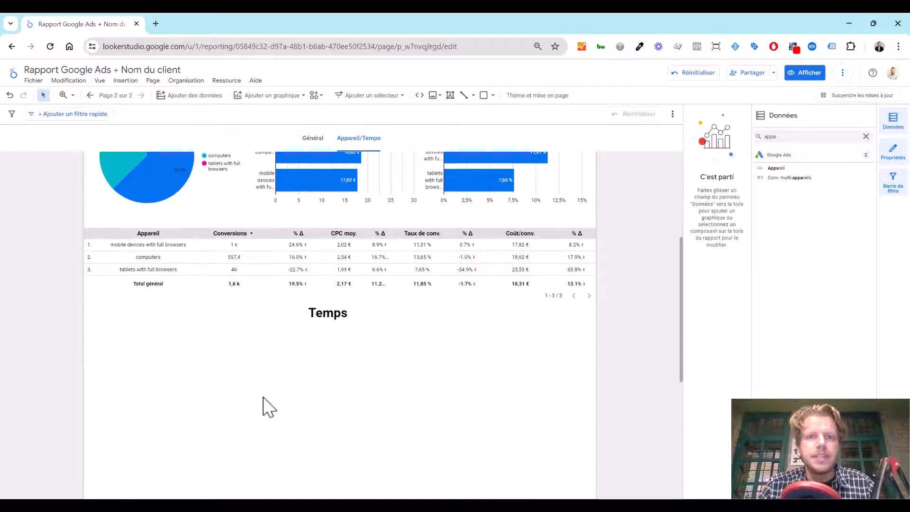
Insert a combo chart with line and bars beneath the Temps heading
{"action": "scroll", "coordinate": [391, 180], "scroll_direction": "up", "scroll_amount": 4}
{"action": "scroll", "coordinate": [325, 169], "scroll_direction": "down", "scroll_amount": 1}
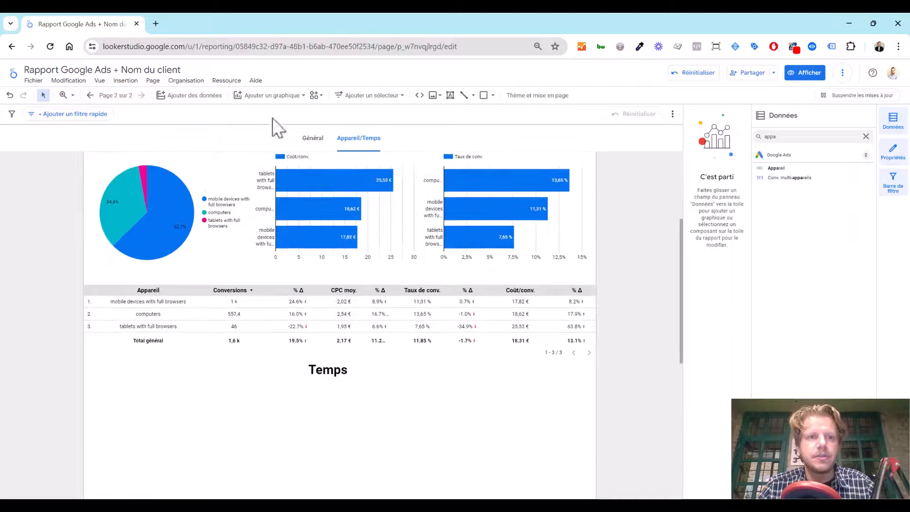
{"action": "left_click", "coordinate": [272, 95]}
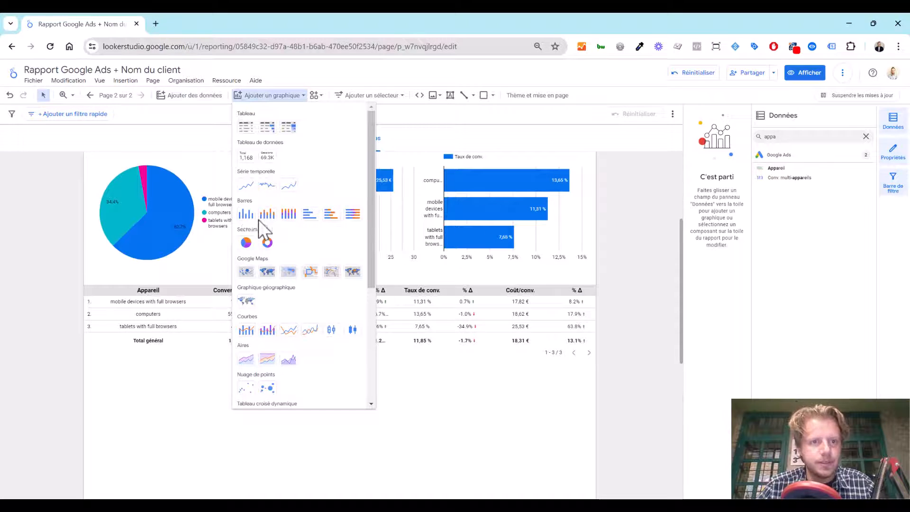
{"action": "left_click", "coordinate": [248, 332]}
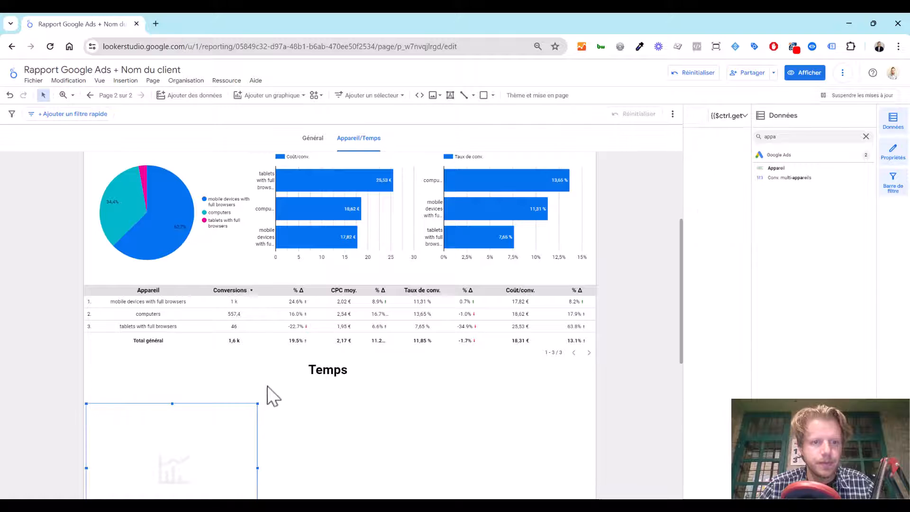
{"action": "scroll", "coordinate": [266, 394], "scroll_direction": "down", "scroll_amount": 2}
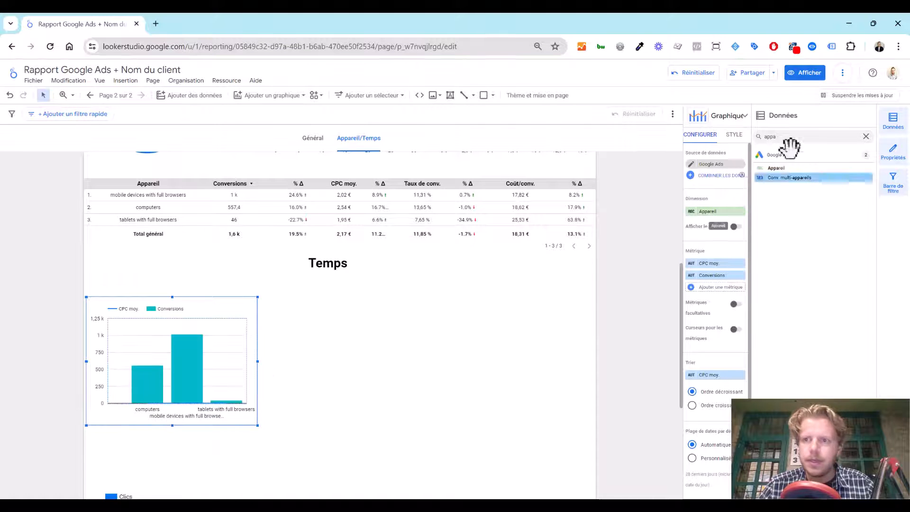
Set the combo chart's dimension to Heure de la journée and widen the chart to span the full page width
{"action": "left_click_drag", "start_coordinate": [788, 137], "coordinate": [713, 146]}
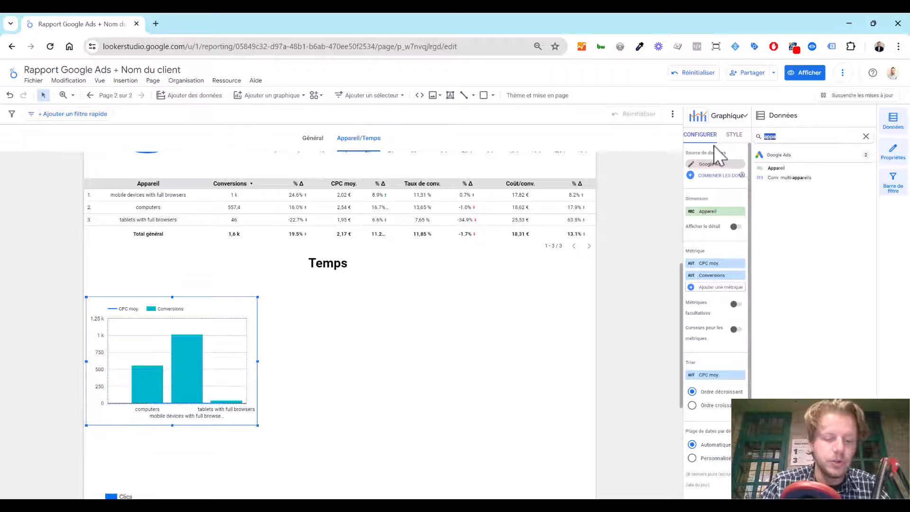
{"action": "type", "text": "heure"}
{"action": "left_click_drag", "start_coordinate": [769, 170], "coordinate": [705, 210]}
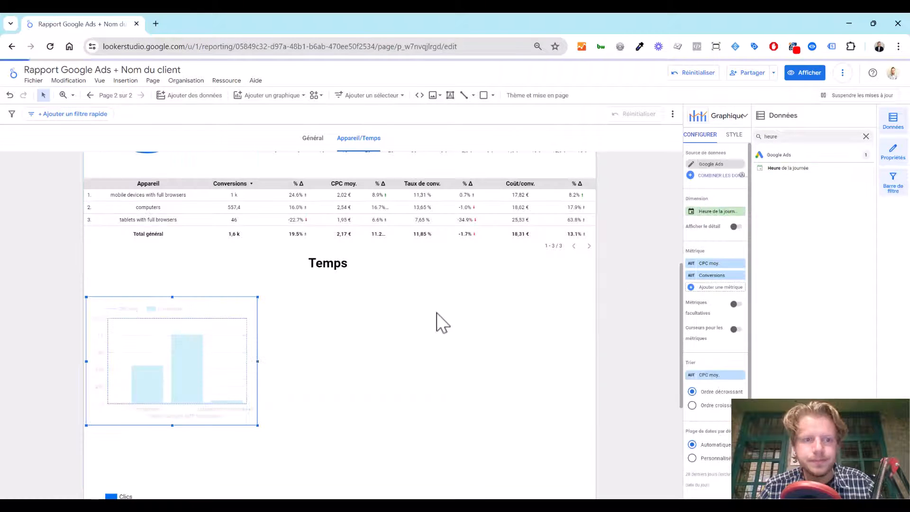
{"action": "left_click_drag", "start_coordinate": [258, 361], "coordinate": [595, 362]}
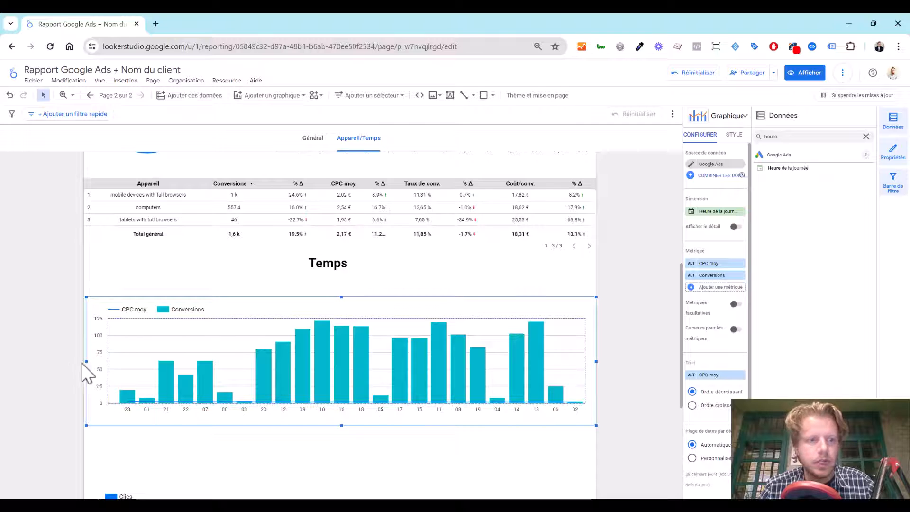
{"action": "left_click_drag", "start_coordinate": [85, 362], "coordinate": [82, 362]}
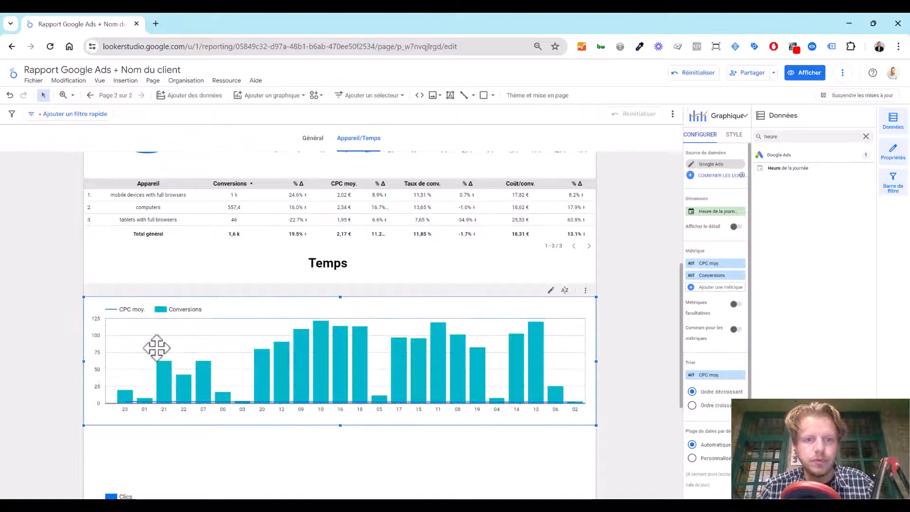
Replace the hourly chart's CPC moy. and Conversions metrics with Conversions as the only metric
{"action": "left_click", "coordinate": [740, 275]}
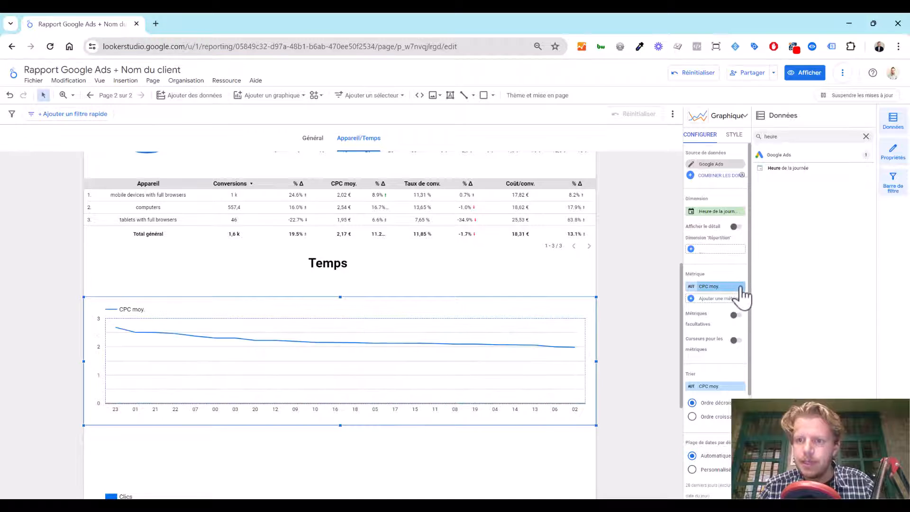
{"action": "left_click", "coordinate": [741, 287]}
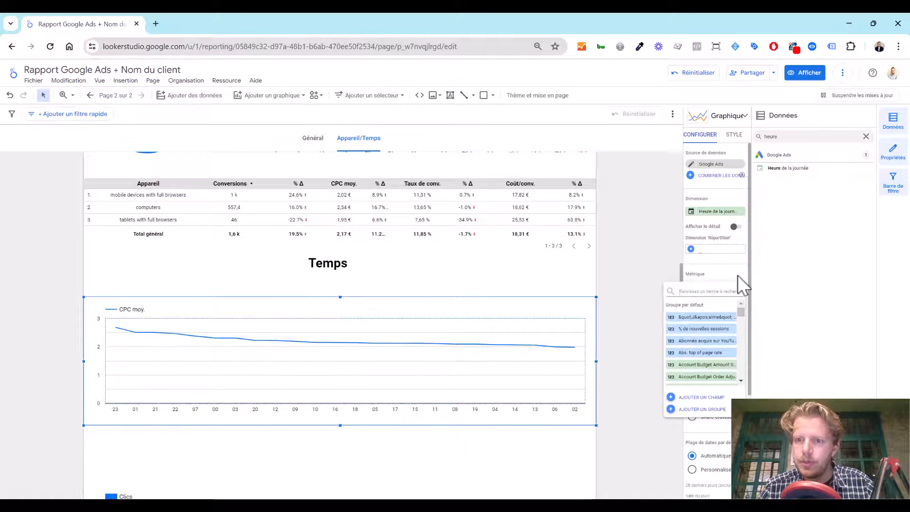
{"action": "left_click", "coordinate": [737, 274]}
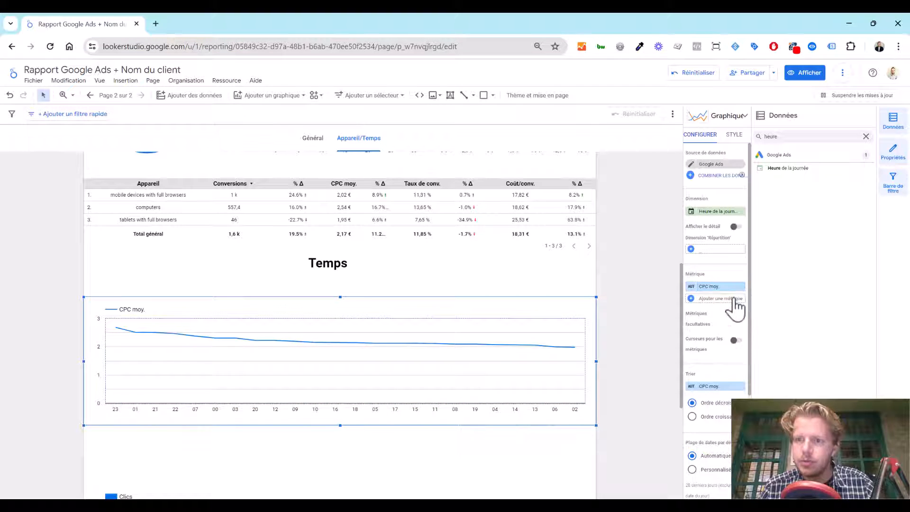
{"action": "left_click", "coordinate": [732, 298]}
{"action": "type", "text": "conv"}
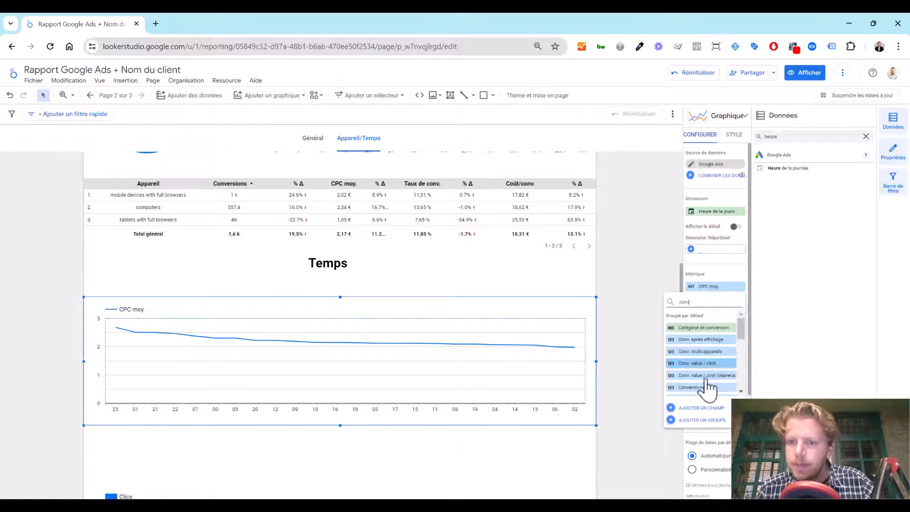
{"action": "left_click", "coordinate": [701, 387]}
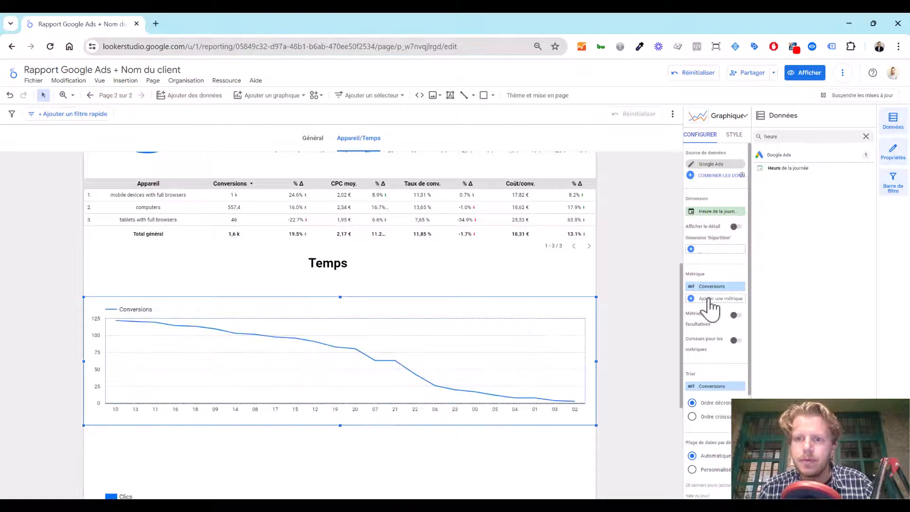
Add Coût/conv. as the hourly chart's second metric
{"action": "left_click", "coordinate": [713, 299]}
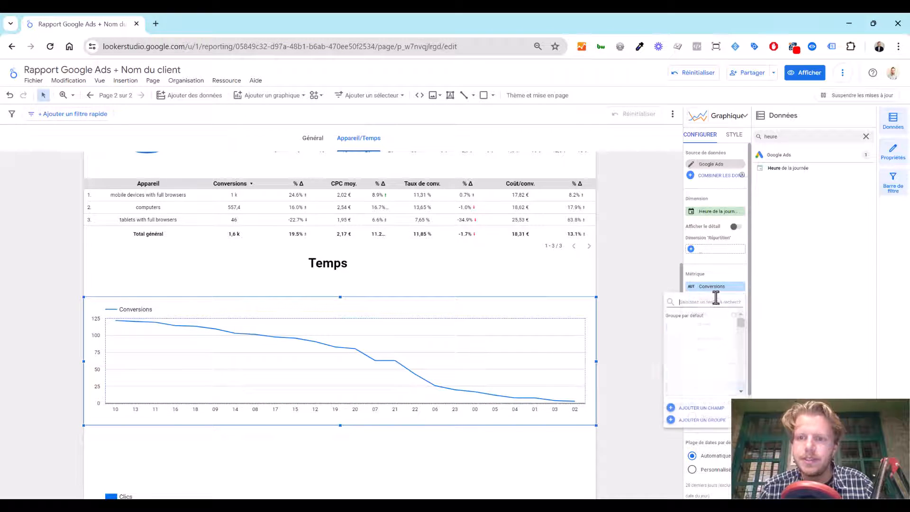
{"action": "type", "text": "c"}
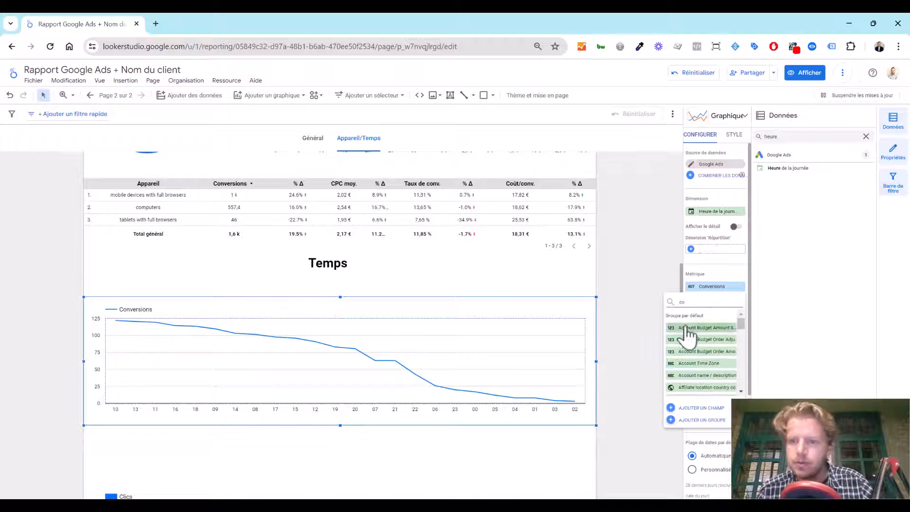
{"action": "type", "text": "o"}
{"action": "scroll", "coordinate": [710, 369], "scroll_direction": "down", "scroll_amount": 2}
{"action": "scroll", "coordinate": [712, 372], "scroll_direction": "down", "scroll_amount": 3}
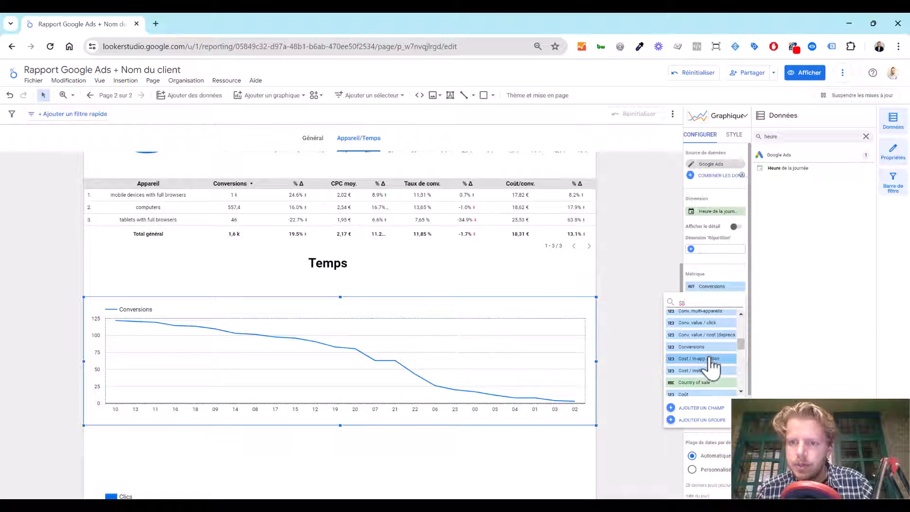
{"action": "scroll", "coordinate": [709, 379], "scroll_direction": "down", "scroll_amount": 2}
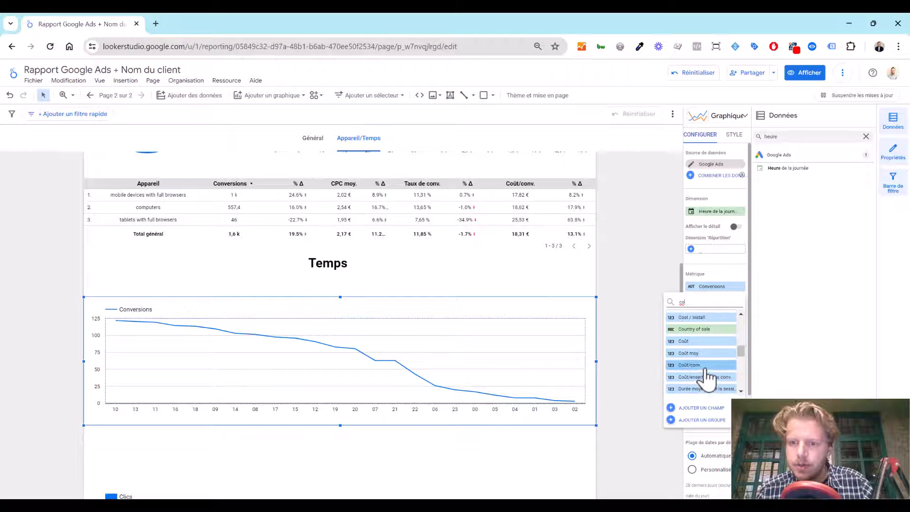
{"action": "left_click", "coordinate": [707, 374]}
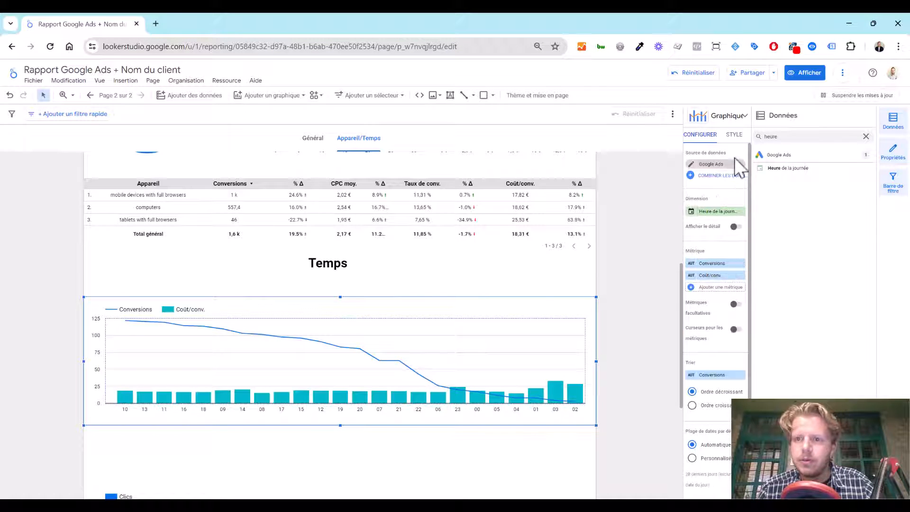
Display the hourly chart's Conversions series as bars and its Coût/conv. series as a line
{"action": "left_click", "coordinate": [734, 137]}
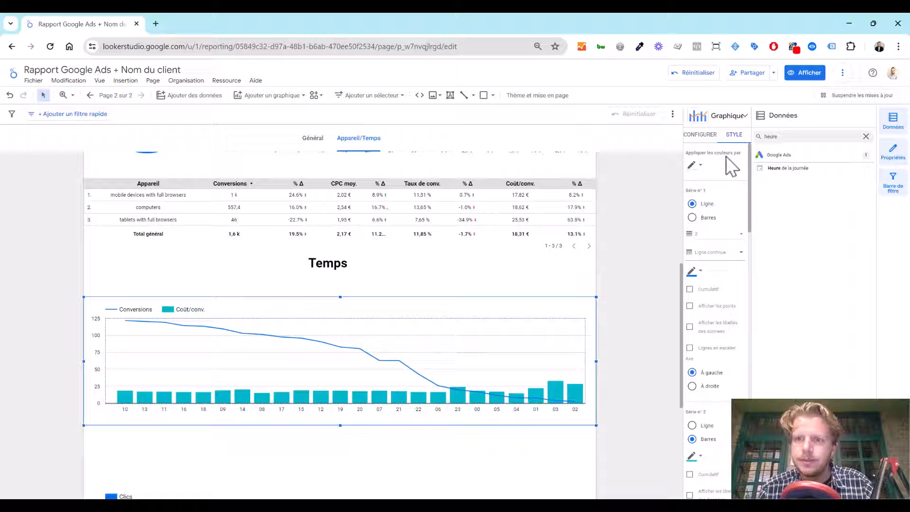
{"action": "left_click", "coordinate": [691, 217]}
{"action": "scroll", "coordinate": [711, 322], "scroll_direction": "down", "scroll_amount": 2}
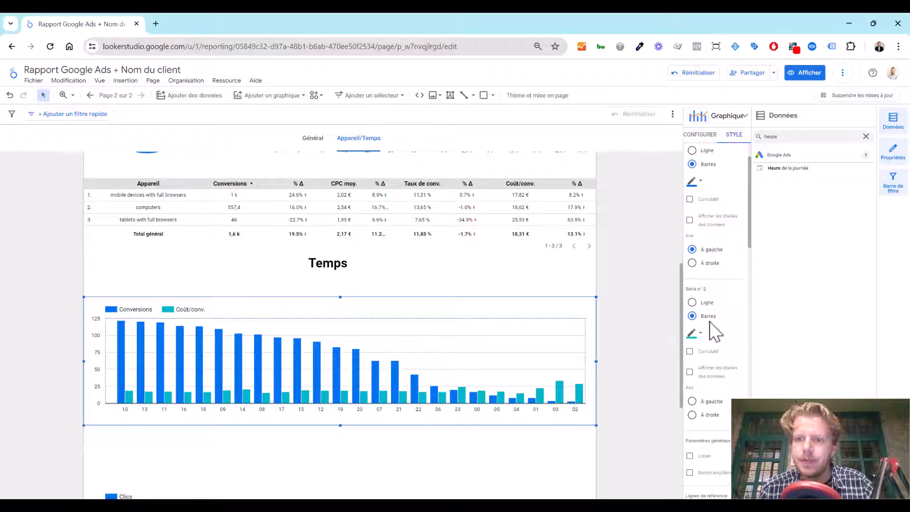
{"action": "left_click", "coordinate": [692, 302]}
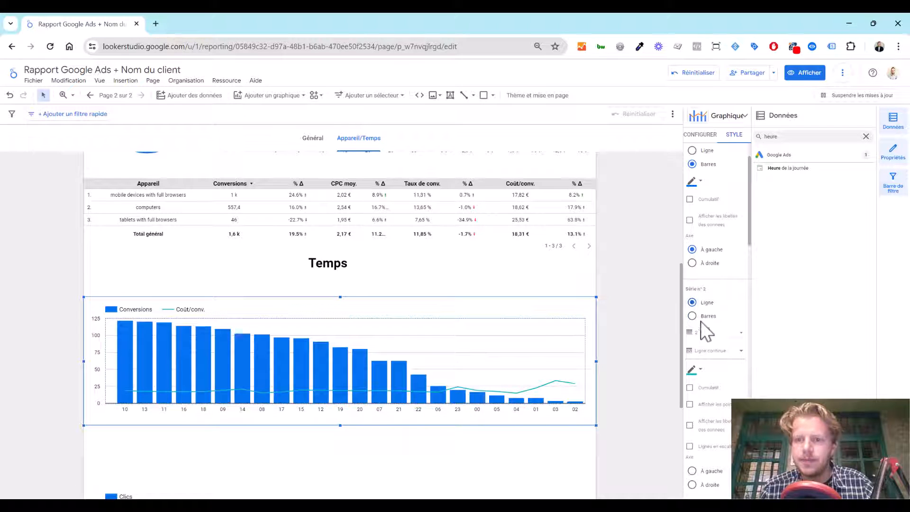
Show data labels with compact numbers on both series of the hourly chart, and show points on the Coût/conv. line
{"action": "left_click", "coordinate": [689, 220]}
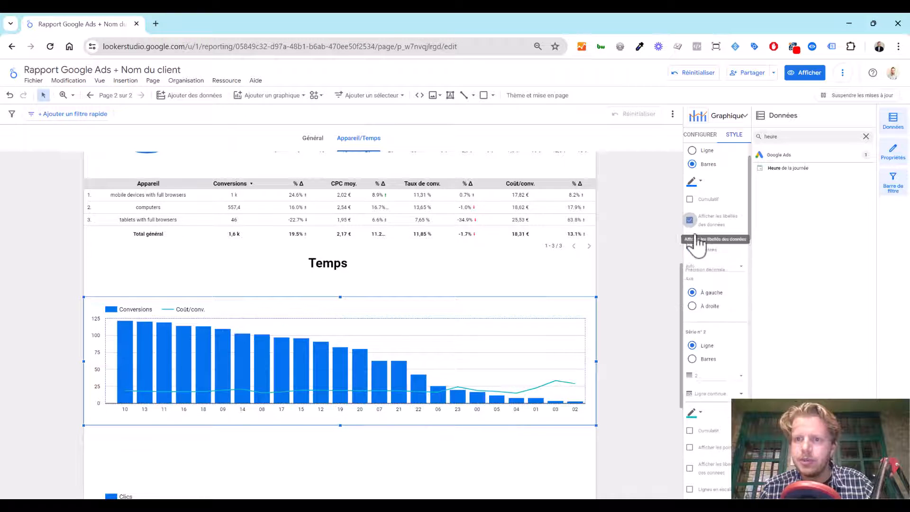
{"action": "left_click", "coordinate": [691, 247]}
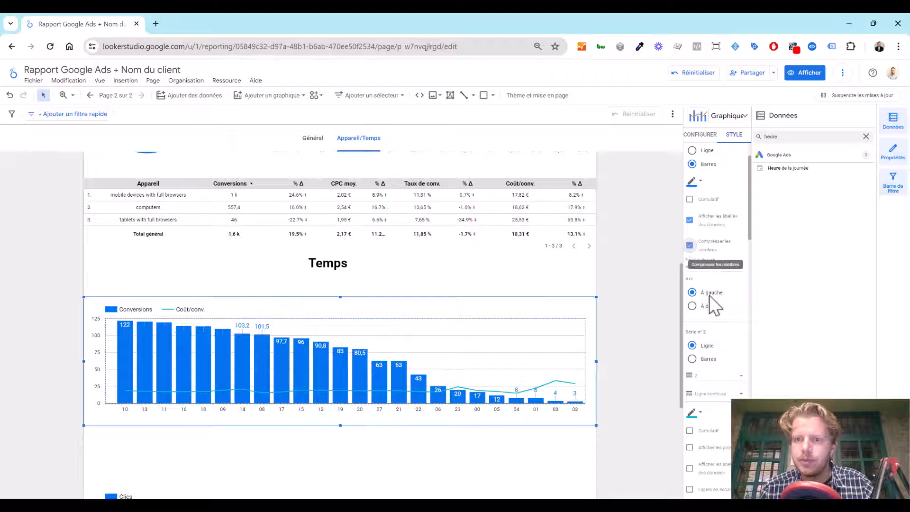
{"action": "scroll", "coordinate": [696, 367], "scroll_direction": "down", "scroll_amount": 3}
{"action": "left_click", "coordinate": [689, 340]}
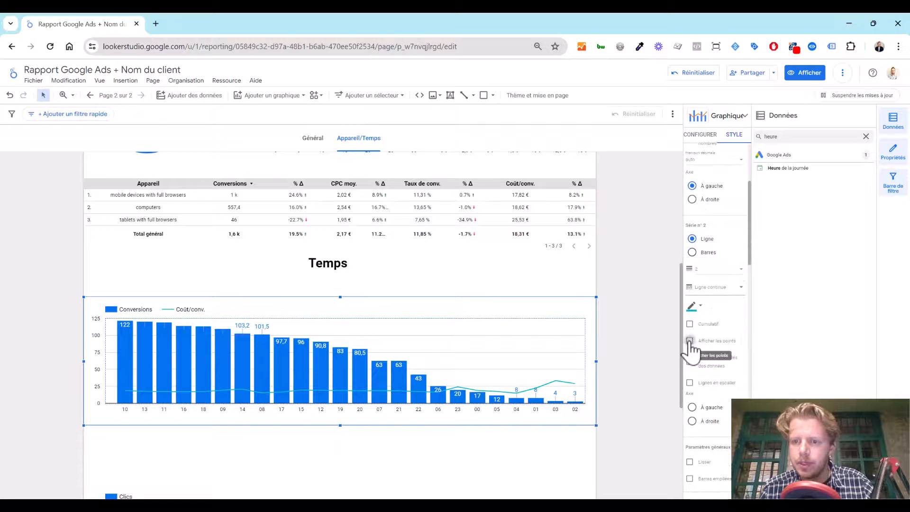
{"action": "left_click", "coordinate": [691, 365]}
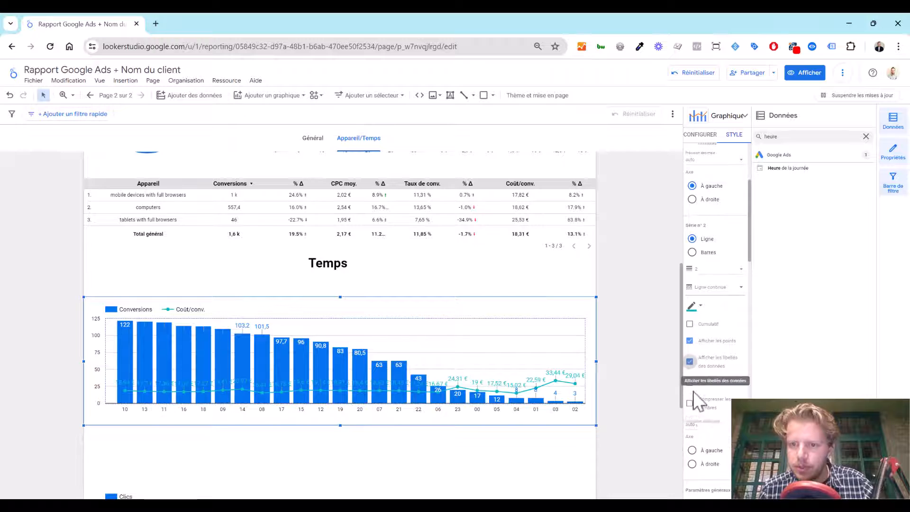
{"action": "scroll", "coordinate": [696, 358], "scroll_direction": "down", "scroll_amount": 1}
{"action": "left_click", "coordinate": [690, 352]}
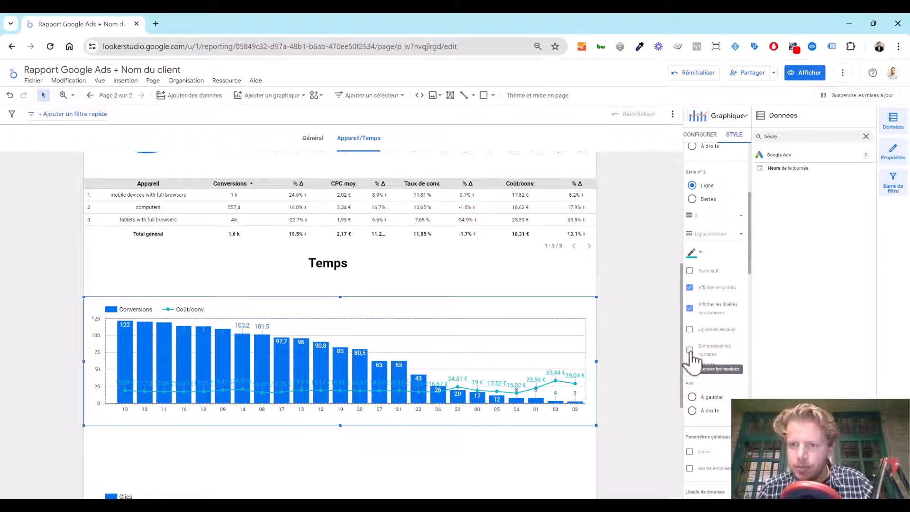
Assign the Coût/conv. series of the hourly chart to the right-hand axis
{"action": "scroll", "coordinate": [712, 345], "scroll_direction": "down", "scroll_amount": 1}
{"action": "scroll", "coordinate": [715, 353], "scroll_direction": "down", "scroll_amount": 1}
{"action": "left_click", "coordinate": [692, 357]}
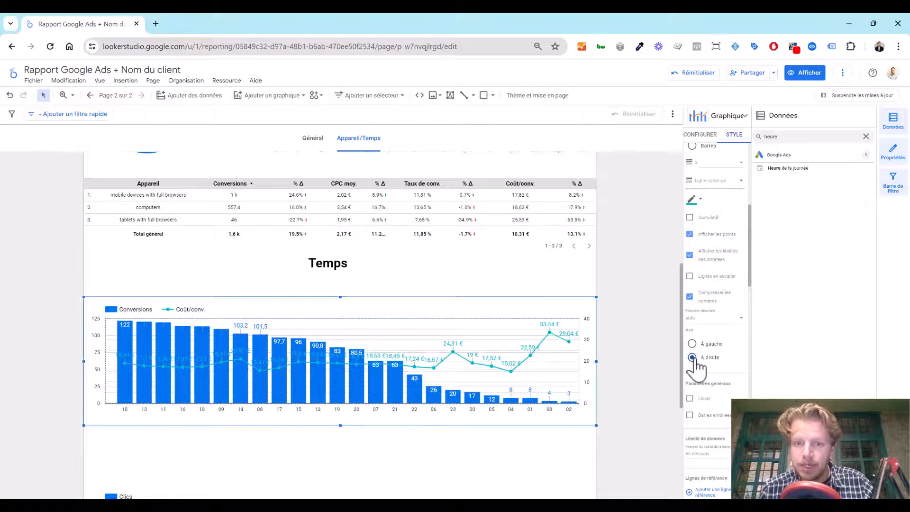
Sort the hourly chart by Heure de la journée in ascending order
{"action": "scroll", "coordinate": [696, 363], "scroll_direction": "down", "scroll_amount": 10}
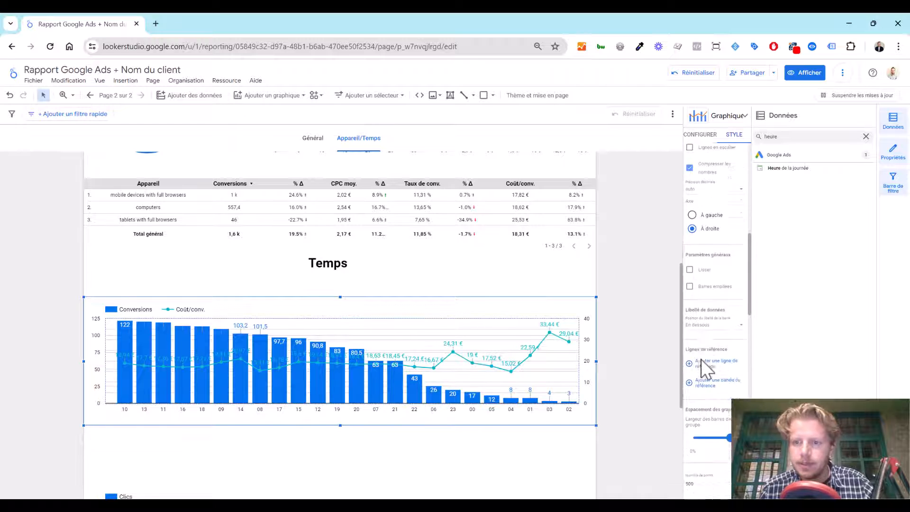
{"action": "scroll", "coordinate": [707, 367], "scroll_direction": "down", "scroll_amount": 8}
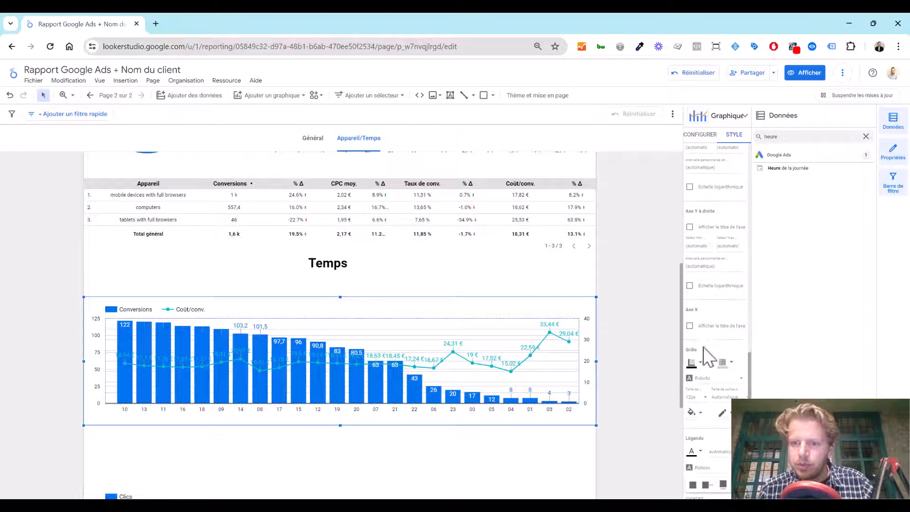
{"action": "left_click", "coordinate": [700, 134]}
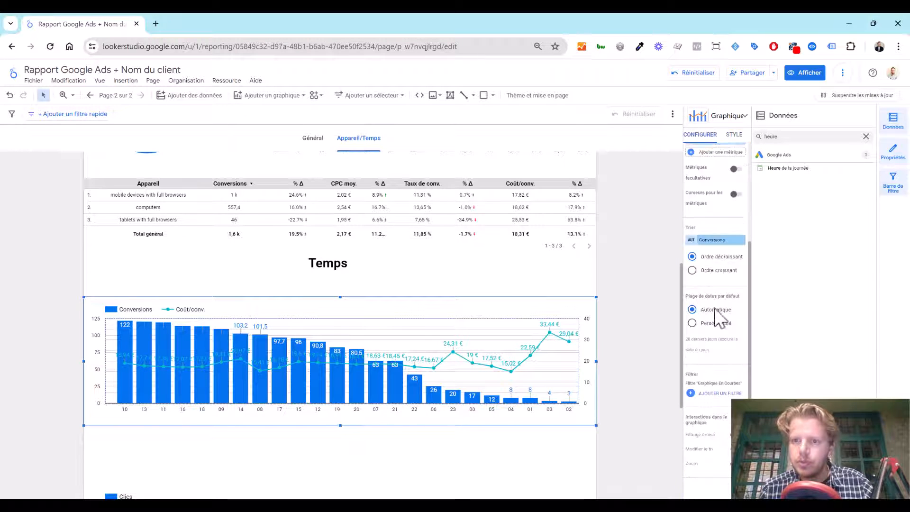
{"action": "scroll", "coordinate": [715, 279], "scroll_direction": "up", "scroll_amount": 3}
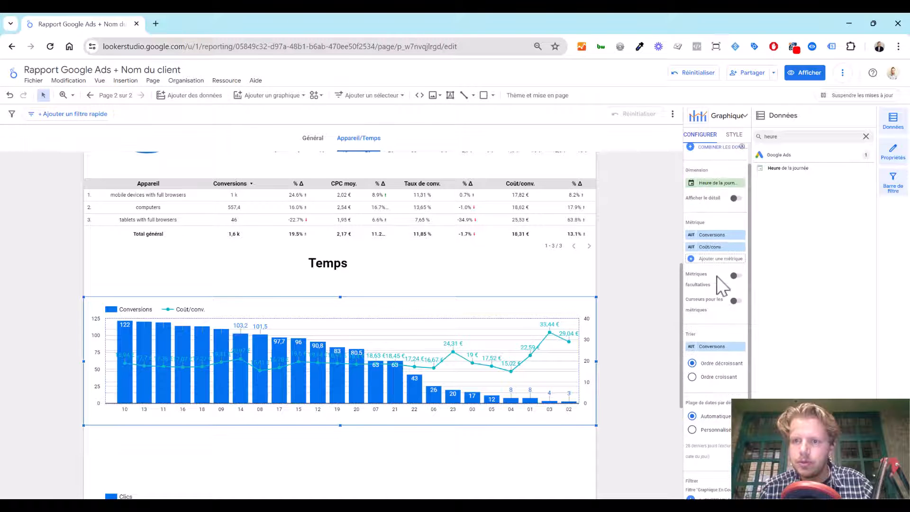
{"action": "scroll", "coordinate": [719, 293], "scroll_direction": "down", "scroll_amount": 2}
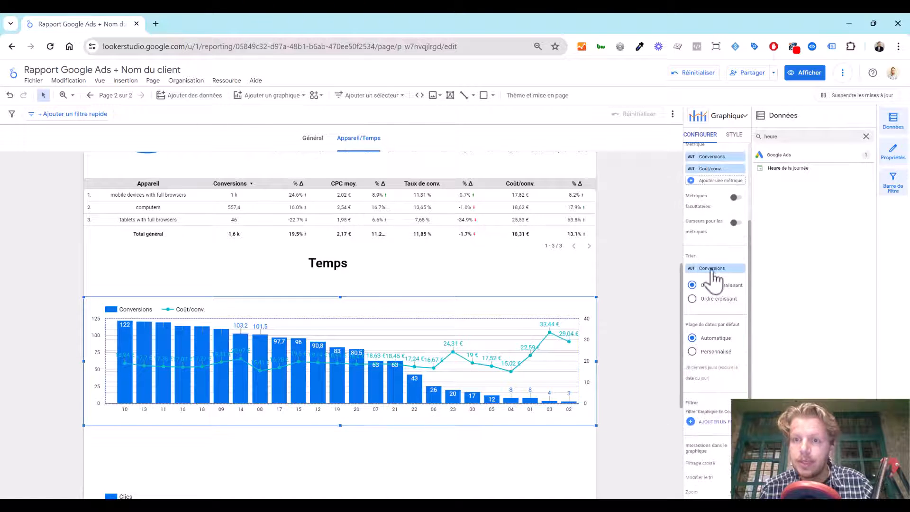
{"action": "left_click", "coordinate": [714, 269]}
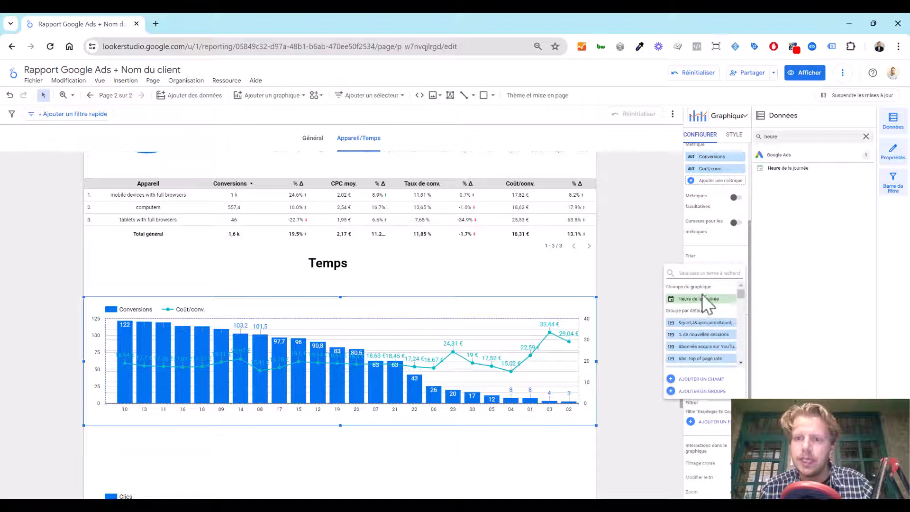
{"action": "left_click", "coordinate": [700, 300]}
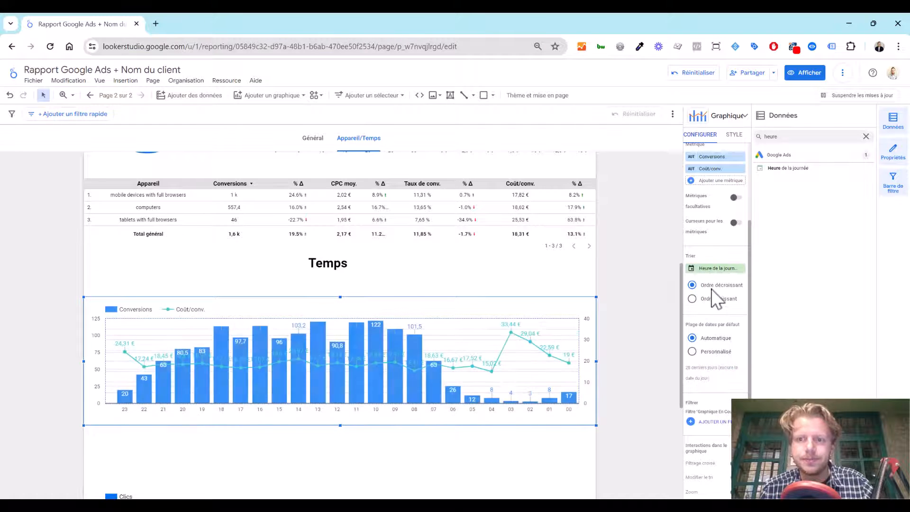
{"action": "left_click", "coordinate": [712, 299]}
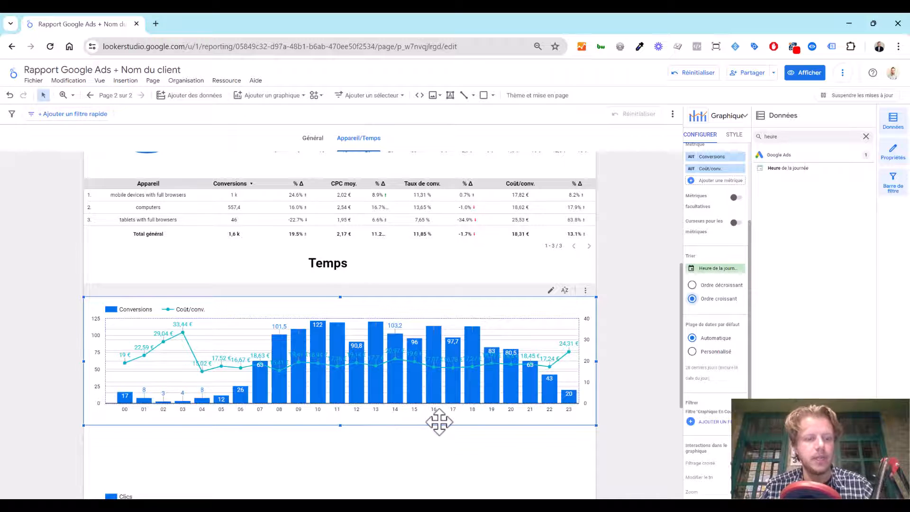
Delete the Clics bar chart below the hourly chart
{"action": "scroll", "coordinate": [439, 417], "scroll_direction": "down", "scroll_amount": 1}
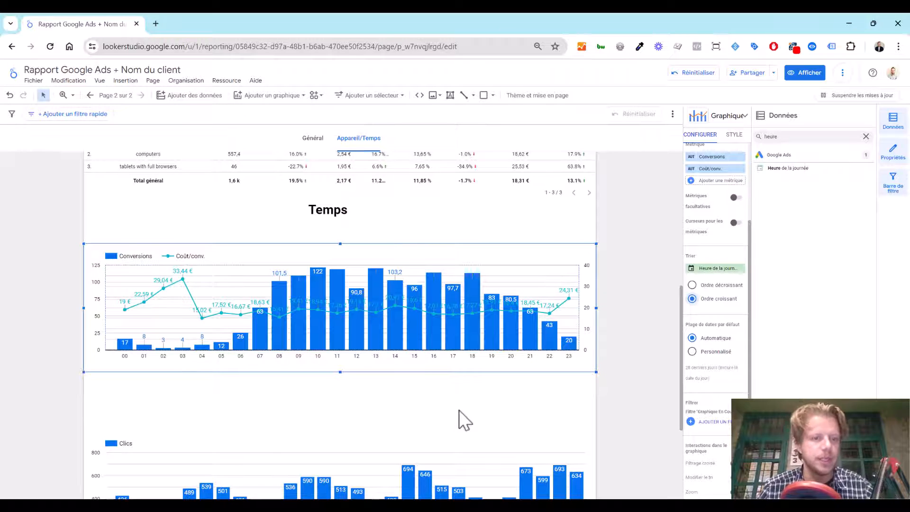
{"action": "scroll", "coordinate": [453, 412], "scroll_direction": "down", "scroll_amount": 1}
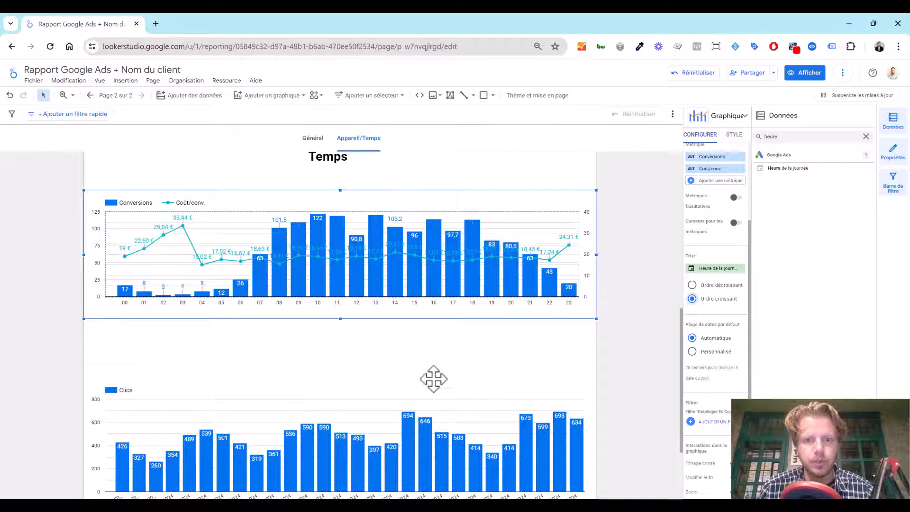
{"action": "left_click", "coordinate": [424, 393]}
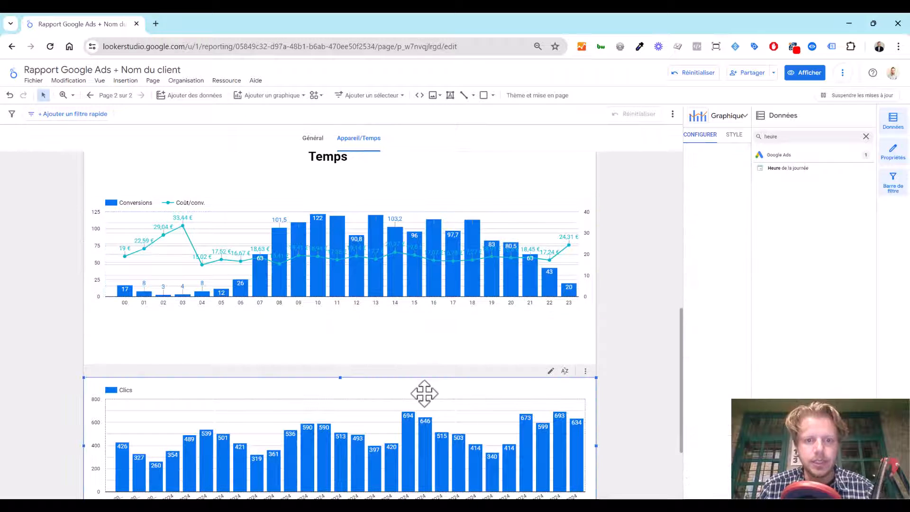
{"action": "key", "text": "Delete"}
Duplicate the hourly Conversions and Coût/conv. chart and place the copy directly below the original, aligned with it
{"action": "left_click", "coordinate": [525, 237]}
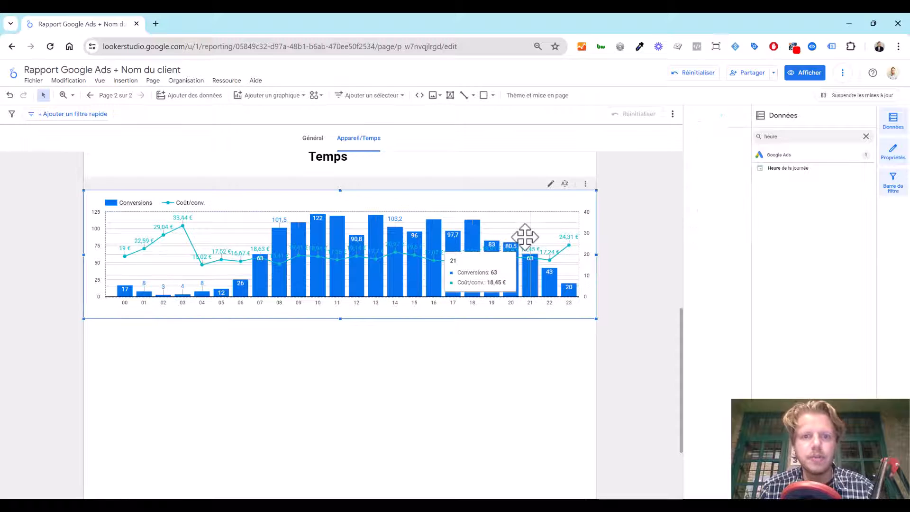
{"action": "left_click_drag", "start_coordinate": [538, 269], "coordinate": [526, 339]}
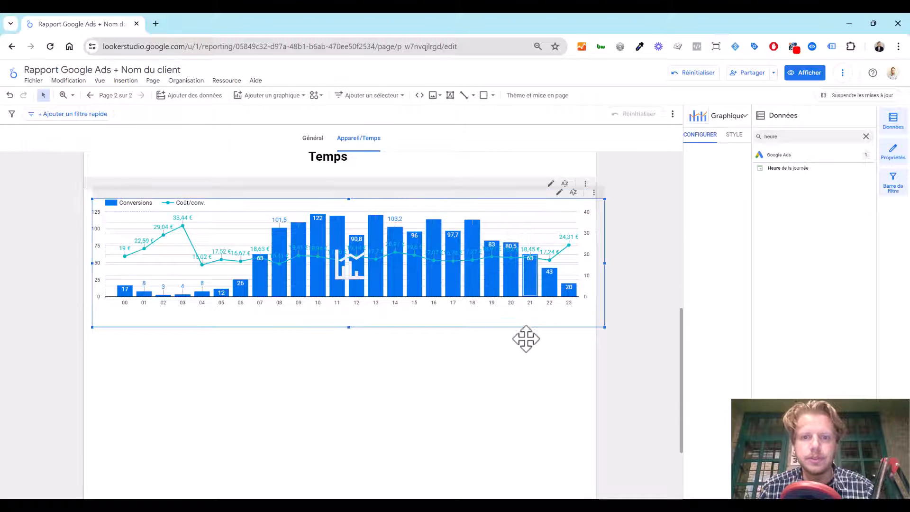
{"action": "left_click_drag", "start_coordinate": [538, 238], "coordinate": [530, 398]}
{"action": "scroll", "coordinate": [520, 350], "scroll_direction": "down", "scroll_amount": 2}
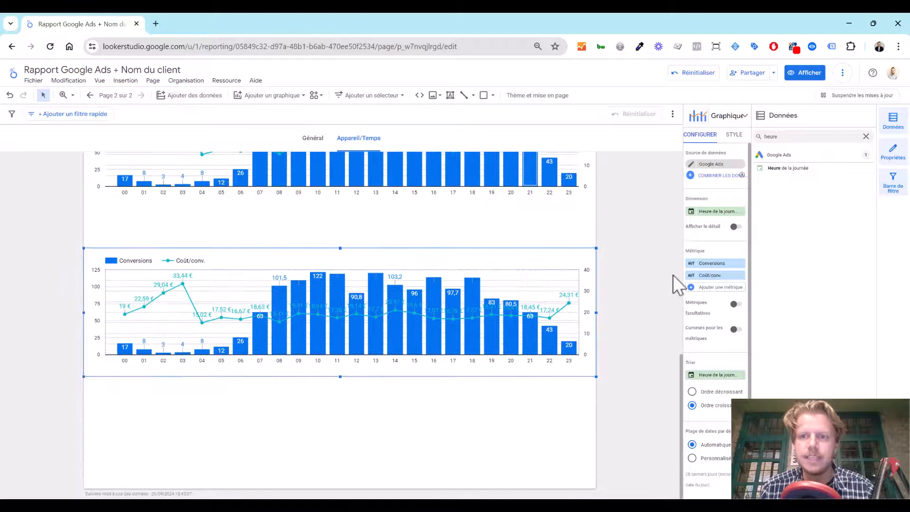
Change the duplicated chart's dimension to Jour de la semaine
{"action": "left_click", "coordinate": [720, 211]}
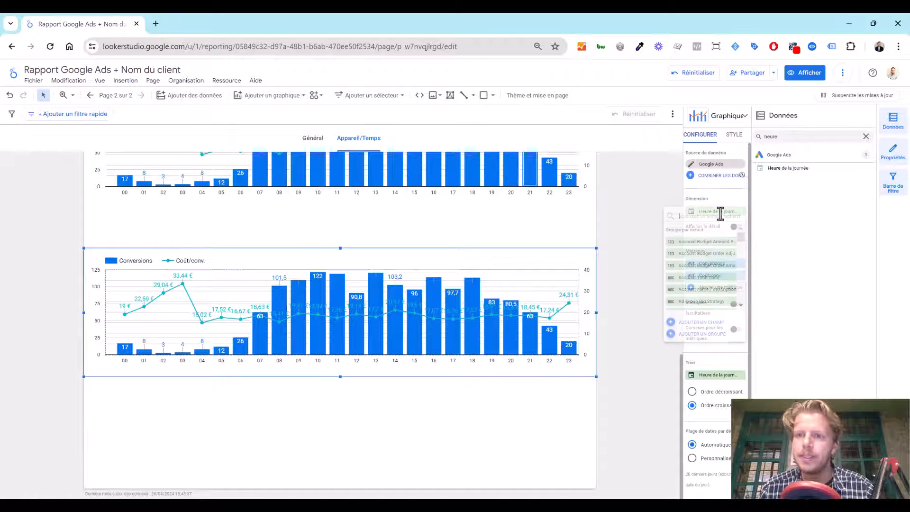
{"action": "type", "text": "jour"}
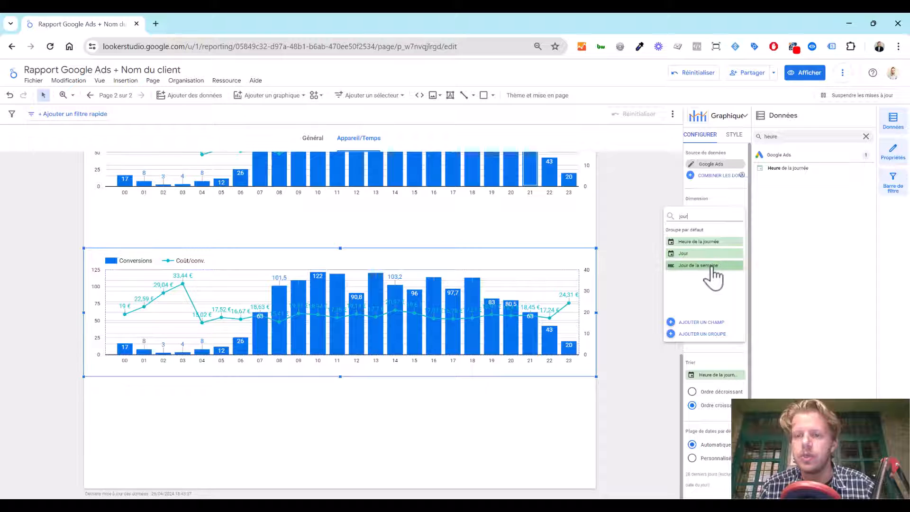
{"action": "left_click", "coordinate": [698, 265]}
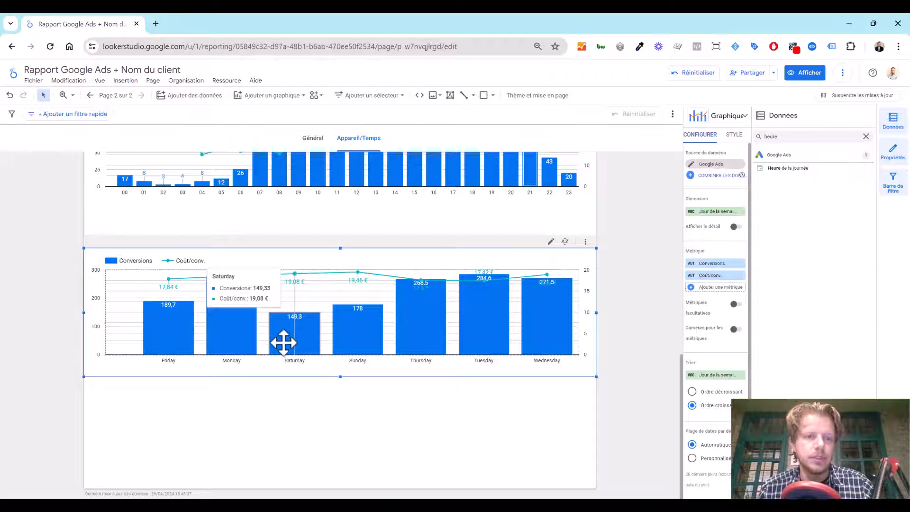
{"action": "left_click", "coordinate": [299, 418]}
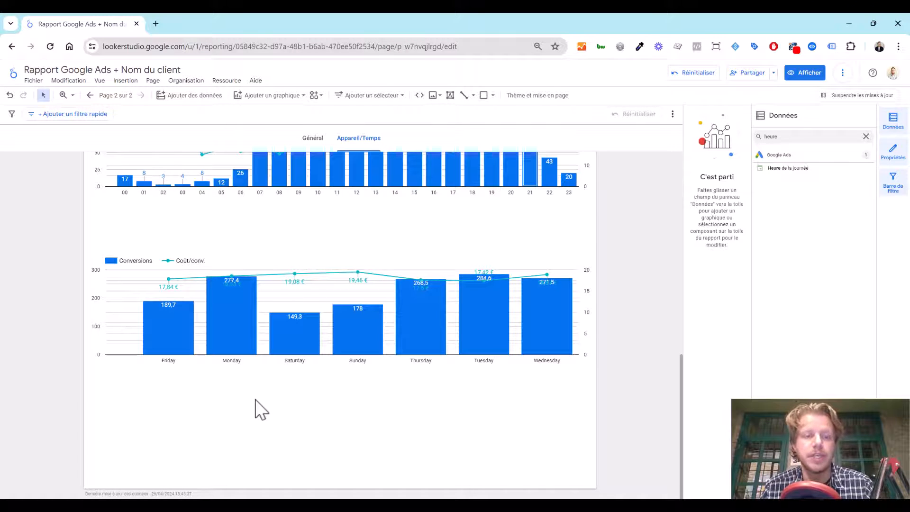
Clear the data field search and duplicate the Appareil/Temps page
{"action": "scroll", "coordinate": [237, 398], "scroll_direction": "up", "scroll_amount": 1}
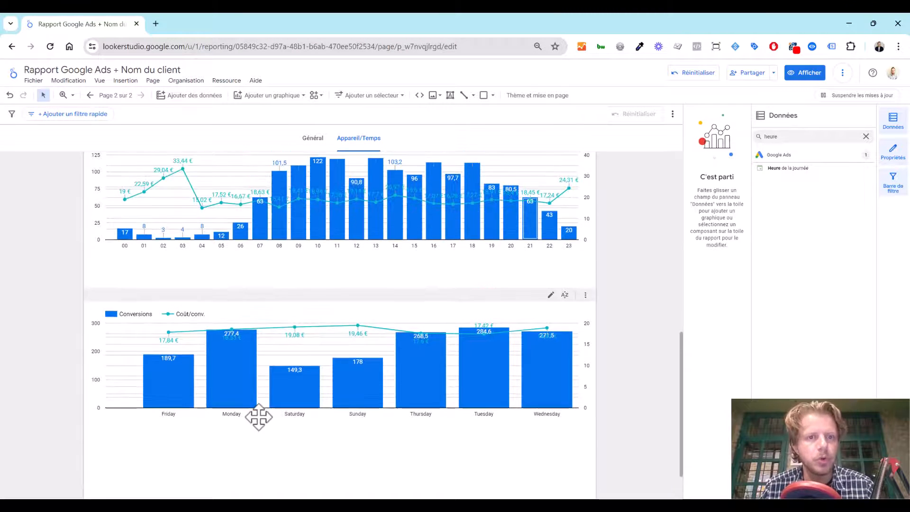
{"action": "scroll", "coordinate": [480, 421], "scroll_direction": "up", "scroll_amount": 8}
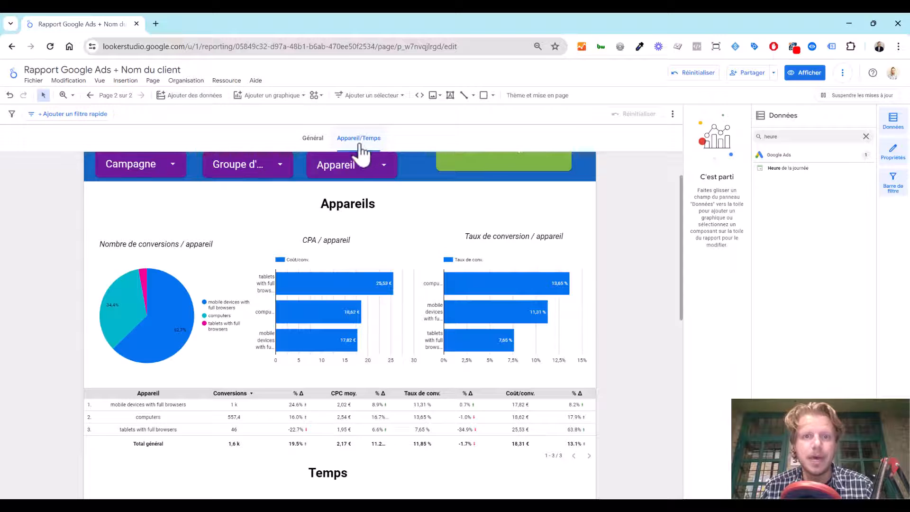
{"action": "left_click", "coordinate": [865, 136]}
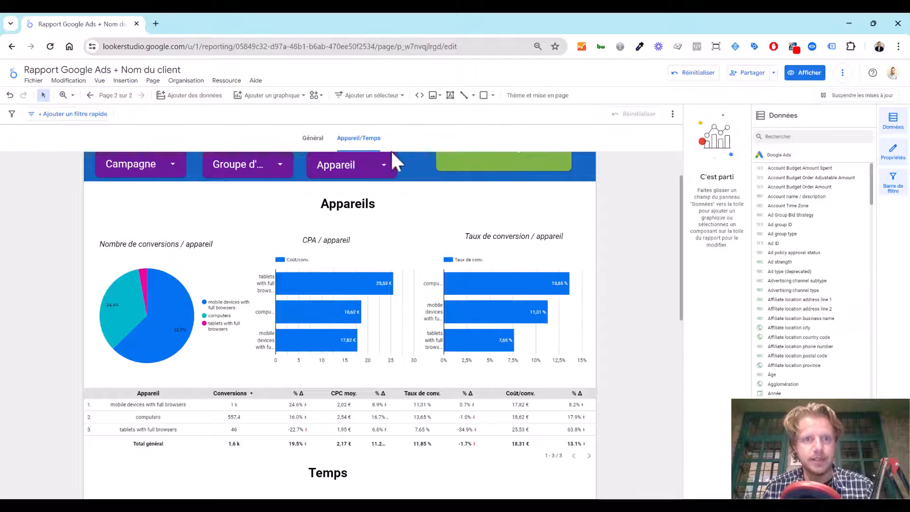
{"action": "scroll", "coordinate": [386, 171], "scroll_direction": "up", "scroll_amount": 1}
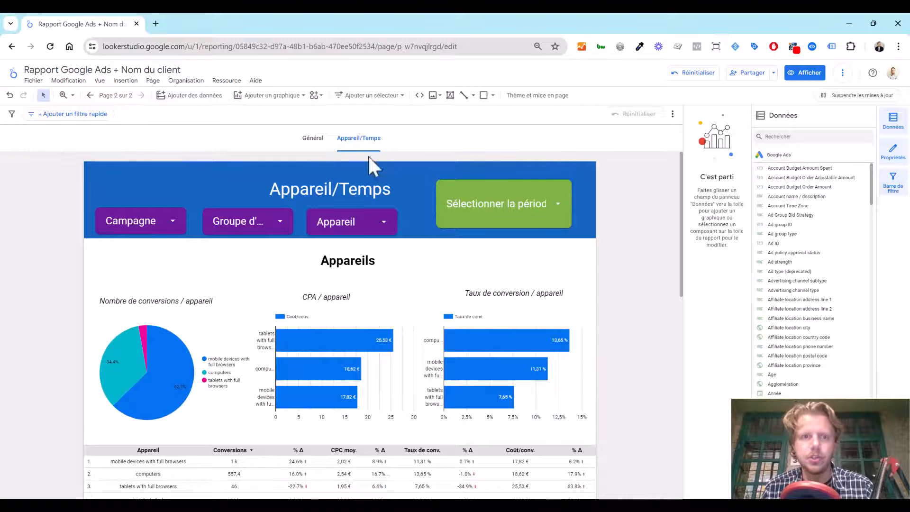
{"action": "left_click", "coordinate": [152, 81]}
{"action": "left_click", "coordinate": [188, 113]}
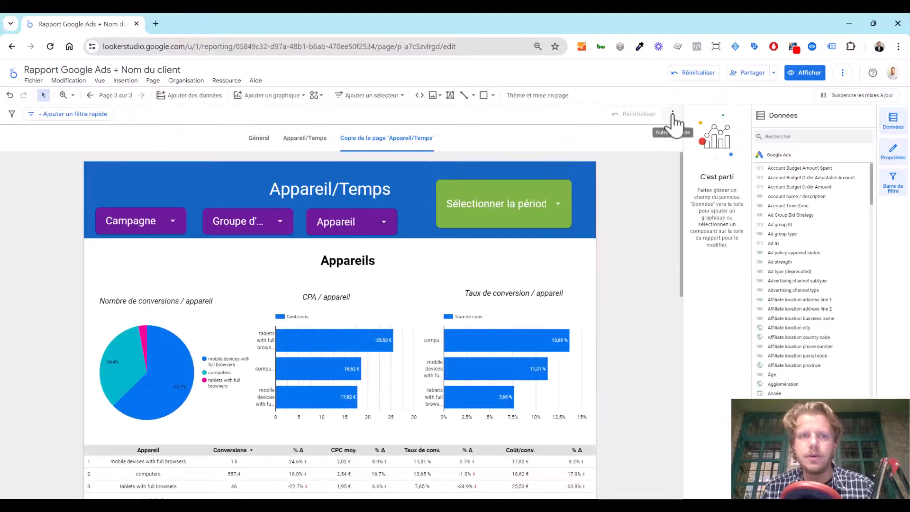
Rename the copied report page as Campagne
{"action": "left_click", "coordinate": [153, 81]}
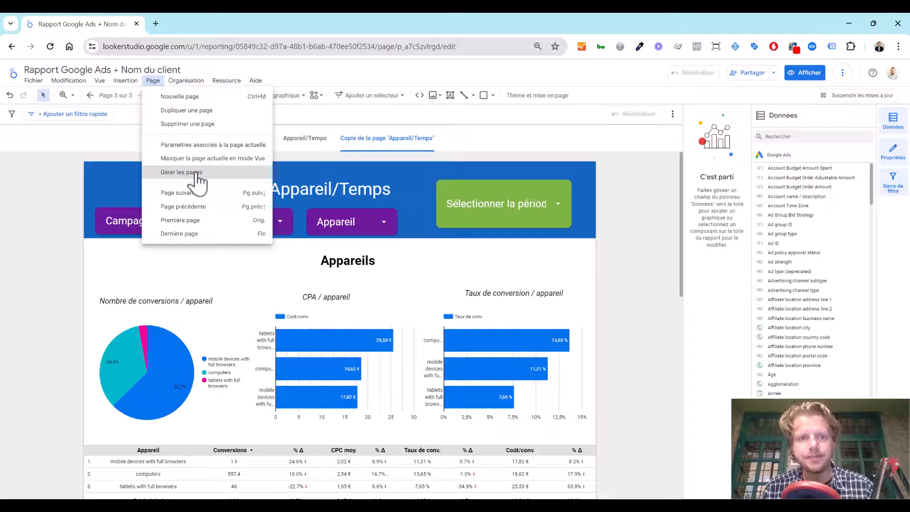
{"action": "left_click", "coordinate": [474, 166]}
{"action": "left_click", "coordinate": [153, 82]}
{"action": "left_click", "coordinate": [184, 172]}
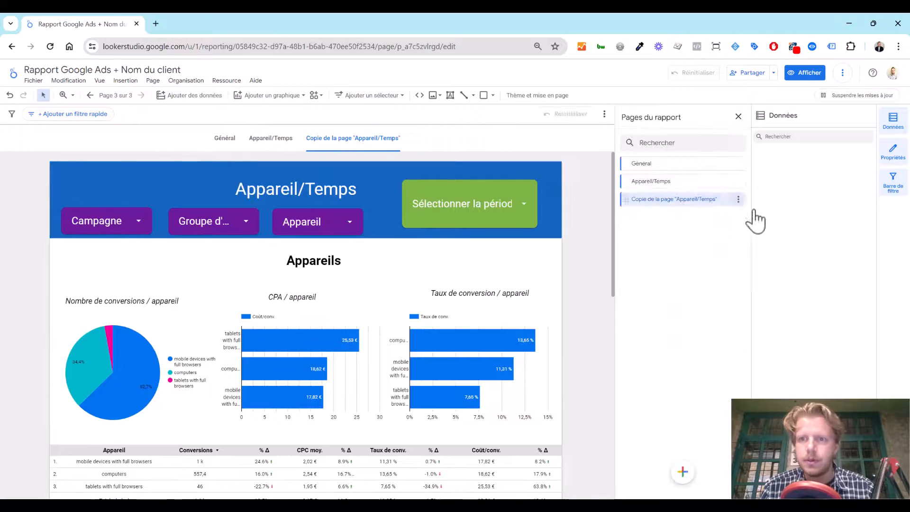
{"action": "left_click", "coordinate": [737, 199]}
{"action": "left_click", "coordinate": [768, 209]}
{"action": "key", "text": "ctrl+a"}
{"action": "type", "text": "C"}
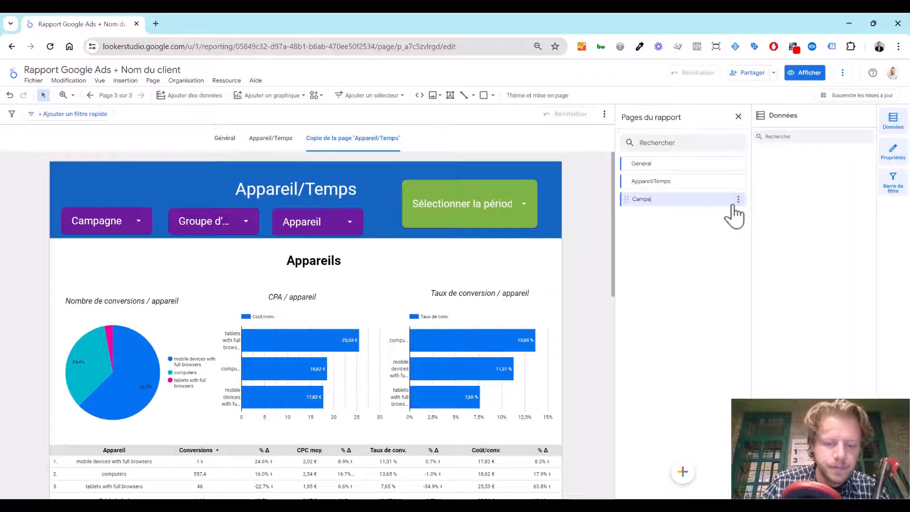
Replace the header title on the new page with "Campagne" and shift it slightly right to centre it above the selectors
{"action": "double_click", "coordinate": [306, 189]}
{"action": "key", "text": "ctrl+a"}
{"action": "type", "text": "Campagne"}
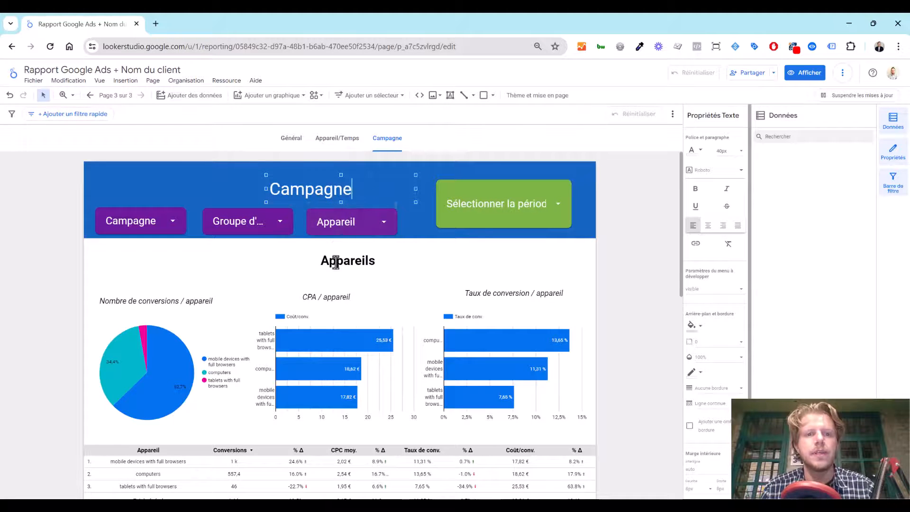
{"action": "left_click", "coordinate": [331, 260]}
{"action": "left_click", "coordinate": [322, 185]}
{"action": "left_click_drag", "start_coordinate": [323, 185], "coordinate": [340, 183]}
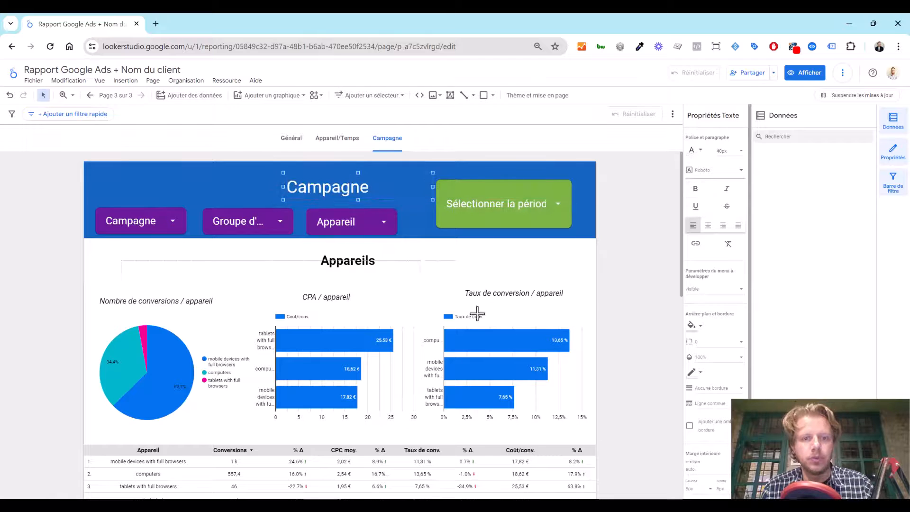
Delete the three device charts, their captions and the device table from the Campagne page
{"action": "left_click_drag", "start_coordinate": [567, 432], "coordinate": [568, 431]}
{"action": "left_click", "coordinate": [198, 276]}
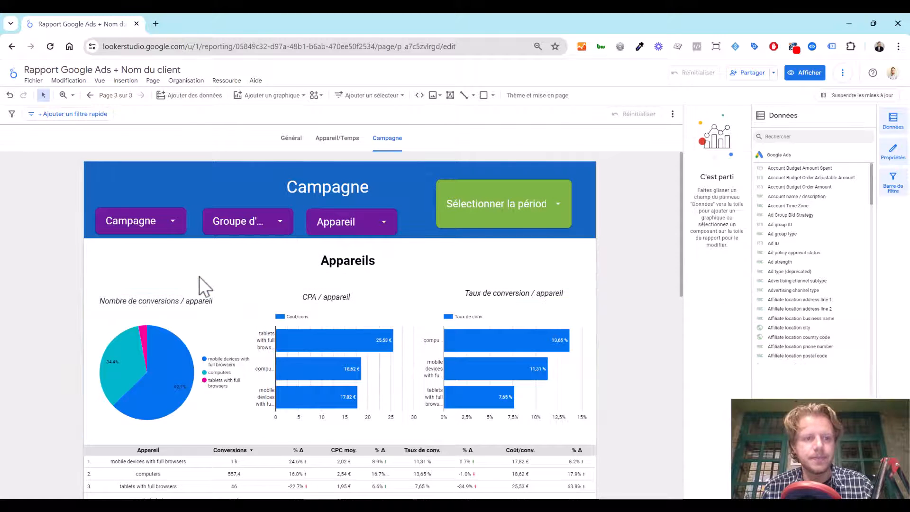
{"action": "left_click_drag", "start_coordinate": [132, 277], "coordinate": [412, 392]}
{"action": "left_click_drag", "start_coordinate": [571, 454], "coordinate": [563, 451]}
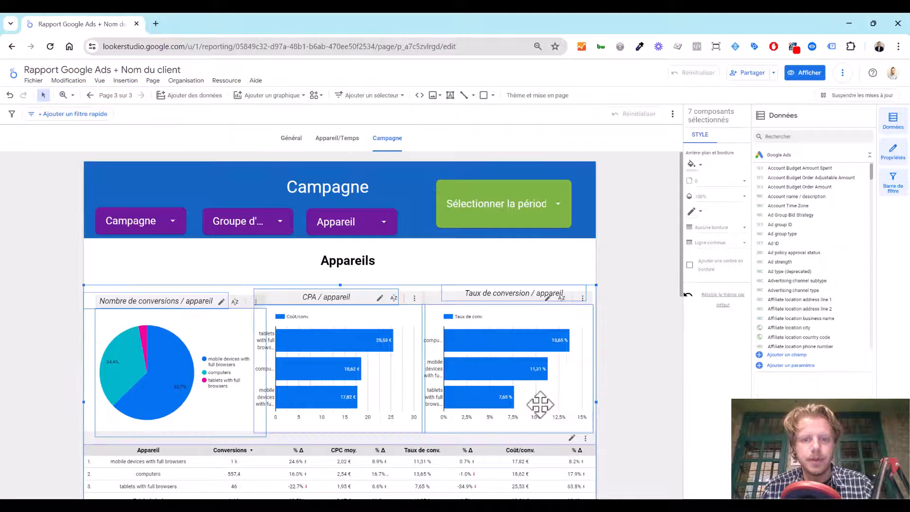
{"action": "key", "text": "Delete"}
Delete the Temps heading and the time charts beneath it from the Campagne page
{"action": "scroll", "coordinate": [263, 305], "scroll_direction": "down", "scroll_amount": 5}
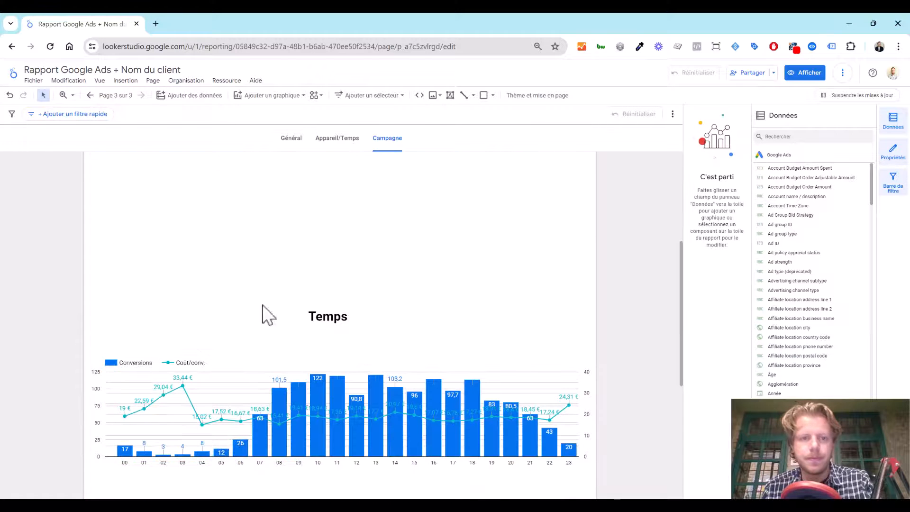
{"action": "left_click_drag", "start_coordinate": [523, 475], "coordinate": [518, 462]}
{"action": "key", "text": "Delete"}
Replace the Appareils heading with "Top 10 des campagnes" and widen its text box so the heading fits on one line
{"action": "scroll", "coordinate": [364, 335], "scroll_direction": "up", "scroll_amount": 5}
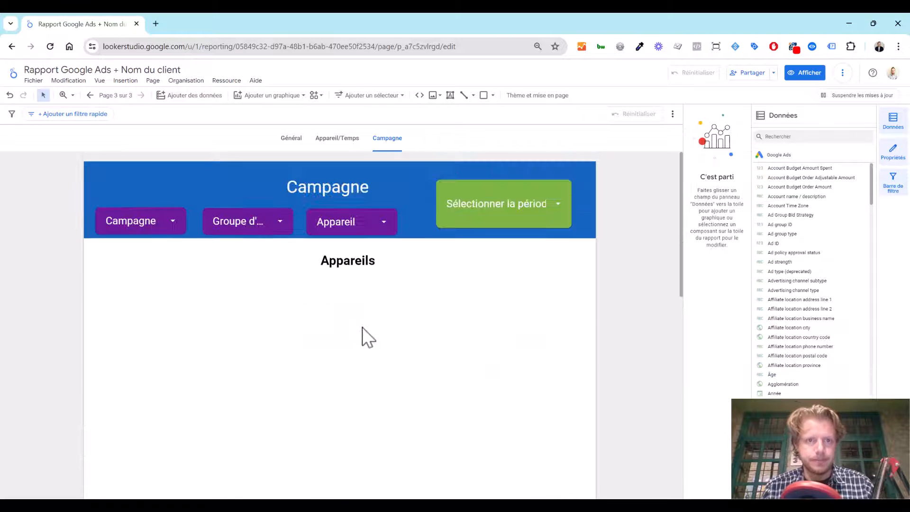
{"action": "left_click", "coordinate": [343, 260]}
{"action": "double_click", "coordinate": [343, 260]}
{"action": "type", "text": "10 des ca"}
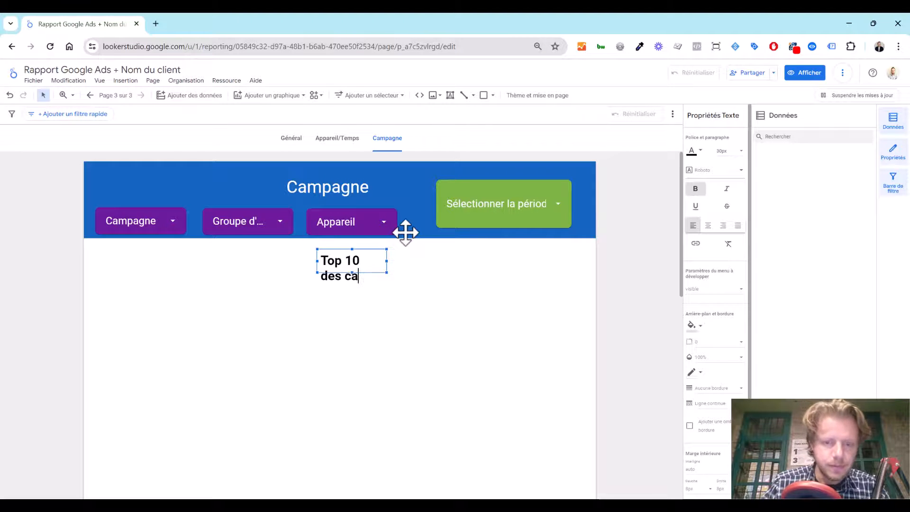
{"action": "type", "text": "pagnes"}
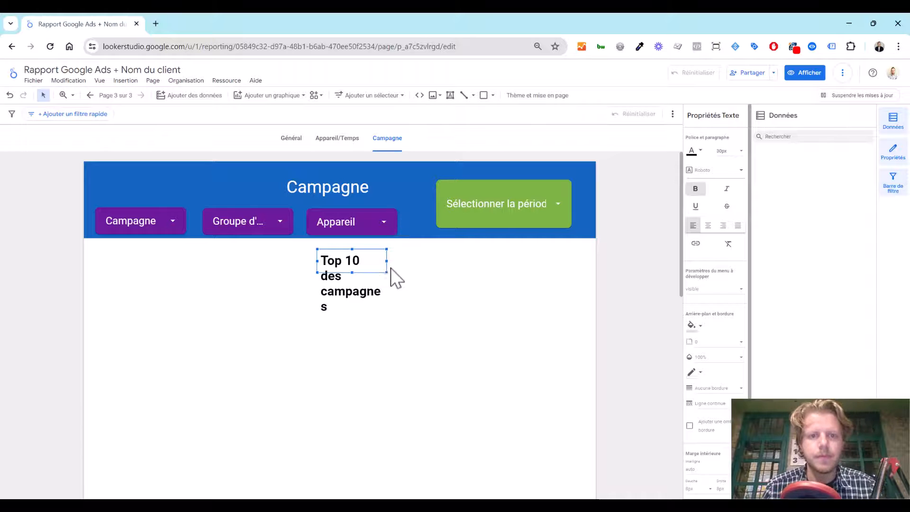
{"action": "left_click_drag", "start_coordinate": [388, 261], "coordinate": [487, 272]}
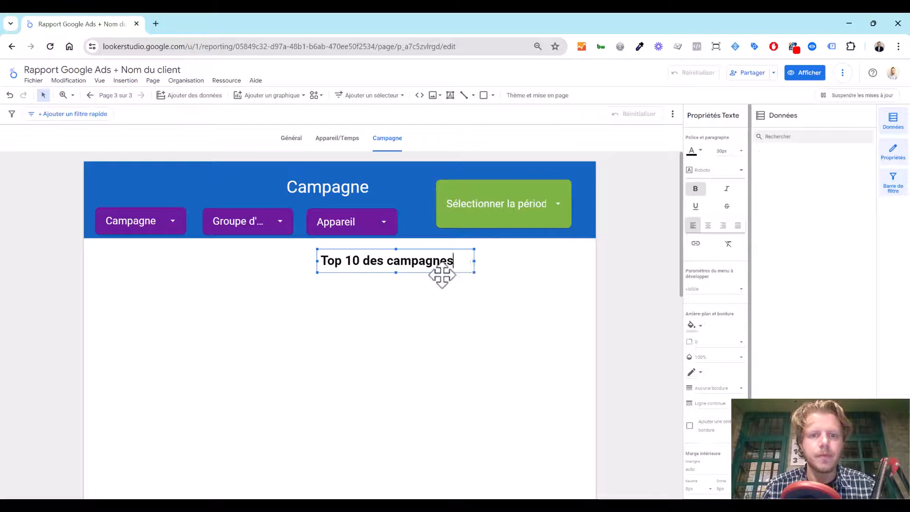
Move the "Top 10 des campagnes" heading to the horizontal centre of the page, just below the blue header
{"action": "key", "text": "Escape"}
{"action": "left_click_drag", "start_coordinate": [420, 260], "coordinate": [371, 268]}
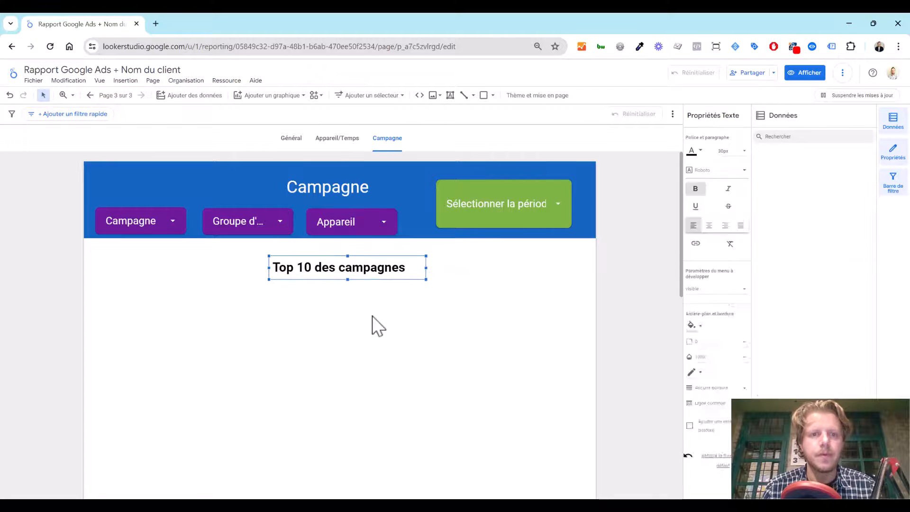
{"action": "key", "text": "Escape"}
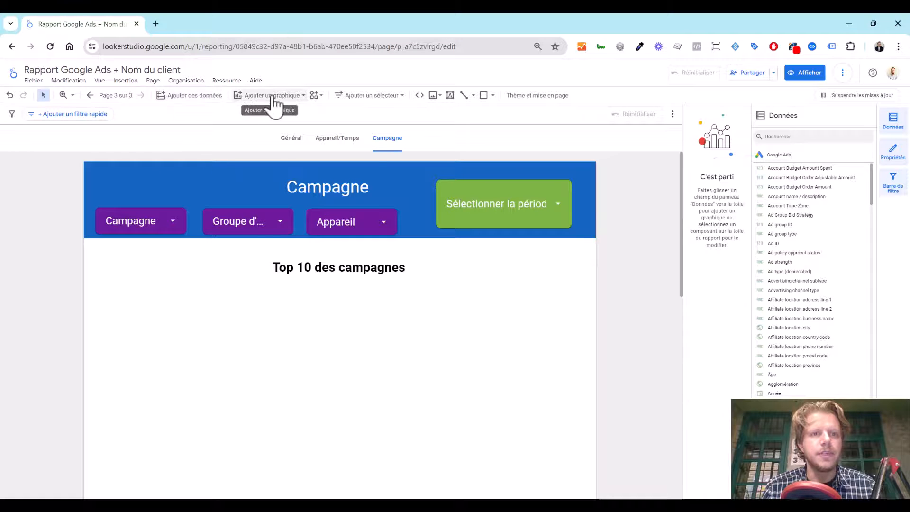
Insert a heatmap table with the Campagne dimension and Clics metric beneath the "Top 10 des campagnes" heading
{"action": "left_click", "coordinate": [273, 96]}
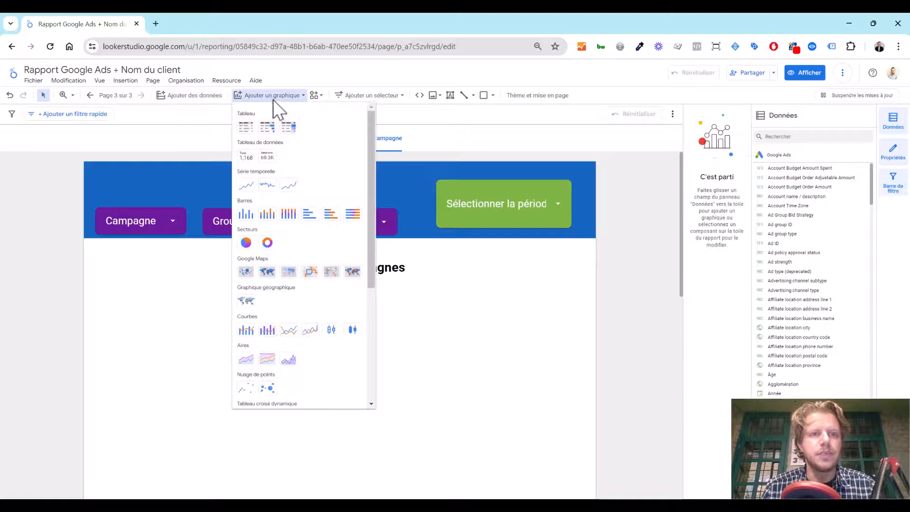
{"action": "left_click", "coordinate": [268, 128]}
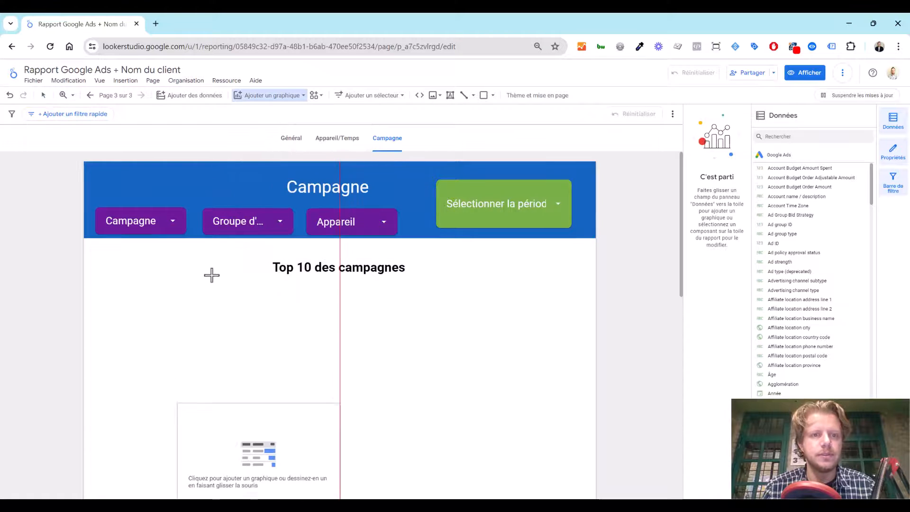
{"action": "left_click", "coordinate": [269, 97]}
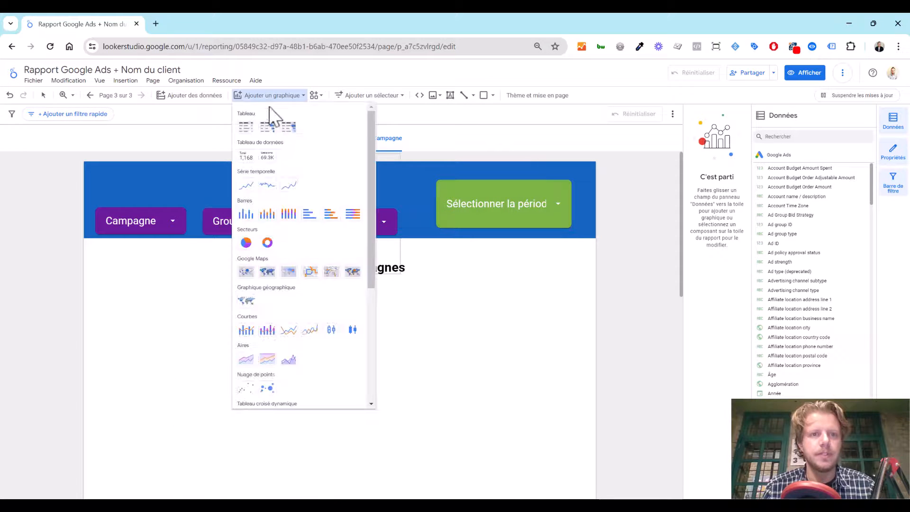
{"action": "left_click", "coordinate": [290, 128]}
{"action": "left_click", "coordinate": [146, 310]}
{"action": "scroll", "coordinate": [321, 345], "scroll_direction": "down", "scroll_amount": 1}
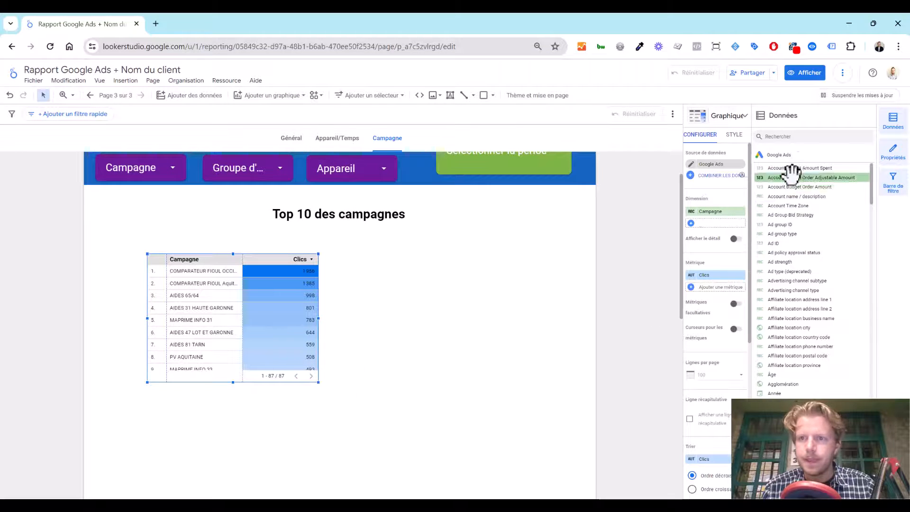
Add the CPC moy. and Conversions metrics to the campaign heatmap table
{"action": "left_click", "coordinate": [721, 287]}
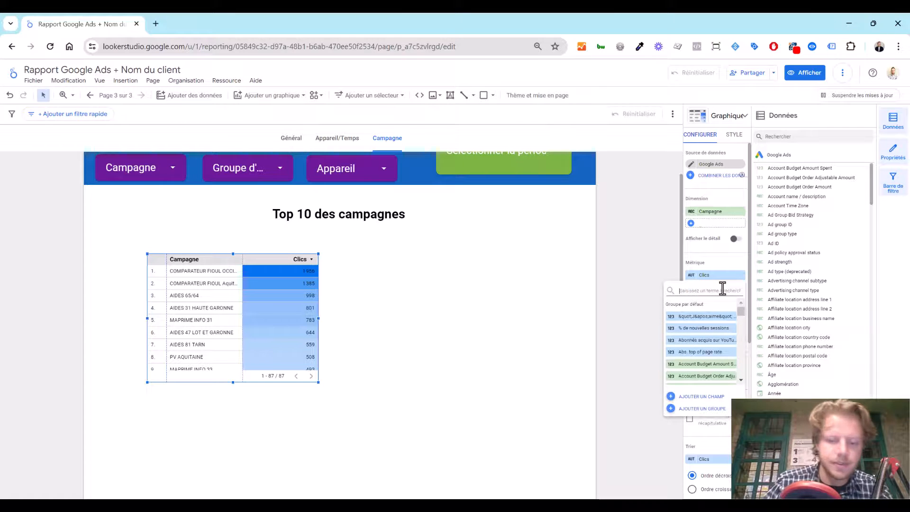
{"action": "type", "text": "cpc"}
{"action": "left_click", "coordinate": [712, 316]}
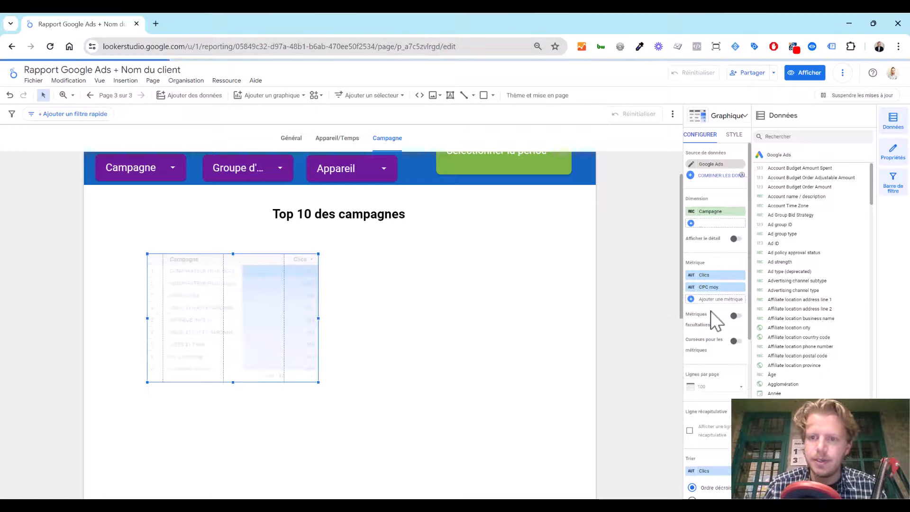
{"action": "left_click", "coordinate": [713, 300]}
{"action": "type", "text": "d"}
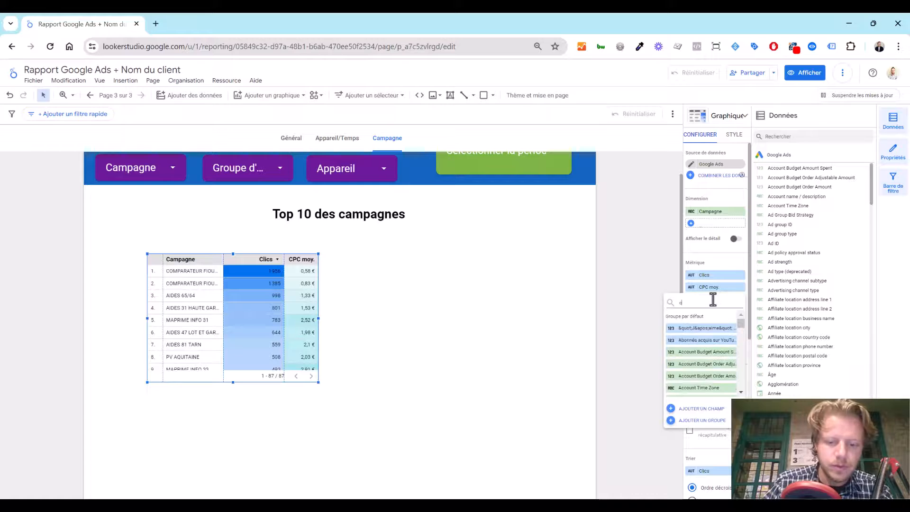
{"action": "type", "text": "onv"}
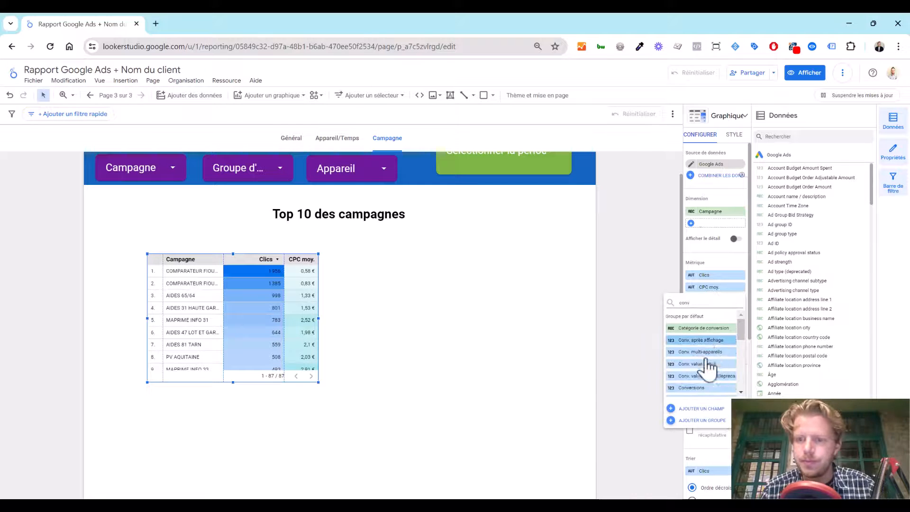
{"action": "left_click", "coordinate": [696, 388]}
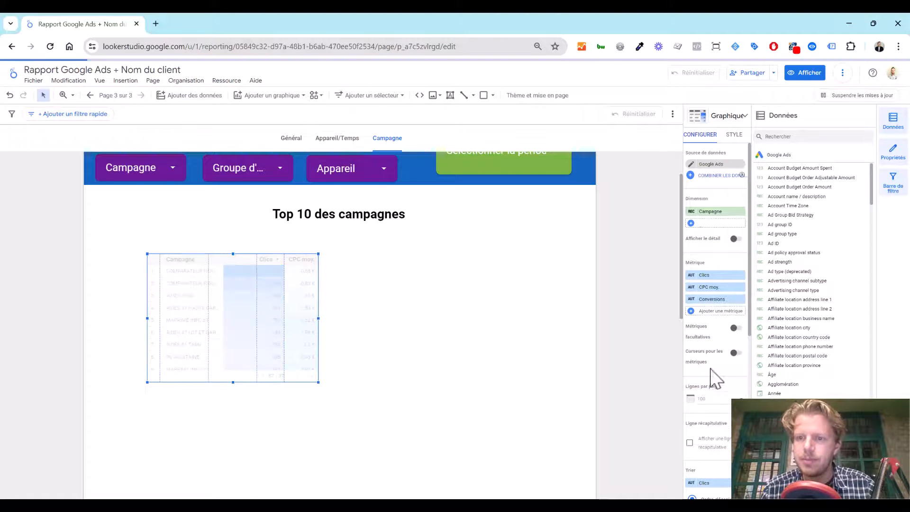
Add the Taux de conv. and Coût/conv. metrics to the campaign heatmap table
{"action": "left_click", "coordinate": [717, 311]}
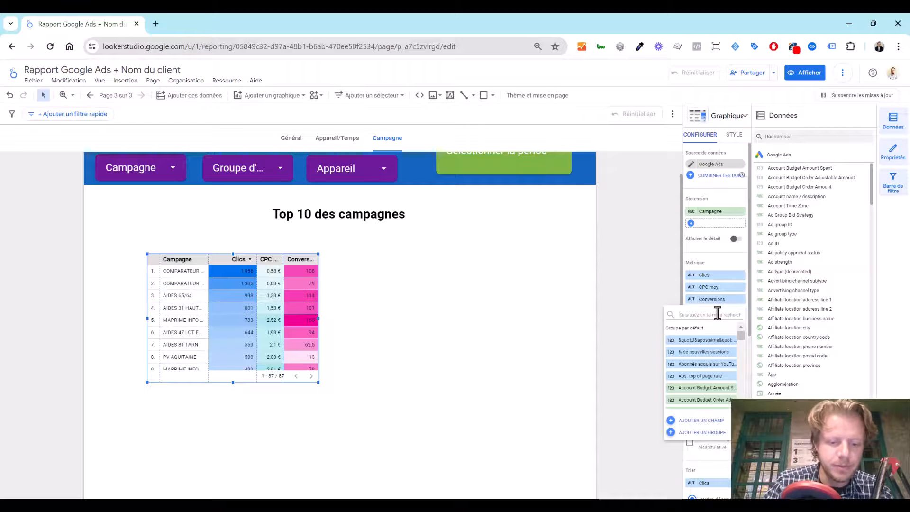
{"action": "type", "text": "taux"}
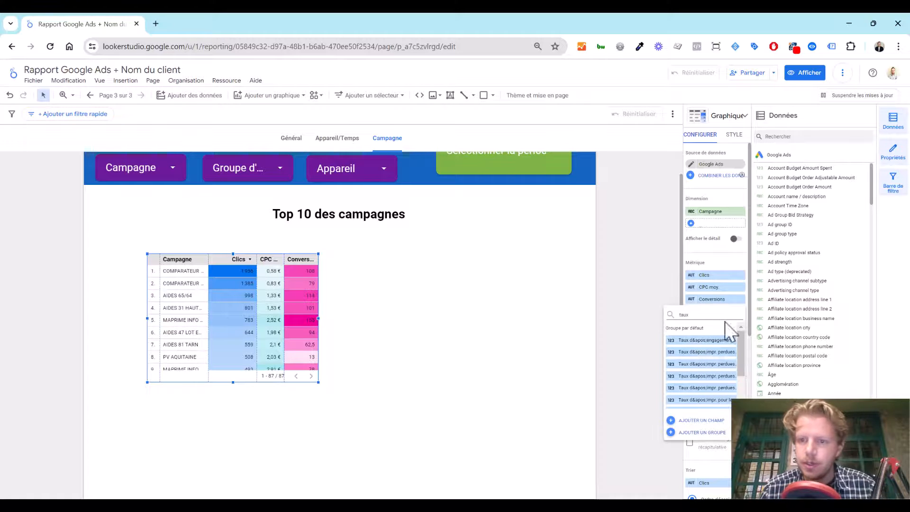
{"action": "scroll", "coordinate": [714, 342], "scroll_direction": "down", "scroll_amount": 2}
{"action": "left_click", "coordinate": [709, 379]}
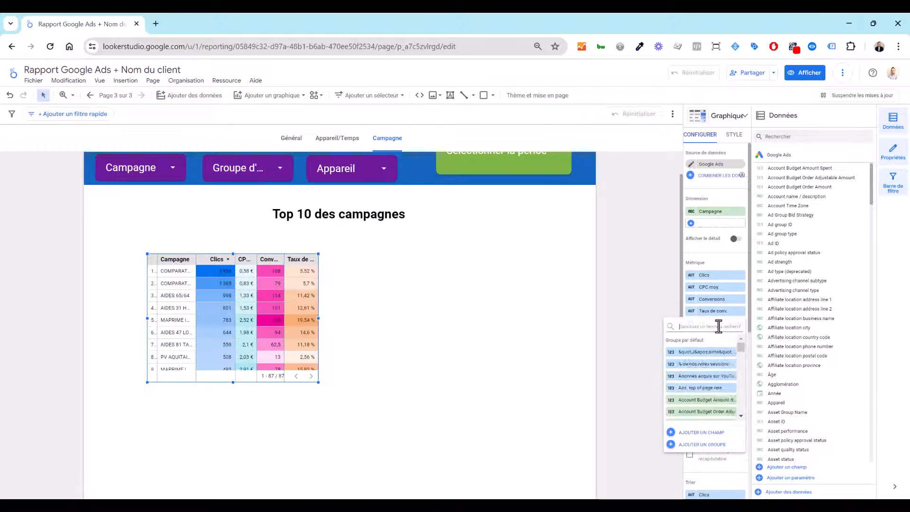
{"action": "type", "text": "co"}
{"action": "scroll", "coordinate": [718, 378], "scroll_direction": "down", "scroll_amount": 6}
{"action": "left_click", "coordinate": [709, 398]}
Enlarge the campaign table to the full page width and a greater height, and limit it to 10 rows per page
{"action": "left_click_drag", "start_coordinate": [306, 317], "coordinate": [595, 314]}
{"action": "left_click_drag", "start_coordinate": [340, 379], "coordinate": [339, 415]}
{"action": "scroll", "coordinate": [720, 213], "scroll_direction": "down", "scroll_amount": 3}
{"action": "left_click", "coordinate": [715, 262]}
{"action": "left_click", "coordinate": [718, 241]}
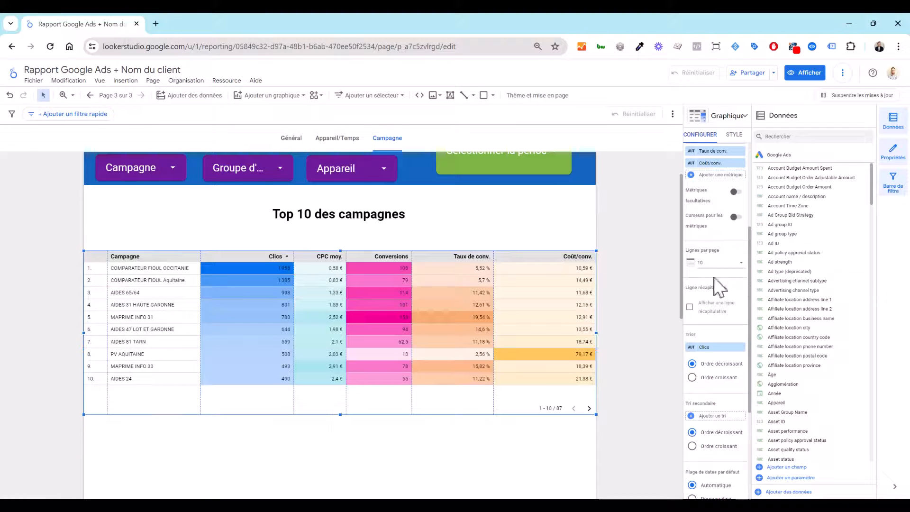
Sort the campaign table by Conversions
{"action": "left_click", "coordinate": [717, 350]}
{"action": "left_click", "coordinate": [717, 391]}
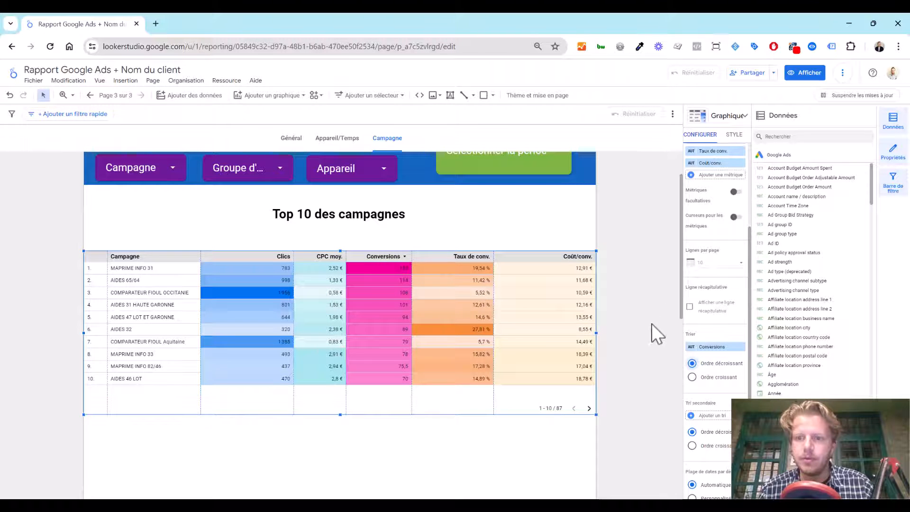
{"action": "scroll", "coordinate": [650, 332], "scroll_direction": "down", "scroll_amount": 4}
{"action": "scroll", "coordinate": [632, 372], "scroll_direction": "up", "scroll_amount": 4}
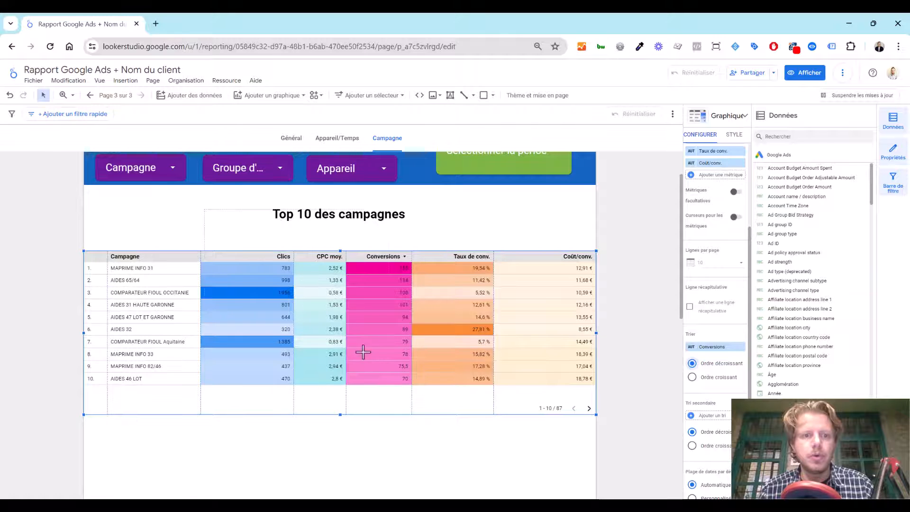
Duplicate the "Top 10 des campagnes" heading and its table, and place the copies below the original table
{"action": "left_click_drag", "start_coordinate": [363, 352], "coordinate": [391, 391]}
{"action": "scroll", "coordinate": [333, 440], "scroll_direction": "down", "scroll_amount": 3}
{"action": "left_click", "coordinate": [277, 369]}
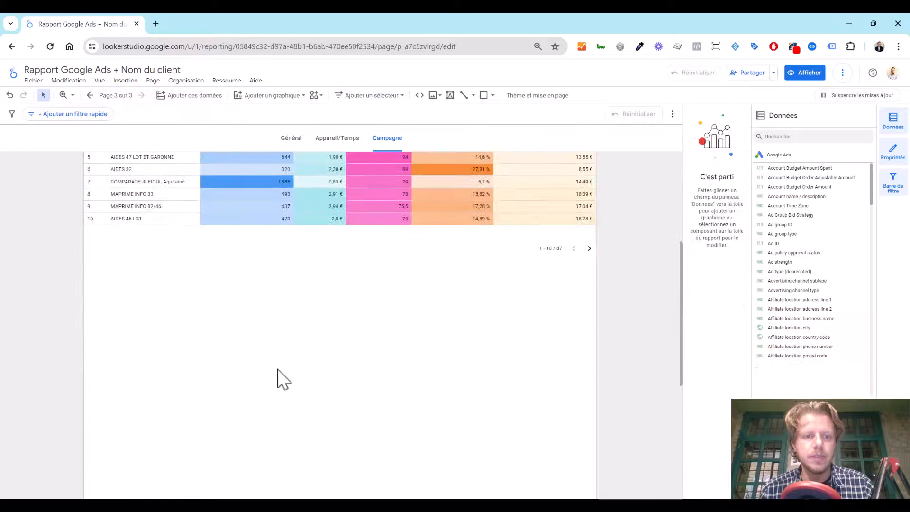
{"action": "key", "text": "ctrl+v"}
{"action": "left_click_drag", "start_coordinate": [425, 228], "coordinate": [417, 452]}
Change the copied heading to "Top 20 des groupes d'annonces" and widen its text box to fit on one line
{"action": "double_click", "coordinate": [306, 277]}
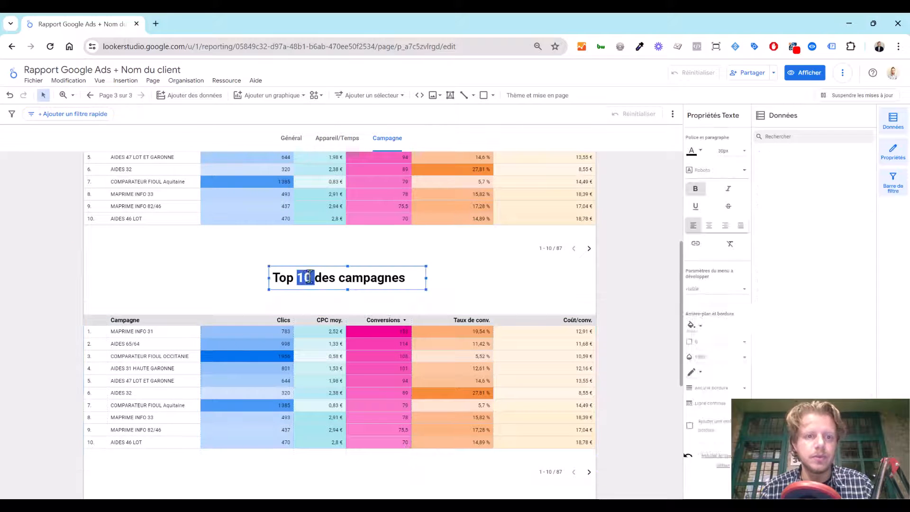
{"action": "type", "text": "20"}
{"action": "double_click", "coordinate": [388, 280]}
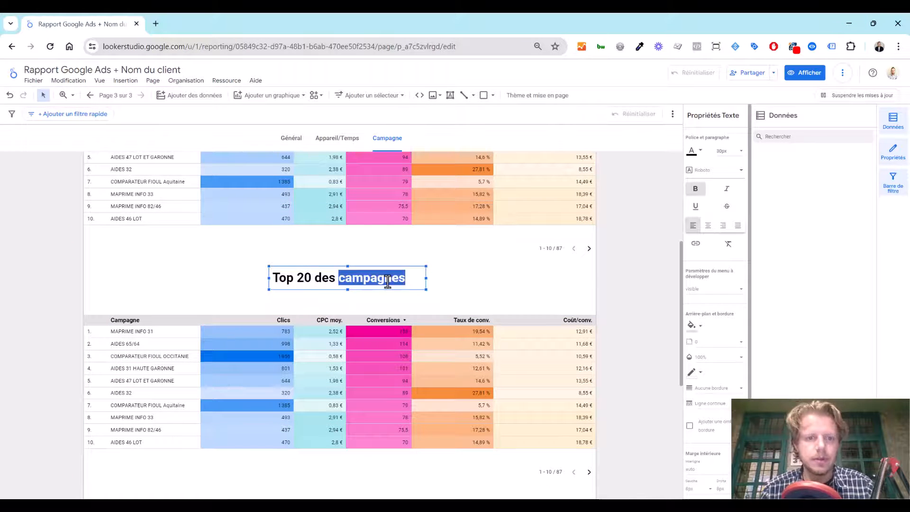
{"action": "type", "text": "groupes d'an"}
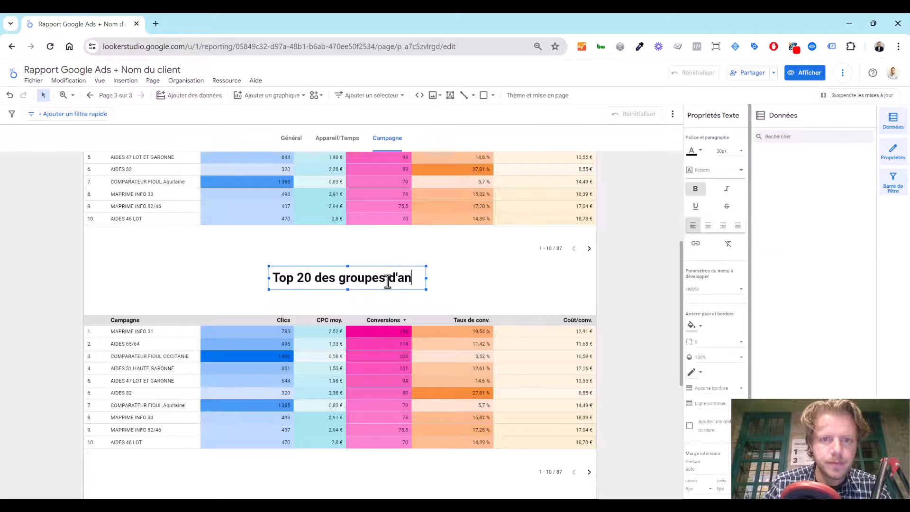
{"action": "type", "text": "nonces"}
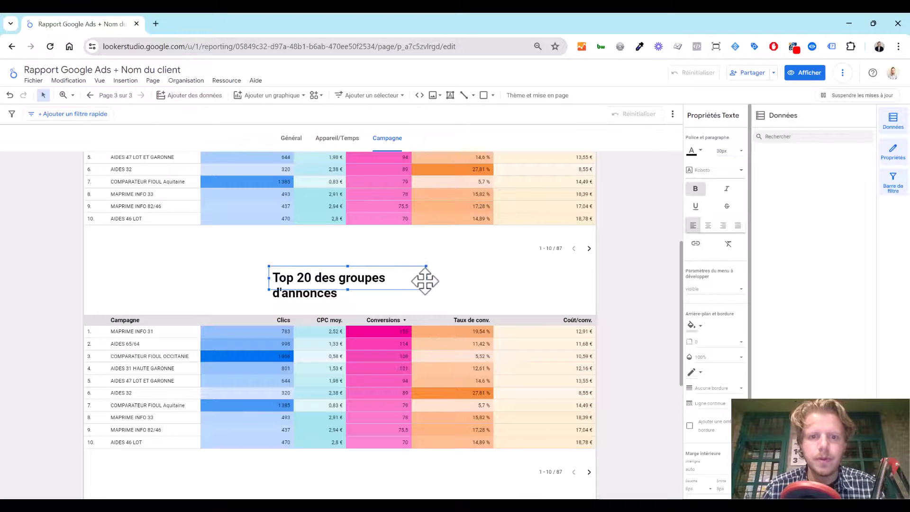
{"action": "left_click_drag", "start_coordinate": [426, 278], "coordinate": [471, 284]}
Replace the copied table's Campagne dimension with Groupe d'annonces
{"action": "left_click", "coordinate": [460, 353]}
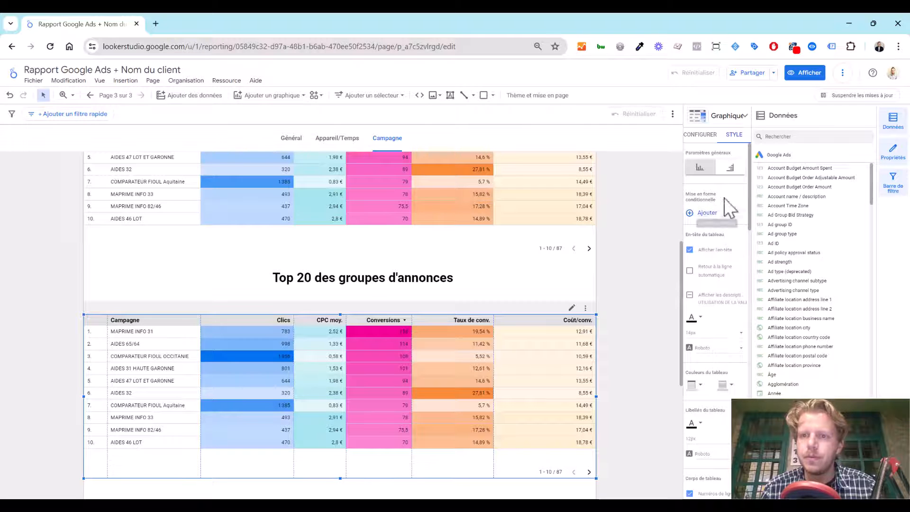
{"action": "left_click", "coordinate": [699, 134]}
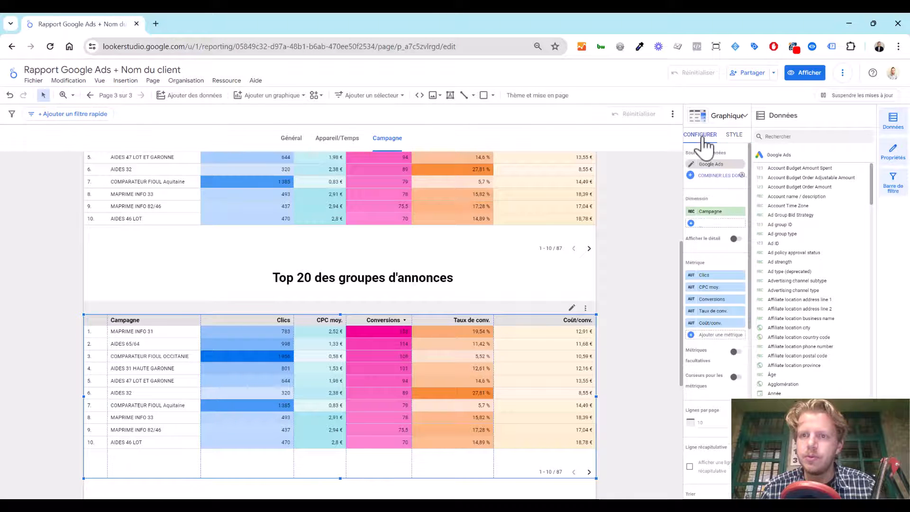
{"action": "left_click", "coordinate": [712, 212]}
{"action": "type", "text": "groupe"}
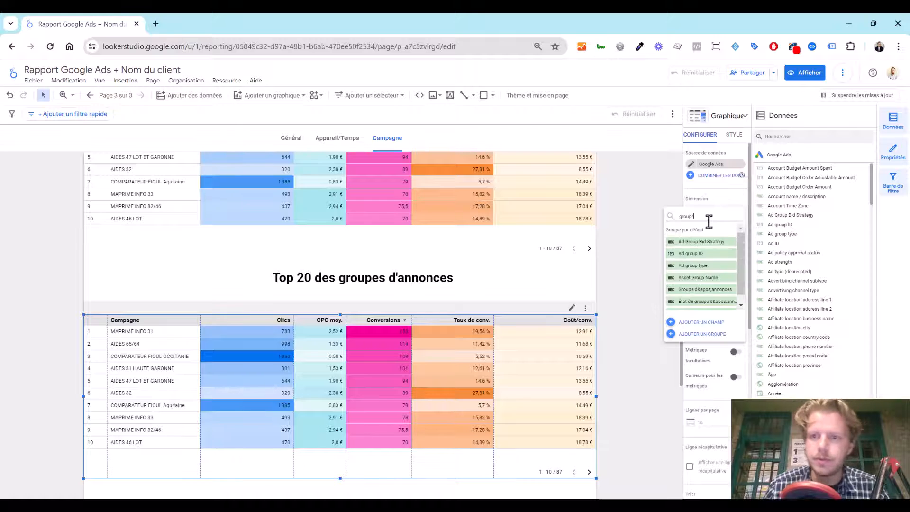
{"action": "left_click", "coordinate": [707, 242]}
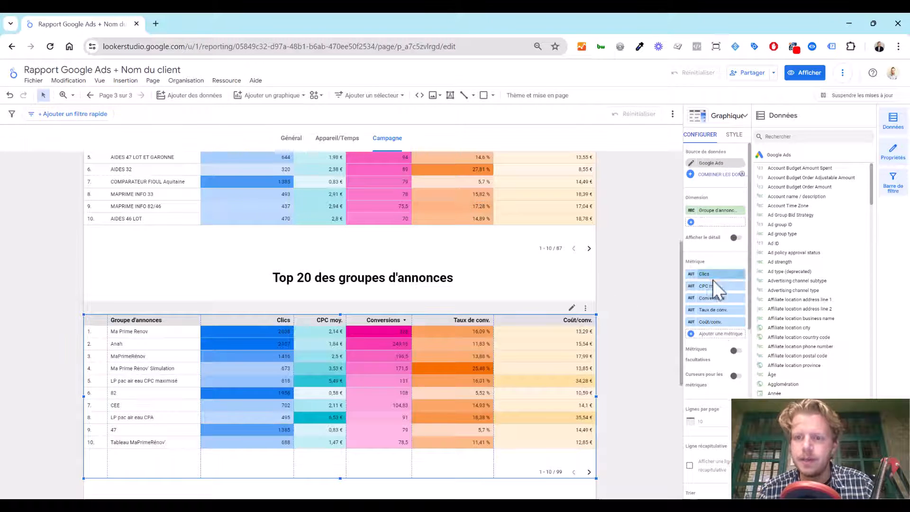
Set the ad group table to 20 rows per page and enable its summary row
{"action": "scroll", "coordinate": [714, 304], "scroll_direction": "down", "scroll_amount": 2}
{"action": "left_click", "coordinate": [714, 320]}
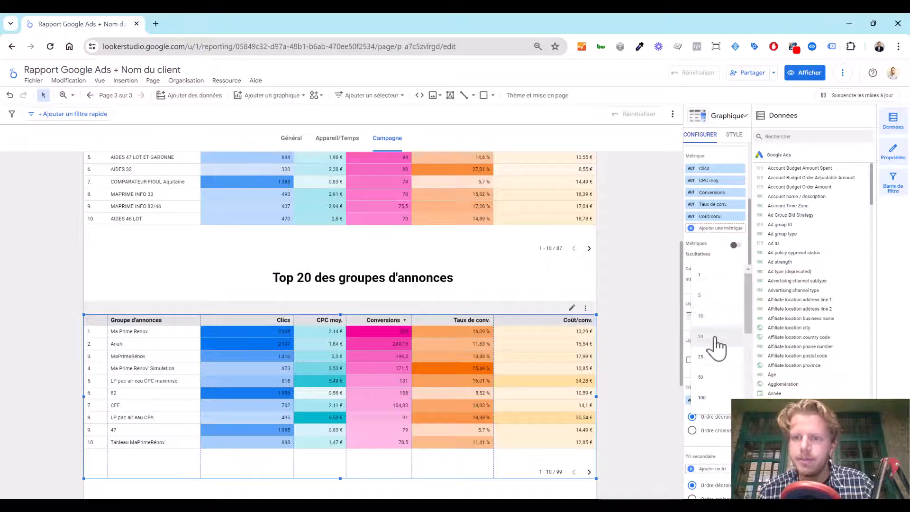
{"action": "left_click", "coordinate": [714, 345]}
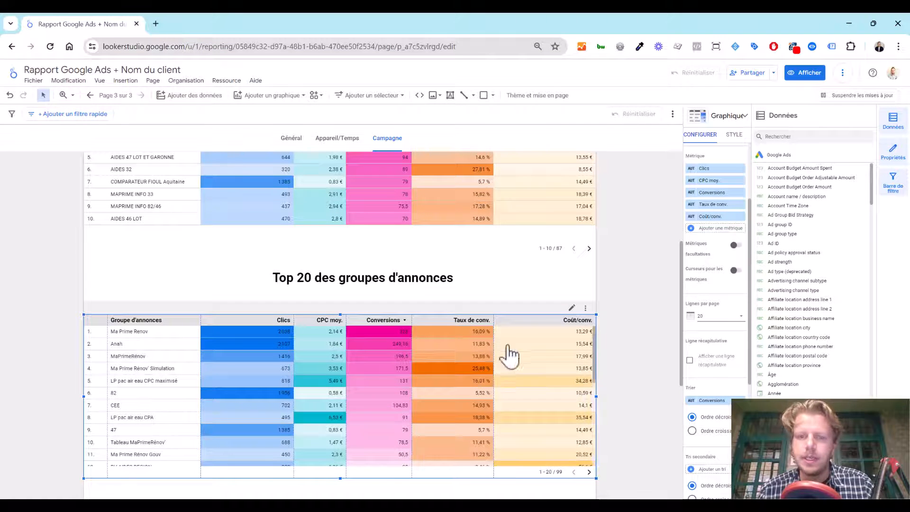
{"action": "scroll", "coordinate": [508, 355], "scroll_direction": "down", "scroll_amount": 1}
{"action": "left_click", "coordinate": [688, 360]}
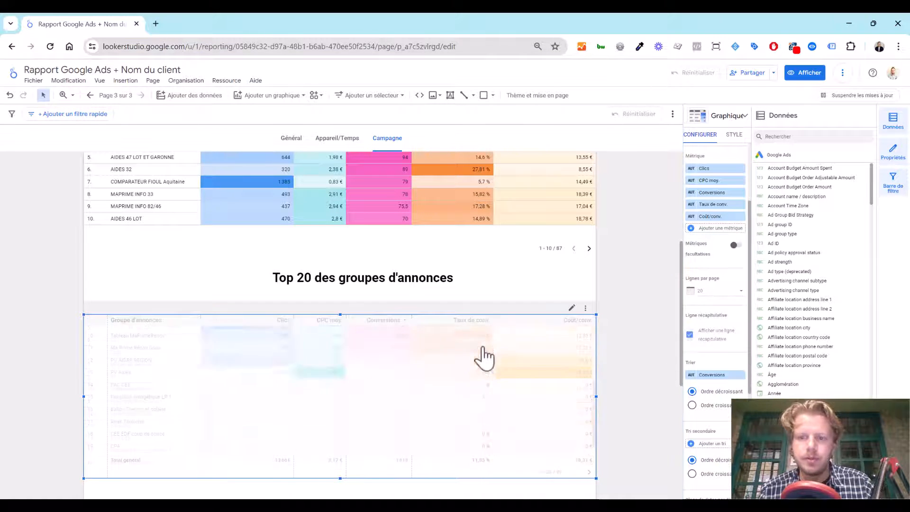
{"action": "scroll", "coordinate": [496, 287], "scroll_direction": "down", "scroll_amount": 1}
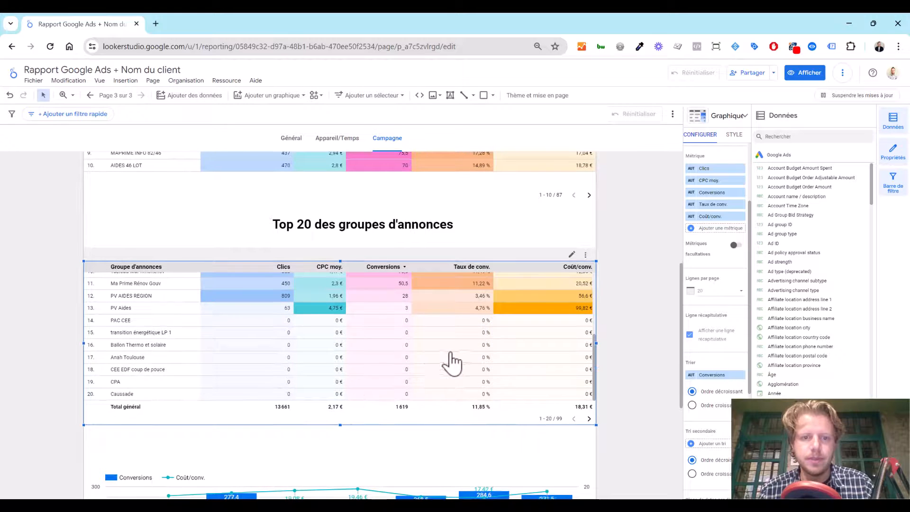
Delete the leftover weekday Conversions and Coût/conv. chart beneath the ad group table
{"action": "scroll", "coordinate": [436, 372], "scroll_direction": "up", "scroll_amount": 2}
{"action": "scroll", "coordinate": [345, 429], "scroll_direction": "down", "scroll_amount": 2}
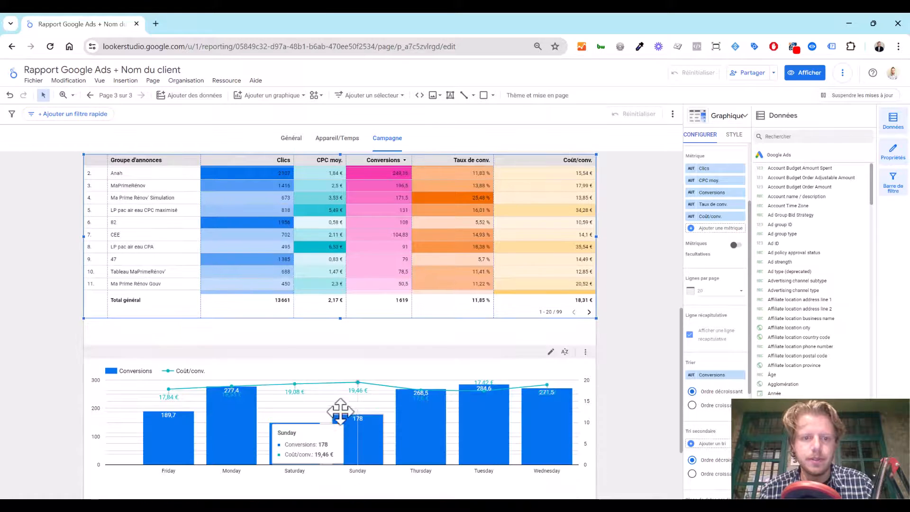
{"action": "left_click", "coordinate": [307, 357]}
{"action": "key", "text": "Delete"}
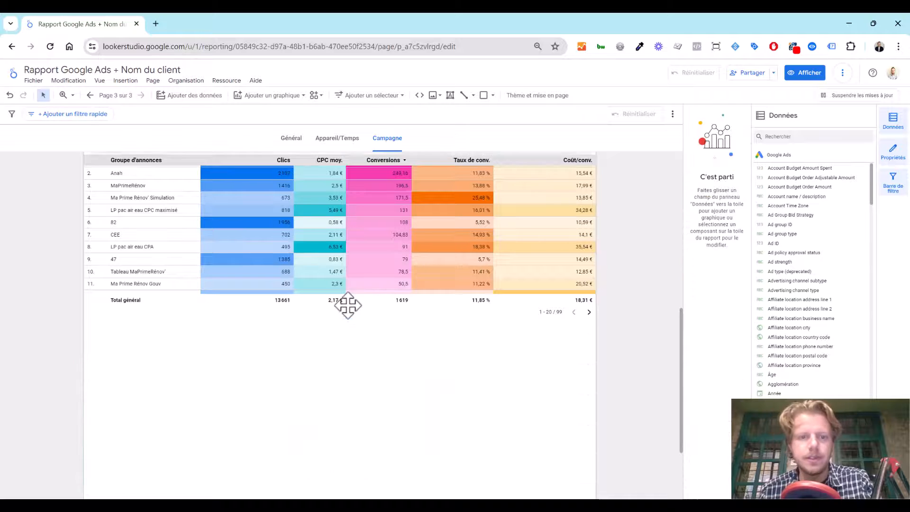
Extend the ad group table downward into the freed space to show more of its rows
{"action": "left_click", "coordinate": [347, 303]}
{"action": "left_click_drag", "start_coordinate": [340, 318], "coordinate": [329, 424]}
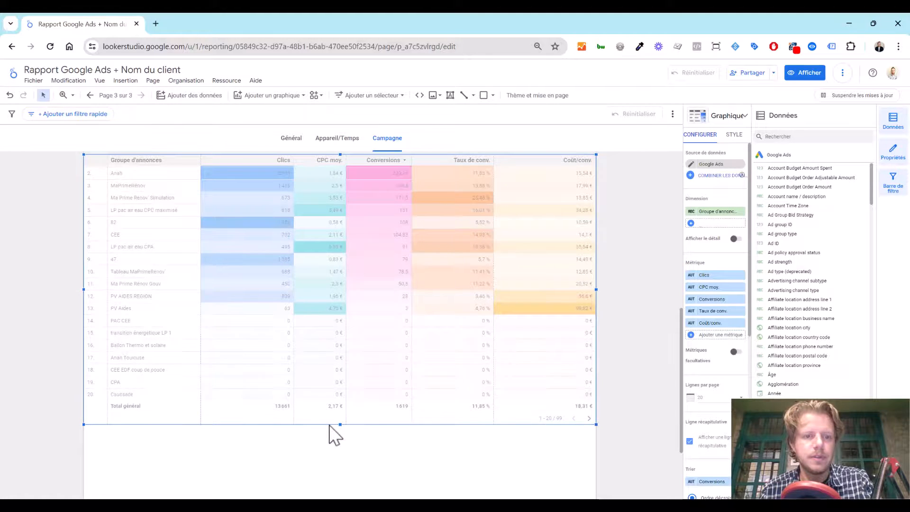
{"action": "left_click", "coordinate": [342, 433]}
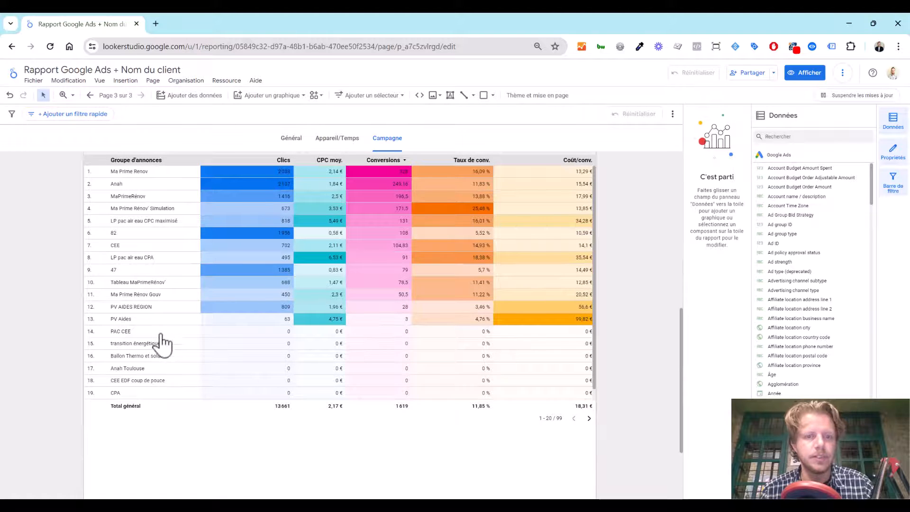
{"action": "scroll", "coordinate": [651, 263], "scroll_direction": "up", "scroll_amount": 3}
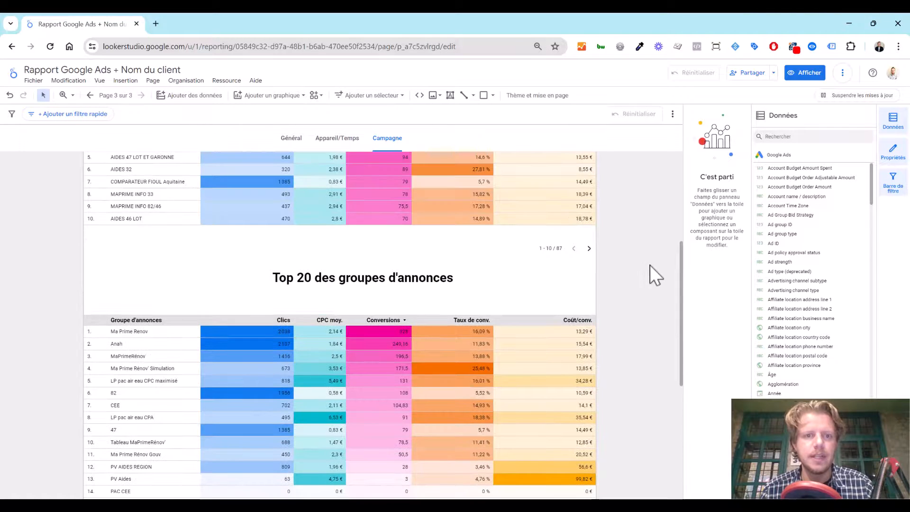
Move the "Top 20 des groupes d'annonces" title down, closer to the ad group table
{"action": "left_click", "coordinate": [372, 264]}
{"action": "left_click_drag", "start_coordinate": [372, 264], "coordinate": [369, 289]}
{"action": "left_click", "coordinate": [627, 285]}
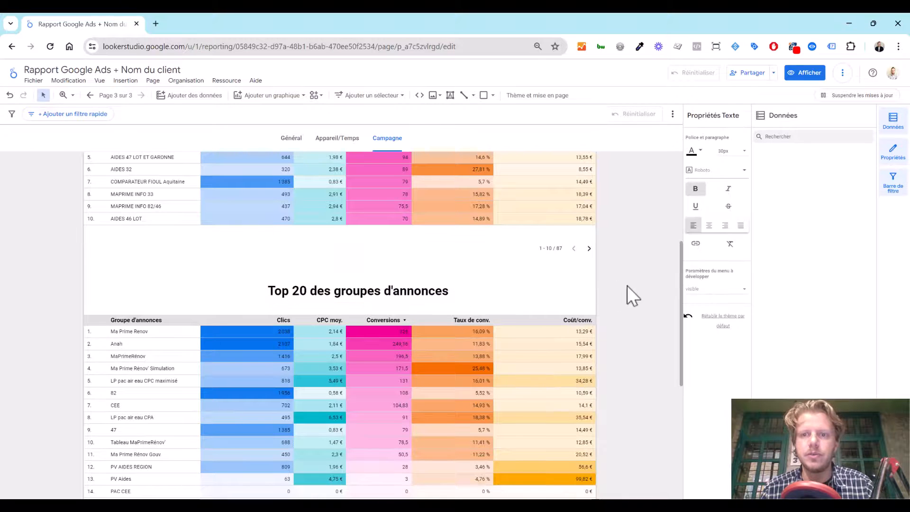
{"action": "scroll", "coordinate": [629, 294], "scroll_direction": "up", "scroll_amount": 5}
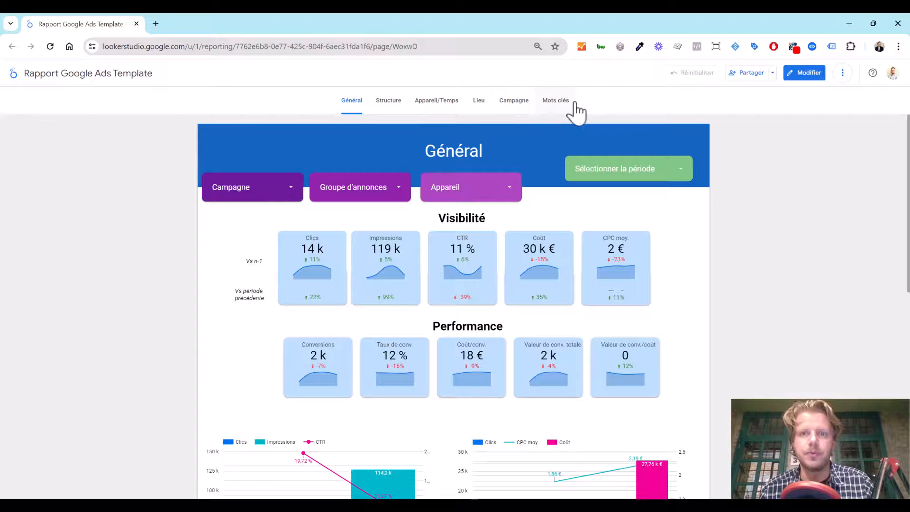
Examine the Rapport Google Ads Template's Général page, followed by the campaign type and audience charts on its Structure page
{"action": "scroll", "coordinate": [179, 218], "scroll_direction": "down", "scroll_amount": 7}
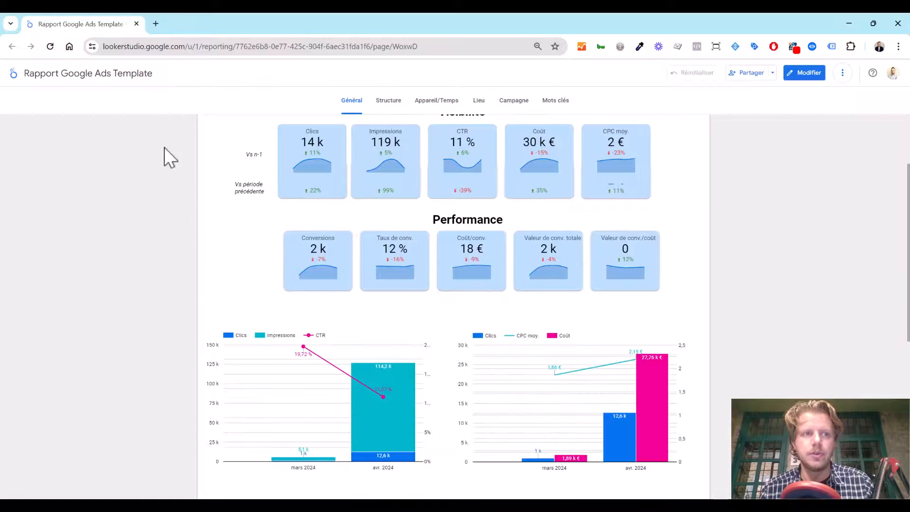
{"action": "scroll", "coordinate": [190, 216], "scroll_direction": "up", "scroll_amount": 7}
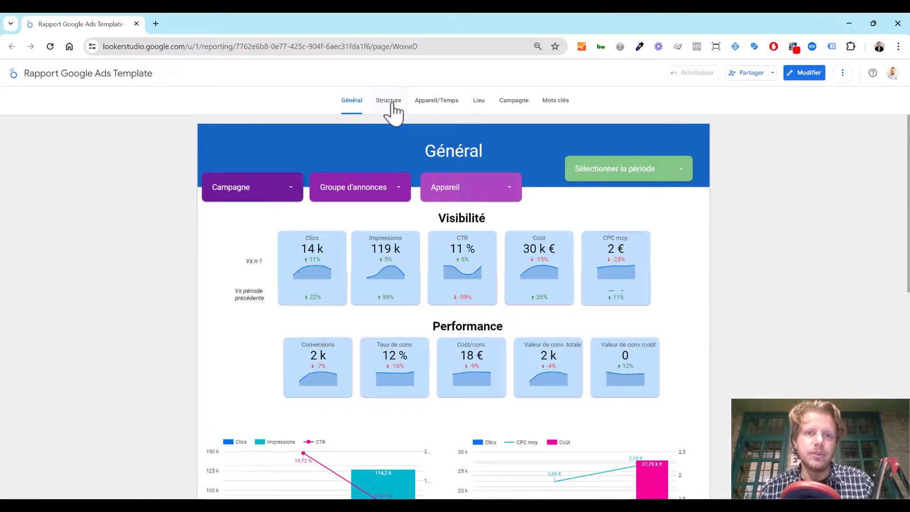
{"action": "left_click", "coordinate": [388, 101]}
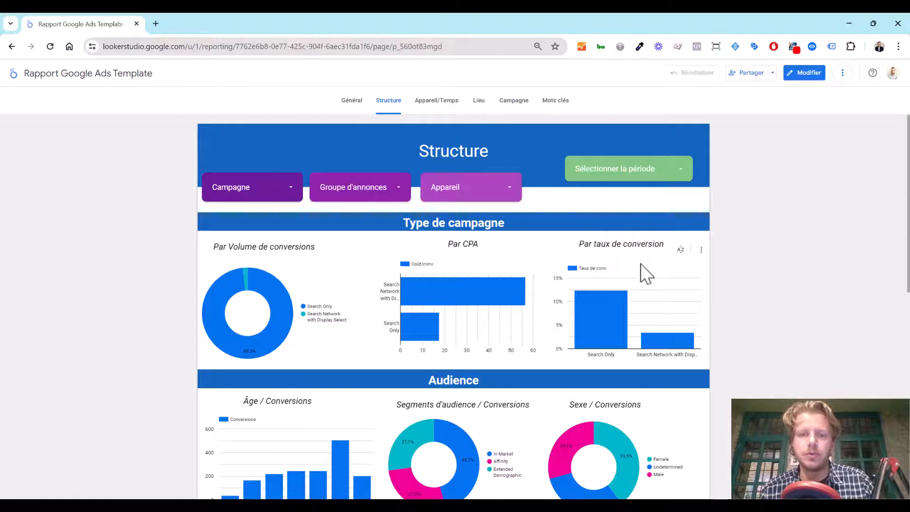
{"action": "scroll", "coordinate": [640, 263], "scroll_direction": "down", "scroll_amount": 5}
{"action": "scroll", "coordinate": [481, 279], "scroll_direction": "up", "scroll_amount": 2}
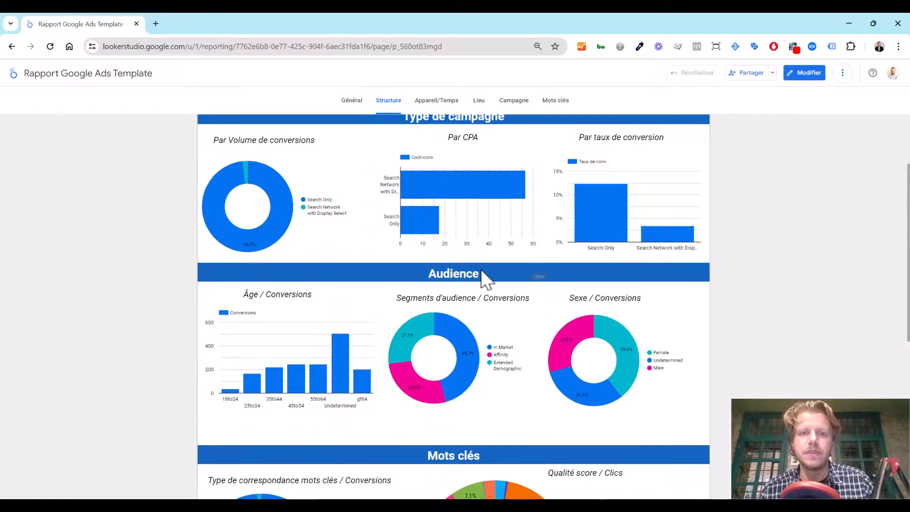
{"action": "scroll", "coordinate": [379, 308], "scroll_direction": "down", "scroll_amount": 2}
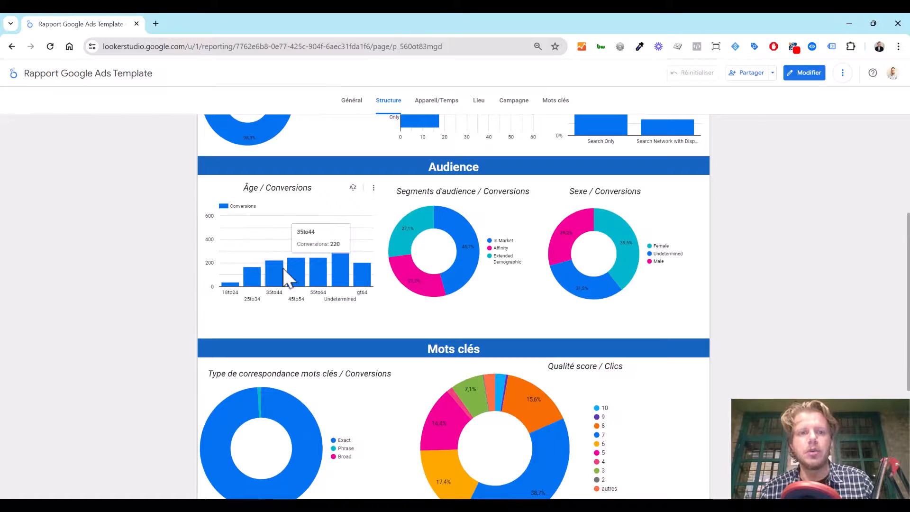
{"action": "mouse_move", "coordinate": [553, 249]}
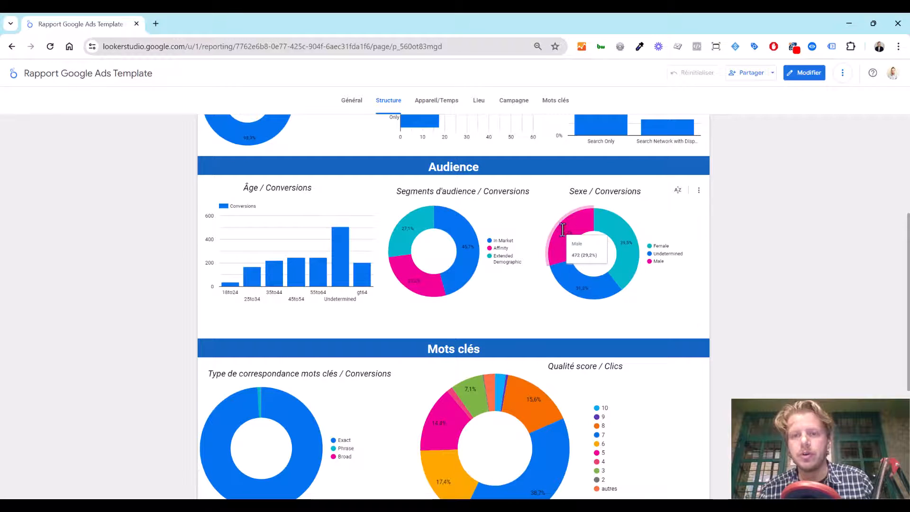
{"action": "mouse_move", "coordinate": [476, 252]}
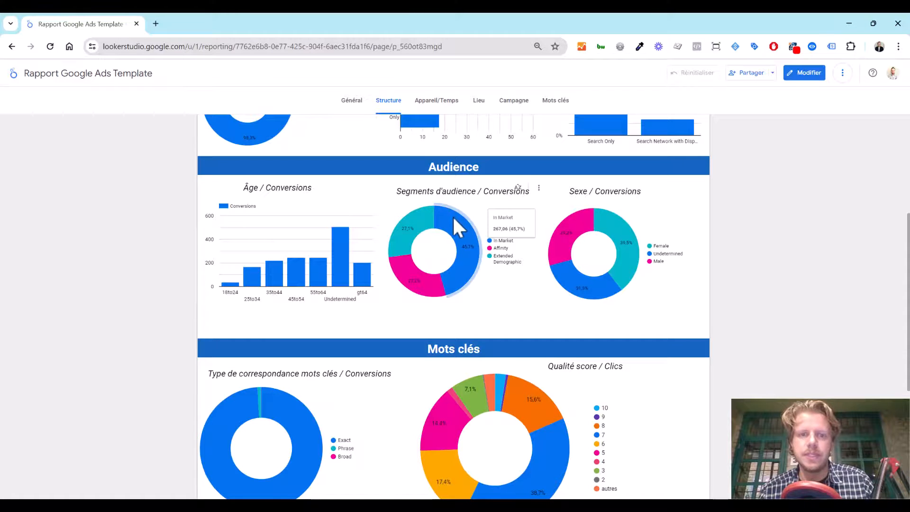
Examine the keyword match type and quality score charts and the Concurrent Search table on the Structure page
{"action": "scroll", "coordinate": [457, 213], "scroll_direction": "down", "scroll_amount": 3}
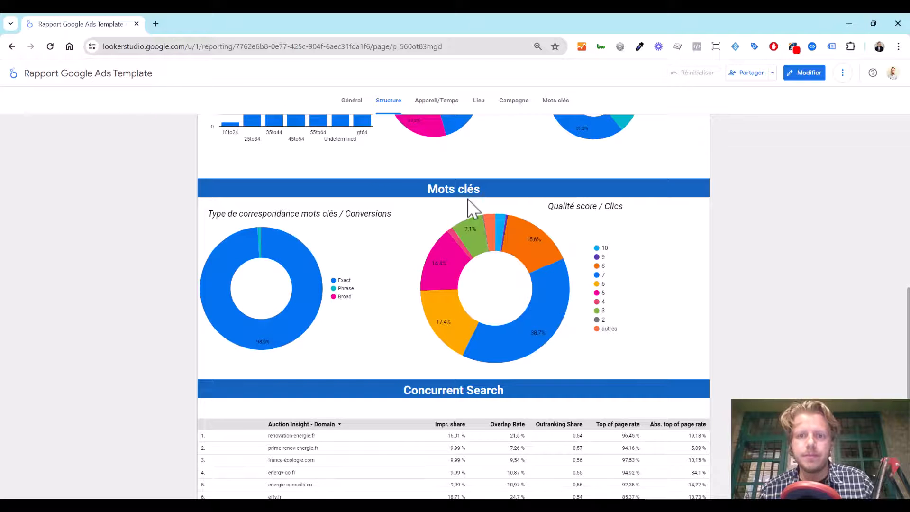
{"action": "mouse_move", "coordinate": [554, 278]}
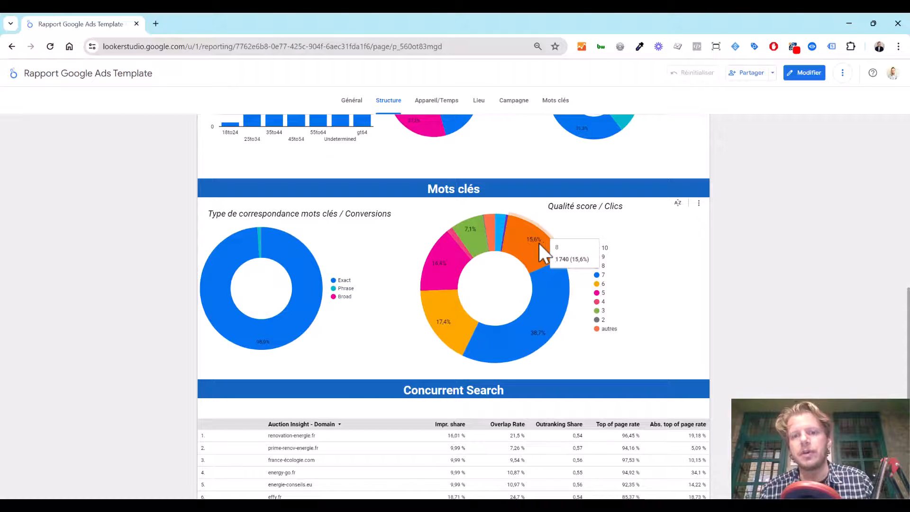
{"action": "scroll", "coordinate": [440, 334], "scroll_direction": "down", "scroll_amount": 2}
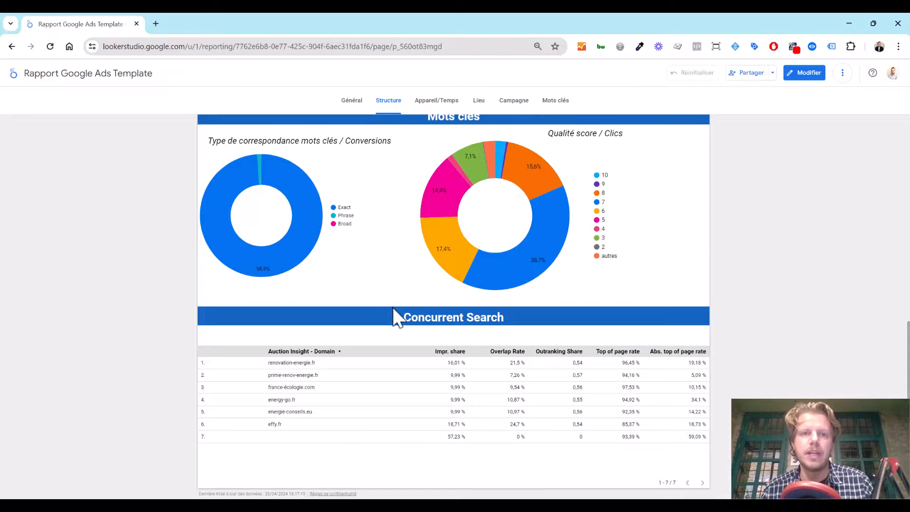
{"action": "scroll", "coordinate": [403, 296], "scroll_direction": "up", "scroll_amount": 1}
{"action": "scroll", "coordinate": [406, 295], "scroll_direction": "down", "scroll_amount": 1}
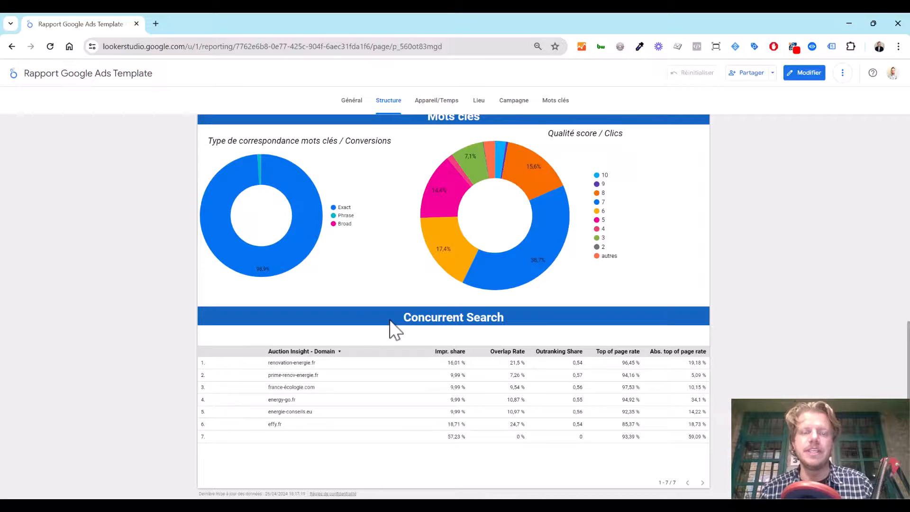
Review the template's Appareil/Temps page, covering its device pie charts, device table and hour and weekday charts
{"action": "left_click", "coordinate": [443, 101]}
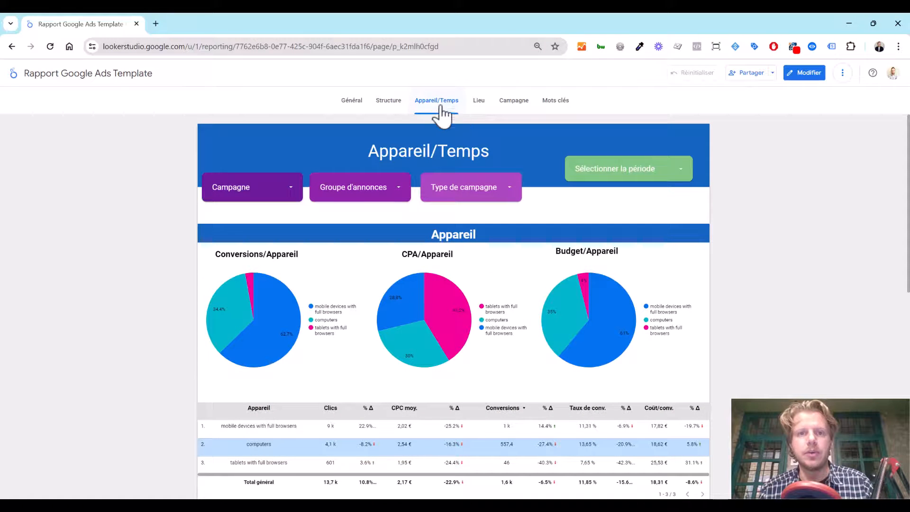
{"action": "scroll", "coordinate": [427, 137], "scroll_direction": "down", "scroll_amount": 6}
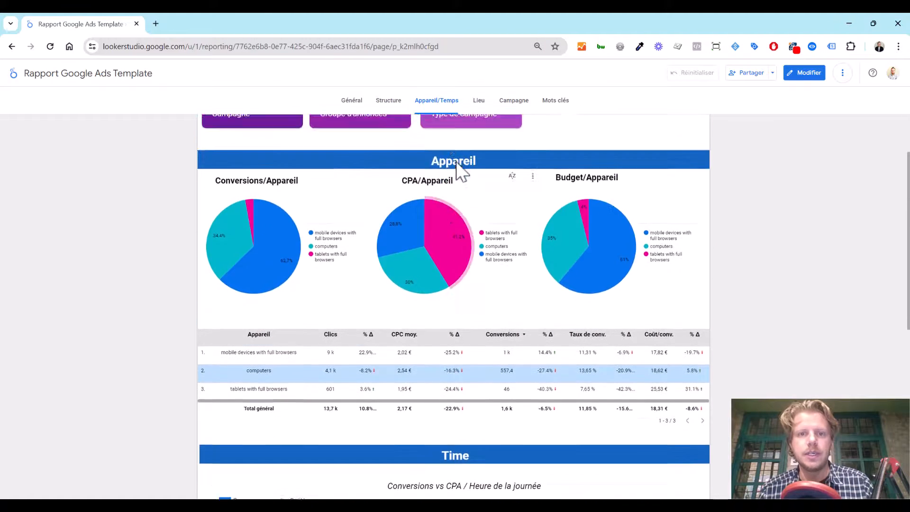
{"action": "scroll", "coordinate": [759, 221], "scroll_direction": "up", "scroll_amount": 5}
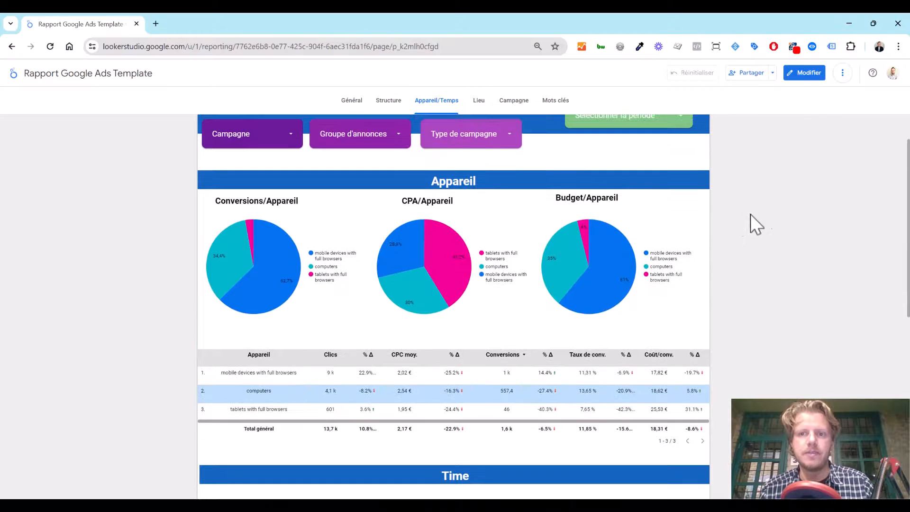
{"action": "scroll", "coordinate": [654, 245], "scroll_direction": "down", "scroll_amount": 8}
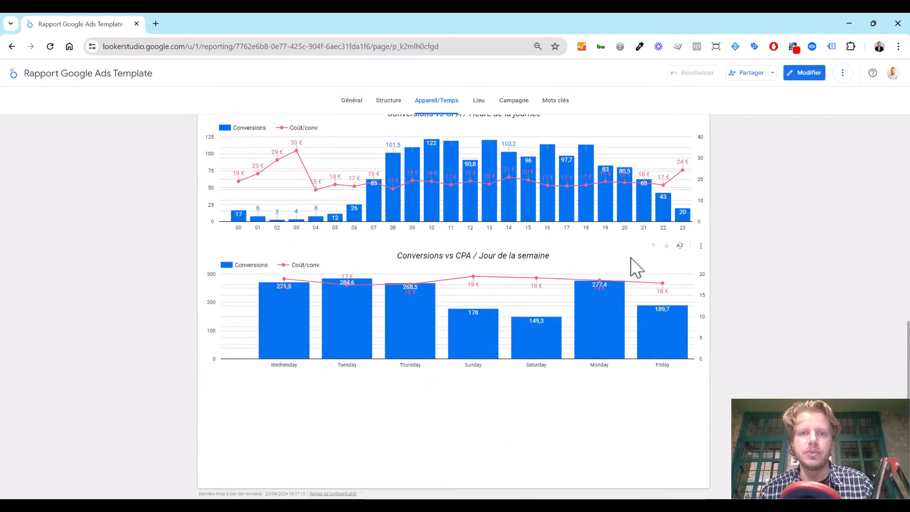
{"action": "scroll", "coordinate": [637, 284], "scroll_direction": "up", "scroll_amount": 6}
{"action": "scroll", "coordinate": [637, 294], "scroll_direction": "up", "scroll_amount": 3}
Review the template's Lieu page with its city and country tables and map, and the Campagne page's top 10 tables
{"action": "left_click", "coordinate": [479, 101]}
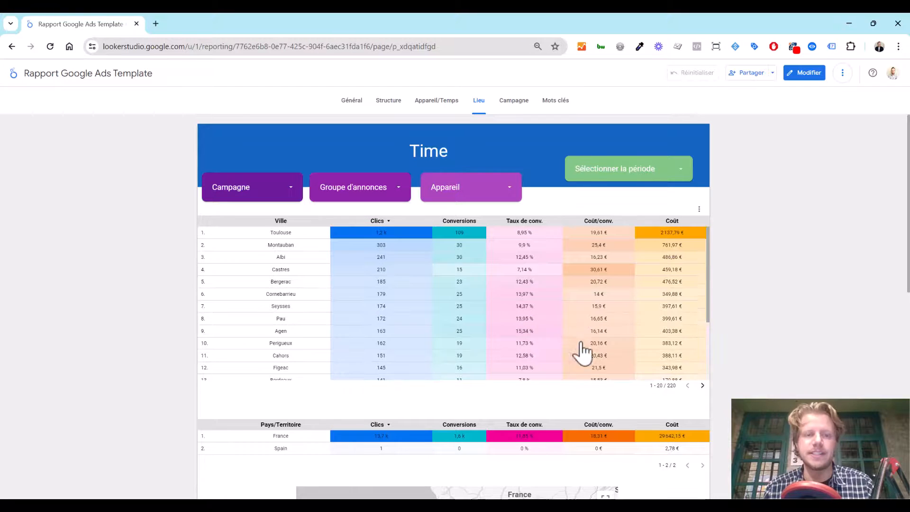
{"action": "scroll", "coordinate": [771, 289], "scroll_direction": "down", "scroll_amount": 5}
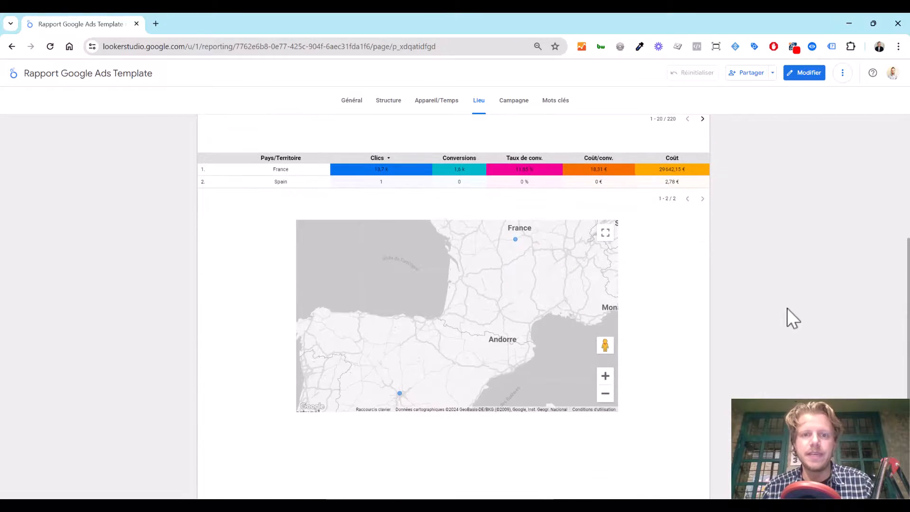
{"action": "scroll", "coordinate": [788, 310], "scroll_direction": "up", "scroll_amount": 5}
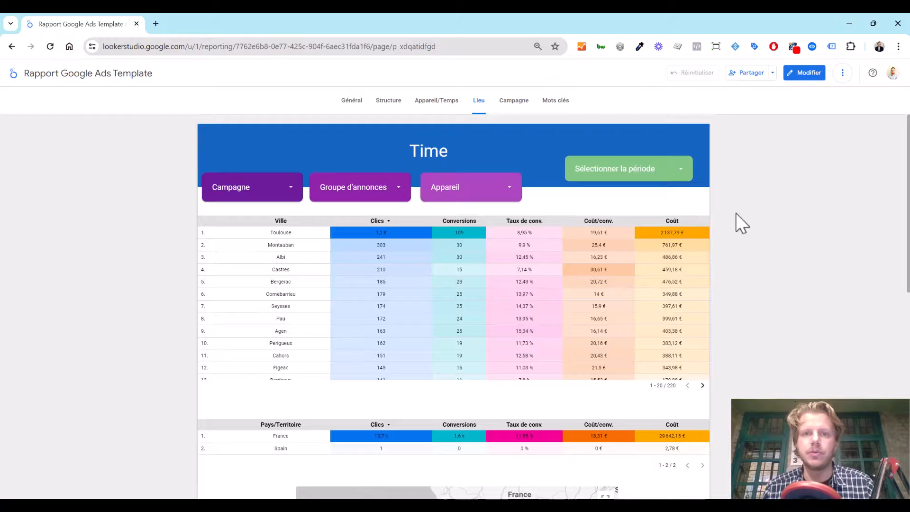
{"action": "left_click", "coordinate": [513, 100]}
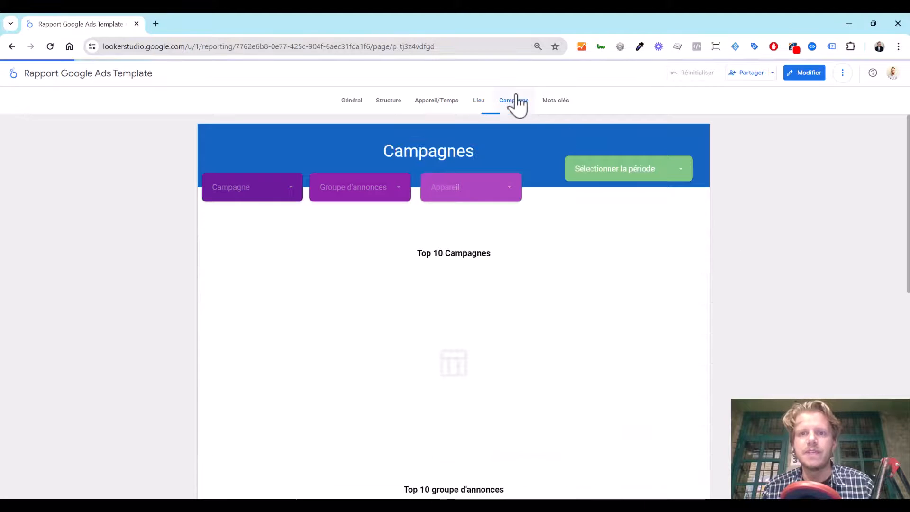
{"action": "scroll", "coordinate": [579, 244], "scroll_direction": "down", "scroll_amount": 3}
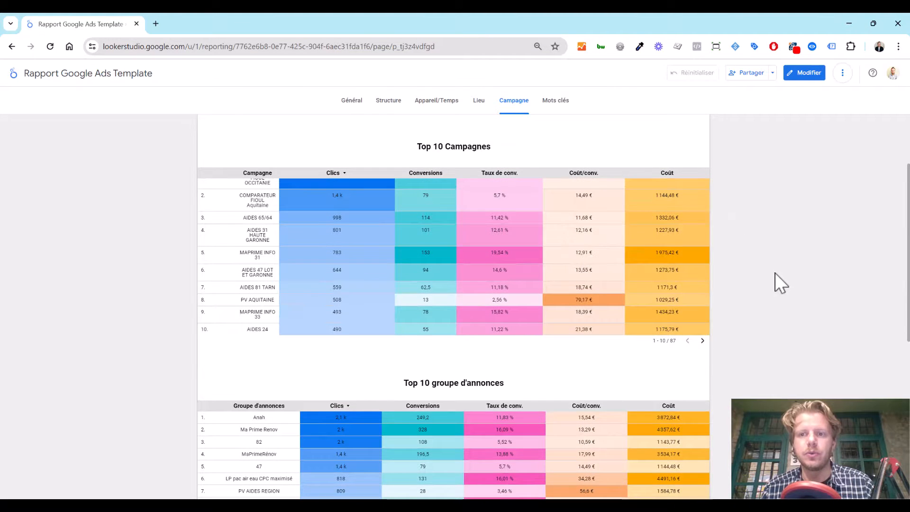
{"action": "scroll", "coordinate": [779, 284], "scroll_direction": "down", "scroll_amount": 3}
{"action": "scroll", "coordinate": [705, 237], "scroll_direction": "up", "scroll_amount": 6}
Review the Top 10 mots clés and Top 25 Termes de recherche tables on the template's Mots clés page
{"action": "left_click", "coordinate": [562, 103]}
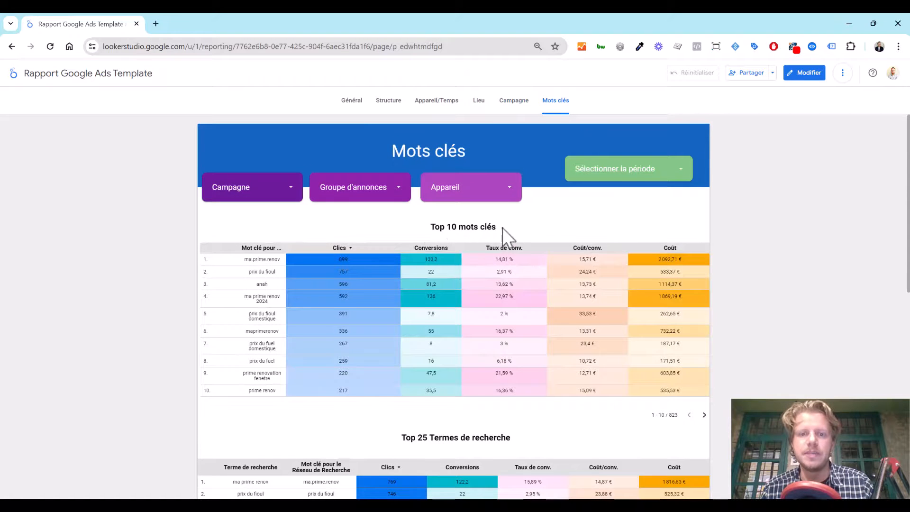
{"action": "scroll", "coordinate": [458, 276], "scroll_direction": "down", "scroll_amount": 3}
{"action": "scroll", "coordinate": [497, 282], "scroll_direction": "down", "scroll_amount": 3}
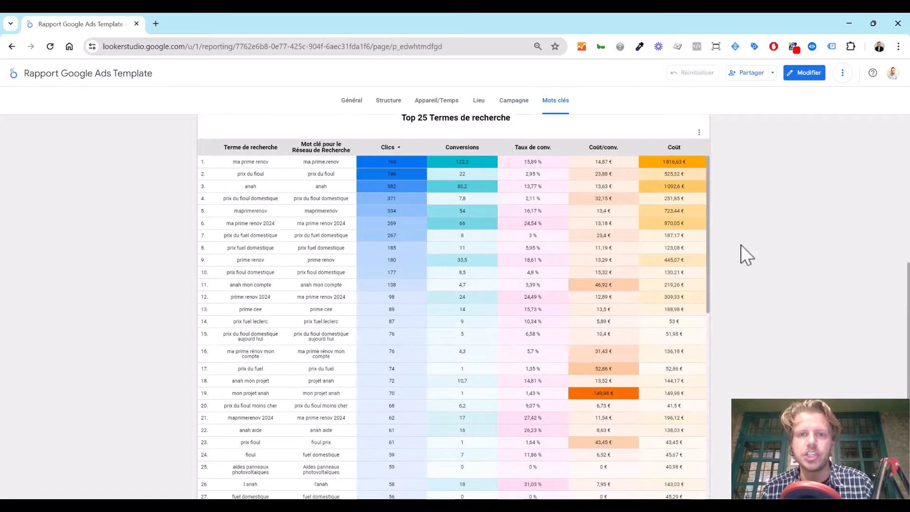
{"action": "scroll", "coordinate": [741, 244], "scroll_direction": "up", "scroll_amount": 5}
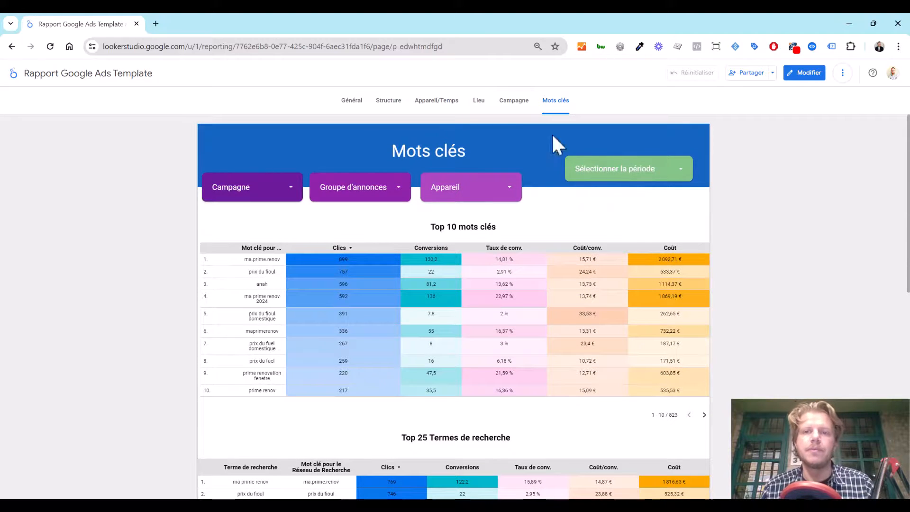
Go back through the template's pages to Général and examine its scorecards and monthly charts
{"action": "left_click", "coordinate": [515, 101]}
{"action": "left_click", "coordinate": [480, 101]}
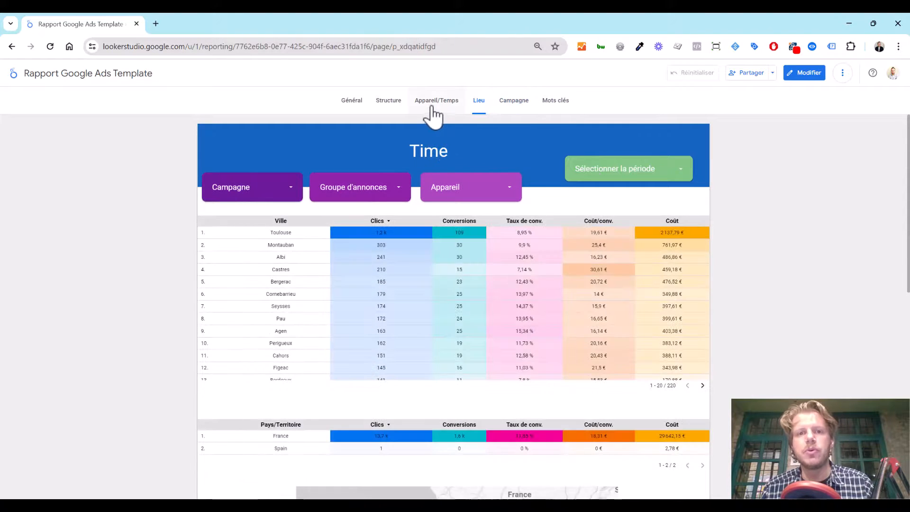
{"action": "left_click", "coordinate": [433, 105]}
{"action": "left_click", "coordinate": [384, 105]}
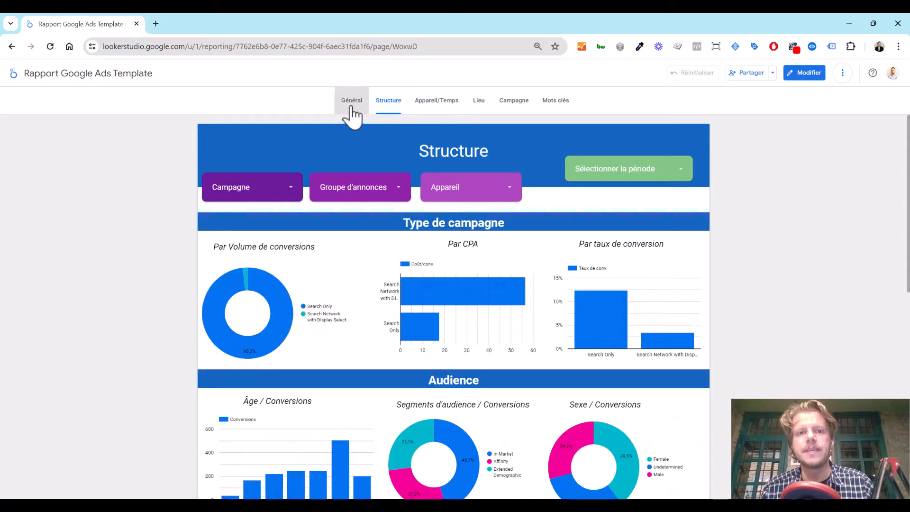
{"action": "left_click", "coordinate": [351, 107]}
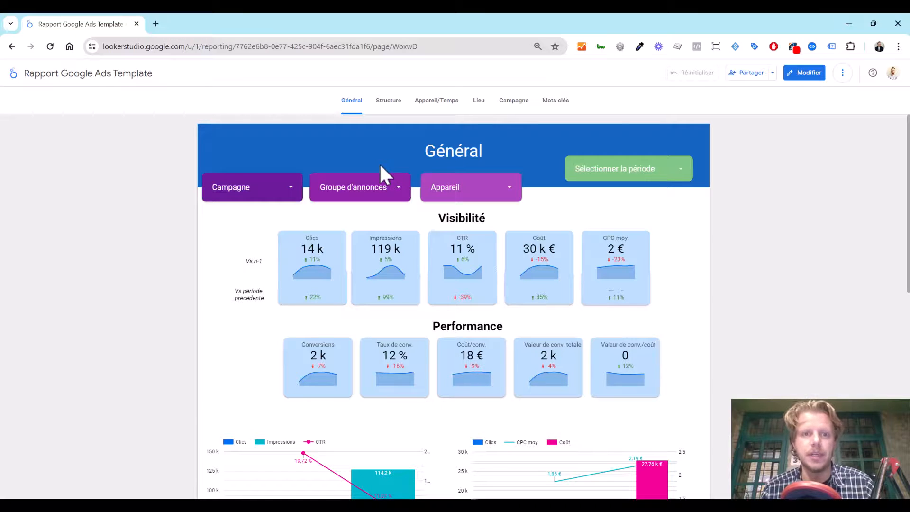
{"action": "scroll", "coordinate": [161, 236], "scroll_direction": "down", "scroll_amount": 3}
{"action": "scroll", "coordinate": [157, 269], "scroll_direction": "up", "scroll_amount": 3}
{"action": "scroll", "coordinate": [593, 275], "scroll_direction": "down", "scroll_amount": 7}
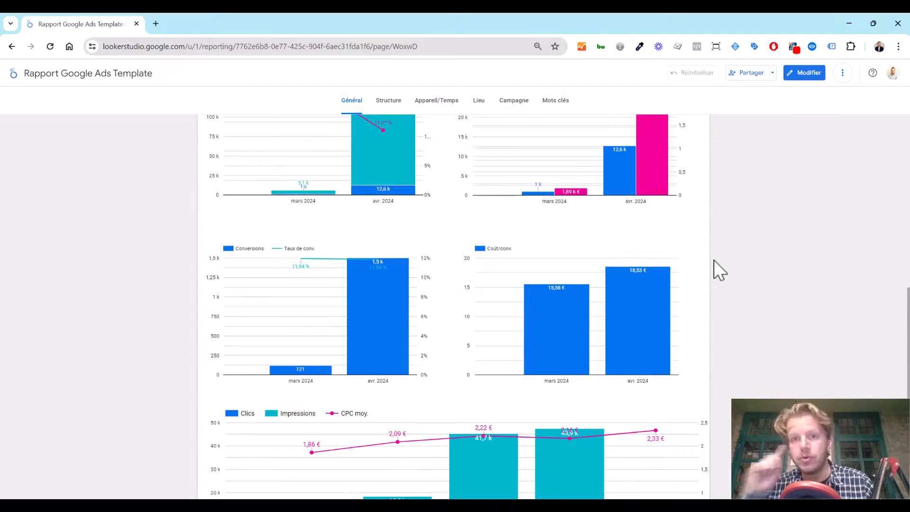
{"action": "scroll", "coordinate": [791, 314], "scroll_direction": "up", "scroll_amount": 6}
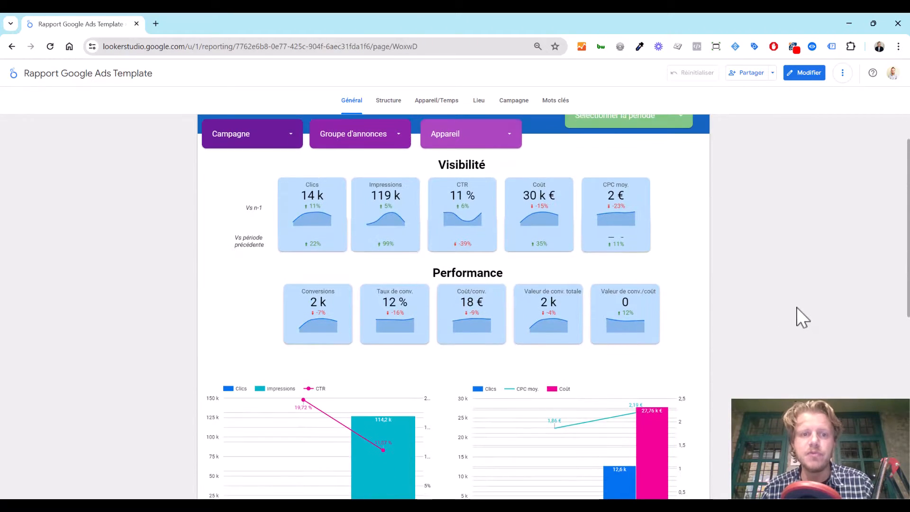
{"action": "scroll", "coordinate": [796, 307], "scroll_direction": "up", "scroll_amount": 1}
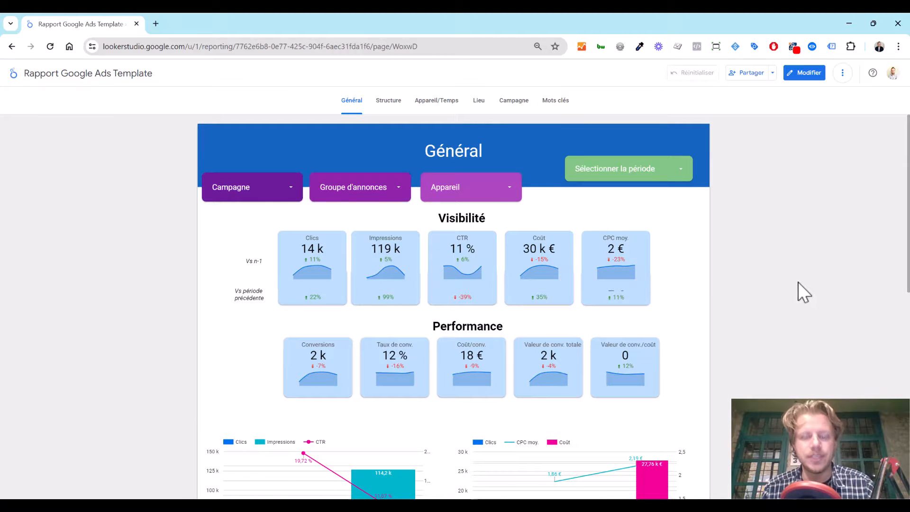
{"action": "scroll", "coordinate": [798, 280], "scroll_direction": "down", "scroll_amount": 1}
{"action": "scroll", "coordinate": [797, 287], "scroll_direction": "up", "scroll_amount": 1}
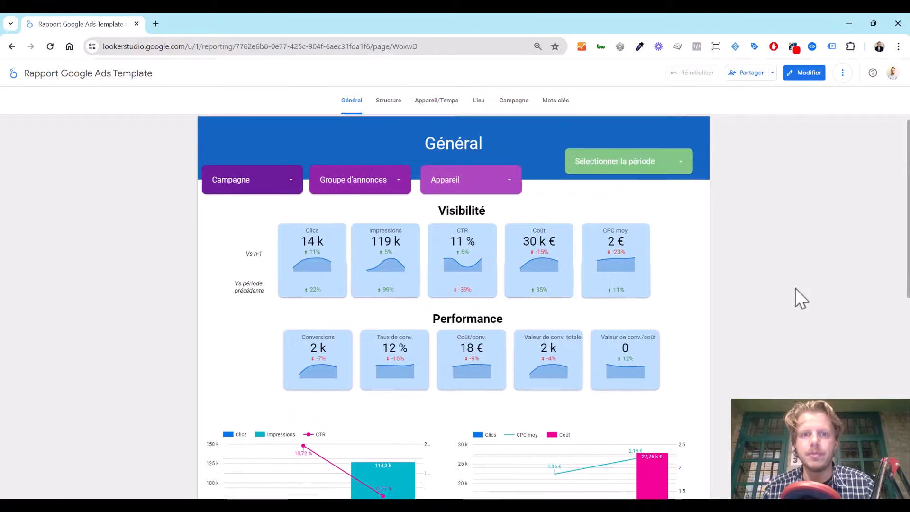